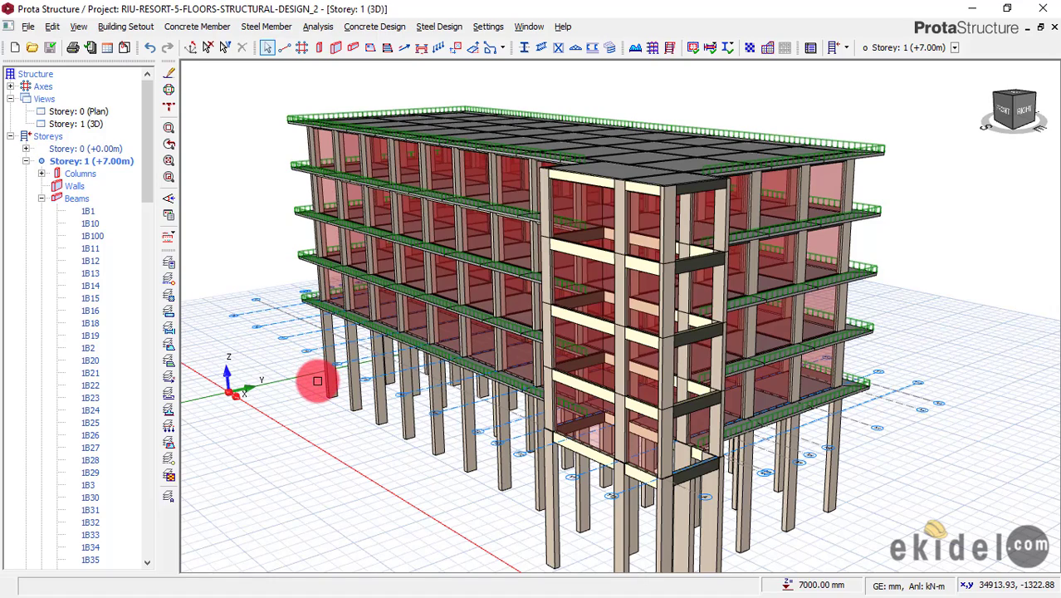
pyautogui.moveTo(318, 382); pyautogui.dragTo(396, 322, button='middle')
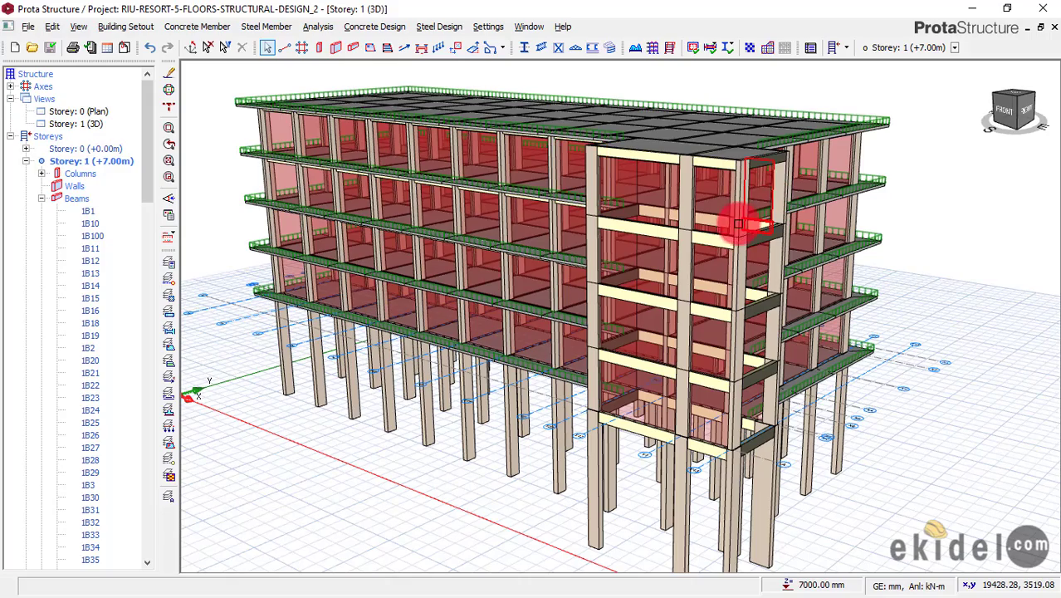
pyautogui.moveTo(638, 223); pyautogui.dragTo(573, 166, button='middle')
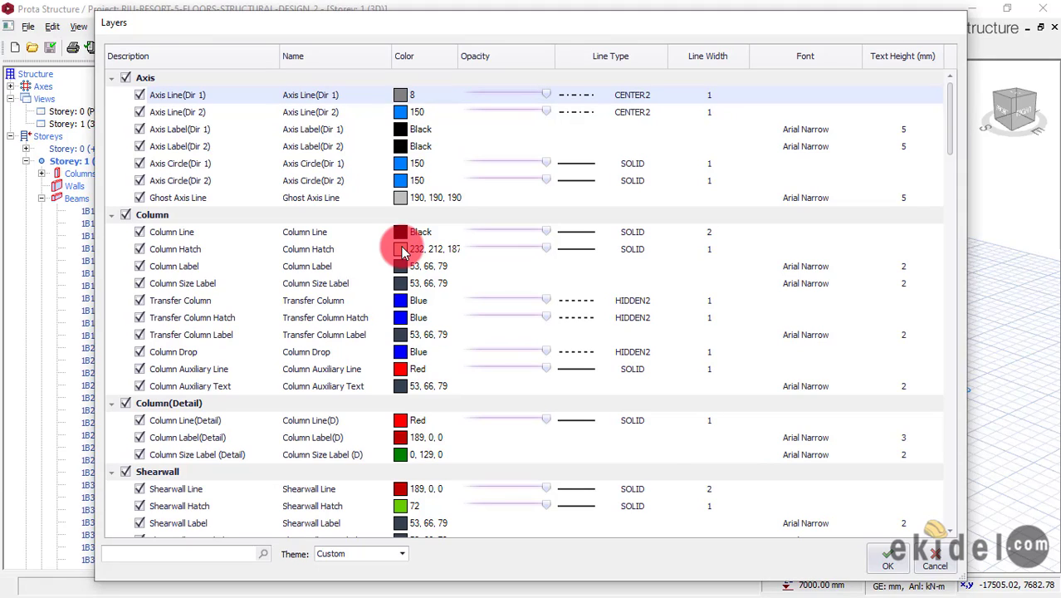
# Set the Column Hatch layer colour to RGB 204, 225, 102.
pyautogui.click(402, 249)
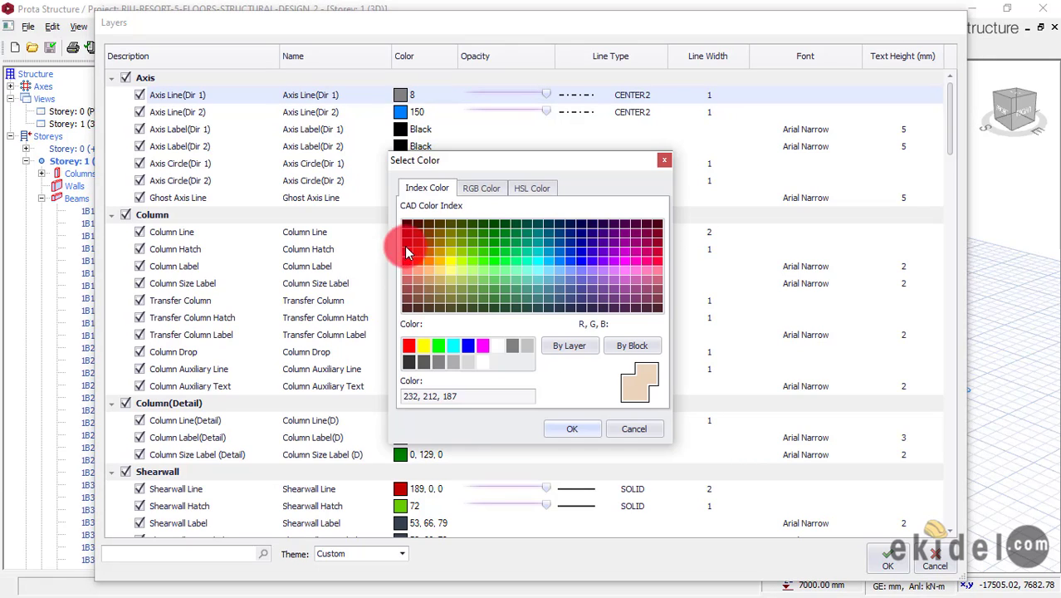
pyautogui.click(450, 280)
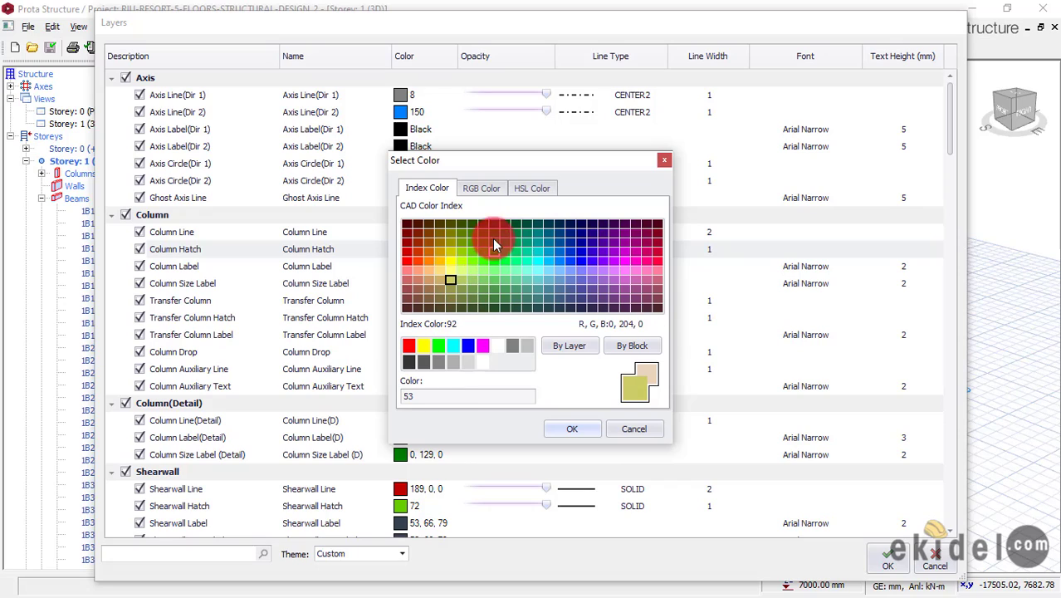
pyautogui.click(523, 187)
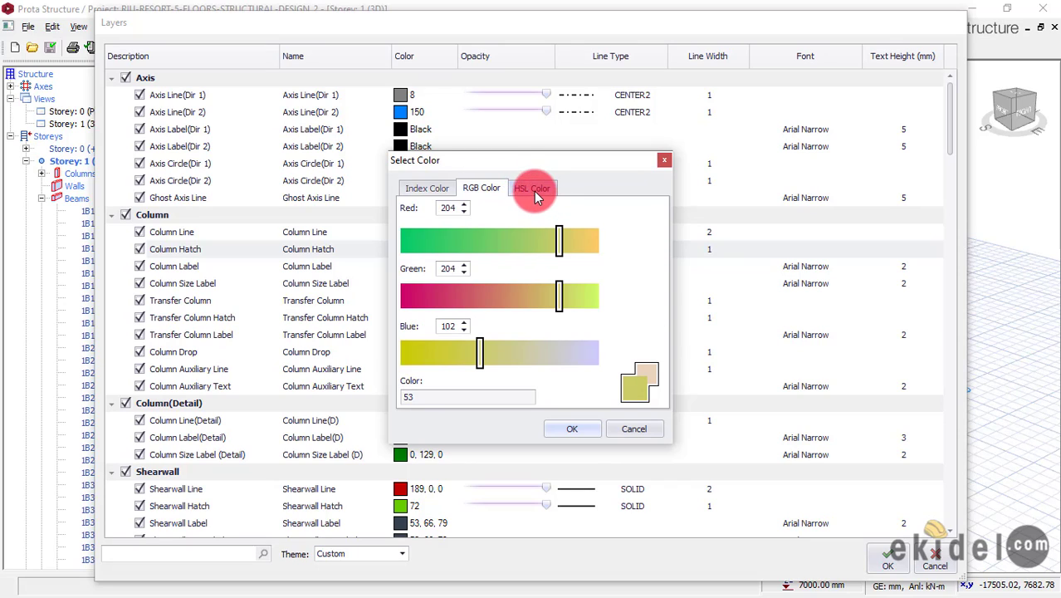
pyautogui.click(532, 189)
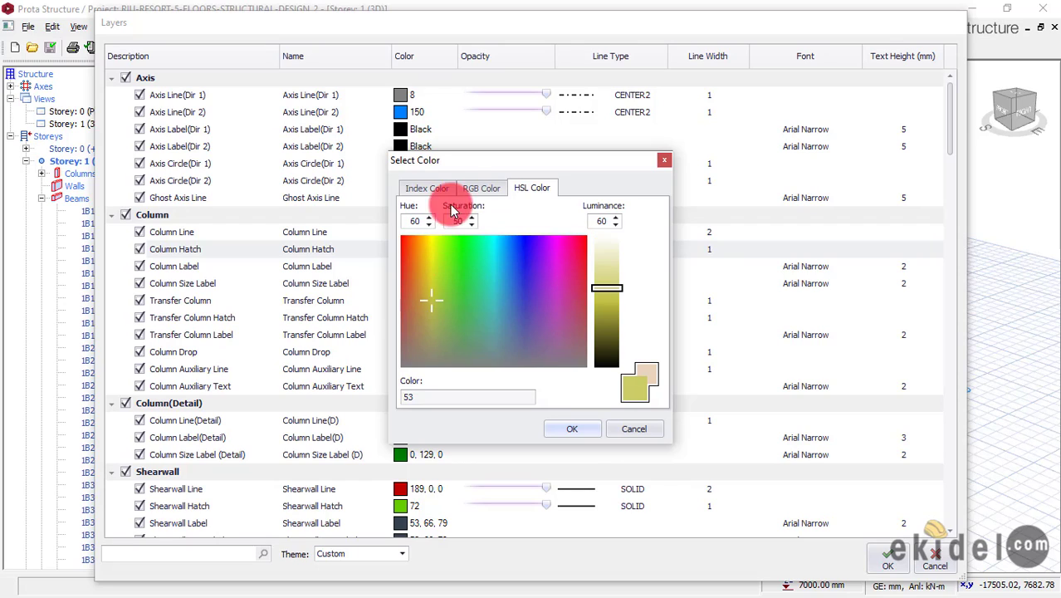
pyautogui.click(481, 187)
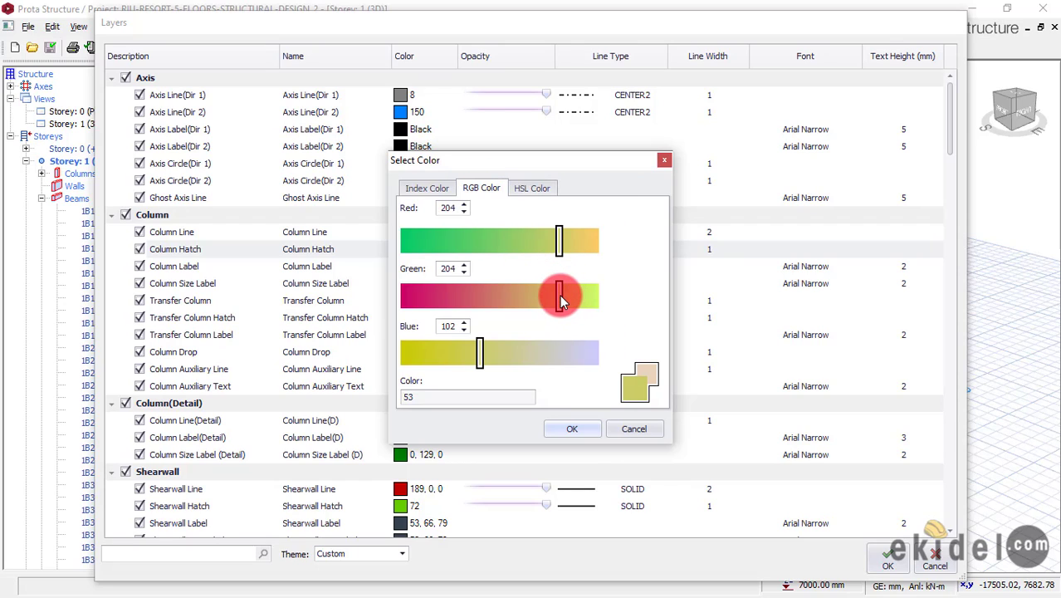
pyautogui.click(569, 298)
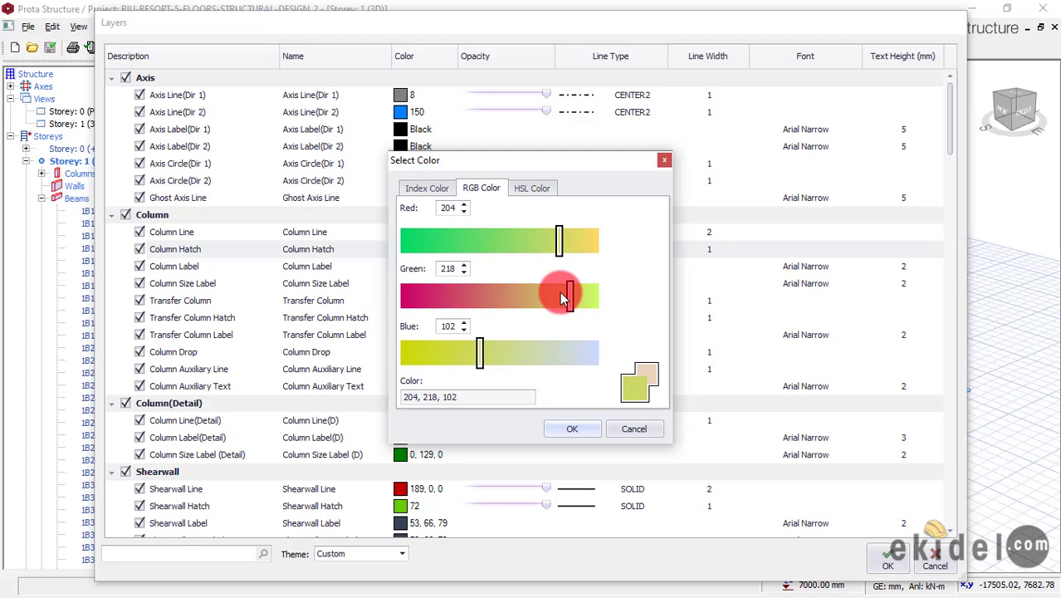
pyautogui.moveTo(569, 297)
pyautogui.mouseDown()
pyautogui.moveTo(583, 300)
pyautogui.moveTo(576, 294)
pyautogui.mouseUp()
pyautogui.click(585, 432)
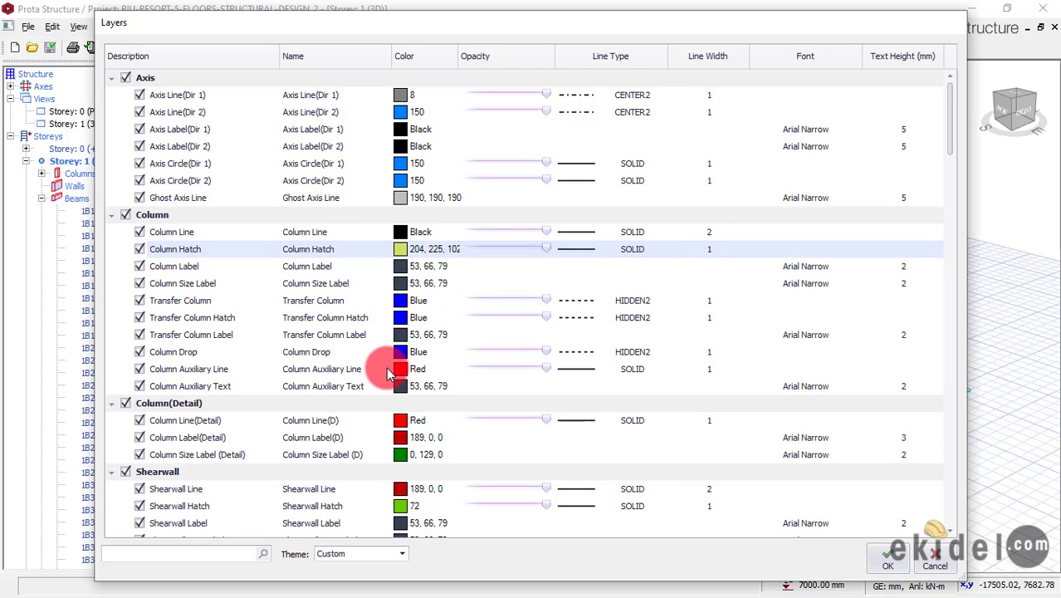
# Set the Beam Hatch layer colour to green index colour 94.
pyautogui.scroll(-2, 391, 357)
pyautogui.scroll(-2, 374, 407)
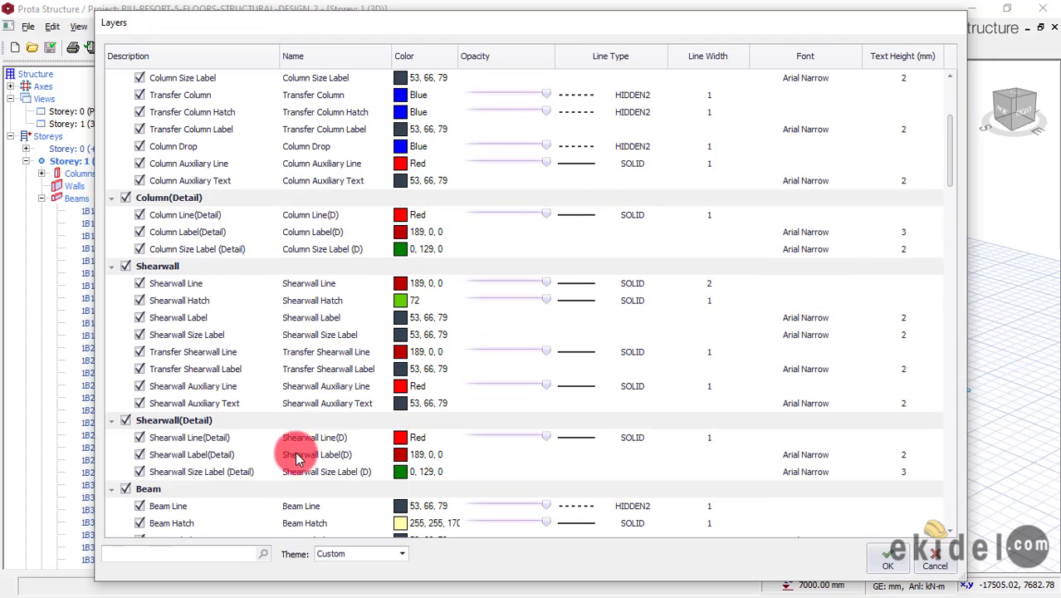
pyautogui.scroll(-1, 398, 465)
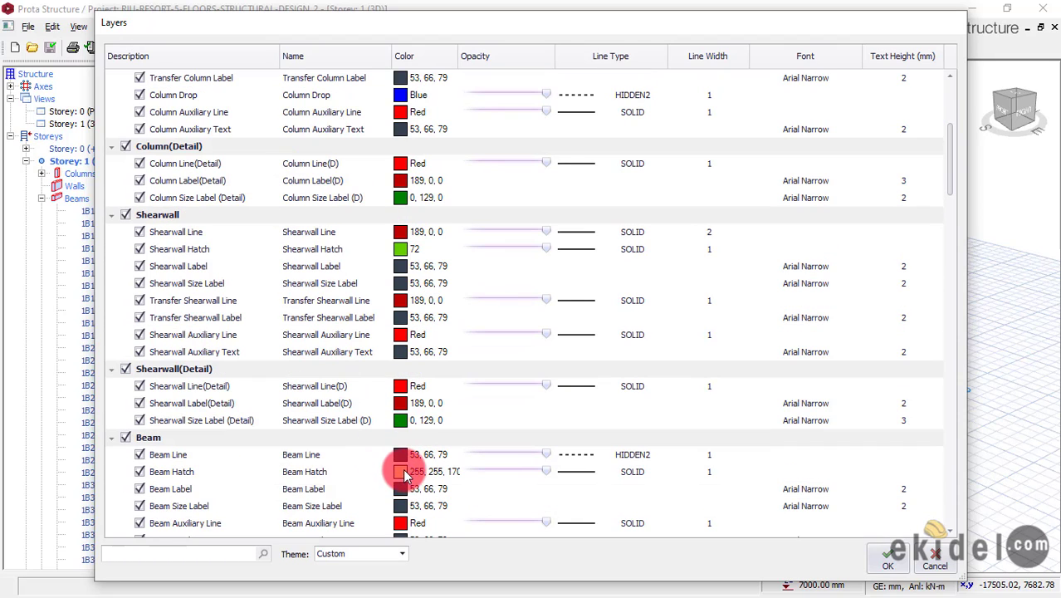
pyautogui.doubleClick(392, 470)
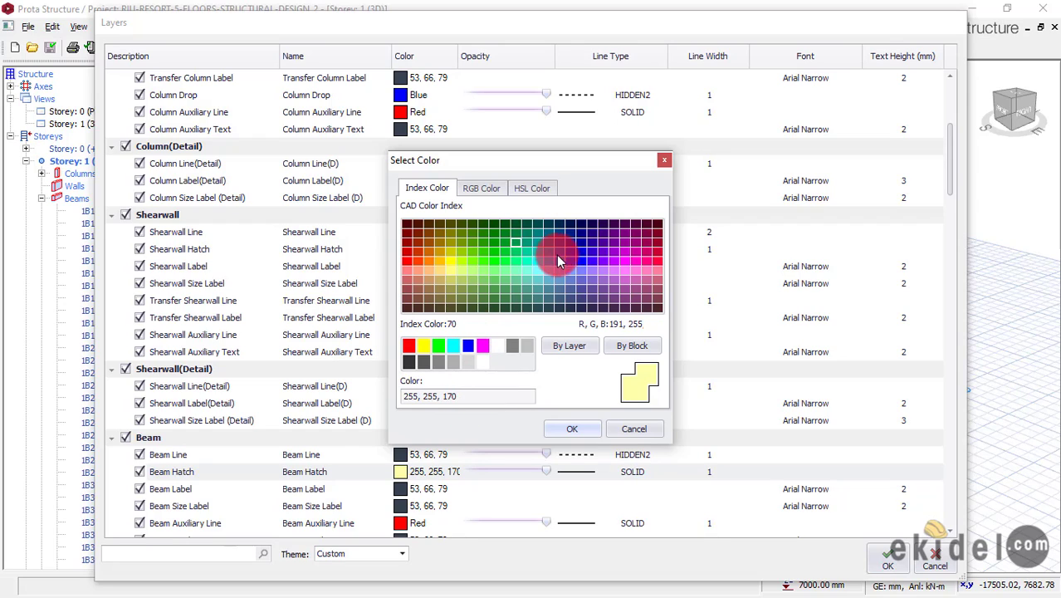
pyautogui.click(495, 241)
pyautogui.click(574, 428)
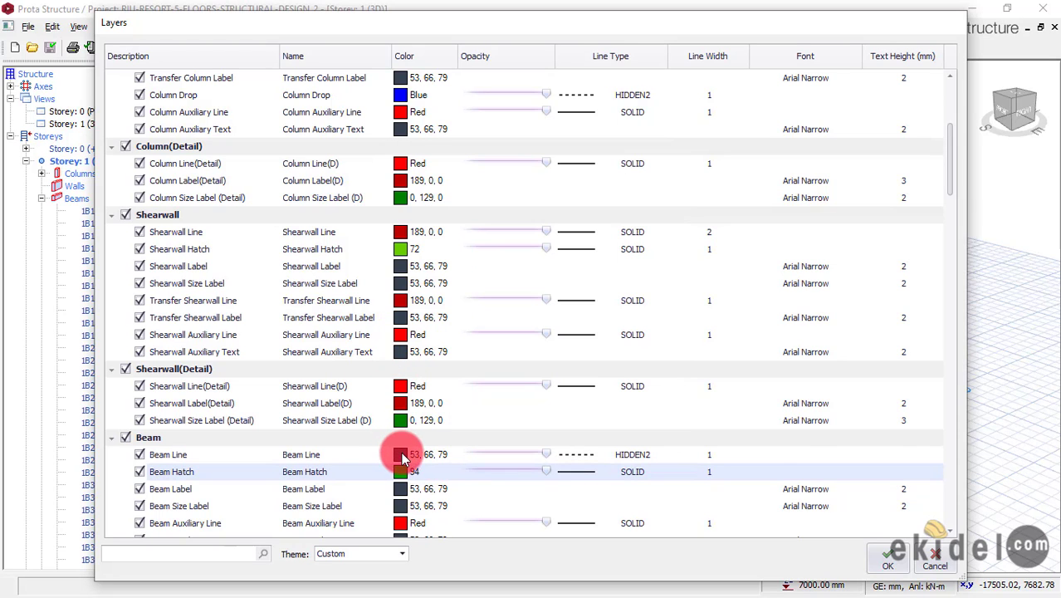
# Set the Slab Hatch layer colour to dark blue index colour 144.
pyautogui.scroll(-5, 401, 460)
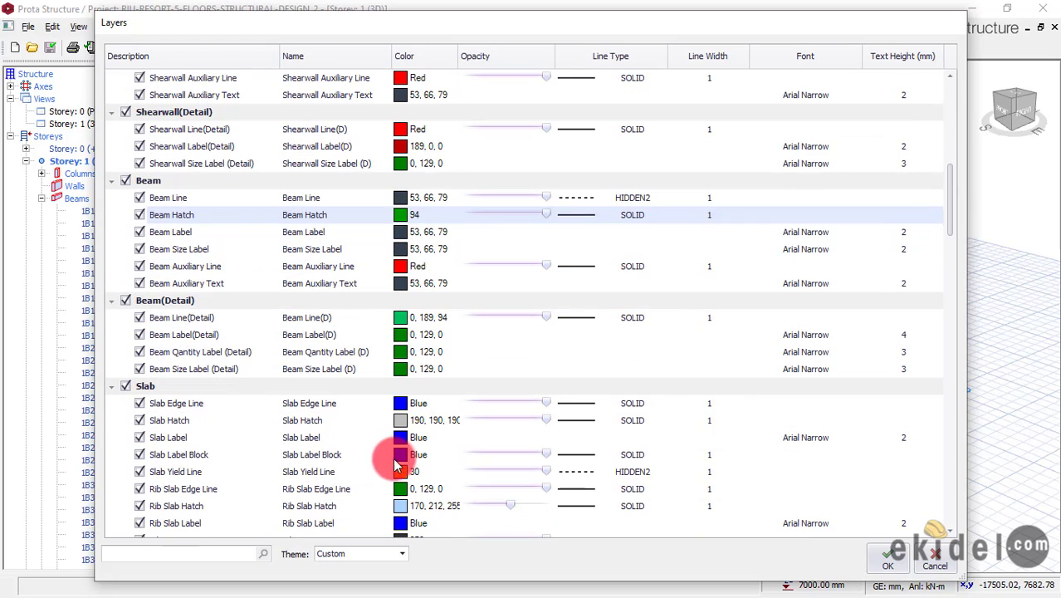
pyautogui.click(401, 420)
pyautogui.click(401, 420)
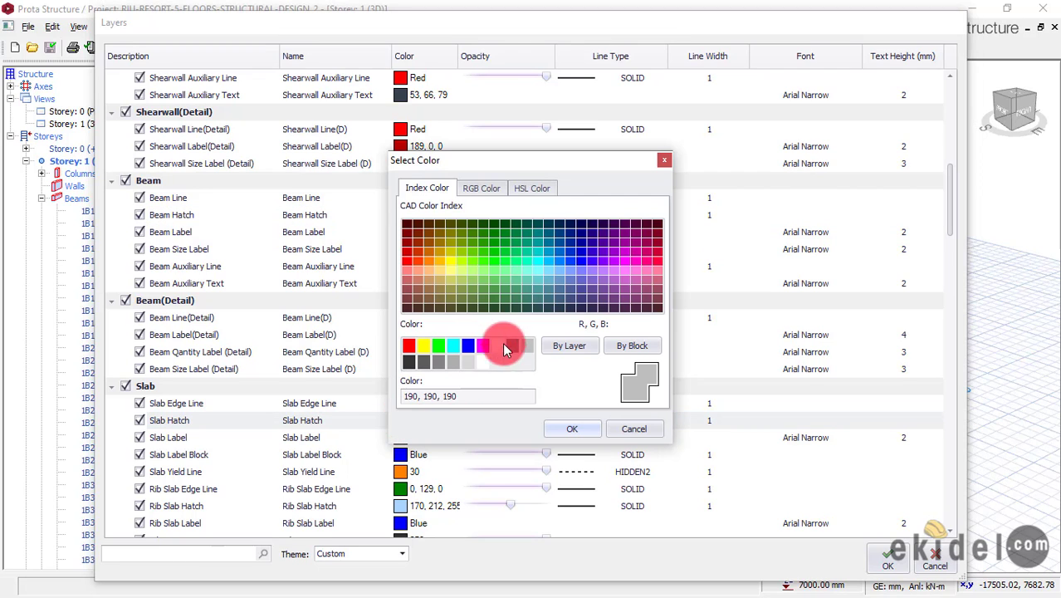
pyautogui.click(546, 236)
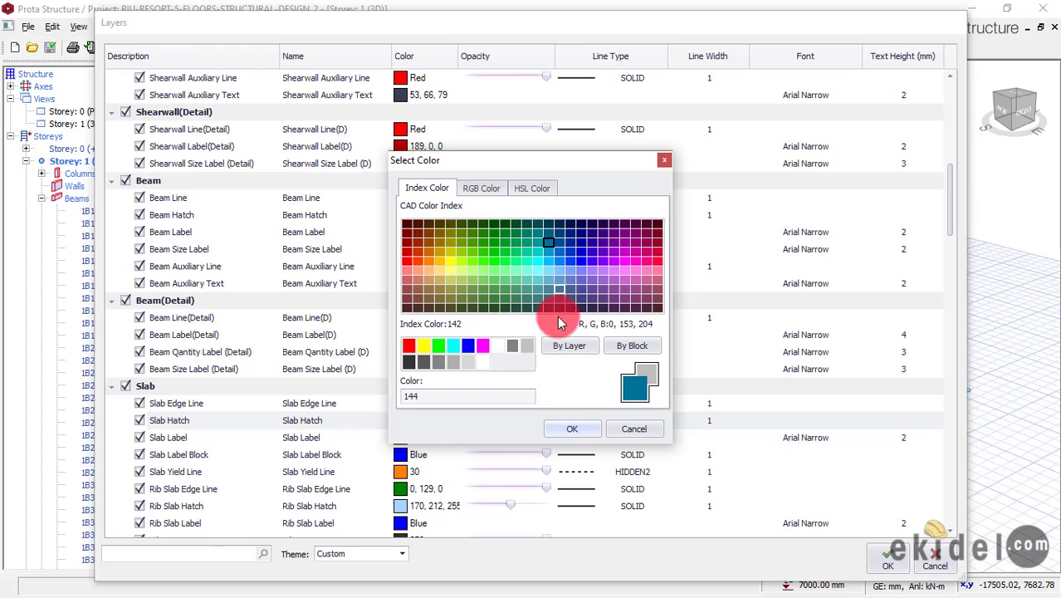
pyautogui.click(566, 429)
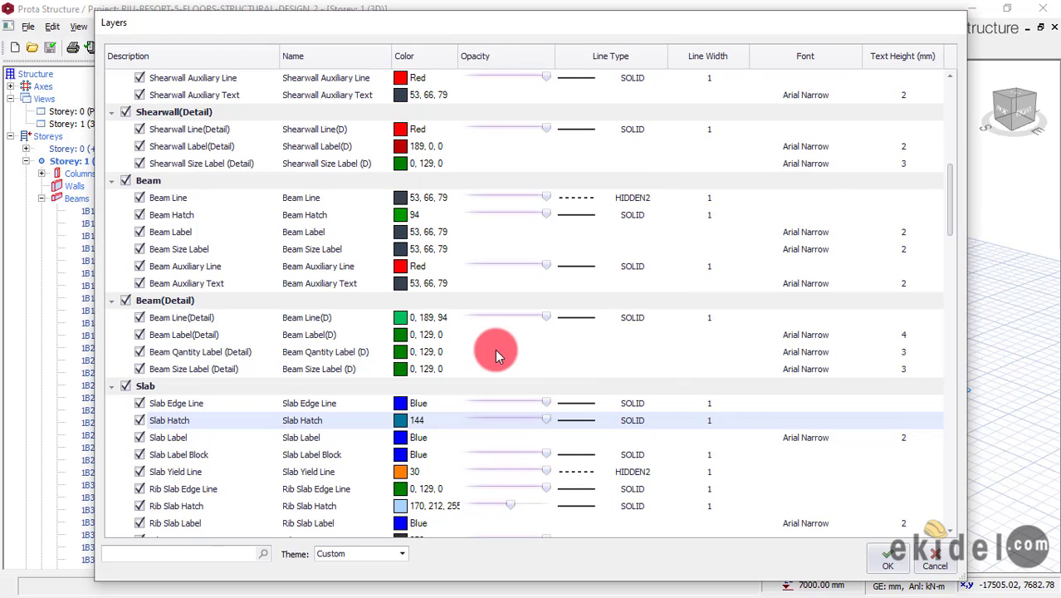
# Set the Partition Wall Hatch layer to grey index colour 251, raise its opacity to about three quarters, and apply the layer settings.
pyautogui.scroll(-5, 418, 410)
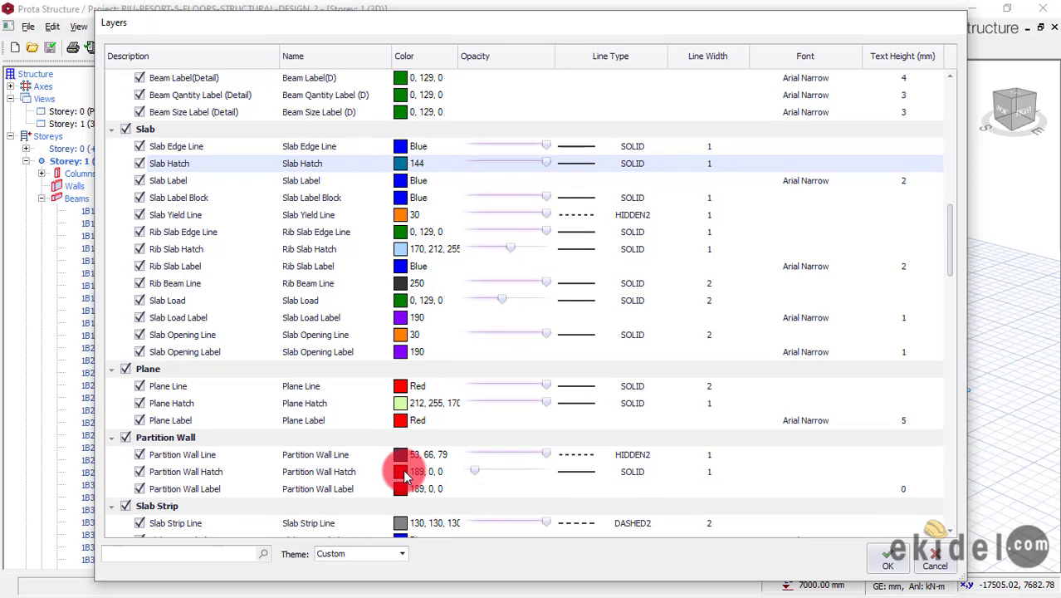
pyautogui.click(405, 476)
pyautogui.click(405, 475)
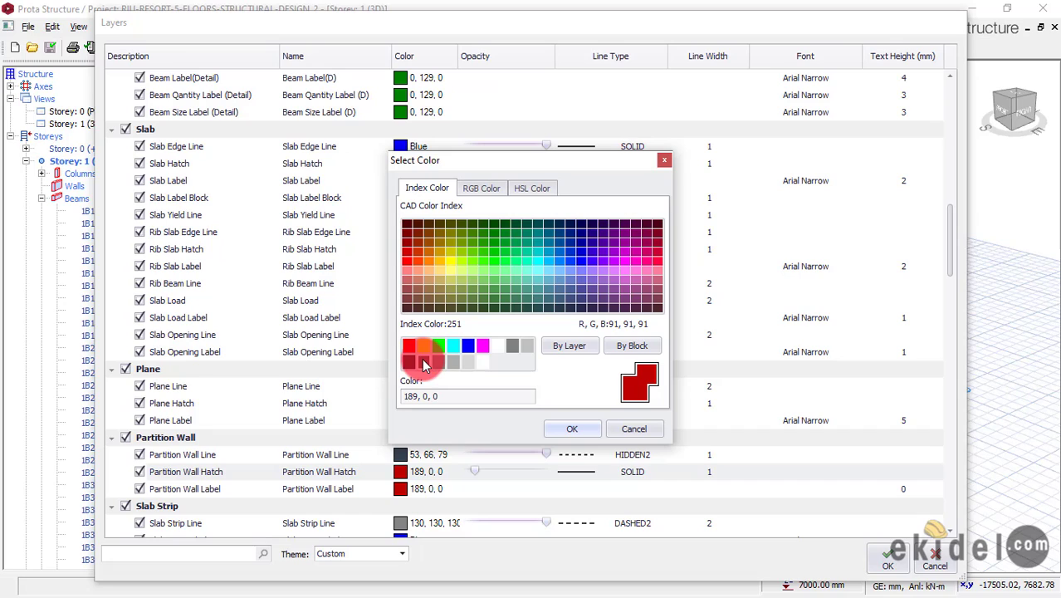
pyautogui.click(423, 359)
pyautogui.click(572, 429)
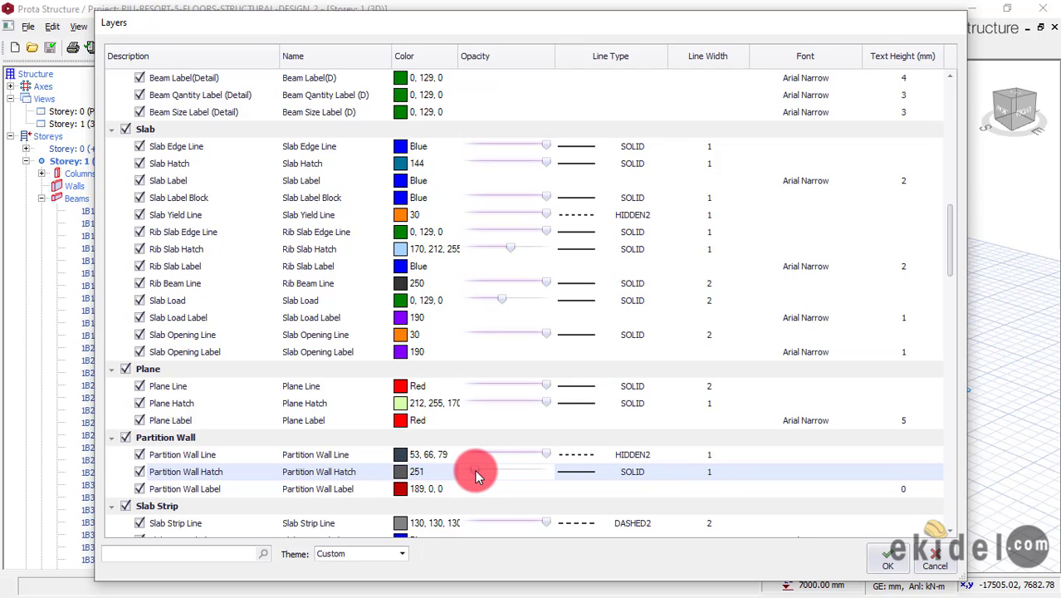
pyautogui.moveTo(509, 470); pyautogui.dragTo(524, 471)
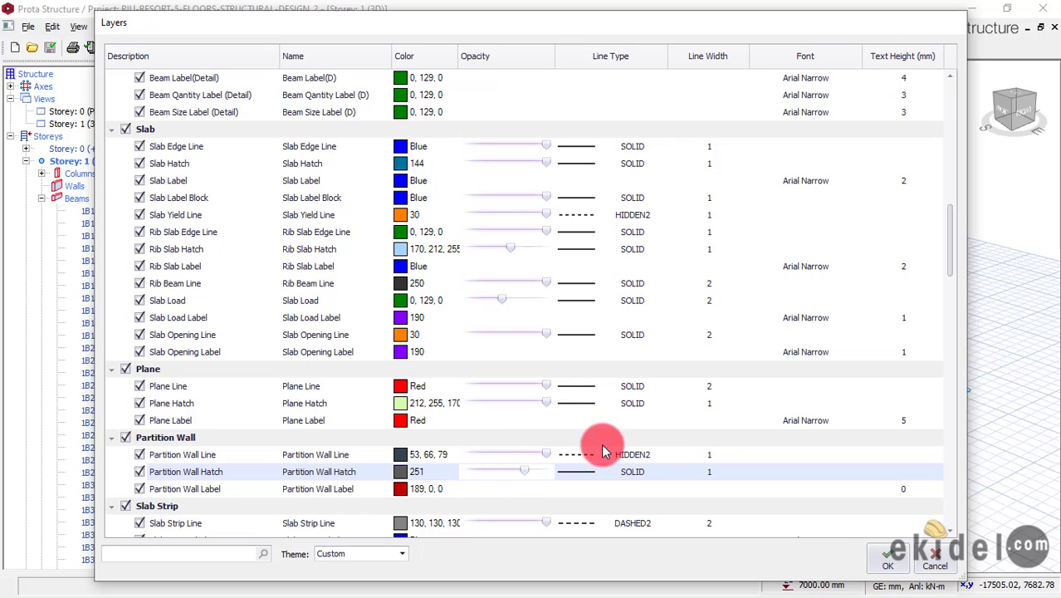
pyautogui.click(888, 559)
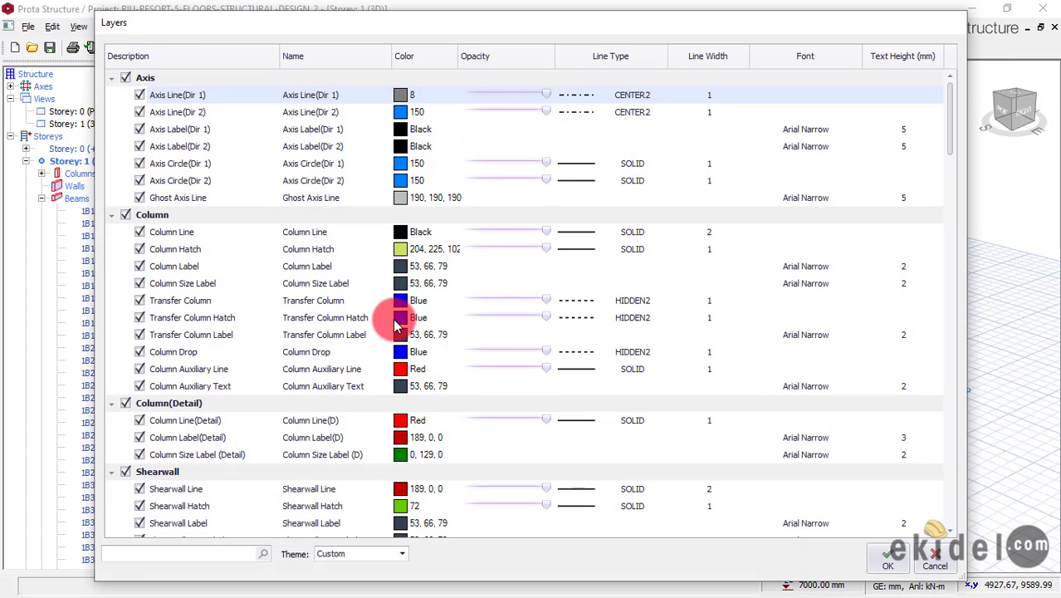
# Change the Column Hatch layer colour to light yellow-orange index colour 41.
pyautogui.click(401, 250)
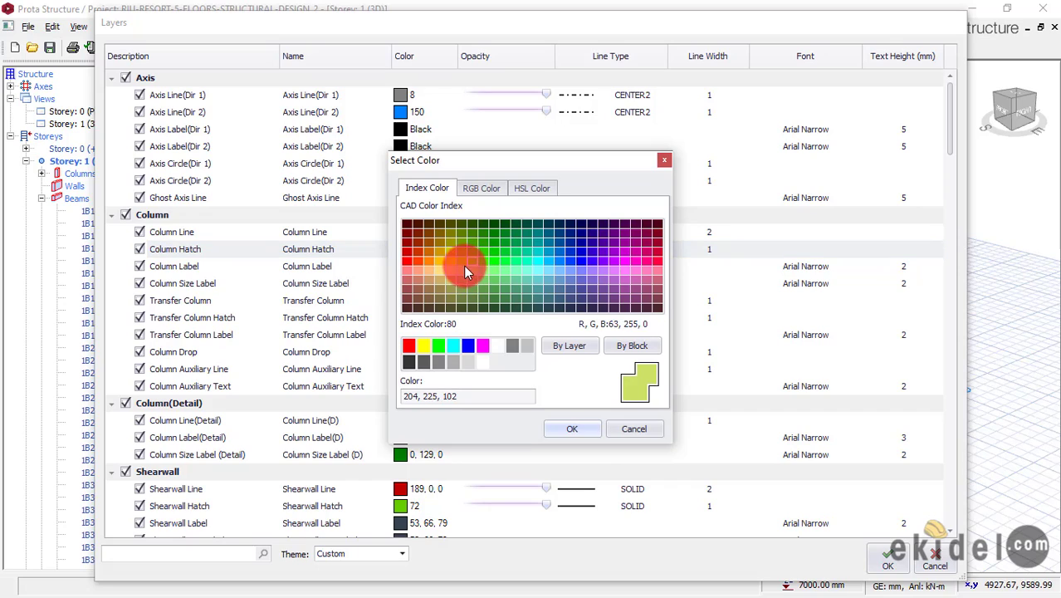
pyautogui.click(439, 271)
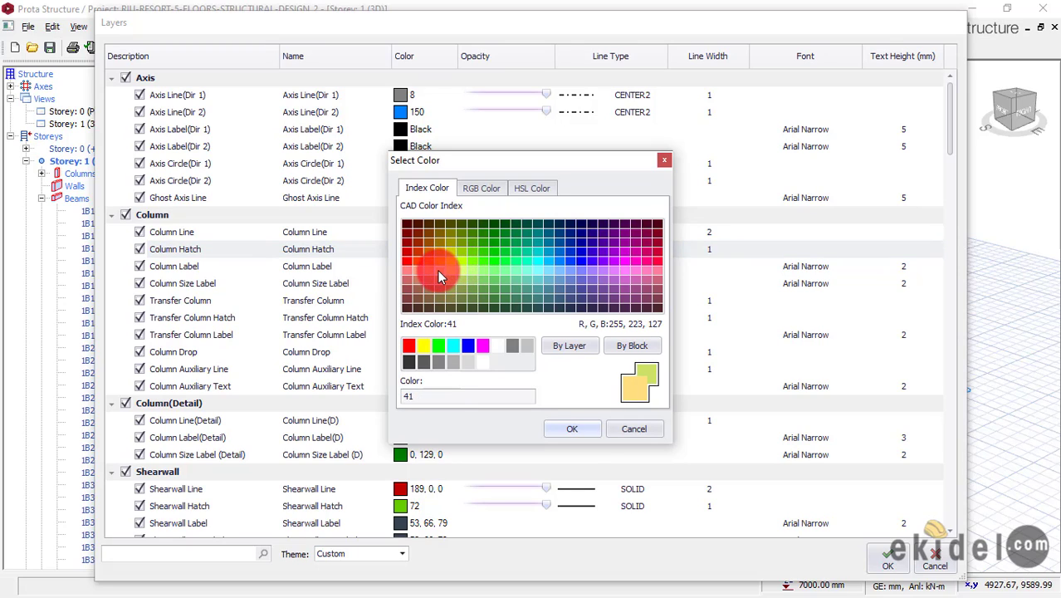
pyautogui.click(428, 267)
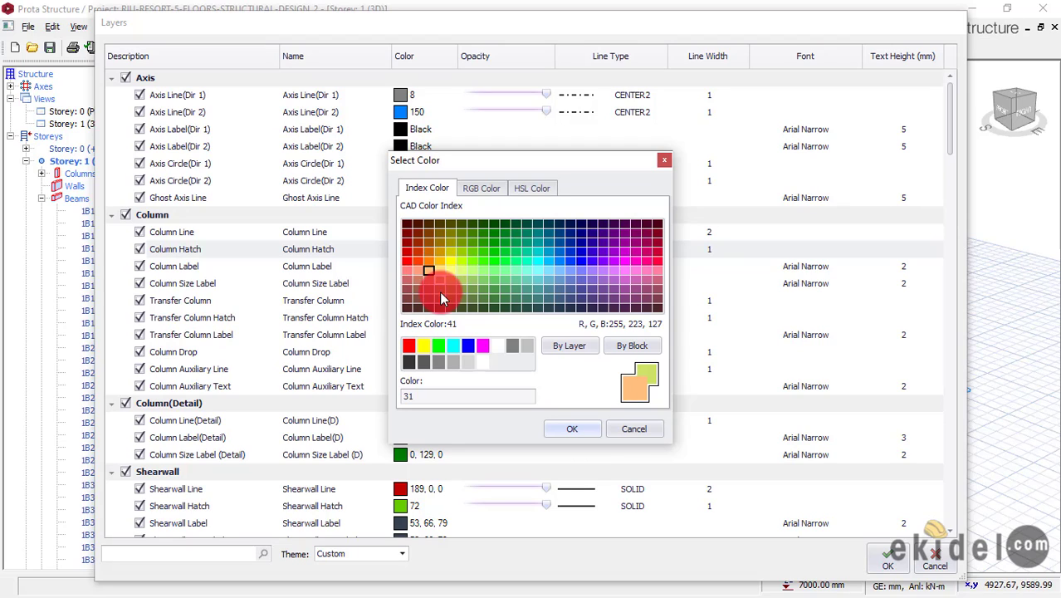
pyautogui.click(437, 270)
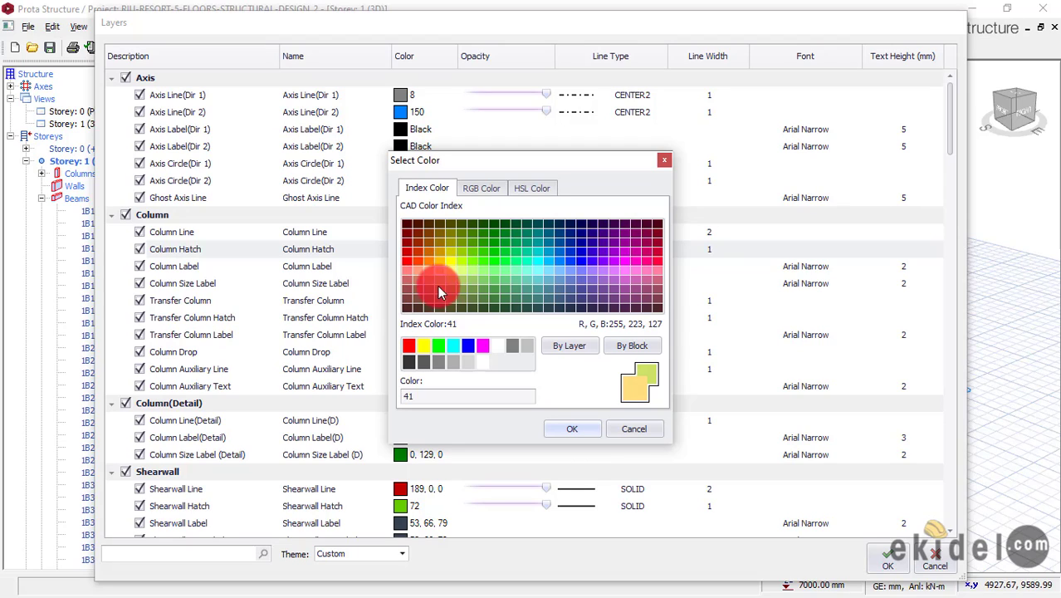
pyautogui.click(488, 188)
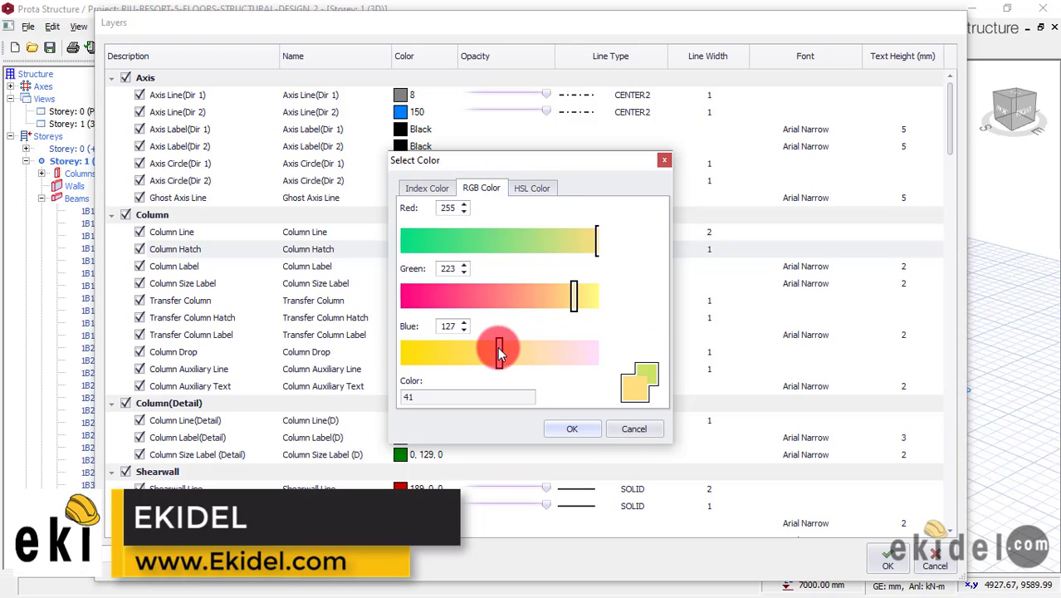
pyautogui.click(575, 428)
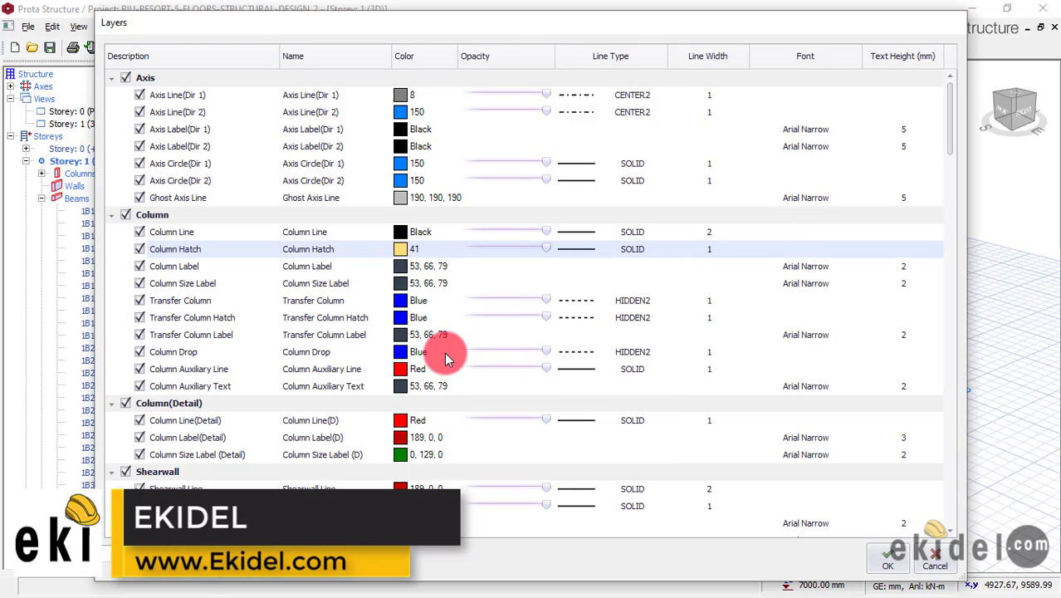
# Change the Slab Hatch layer colour to blue index colour 142 and apply the layer settings to the 3D model.
pyautogui.scroll(-1, 424, 318)
pyautogui.scroll(-4, 428, 323)
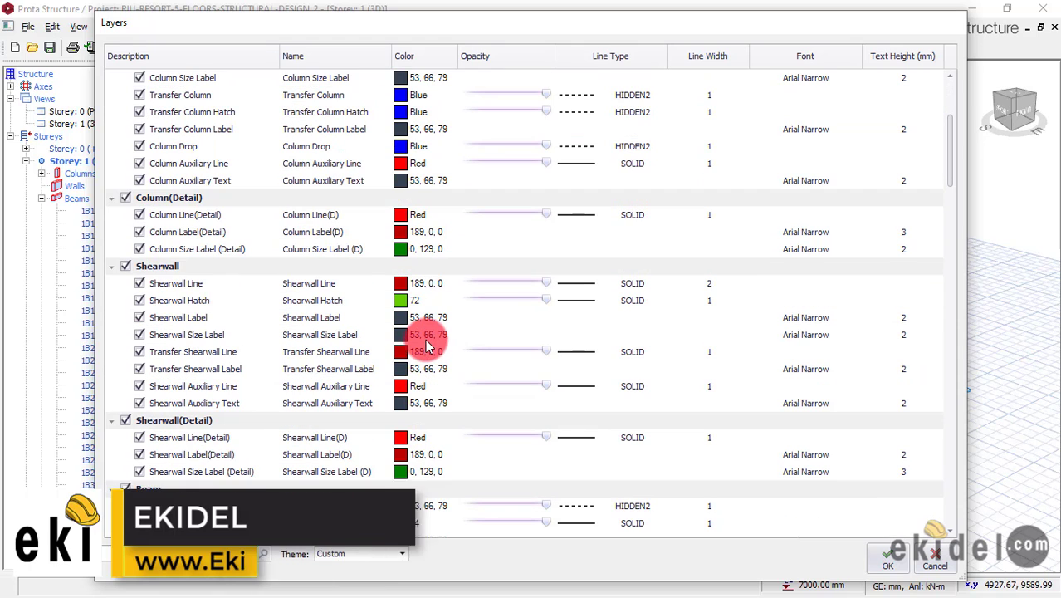
pyautogui.scroll(-1, 425, 342)
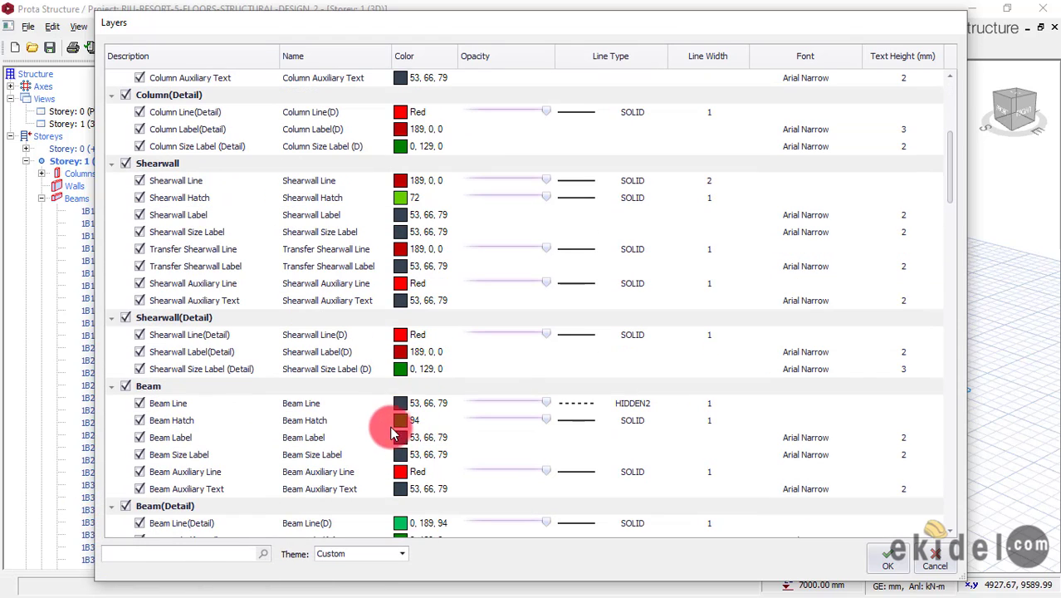
pyautogui.scroll(-3, 397, 419)
pyautogui.doubleClick(400, 471)
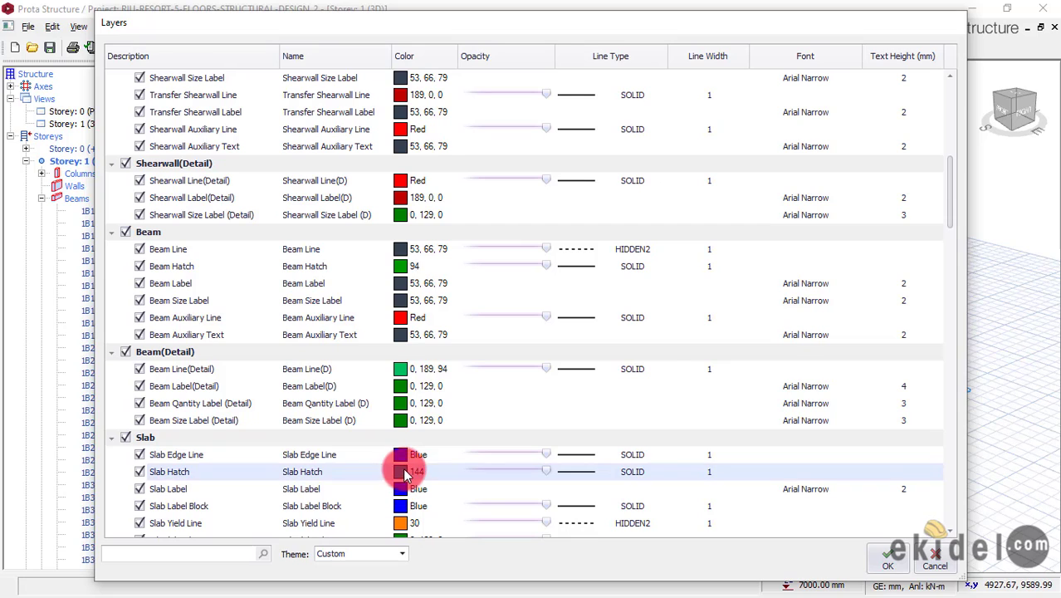
pyautogui.click(548, 252)
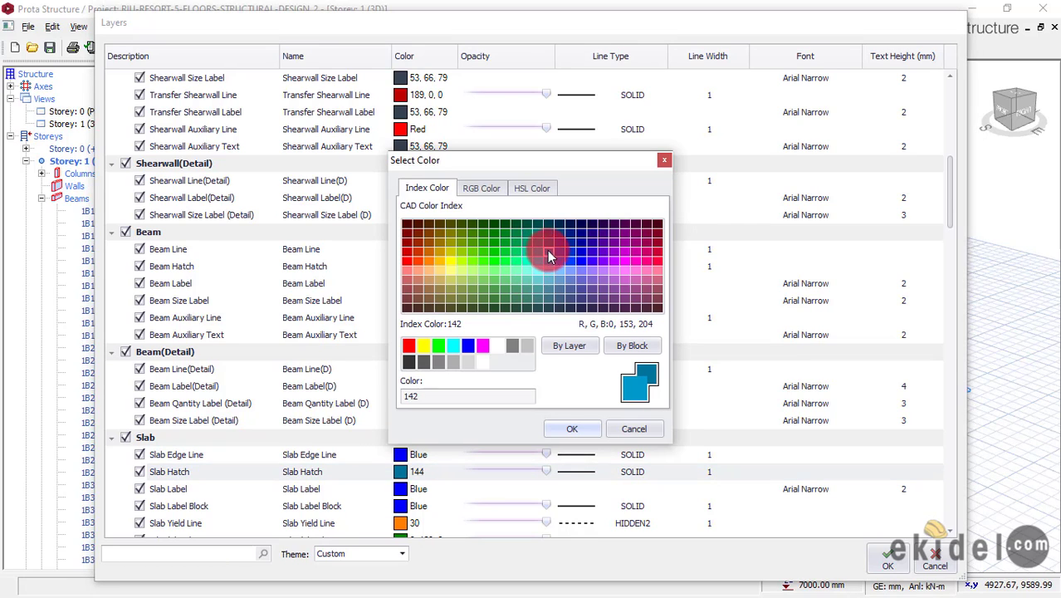
pyautogui.click(574, 430)
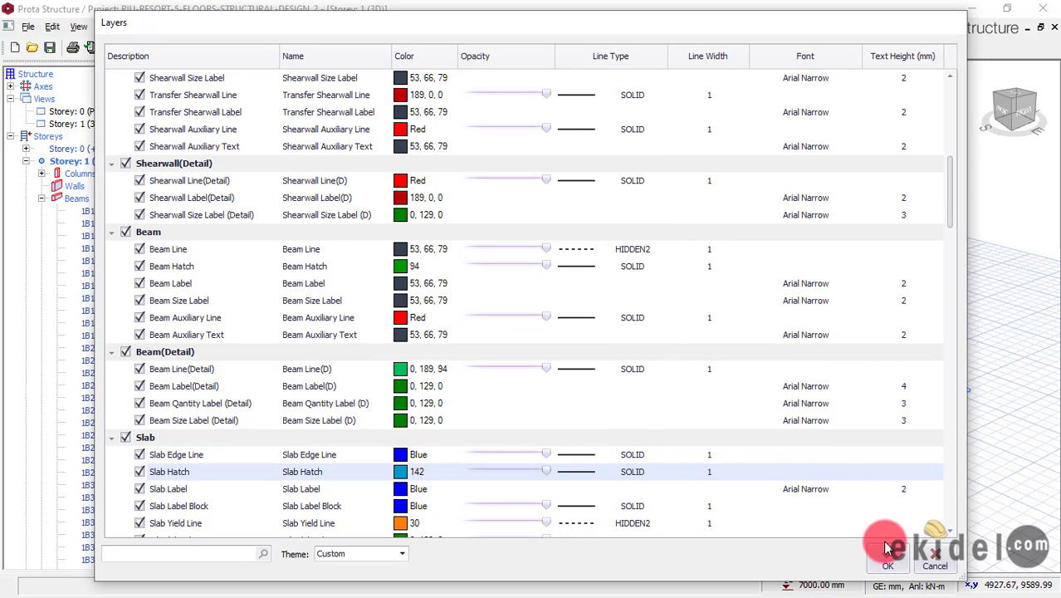
pyautogui.press('Return')
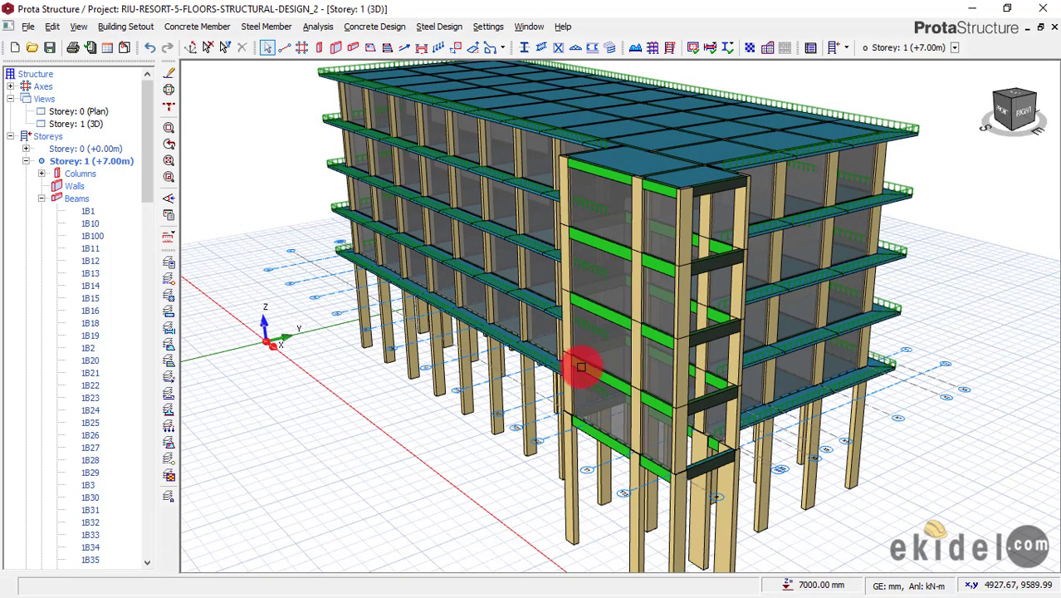
pyautogui.moveTo(500, 353); pyautogui.dragTo(606, 339, button='middle')
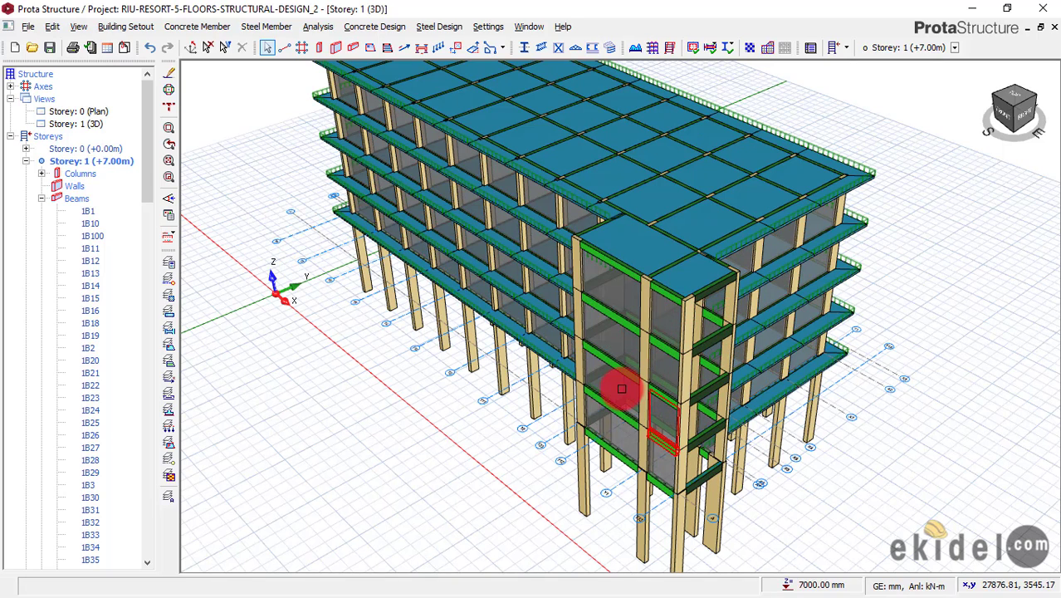
# Inspect the recoloured columns, slabs and partition walls of the 3D building model from several angles.
pyautogui.moveTo(611, 382); pyautogui.dragTo(536, 314, button='middle')
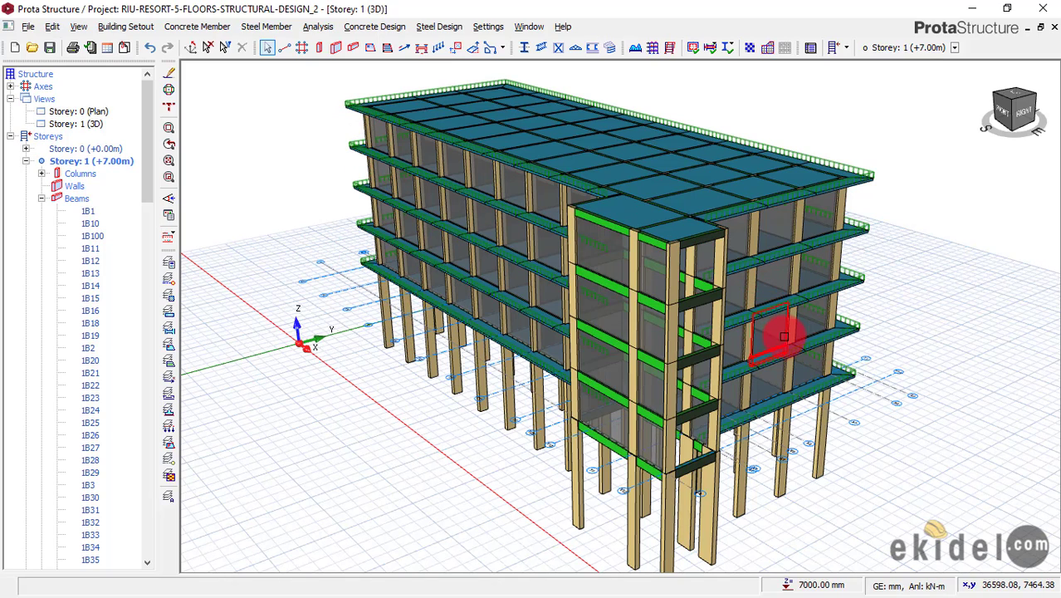
pyautogui.moveTo(760, 342); pyautogui.dragTo(652, 310, button='middle')
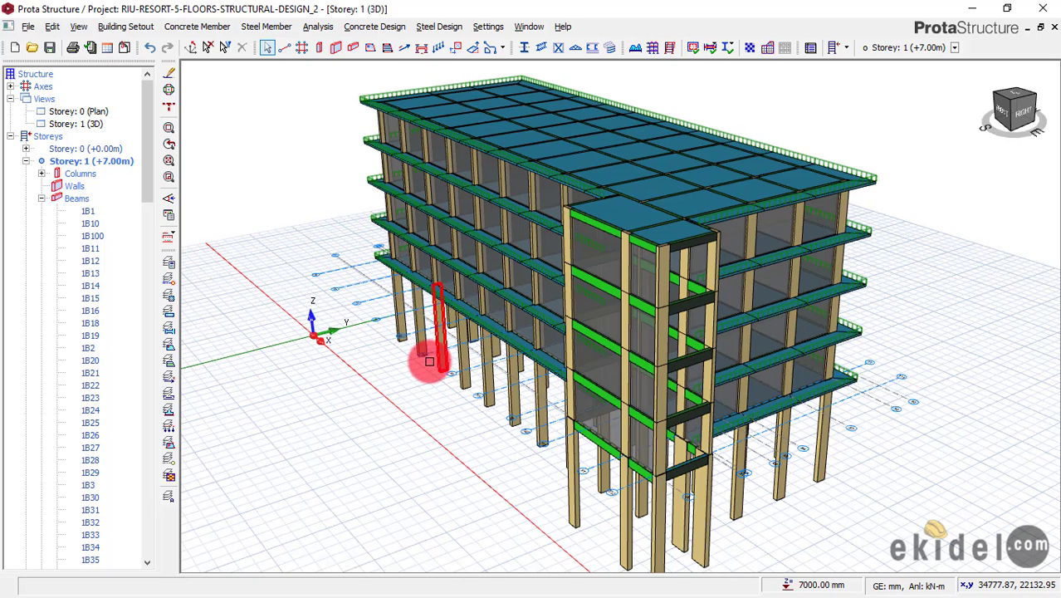
pyautogui.moveTo(449, 369); pyautogui.dragTo(407, 349)
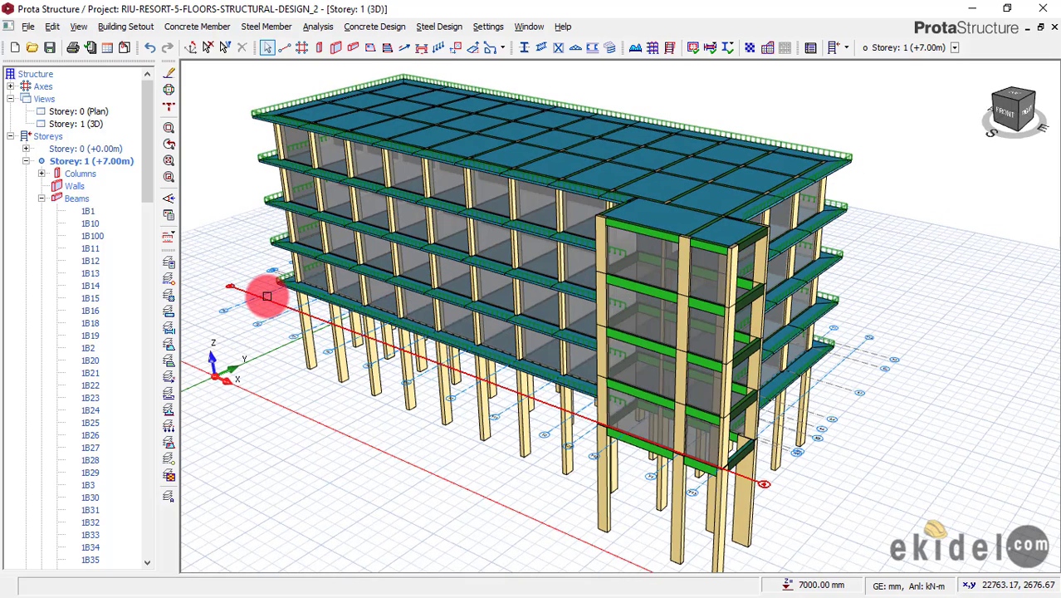
pyautogui.moveTo(267, 296)
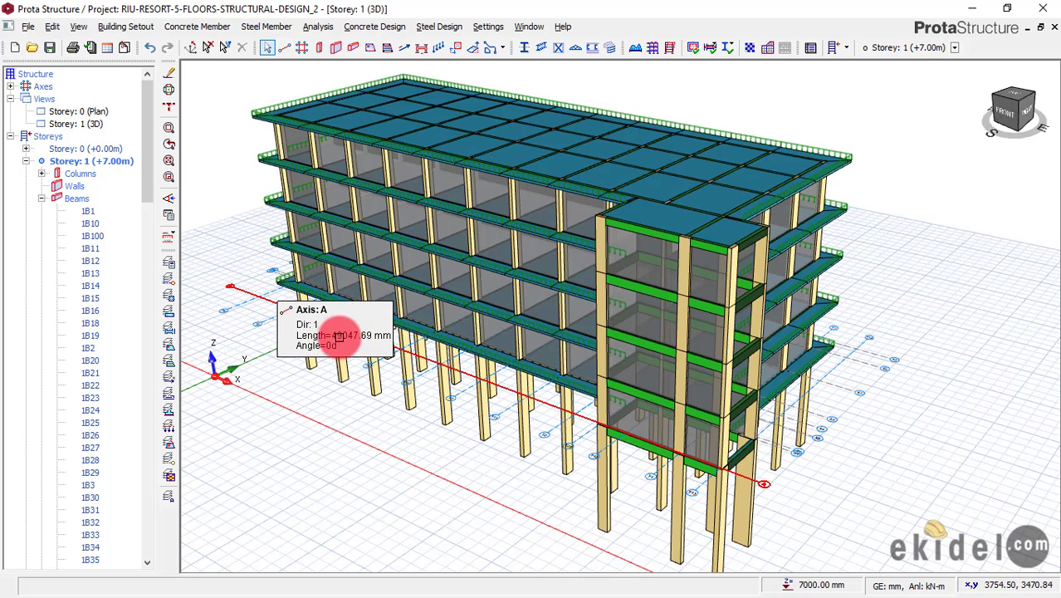
pyautogui.moveTo(385, 325)
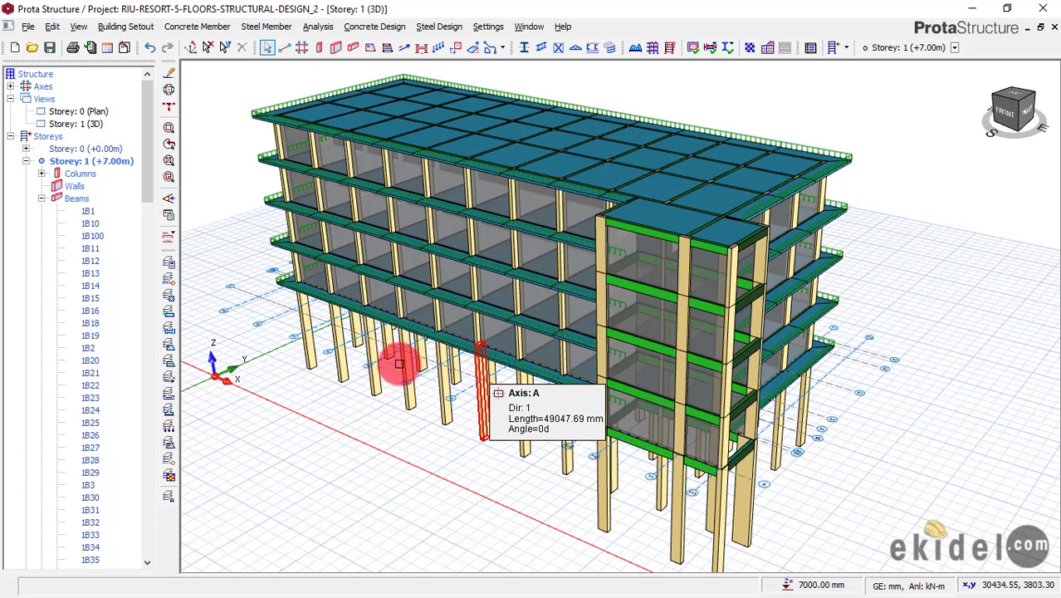
# Open the Storey: 0 plan view showing the full column layout and axis grid.
pyautogui.click(168, 127)
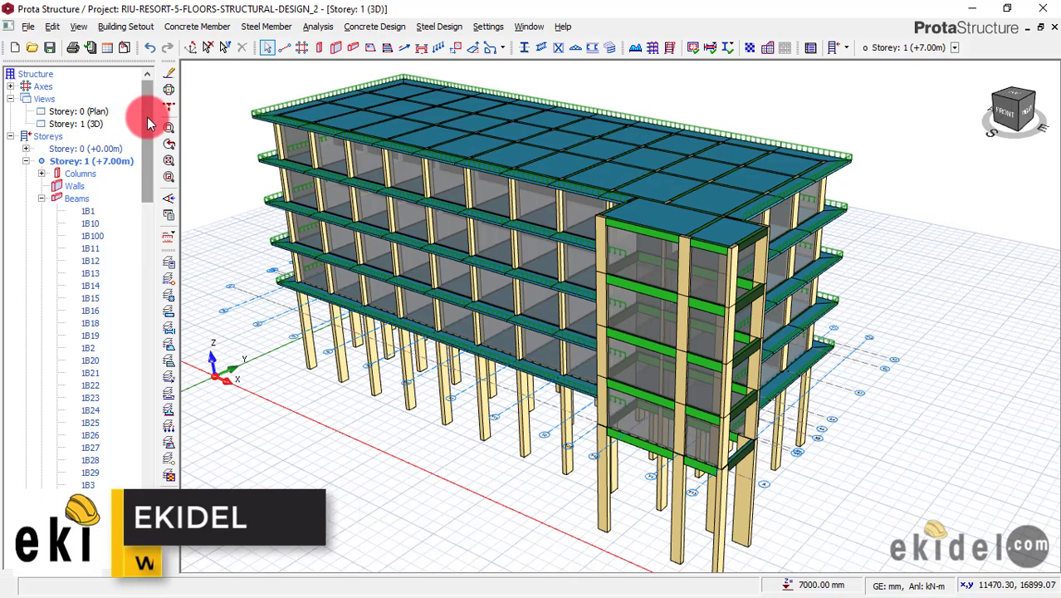
pyautogui.click(93, 125)
pyautogui.doubleClick(94, 113)
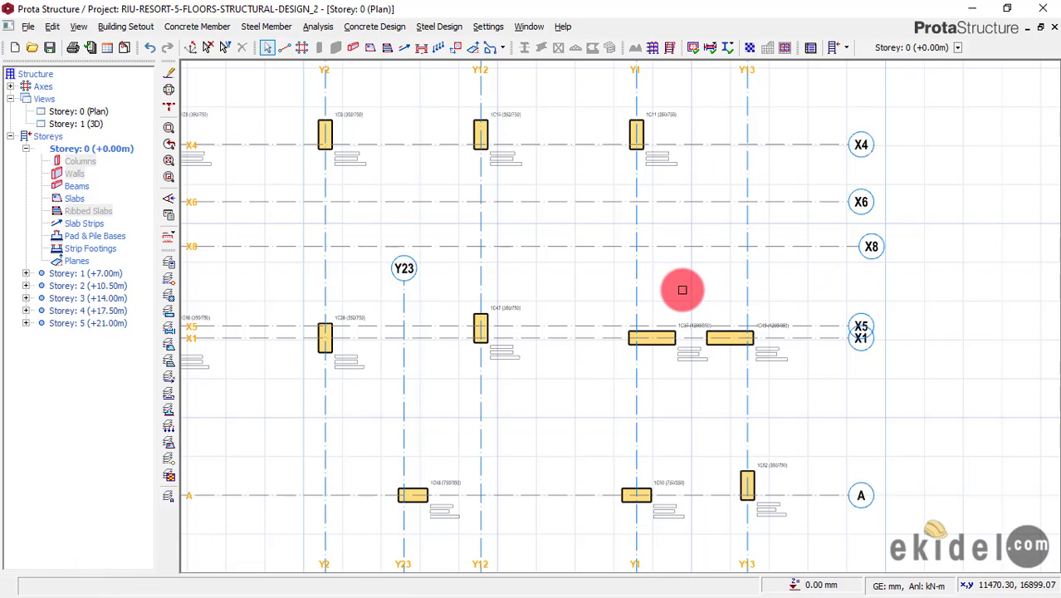
pyautogui.scroll(-3, 682, 258)
pyautogui.moveTo(450, 238); pyautogui.dragTo(616, 308, button='middle')
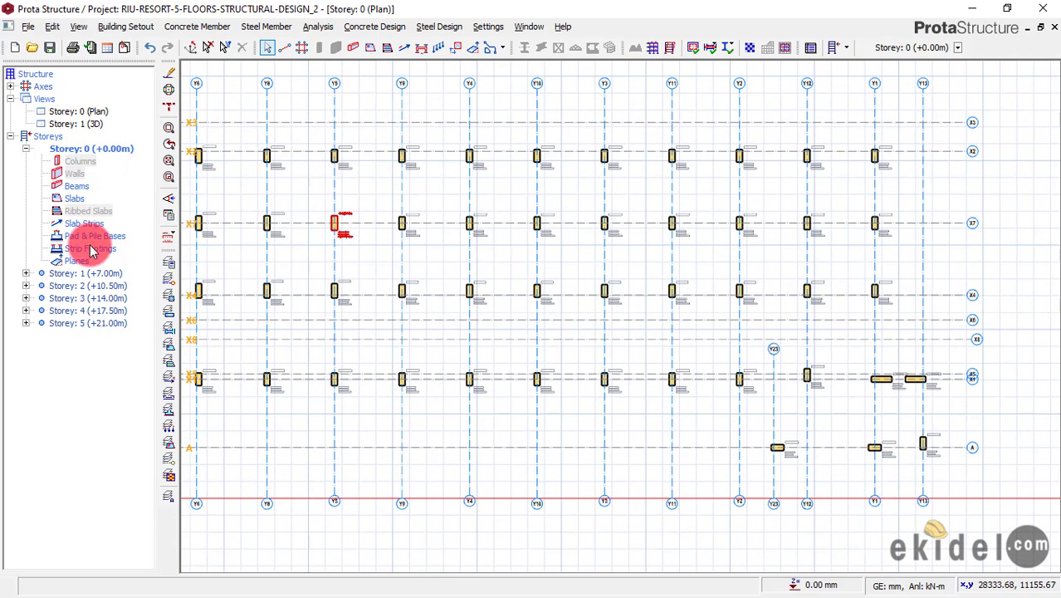
# Show the Storey: 1 (+7.00m) plan and return to the Storey: 0 (+0.00m) plan.
pyautogui.click(94, 273)
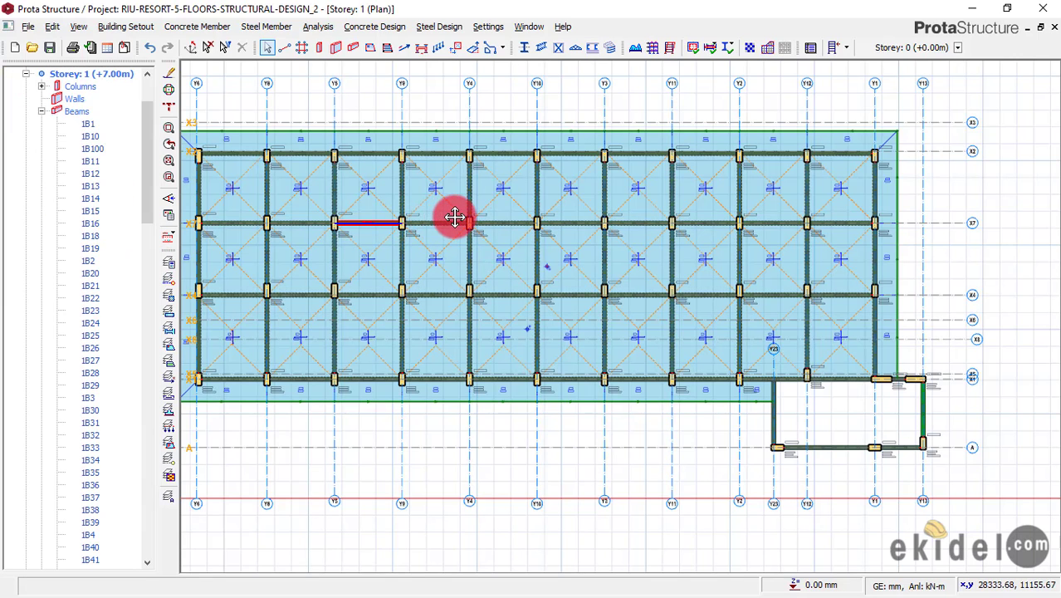
pyautogui.moveTo(144, 132); pyautogui.dragTo(144, 102)
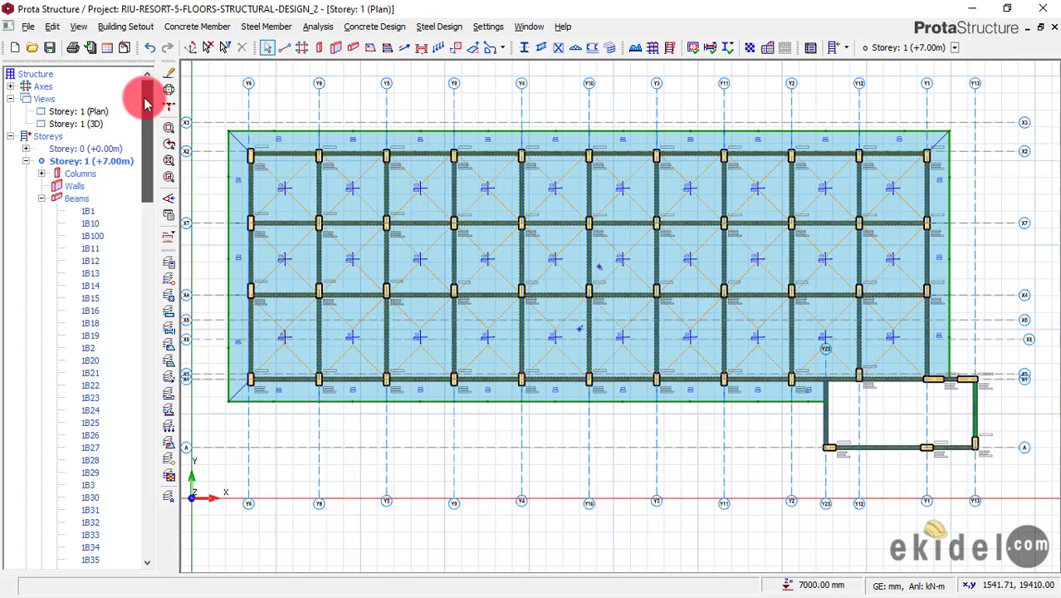
pyautogui.doubleClick(83, 149)
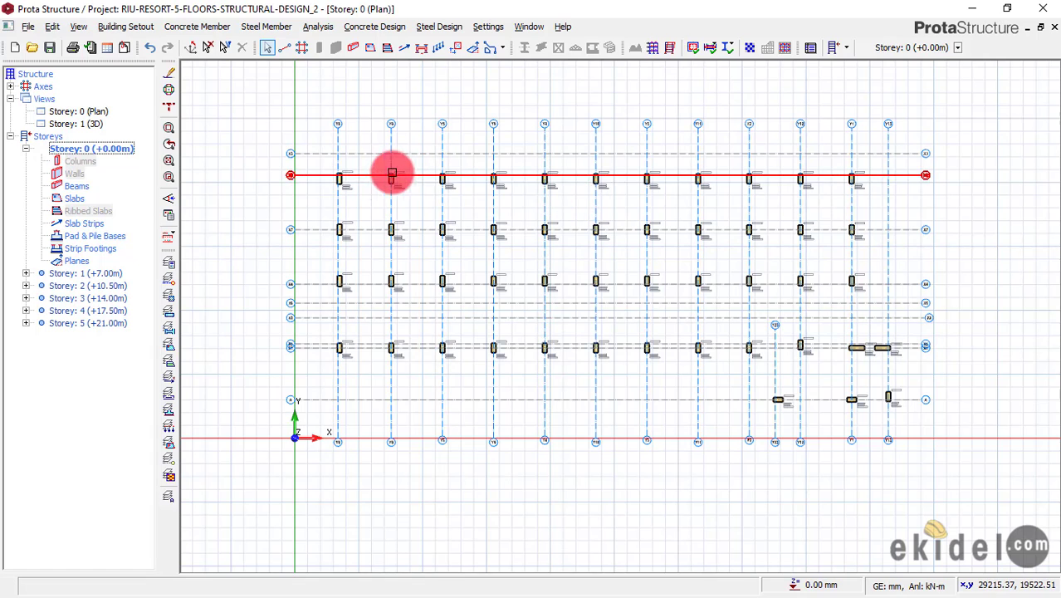
# Examine the dead, live and combination axial load labels of the corner column at axes X2 and Y6.
pyautogui.scroll(2, 367, 180)
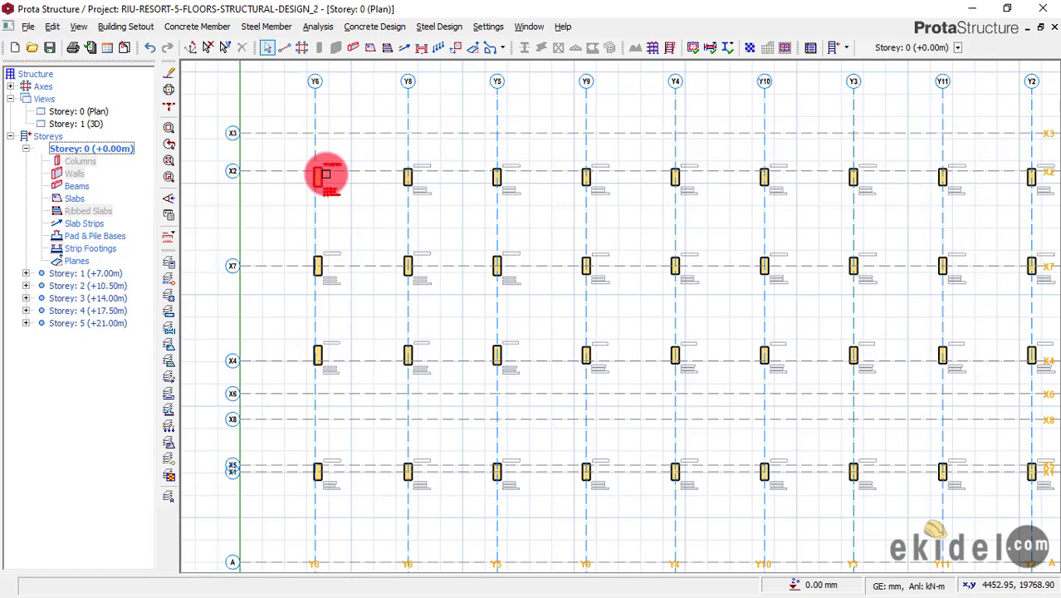
pyautogui.scroll(1, 320, 178)
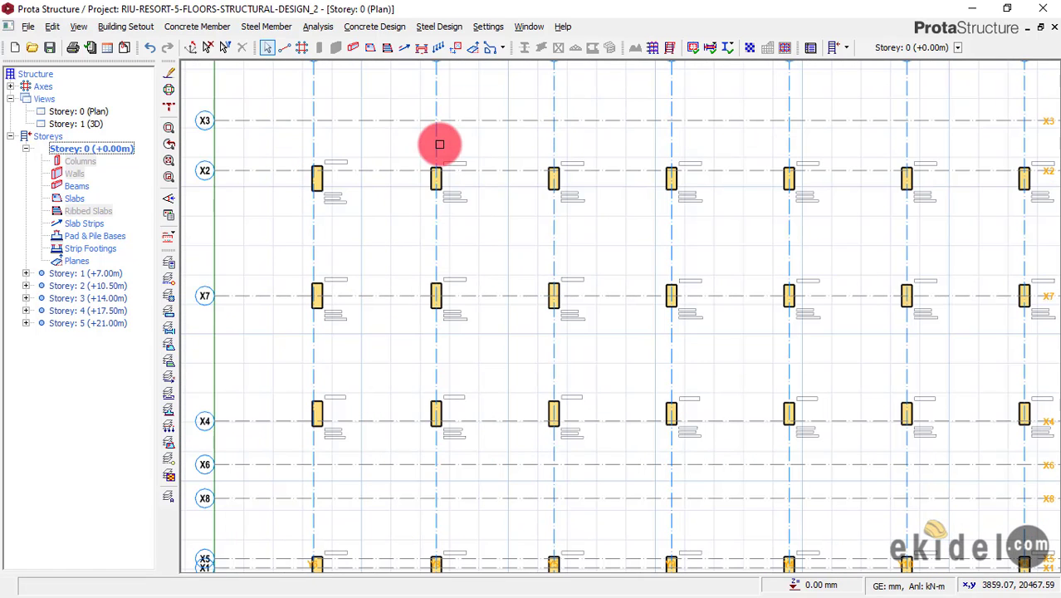
pyautogui.scroll(-1, 273, 165)
pyautogui.scroll(-1, 327, 156)
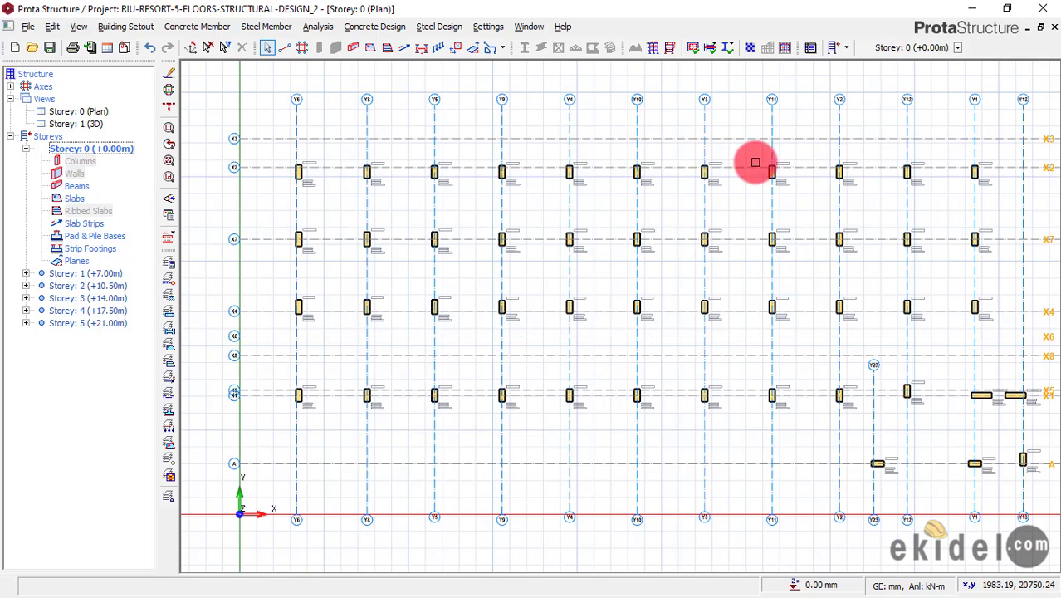
pyautogui.scroll(3, 522, 173)
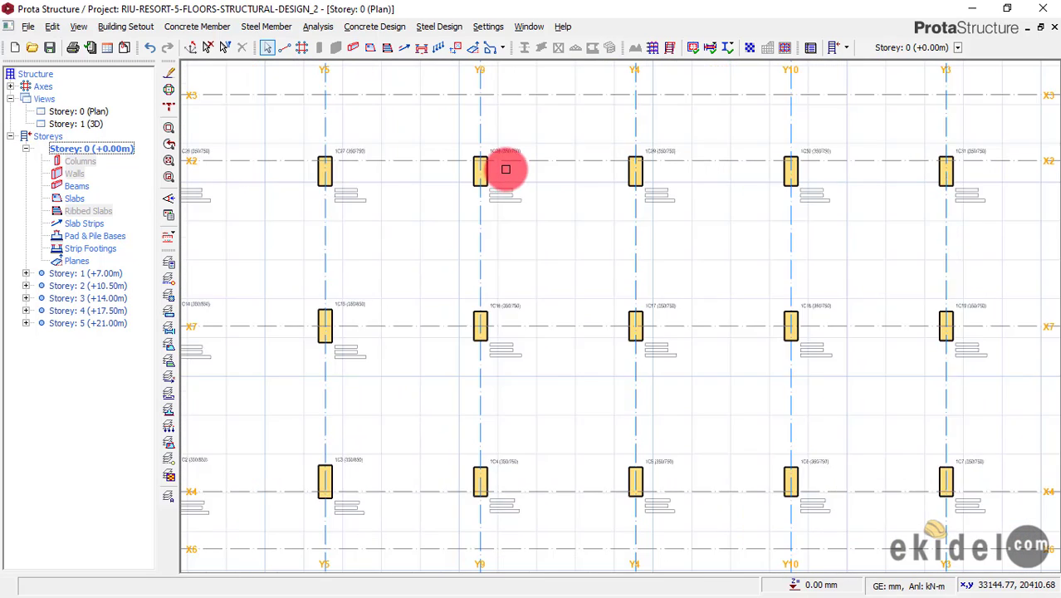
pyautogui.scroll(-3, 613, 188)
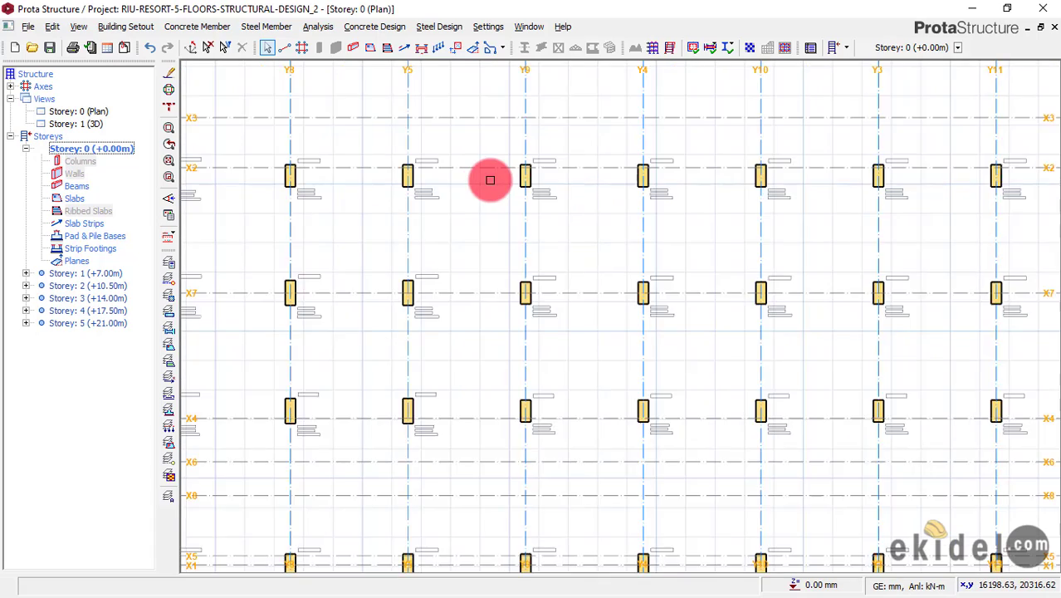
pyautogui.scroll(4, 284, 174)
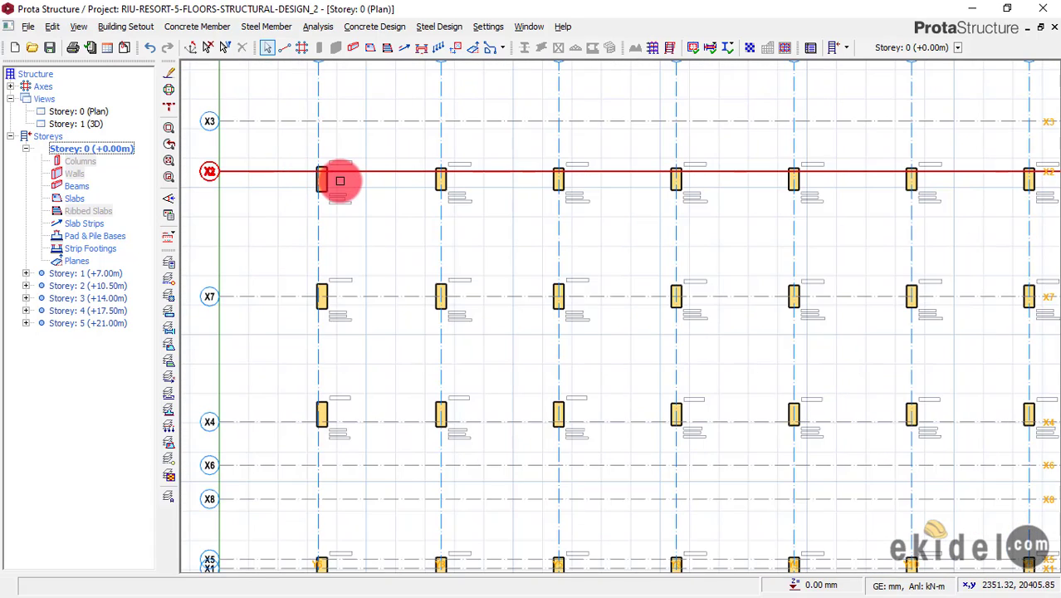
pyautogui.scroll(3, 331, 186)
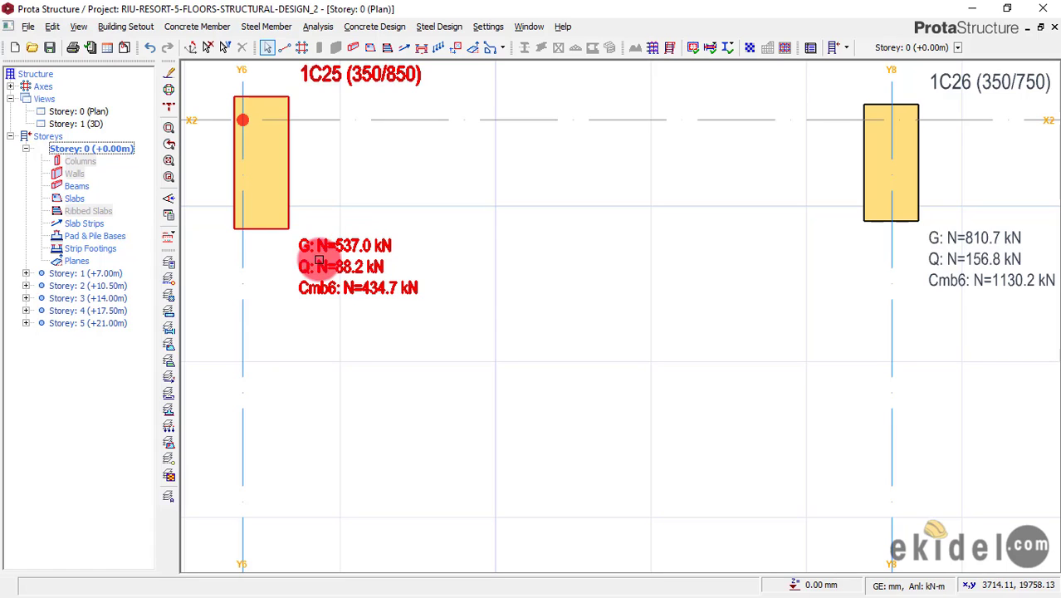
pyautogui.scroll(2, 330, 292)
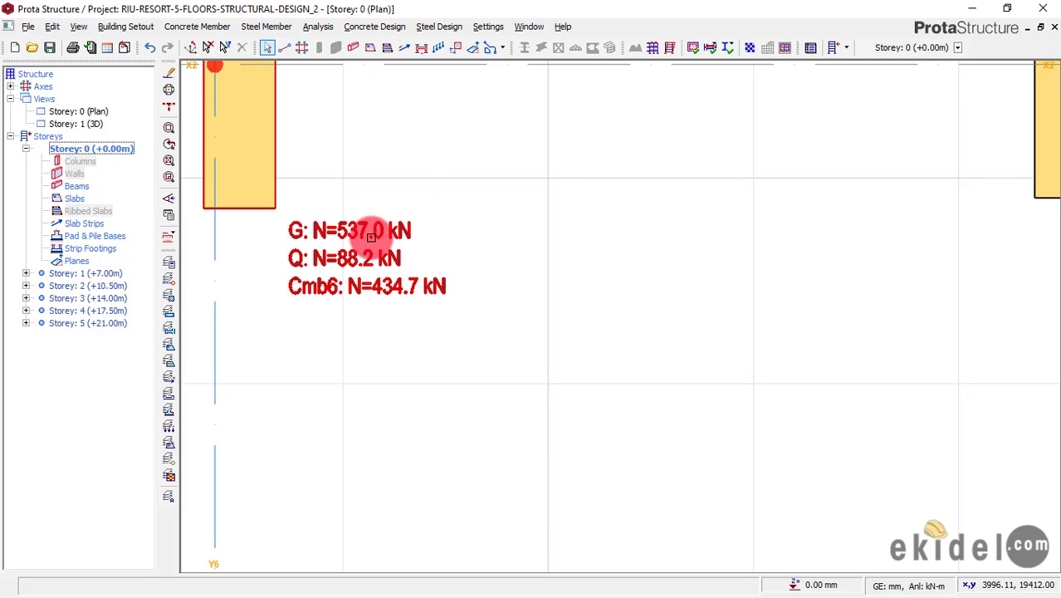
pyautogui.scroll(-2, 384, 249)
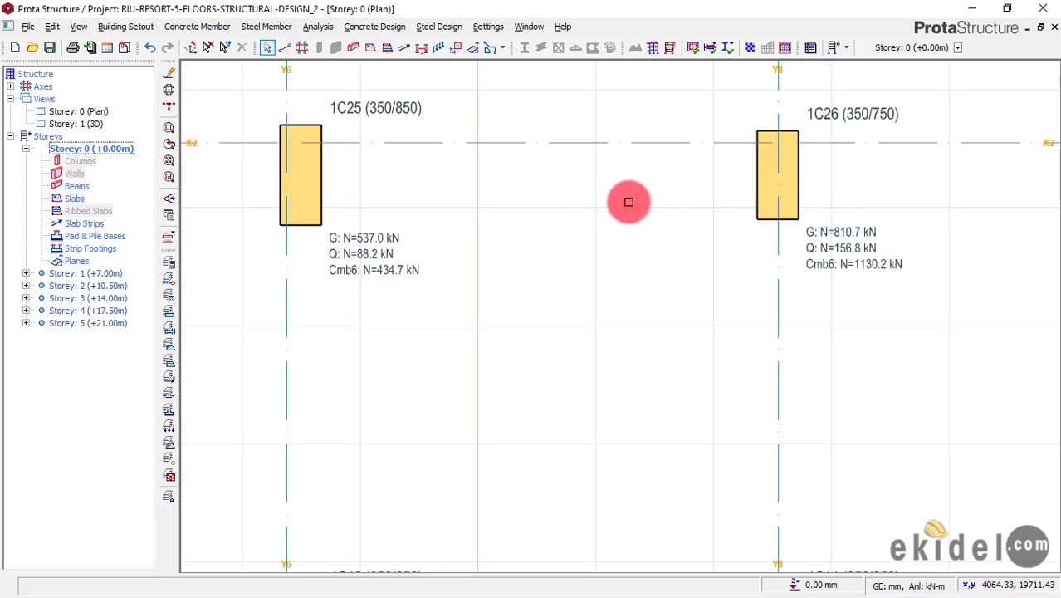
pyautogui.scroll(1, 365, 239)
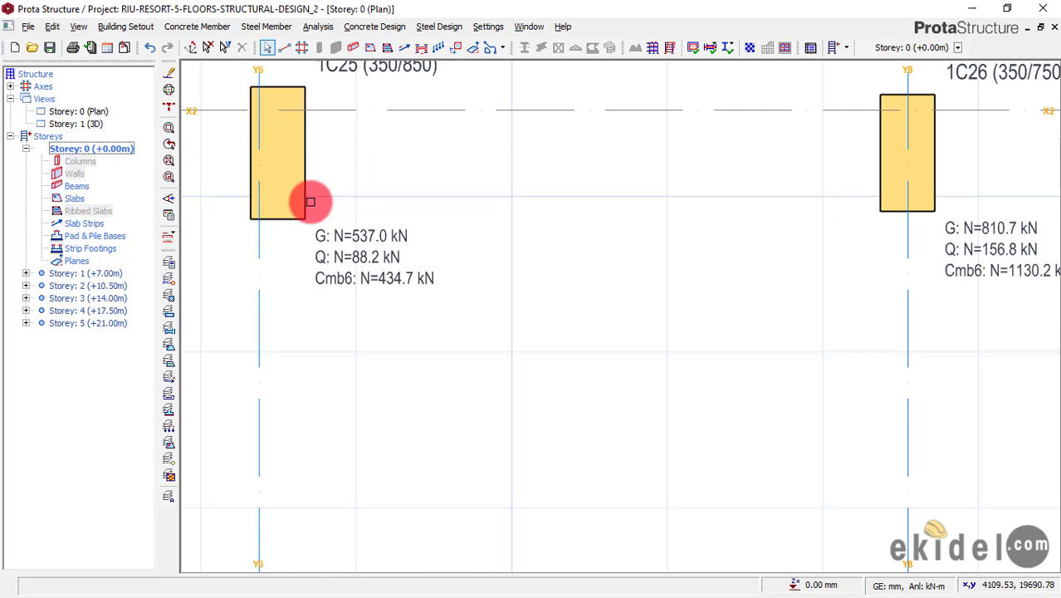
# Compare the axial load labels of the columns along axis X2 and at the X7–Y5 intersection with the corner column.
pyautogui.scroll(-2, 269, 231)
pyautogui.scroll(3, 706, 225)
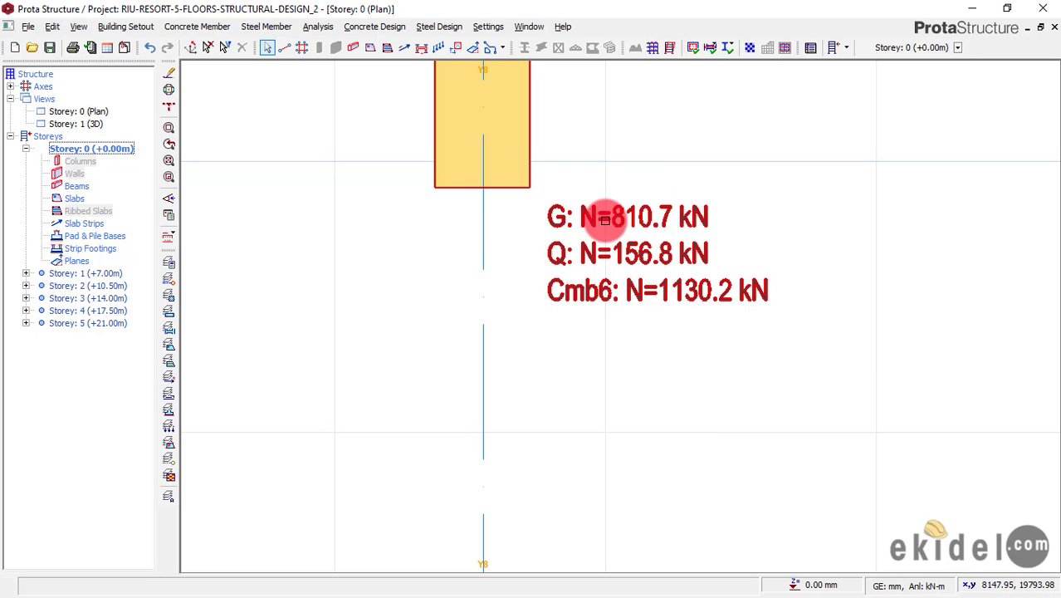
pyautogui.scroll(-3, 373, 236)
pyautogui.scroll(2, 790, 257)
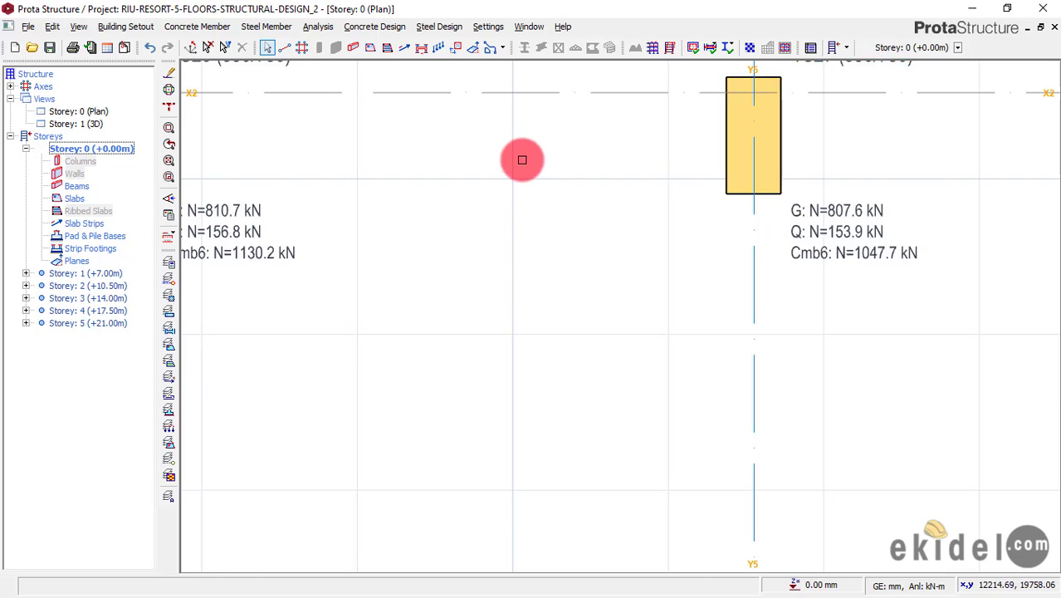
pyautogui.scroll(-3, 522, 159)
pyautogui.scroll(2, 676, 474)
pyautogui.scroll(5, 677, 471)
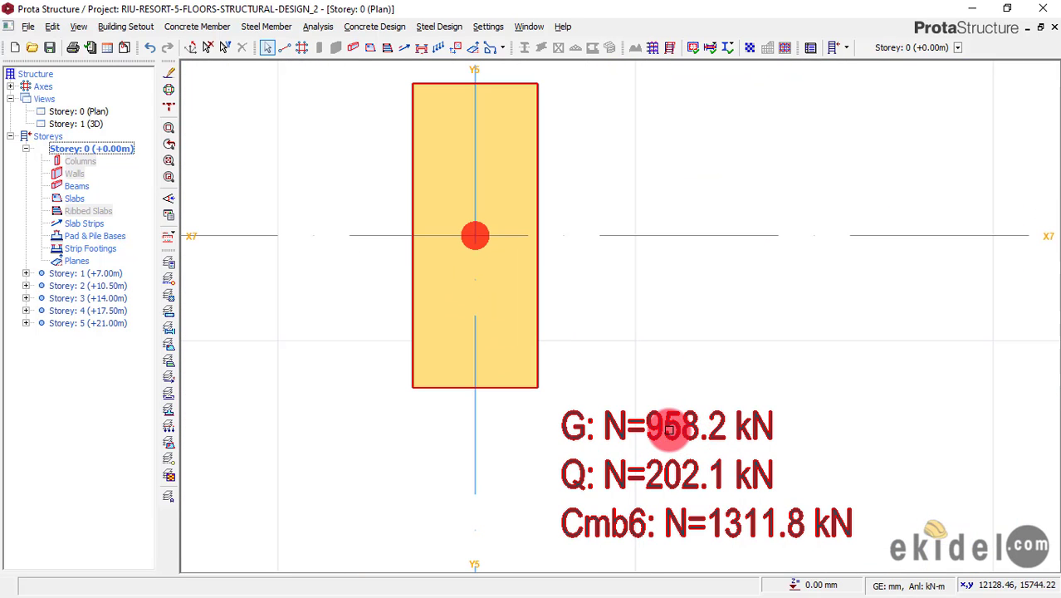
pyautogui.scroll(-3, 639, 367)
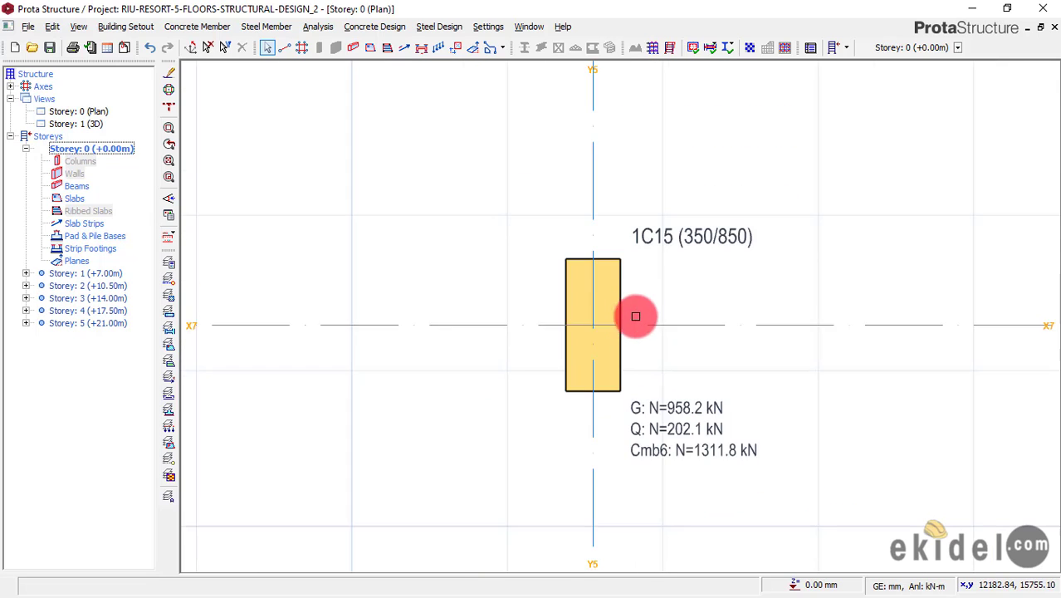
pyautogui.scroll(-5, 669, 294)
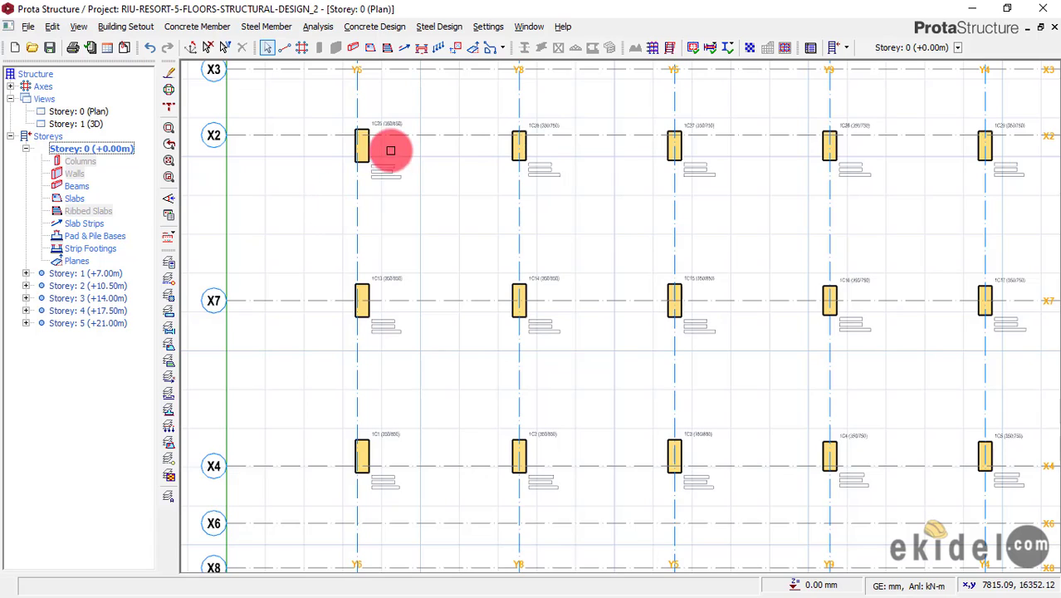
pyautogui.scroll(5, 368, 158)
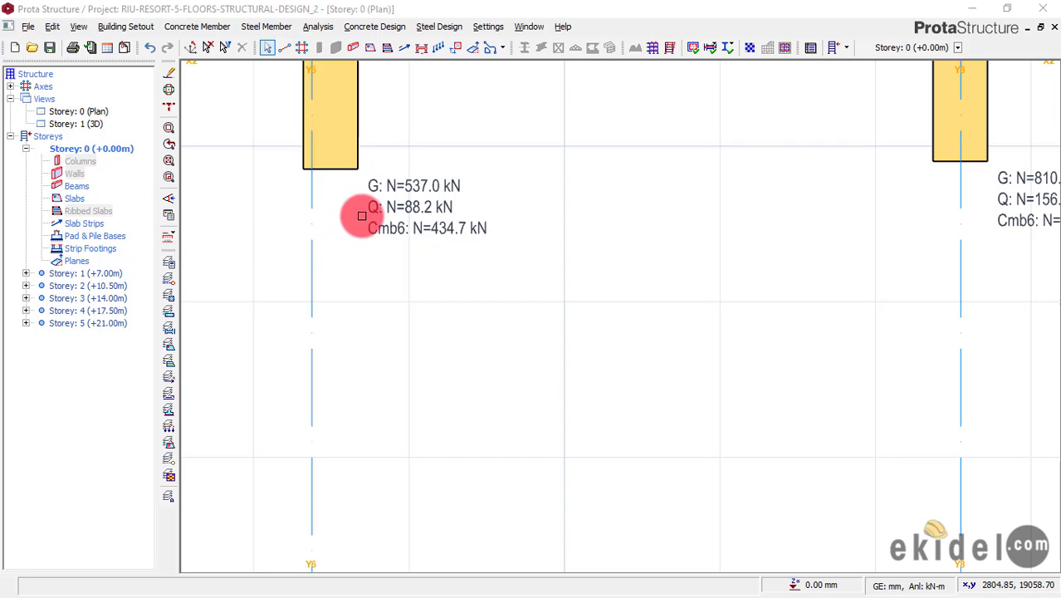
# Open the column plan display settings and review the axial load option and the load cases and combinations selected for display.
pyautogui.click(302, 47)
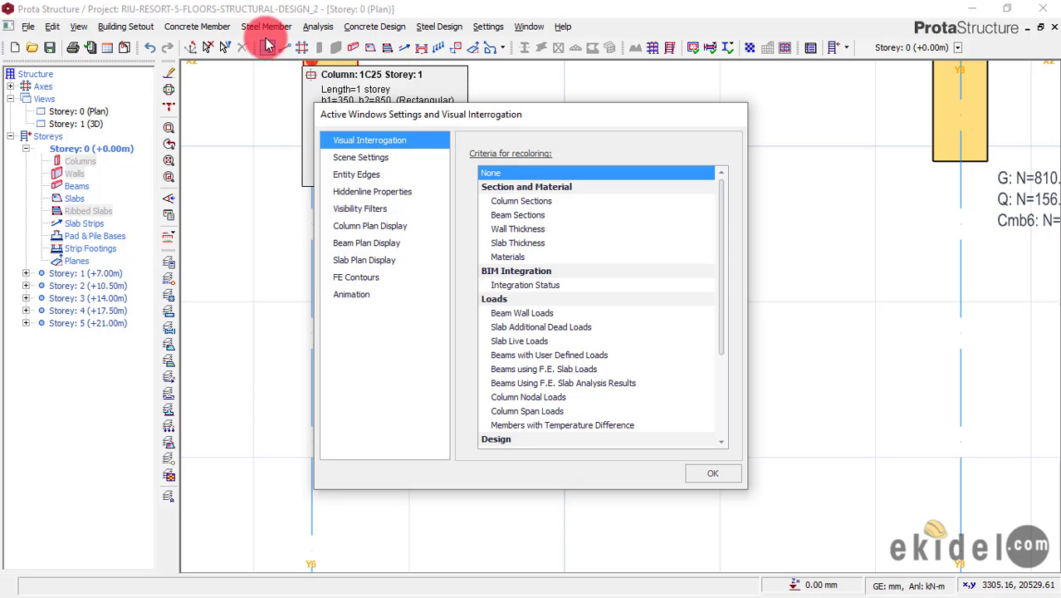
pyautogui.click(373, 234)
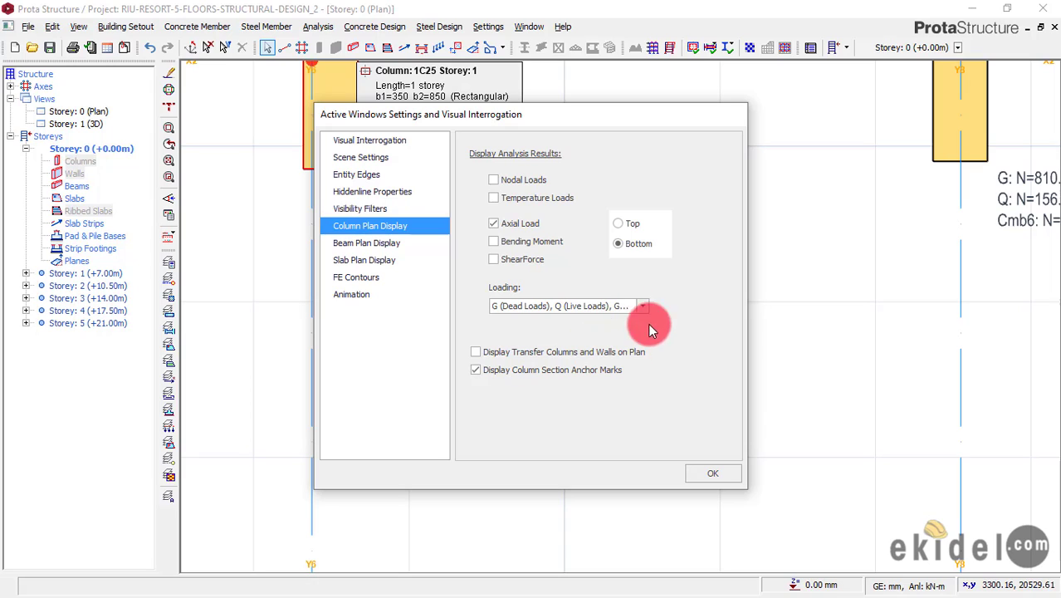
pyautogui.click(624, 307)
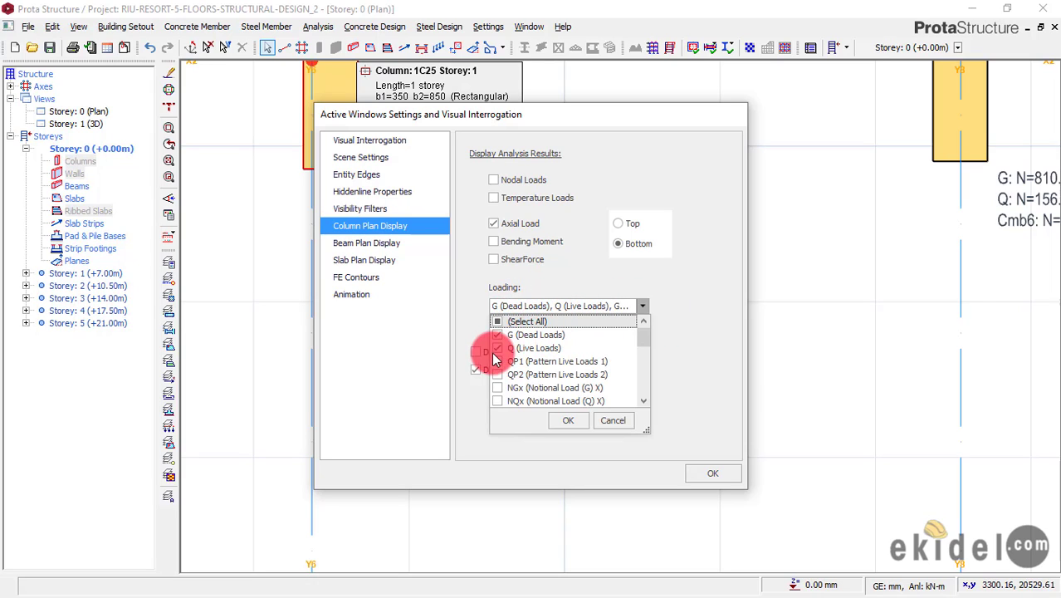
pyautogui.scroll(-6, 535, 375)
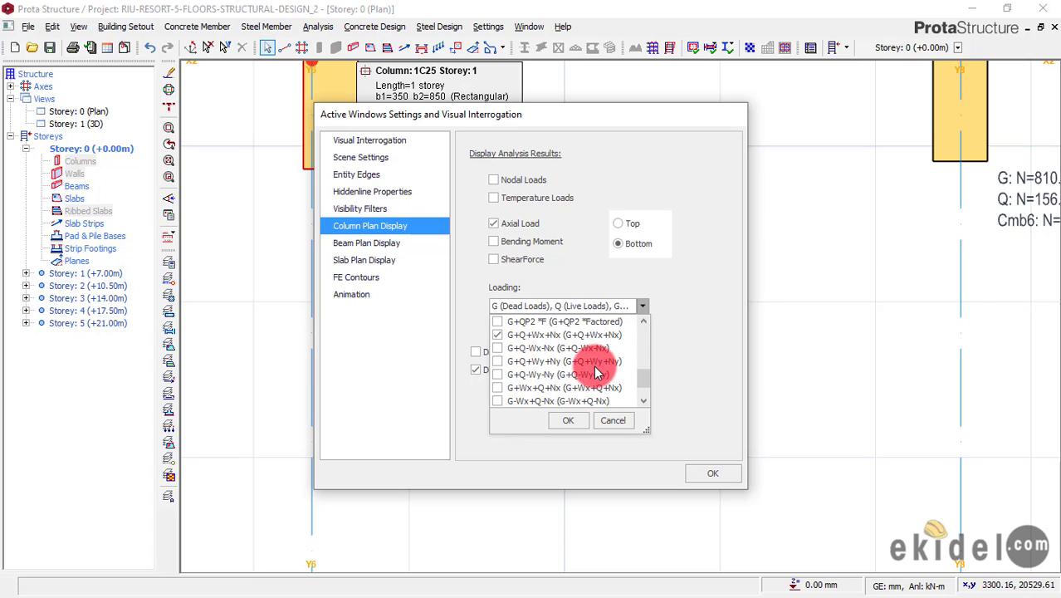
pyautogui.click(573, 421)
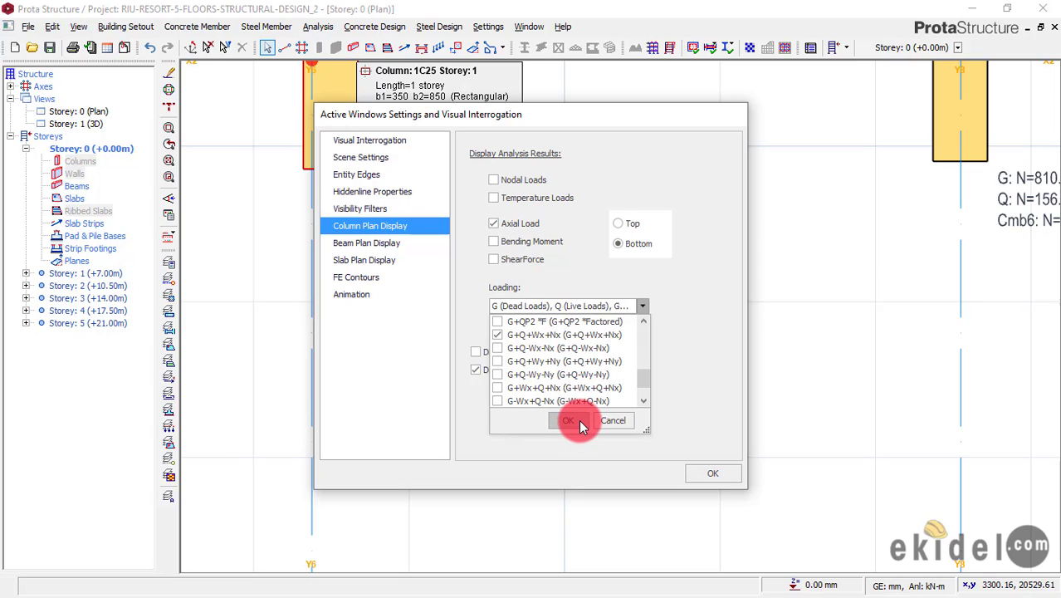
pyautogui.click(708, 475)
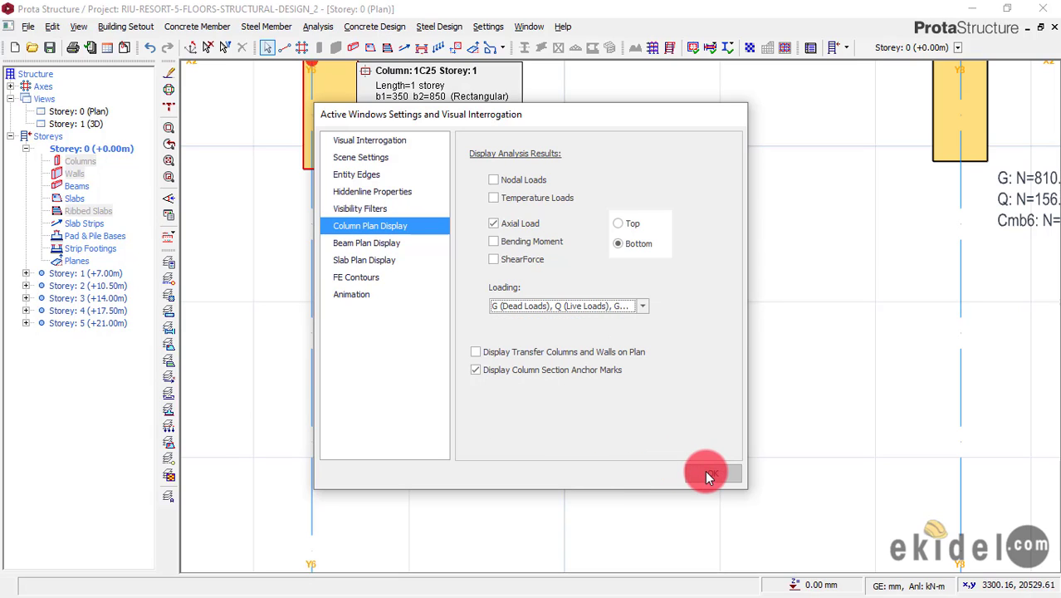
pyautogui.click(642, 306)
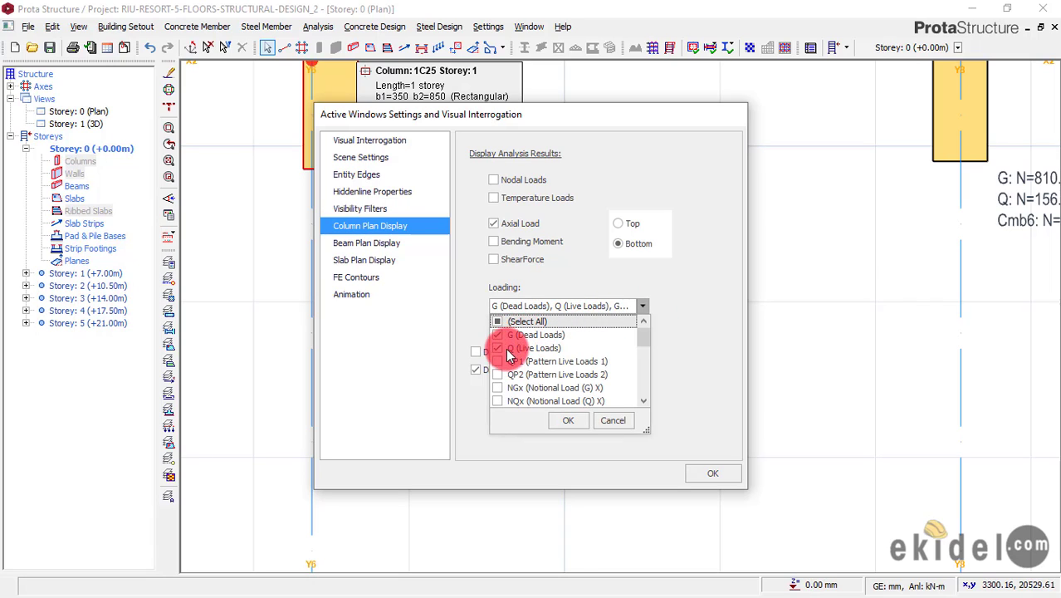
pyautogui.click(631, 422)
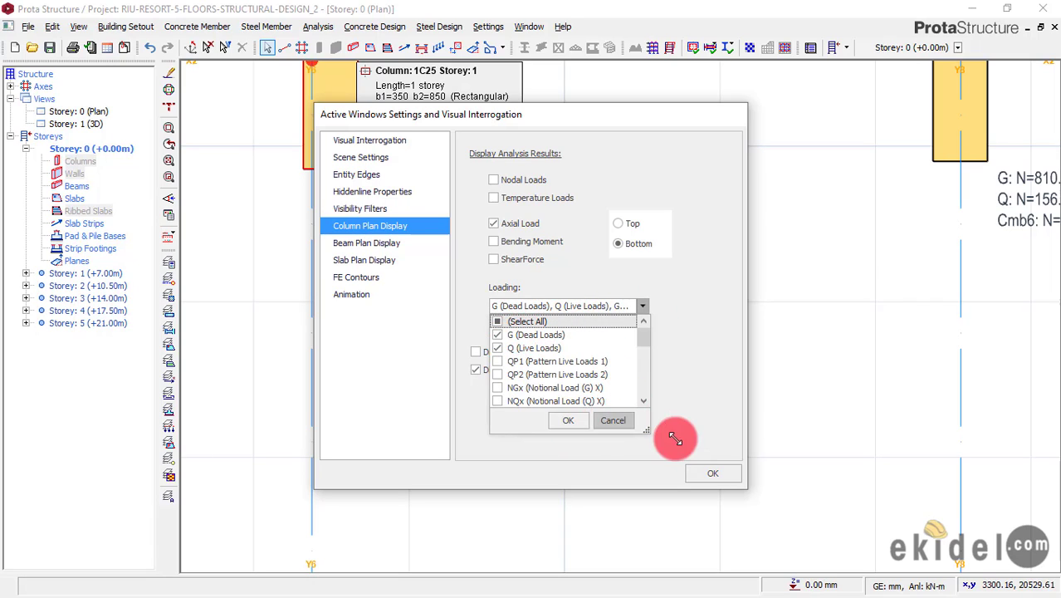
# Close the column plan display settings and re-examine the axial load labels of the corner column at axes X2 and Y6.
pyautogui.click(569, 417)
pyautogui.click(612, 421)
pyautogui.click(702, 470)
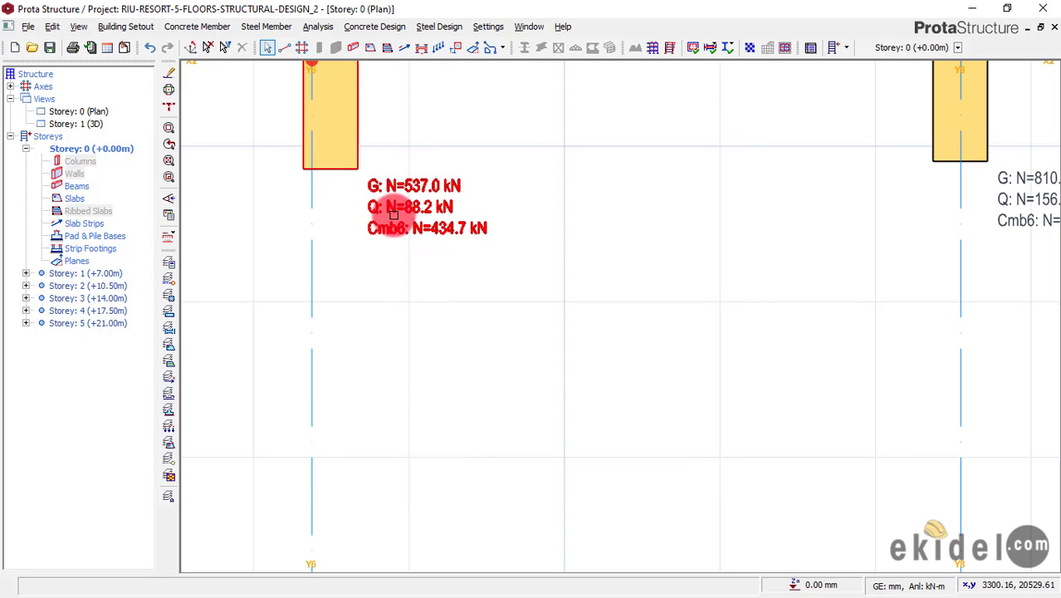
pyautogui.scroll(1, 393, 214)
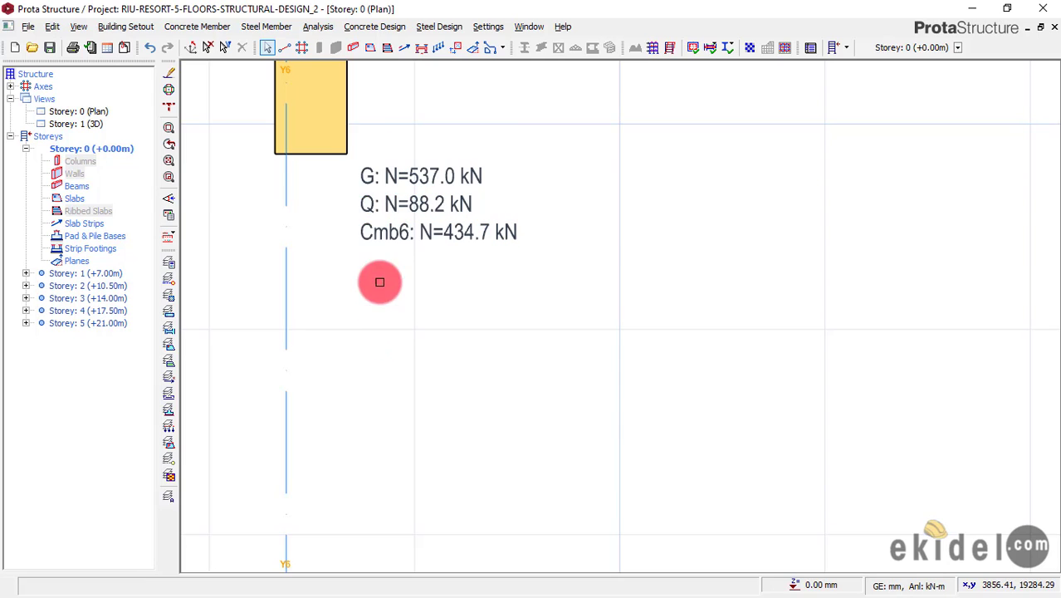
pyautogui.scroll(-1, 430, 284)
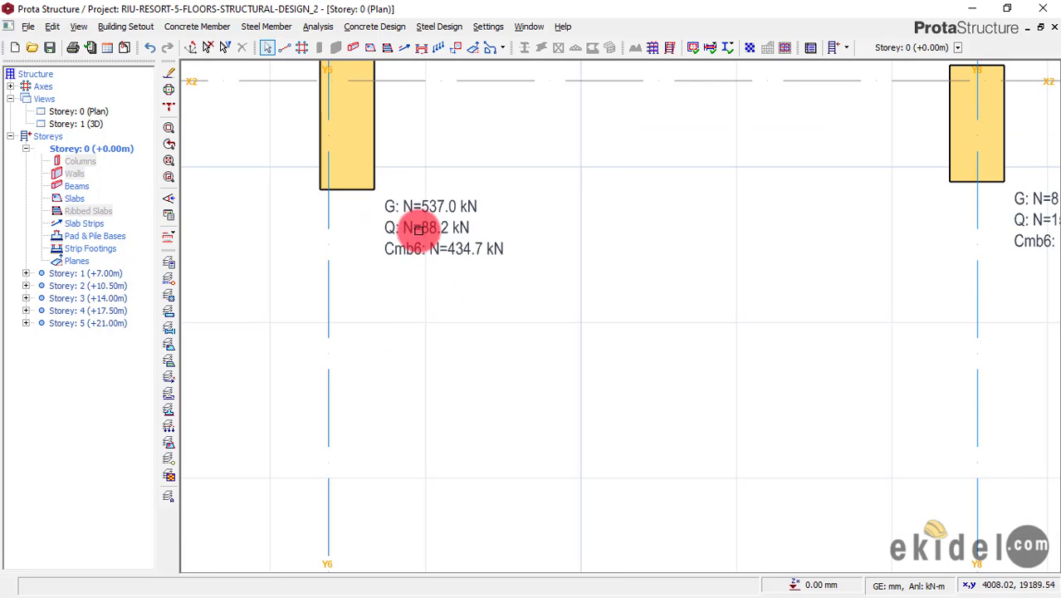
# Survey the column grid on the Storey: 0 plan and examine the axial load labels of column 1C26 on axis X2.
pyautogui.scroll(-5, 388, 304)
pyautogui.scroll(-2, 440, 289)
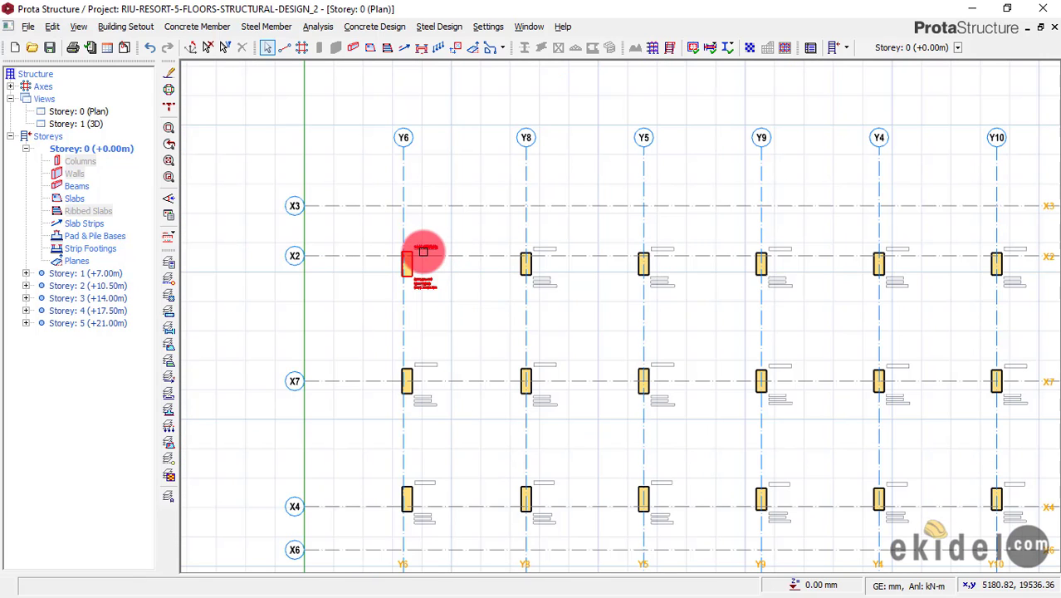
pyautogui.scroll(-1, 397, 253)
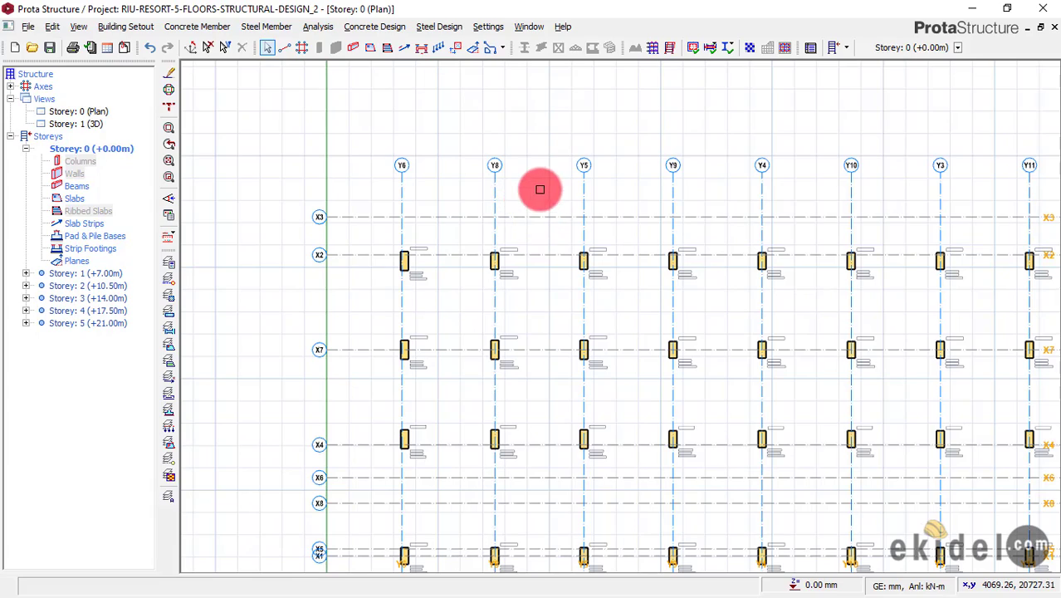
pyautogui.moveTo(559, 191); pyautogui.dragTo(464, 166, button='middle')
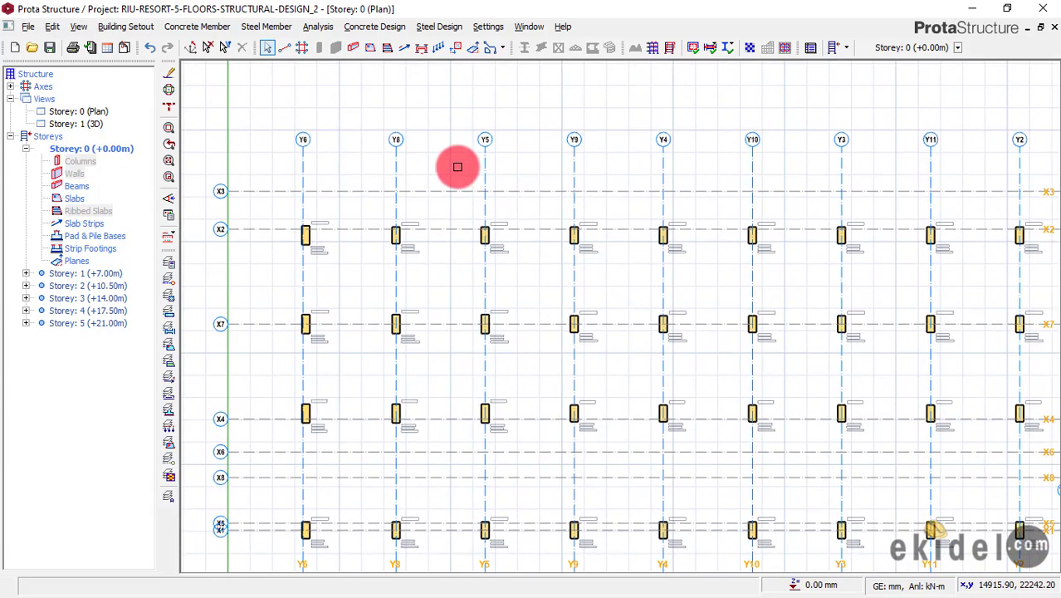
pyautogui.scroll(-1, 460, 168)
pyautogui.moveTo(635, 180); pyautogui.dragTo(508, 200, button='middle')
pyautogui.scroll(4, 280, 245)
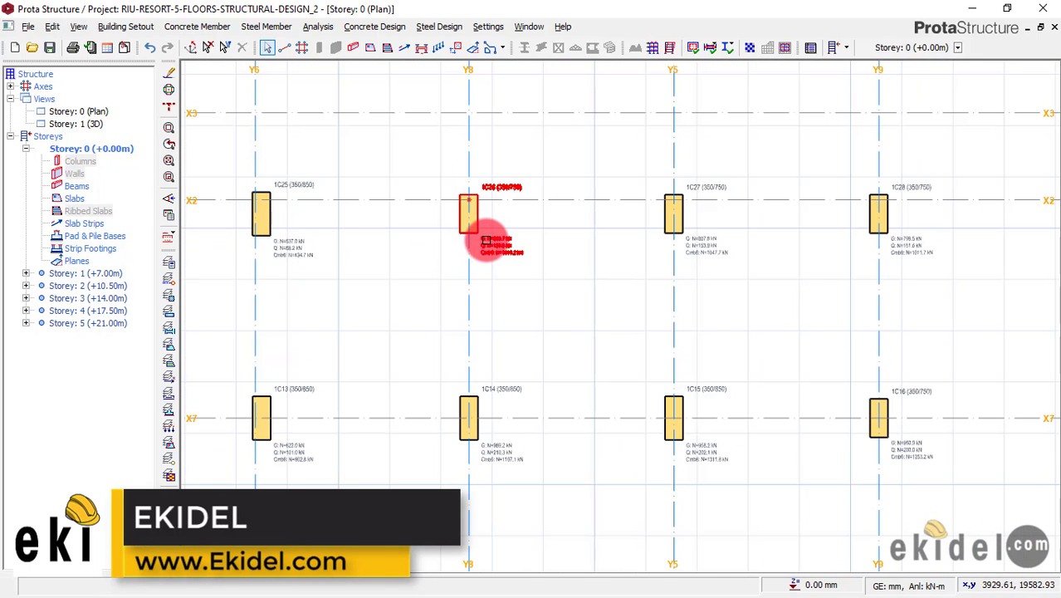
pyautogui.scroll(3, 488, 239)
pyautogui.moveTo(486, 239)
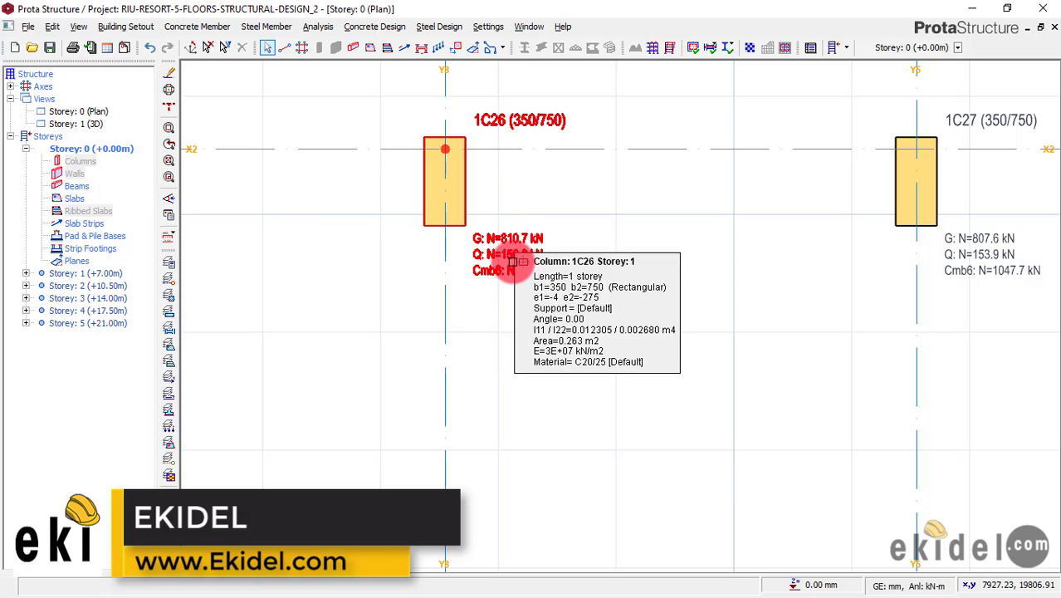
pyautogui.scroll(1, 486, 239)
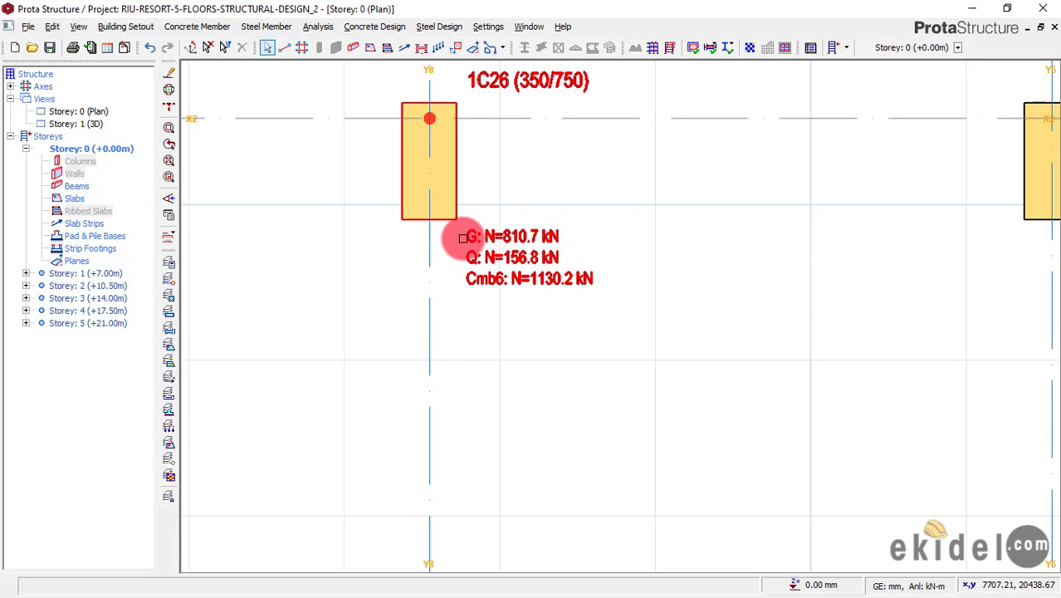
pyautogui.scroll(-2, 507, 226)
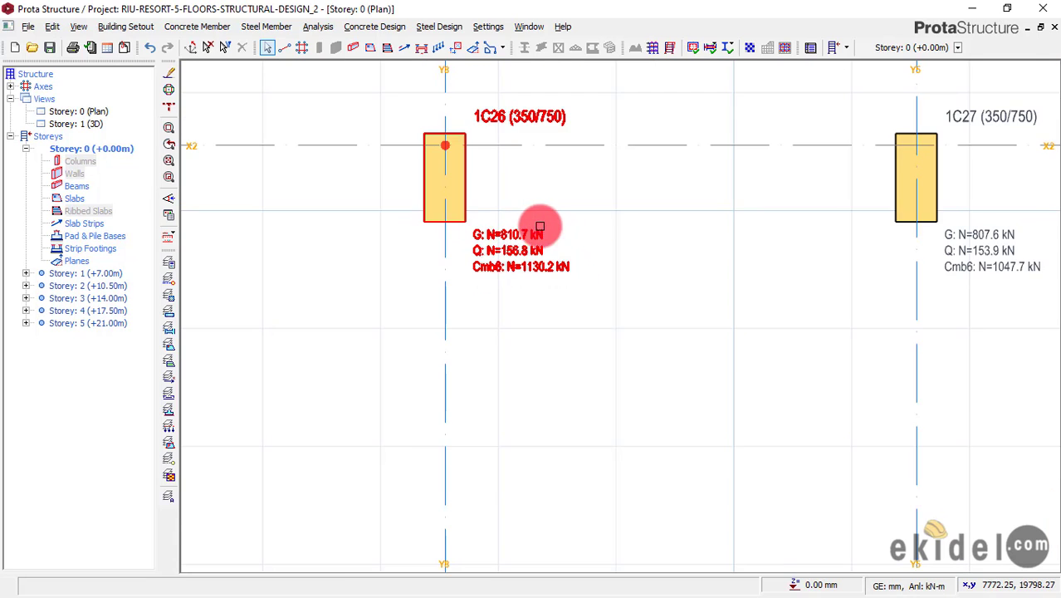
# Compare the dead, live and combination axial load labels of columns 1C25, 1C26 and 1C27 along axis X2.
pyautogui.scroll(2, 863, 245)
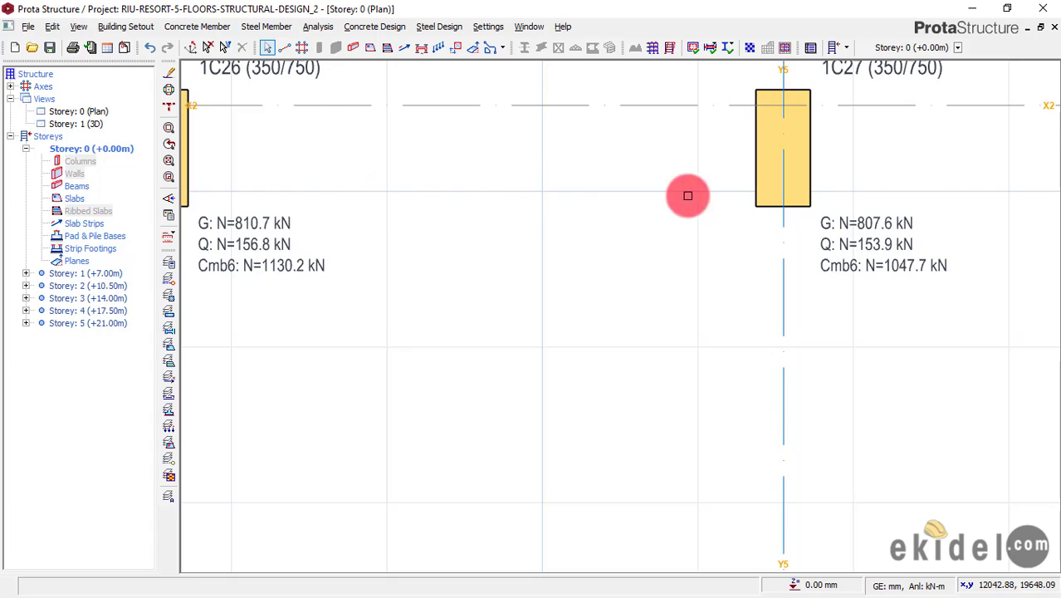
pyautogui.scroll(-1, 686, 195)
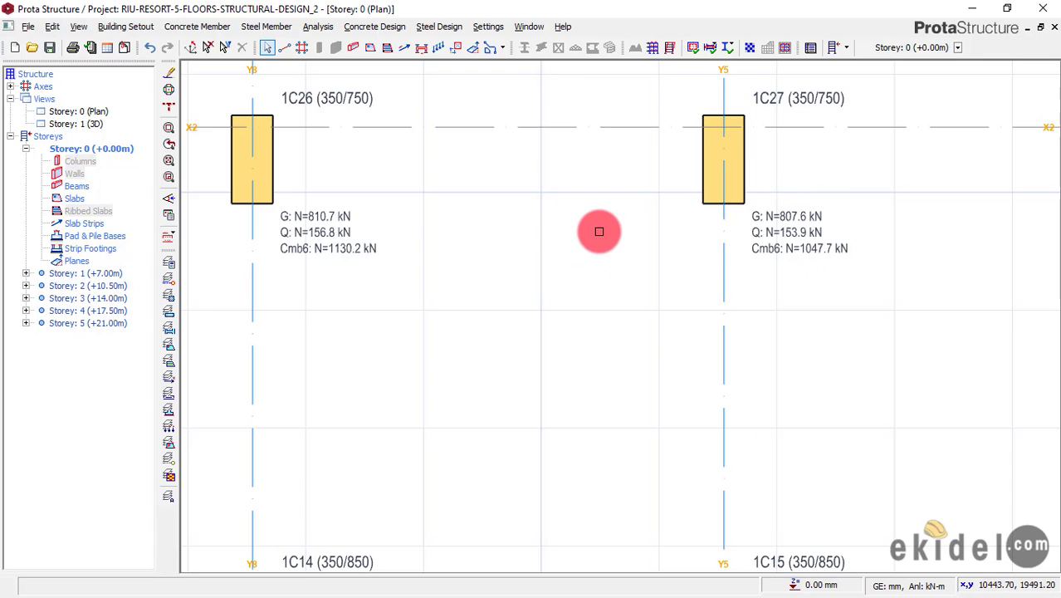
pyautogui.scroll(-1, 698, 221)
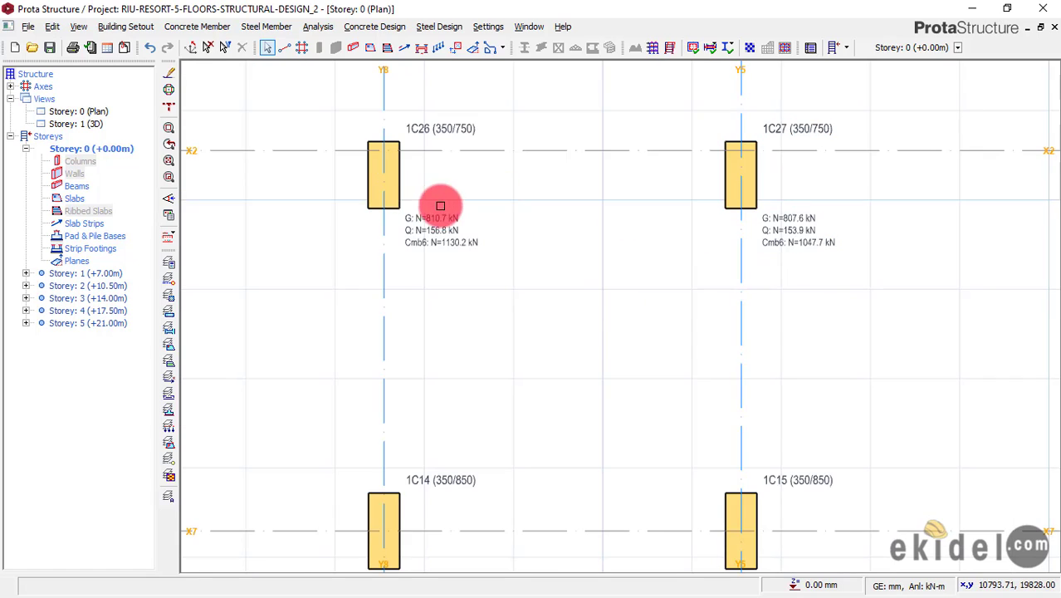
pyautogui.scroll(-1, 561, 230)
pyautogui.scroll(-1, 523, 228)
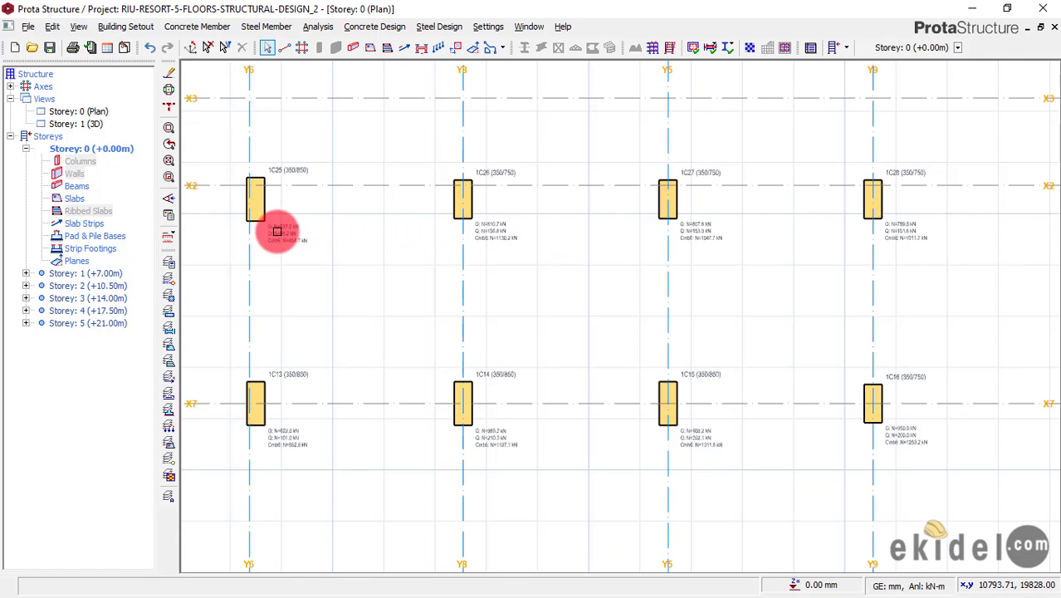
pyautogui.scroll(2, 266, 227)
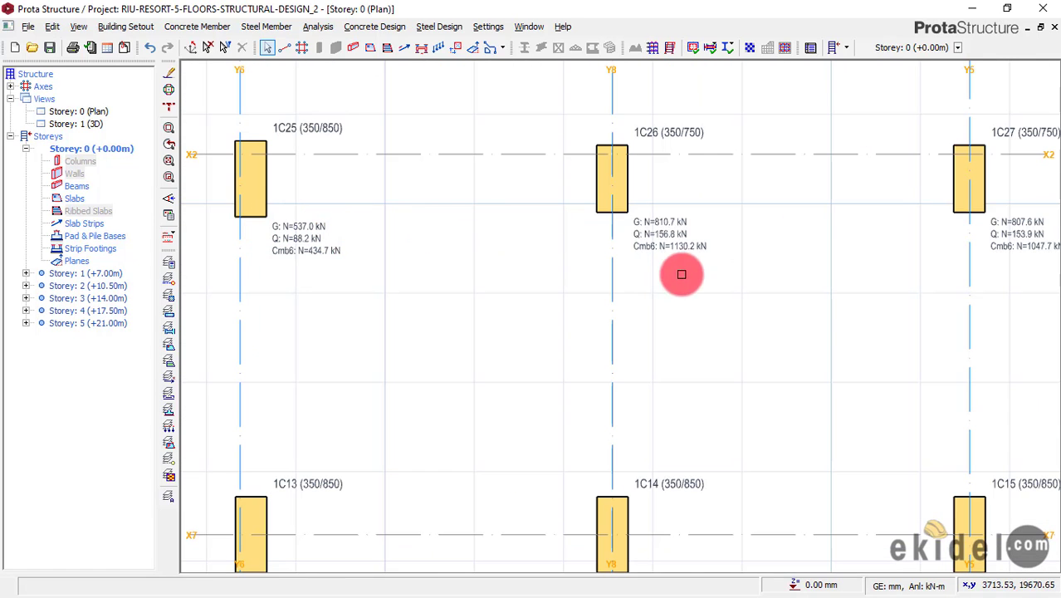
pyautogui.scroll(-1, 629, 407)
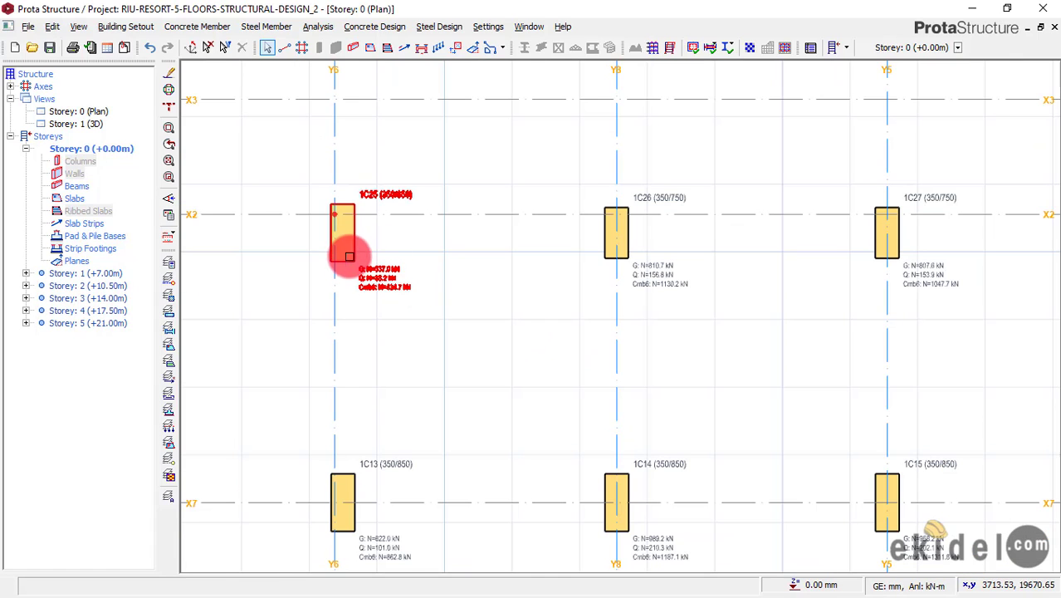
pyautogui.scroll(-1, 340, 214)
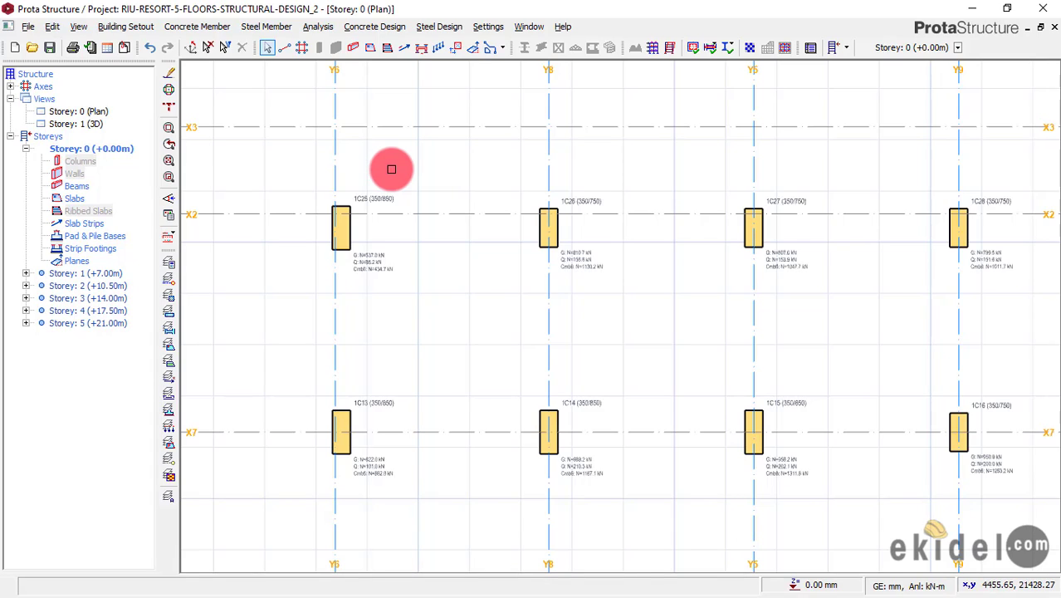
# Start inserting a concrete beam and set its section width b to 300 mm.
pyautogui.click(208, 29)
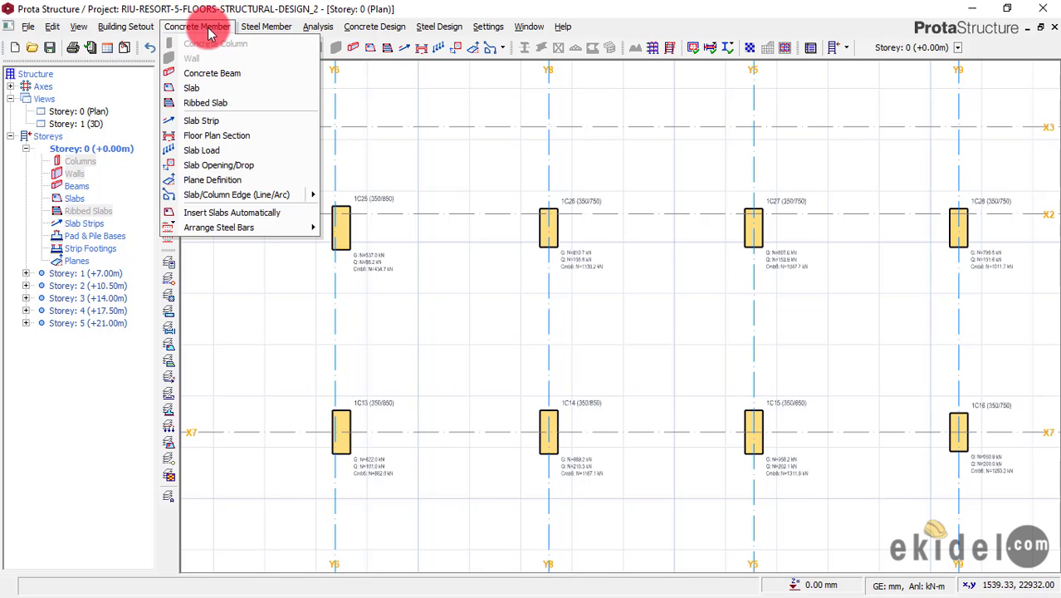
pyautogui.click(215, 74)
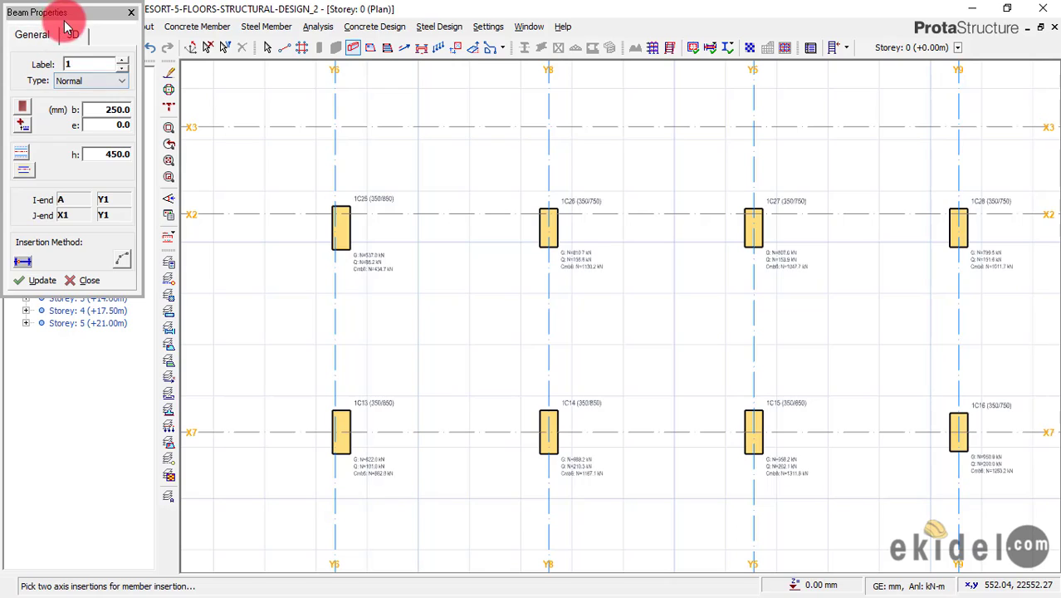
pyautogui.click(116, 109)
pyautogui.moveTo(123, 109); pyautogui.dragTo(85, 109)
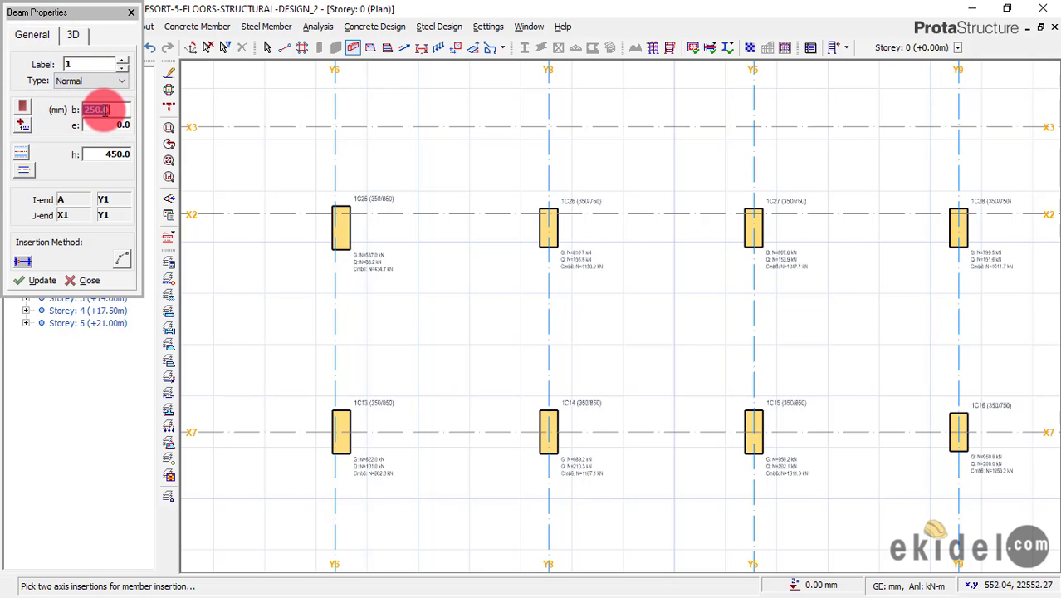
pyautogui.click(113, 154)
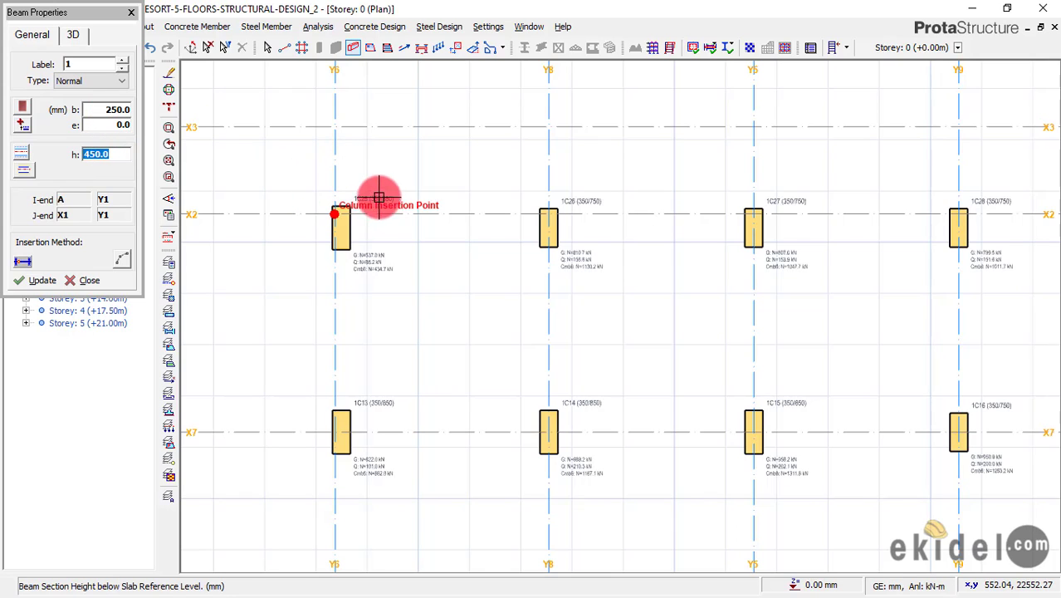
pyautogui.click(124, 111)
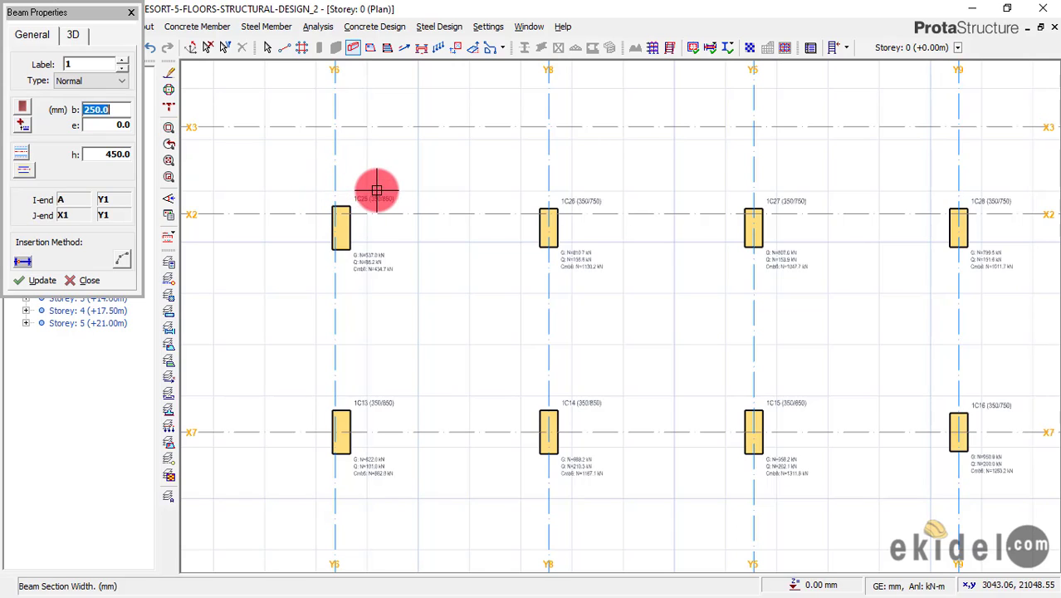
pyautogui.doubleClick(111, 111)
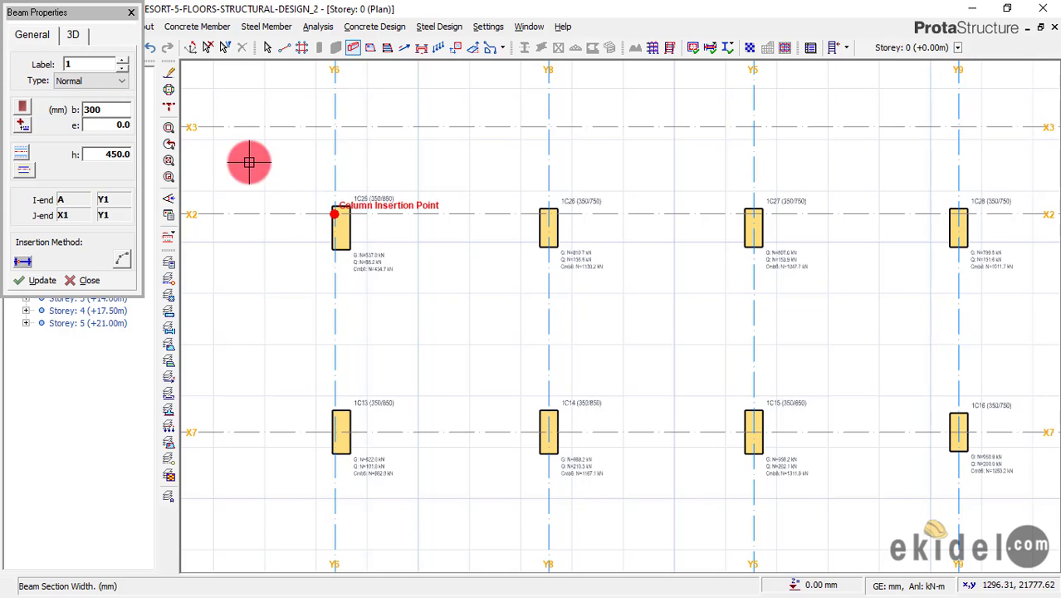
# Set the new beam's section height h to 1700 mm.
pyautogui.doubleClick(126, 156)
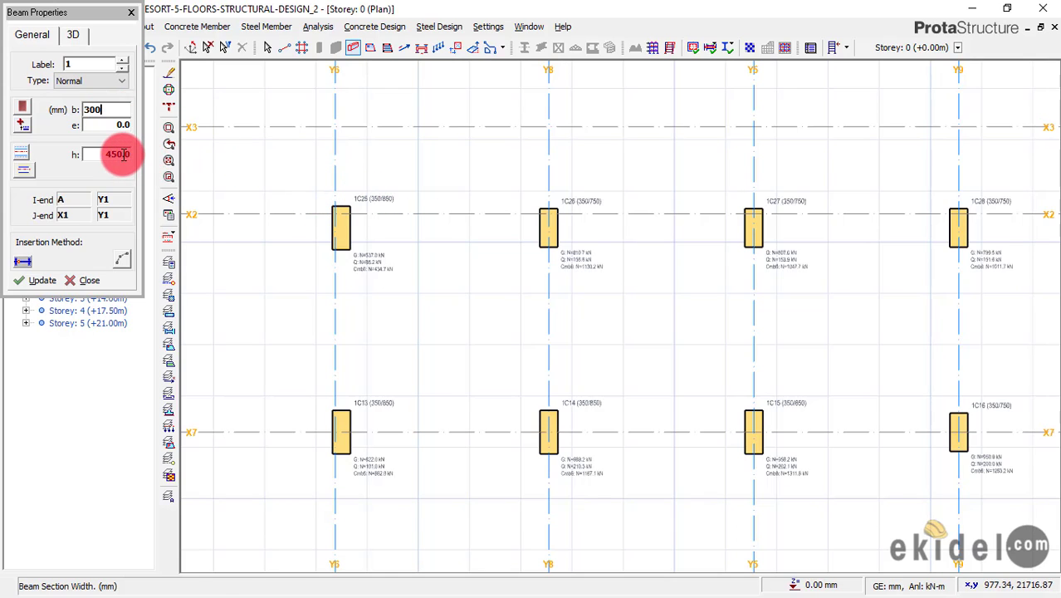
pyautogui.doubleClick(124, 155)
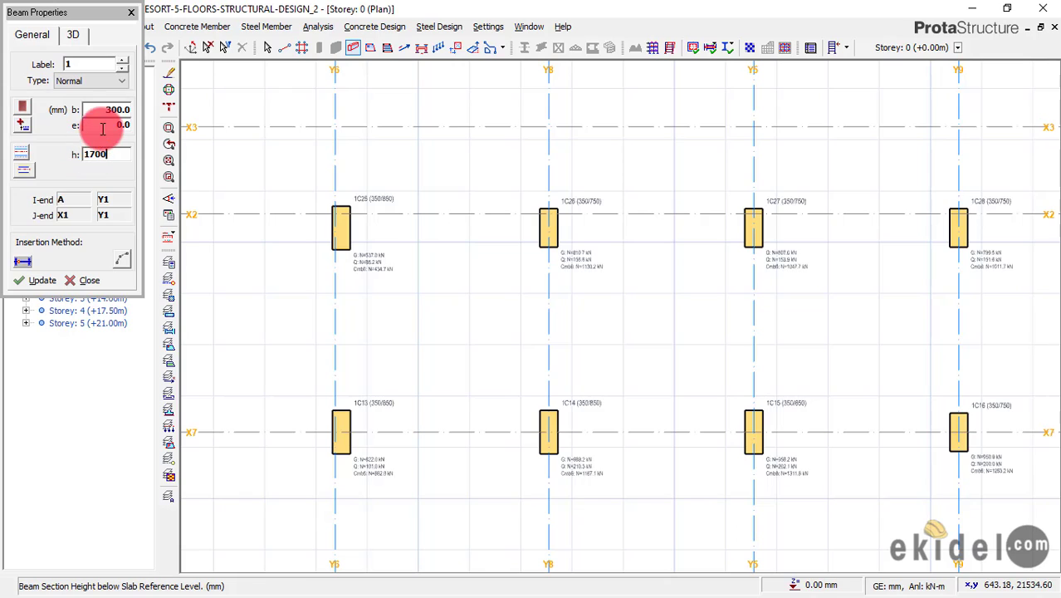
pyautogui.doubleClick(94, 156)
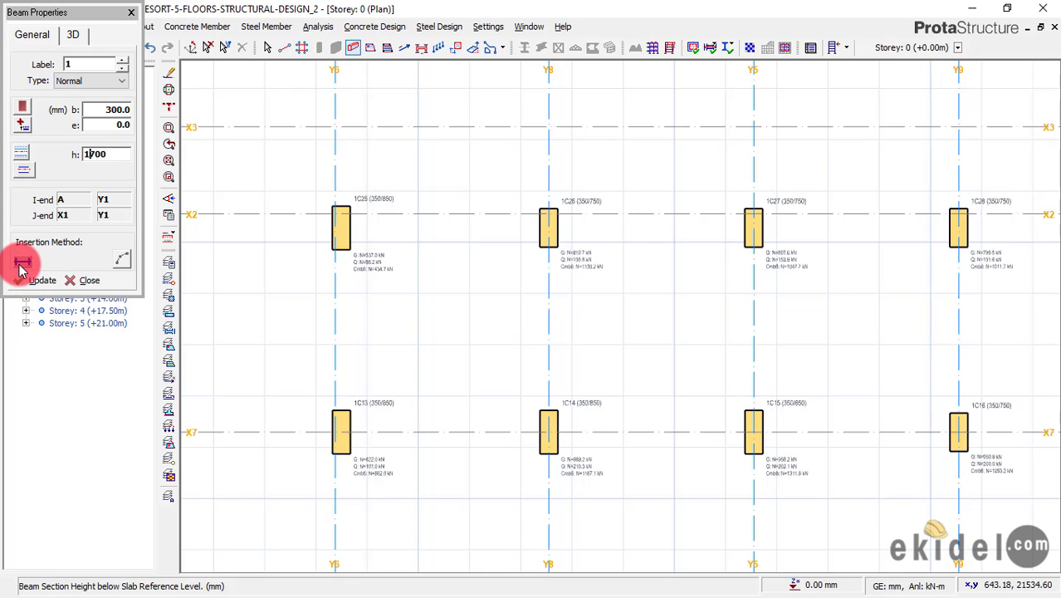
pyautogui.click(122, 109)
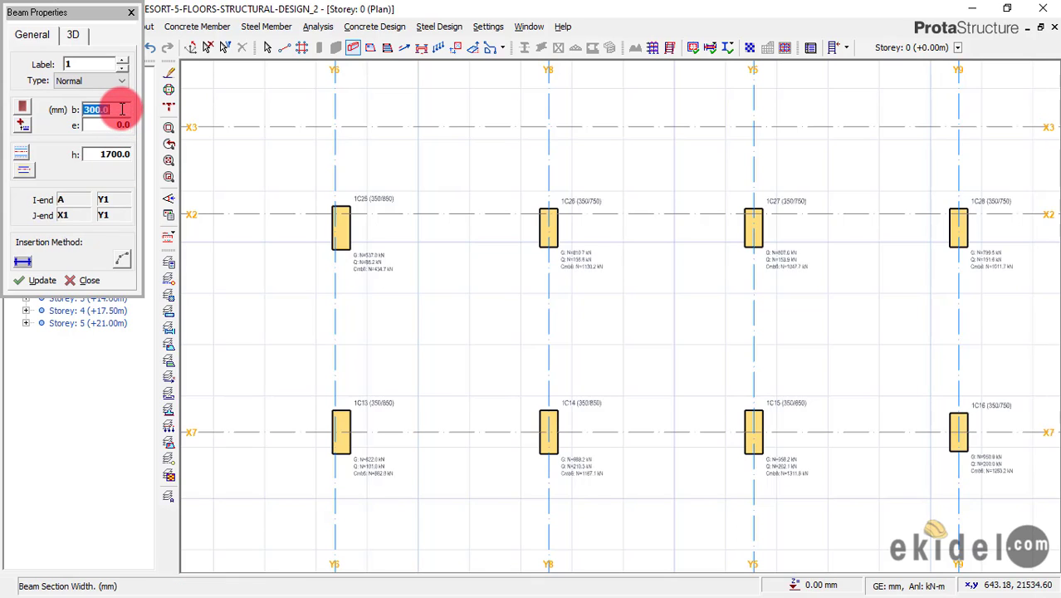
pyautogui.click(119, 155)
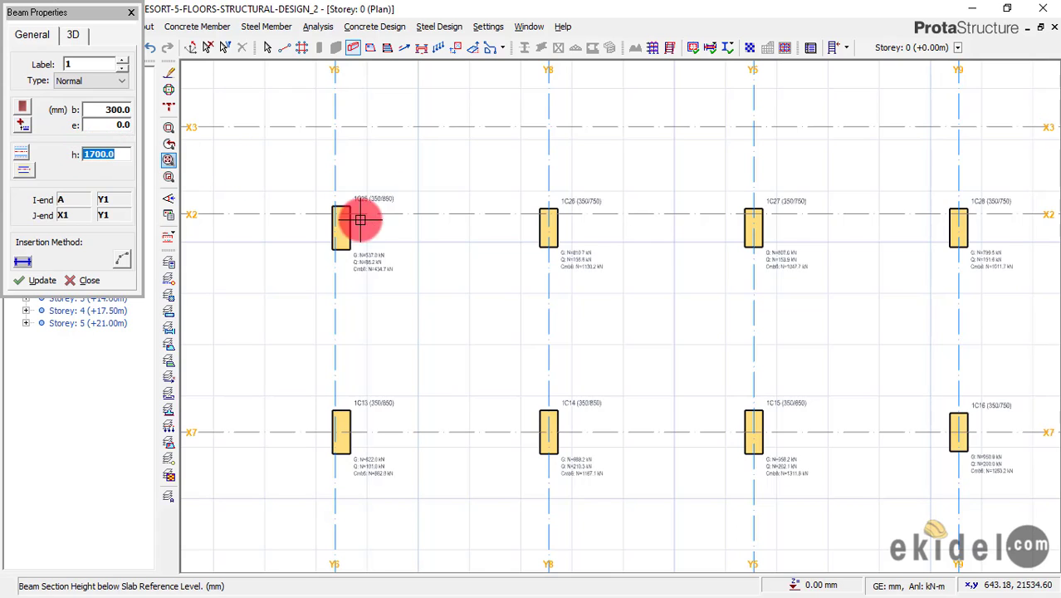
# Insert the beam along axis X2 from column 1C25 on axis Y6 to column 1C26 on axis Y8.
pyautogui.scroll(-2, 282, 220)
pyautogui.scroll(5, 329, 214)
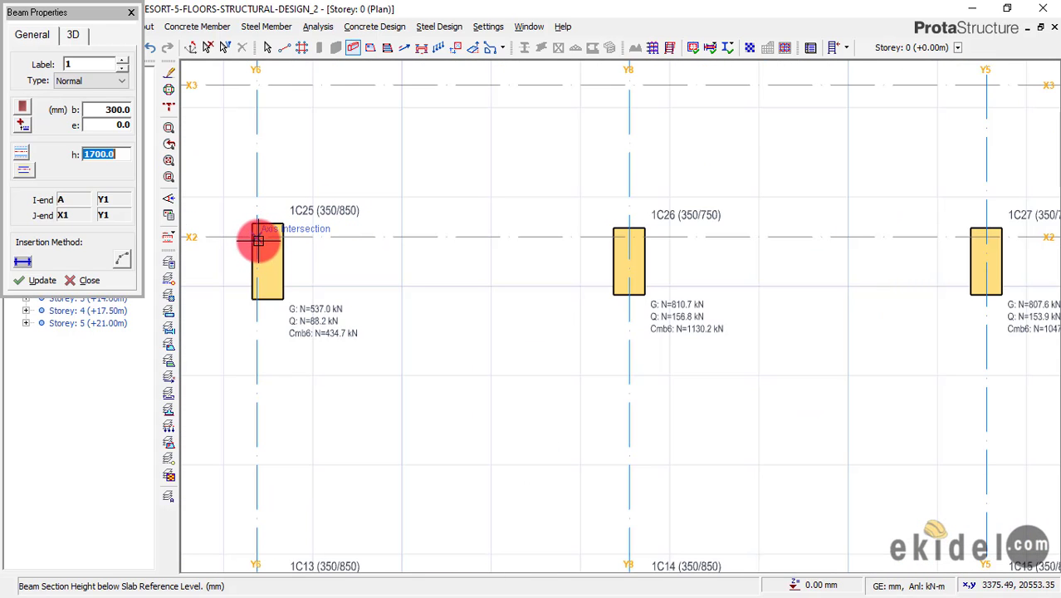
pyautogui.click(259, 240)
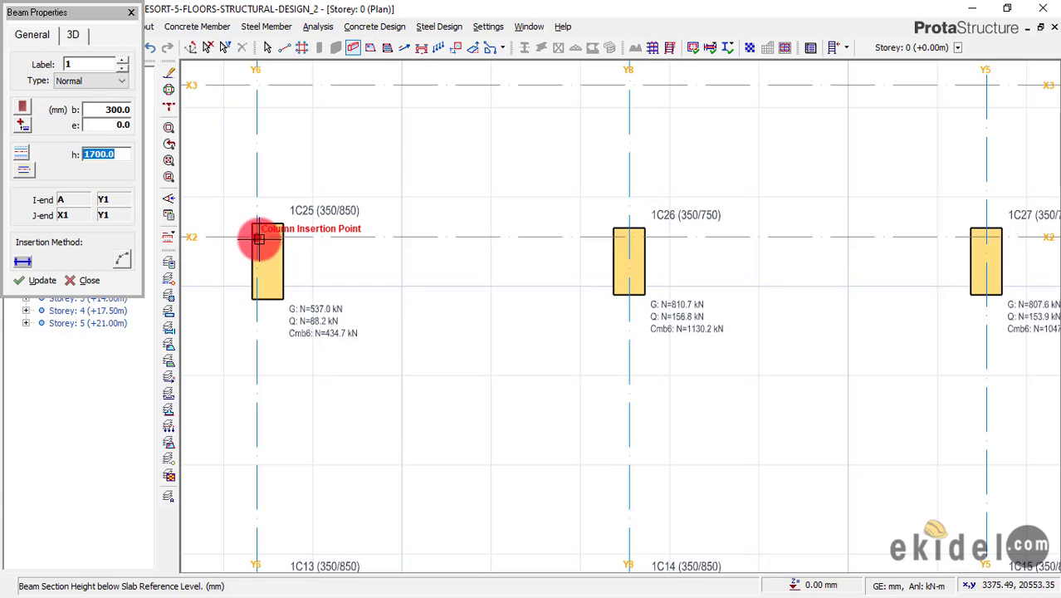
pyautogui.click(623, 242)
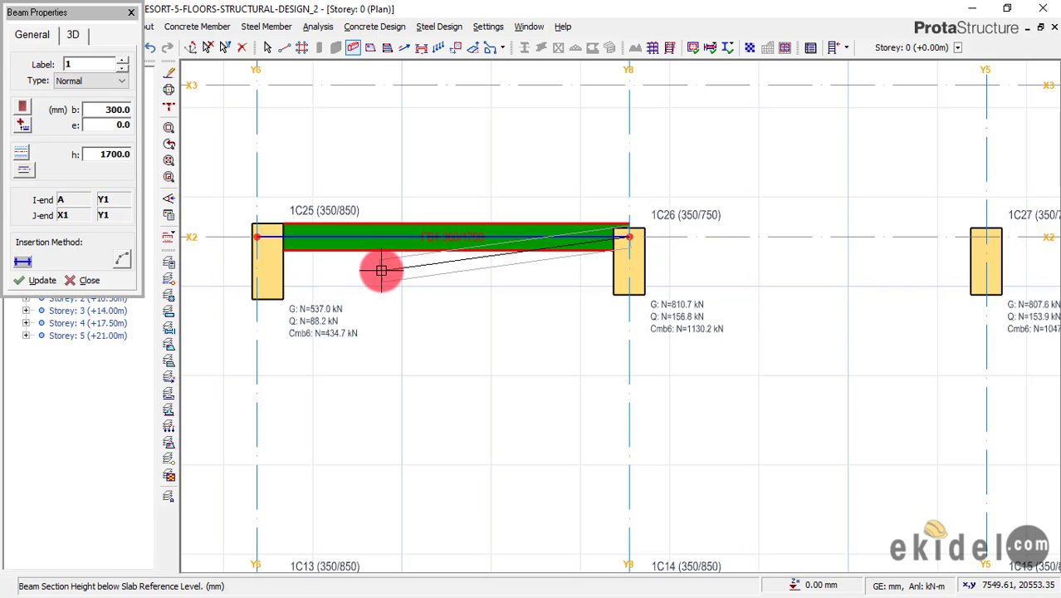
# Examine how the new beam on axis X2 aligns with columns 1C25 and 1C26 at its two ends.
pyautogui.scroll(-2, 465, 266)
pyautogui.scroll(-1, 692, 259)
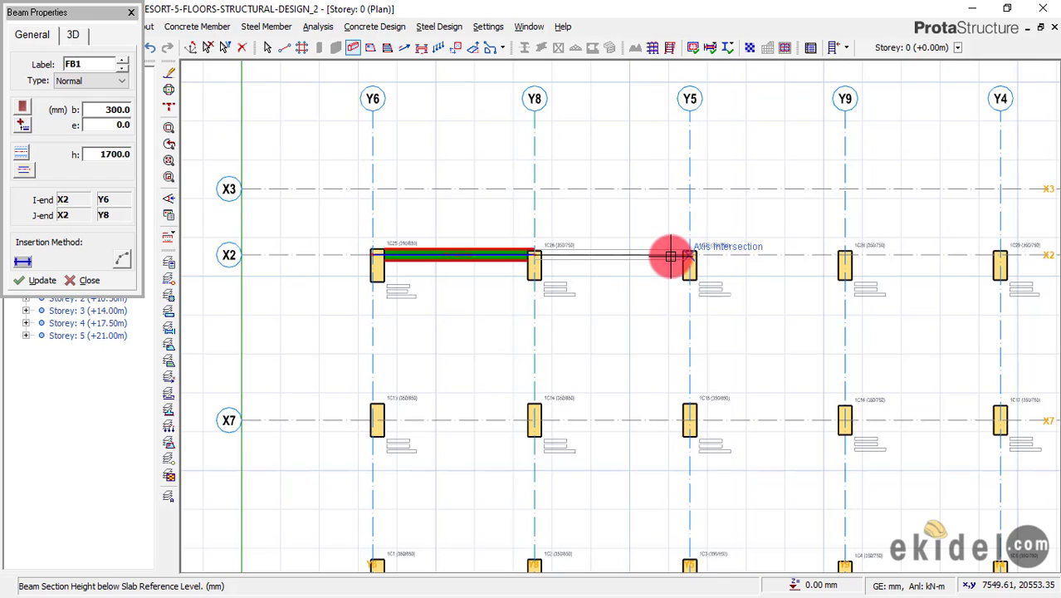
pyautogui.scroll(2, 672, 249)
pyautogui.scroll(-2, 516, 178)
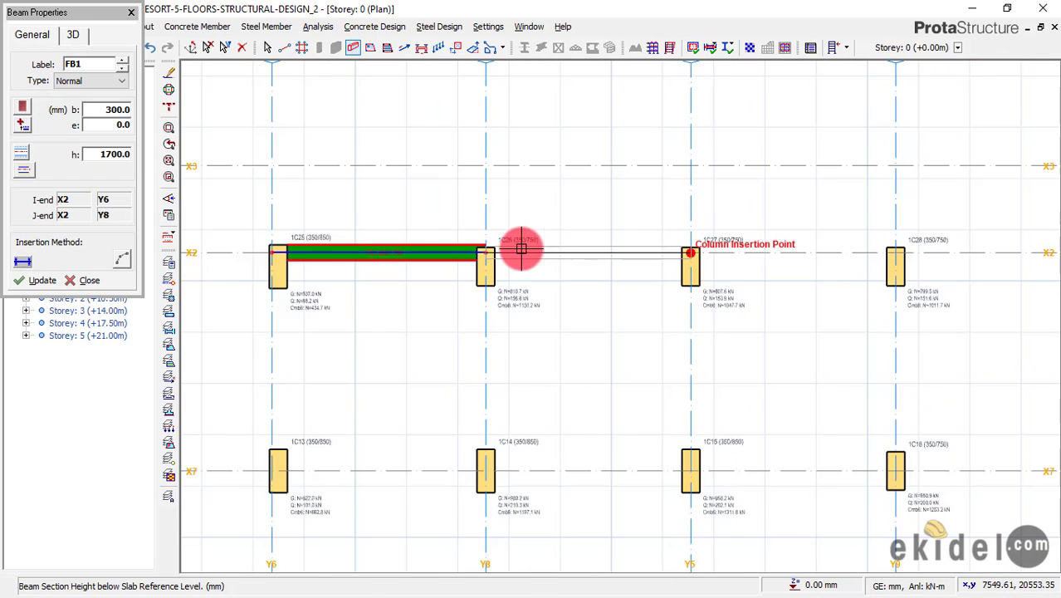
pyautogui.scroll(2, 409, 246)
pyautogui.scroll(3, 409, 246)
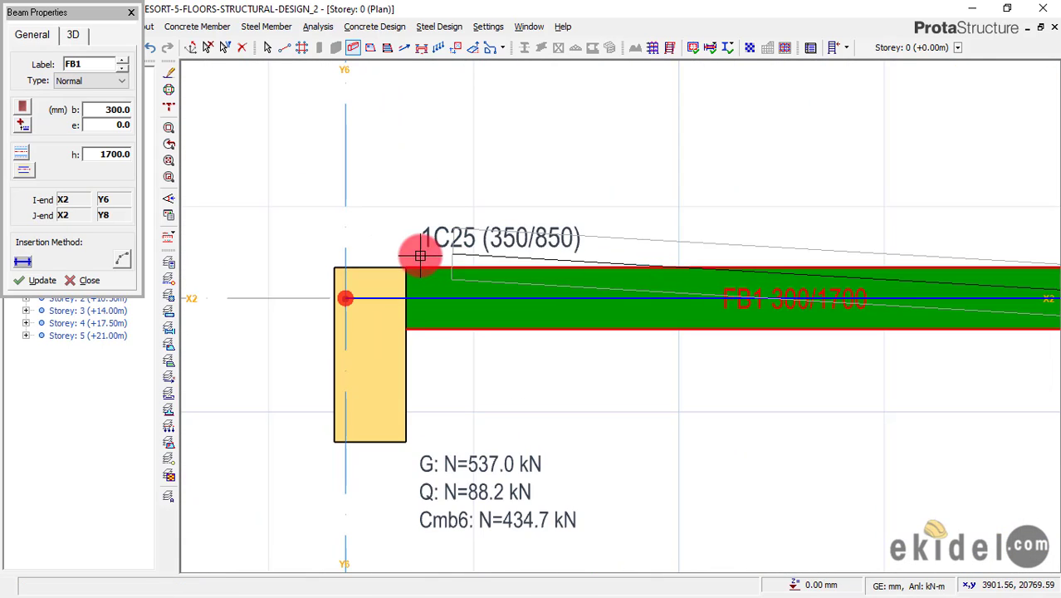
pyautogui.scroll(-1, 311, 232)
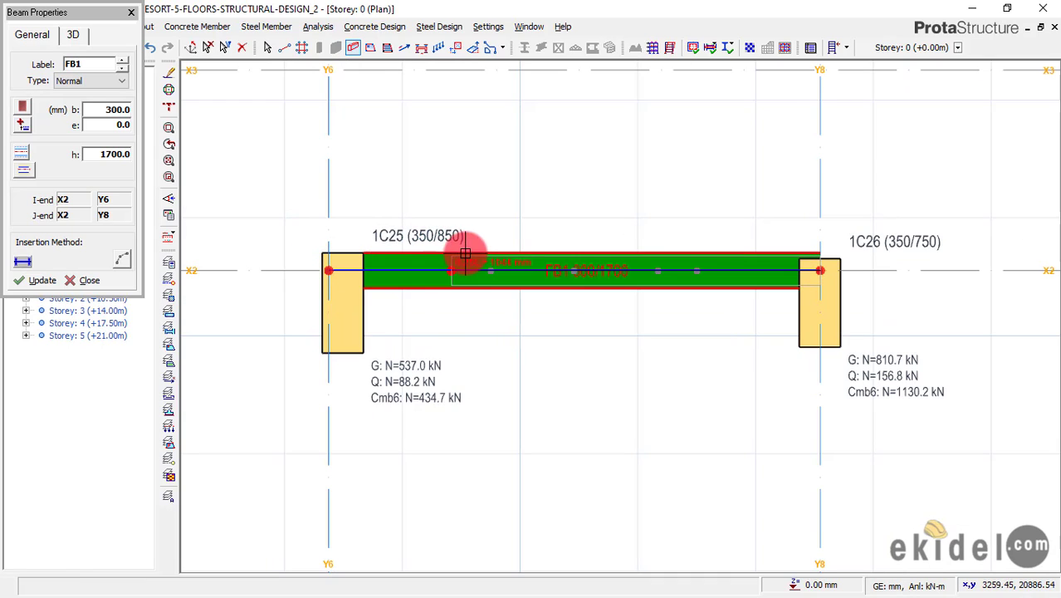
# Examine where the first X2 beam's edges meet columns 1C25 and 1C26, comparing them with the column faces.
pyautogui.scroll(3, 372, 261)
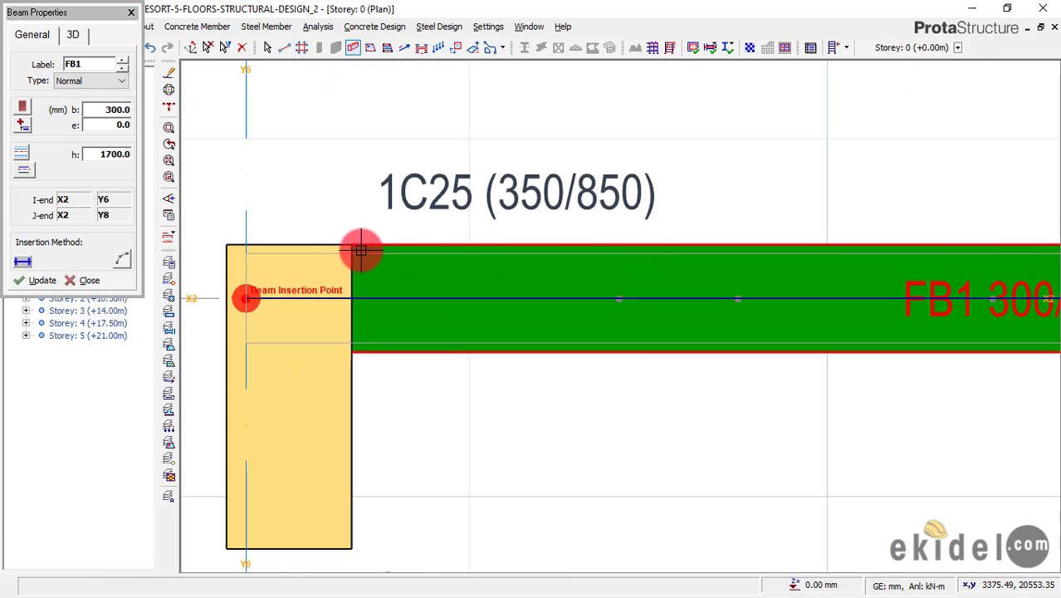
pyautogui.scroll(-1, 302, 258)
pyautogui.scroll(-2, 302, 257)
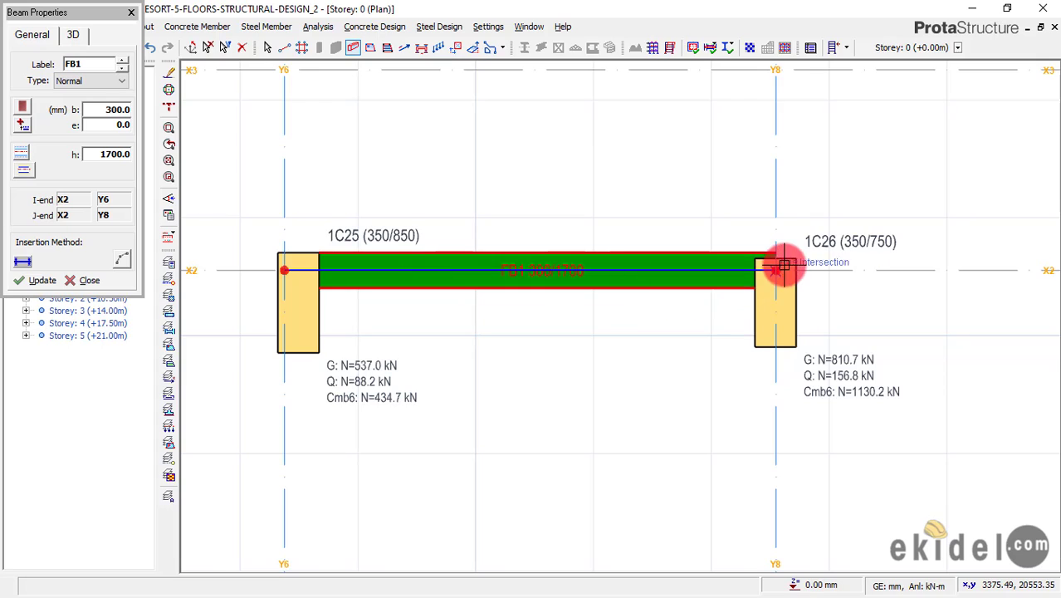
pyautogui.scroll(2, 777, 256)
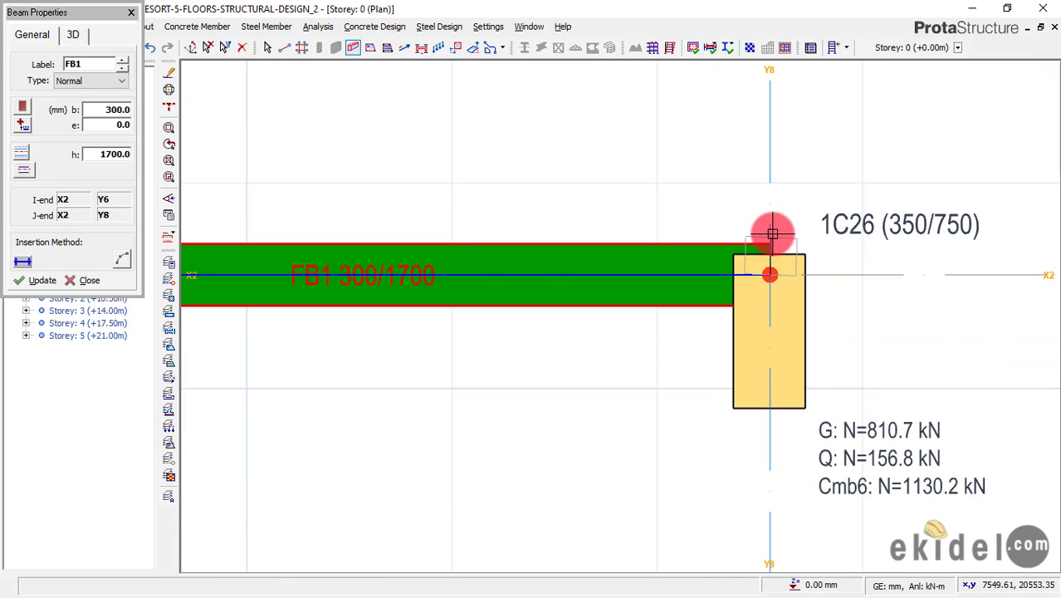
pyautogui.click(753, 327)
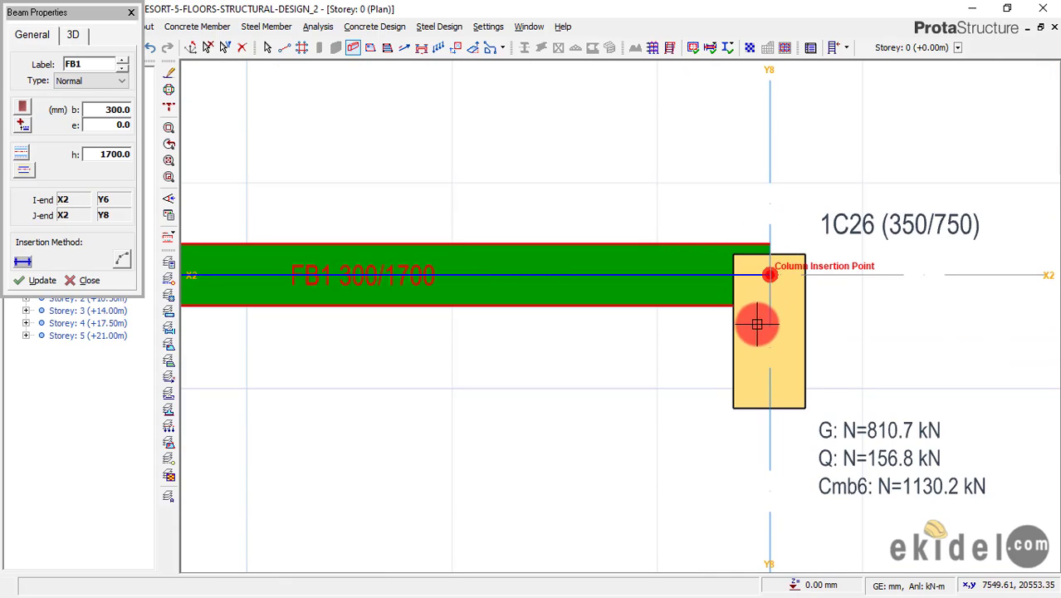
pyautogui.scroll(-1, 416, 317)
pyautogui.scroll(-2, 416, 317)
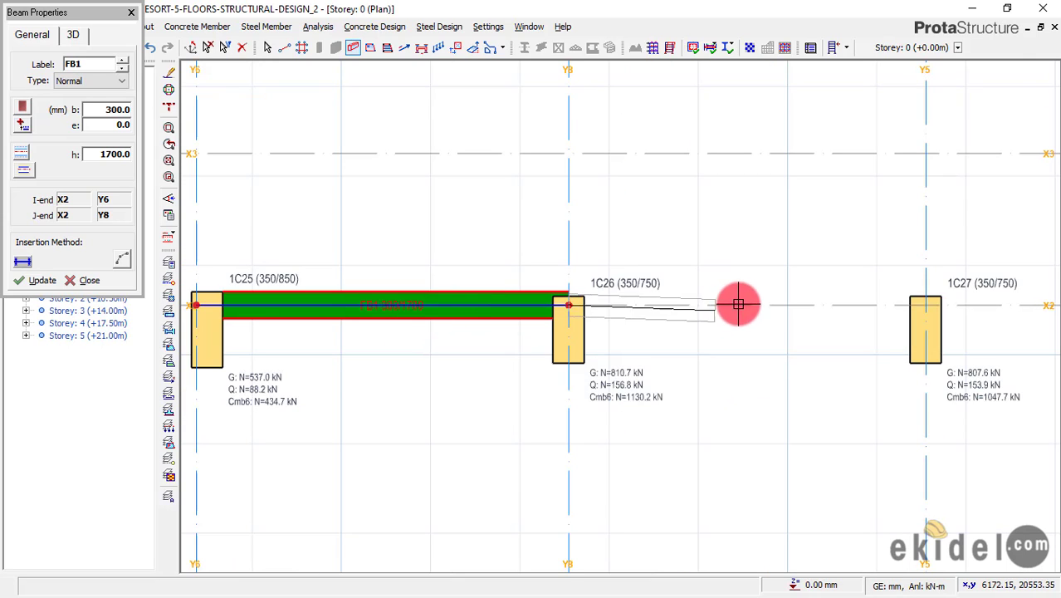
pyautogui.scroll(2, 576, 308)
pyautogui.scroll(4, 576, 308)
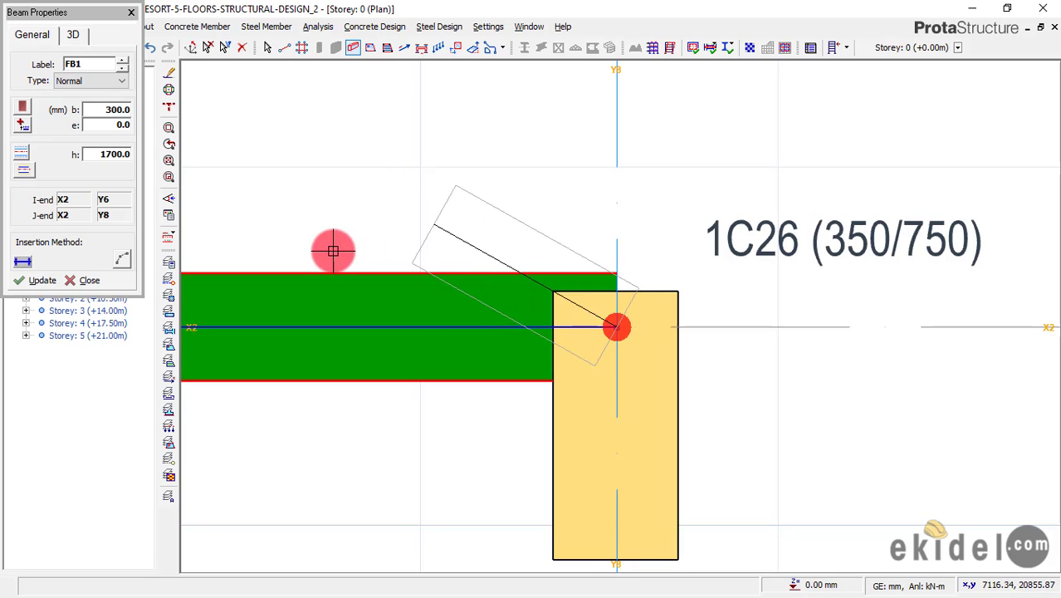
pyautogui.scroll(-3, 333, 251)
pyautogui.scroll(2, 429, 287)
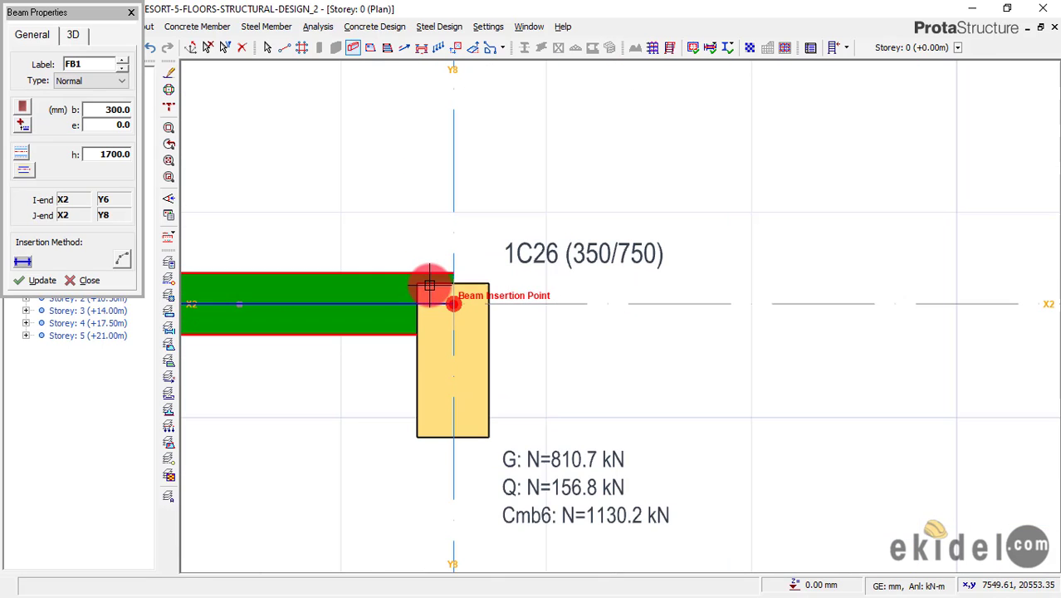
pyautogui.scroll(1, 429, 287)
pyautogui.scroll(-3, 428, 320)
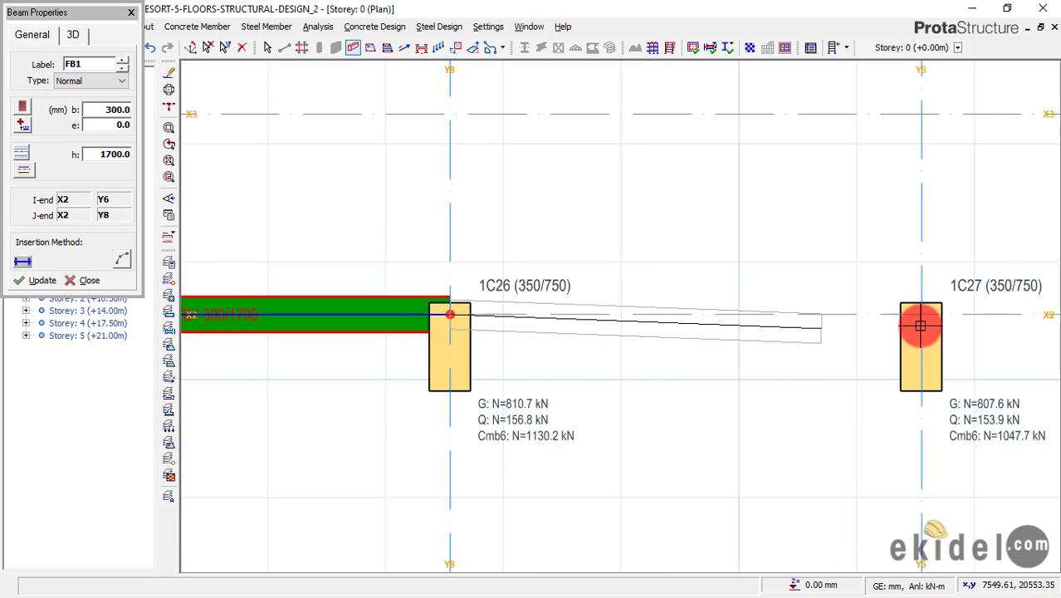
# Insert the next 300/1700 mm beam along axis X2 from column 1C26 on axis Y8 to column 1C27 on axis Y5.
pyautogui.scroll(2, 920, 326)
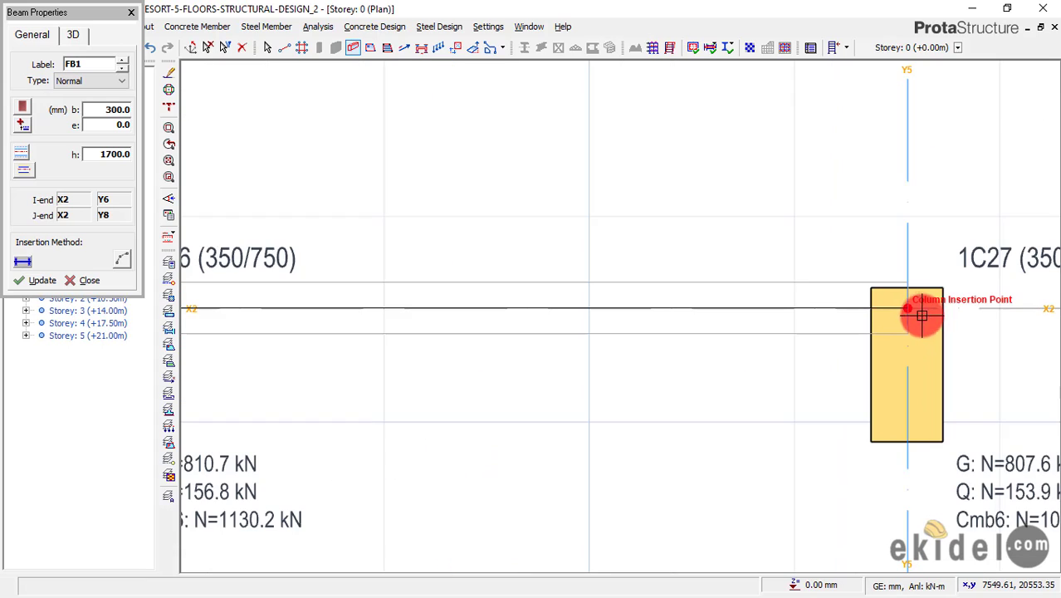
pyautogui.click(568, 317)
pyautogui.scroll(-3, 439, 299)
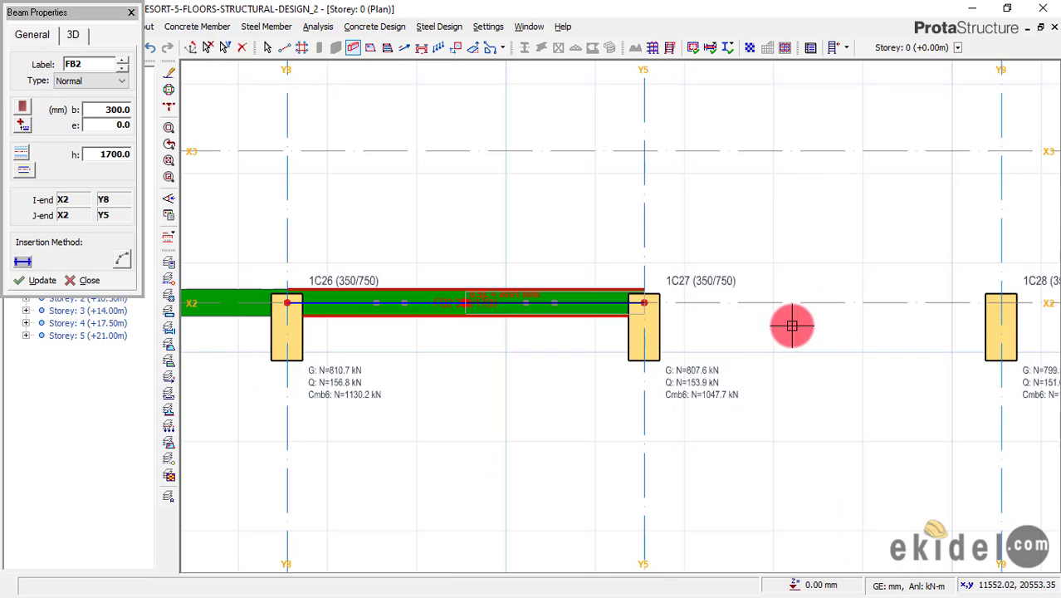
# Continue the X2 beam line with two spans, from column 1C27 to 1C28 on axis Y9 and on to 1C29 on axis Y4.
pyautogui.scroll(1, 975, 309)
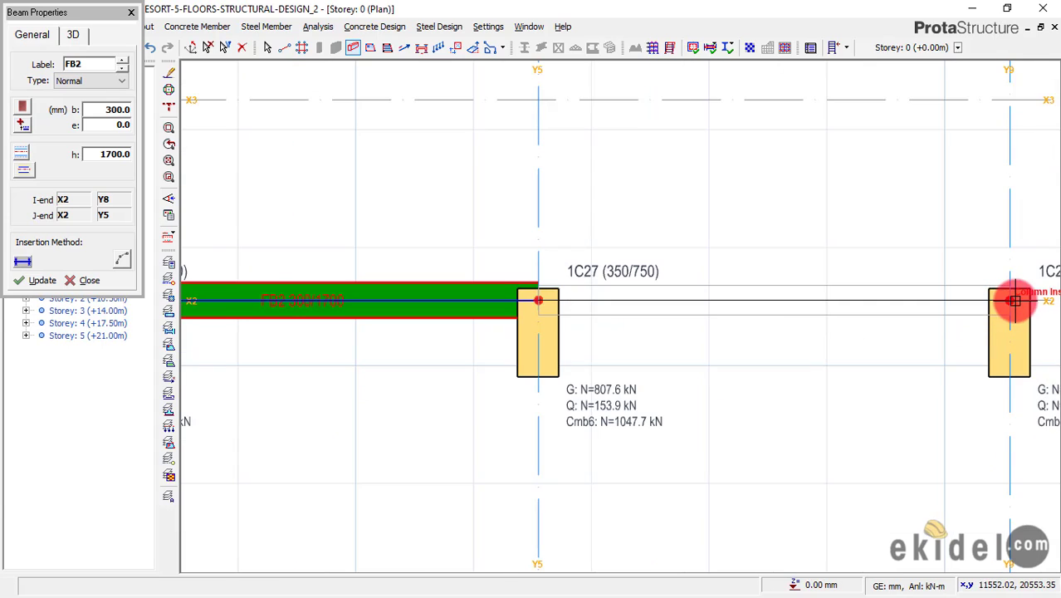
pyautogui.click(523, 288)
pyautogui.scroll(1, 539, 294)
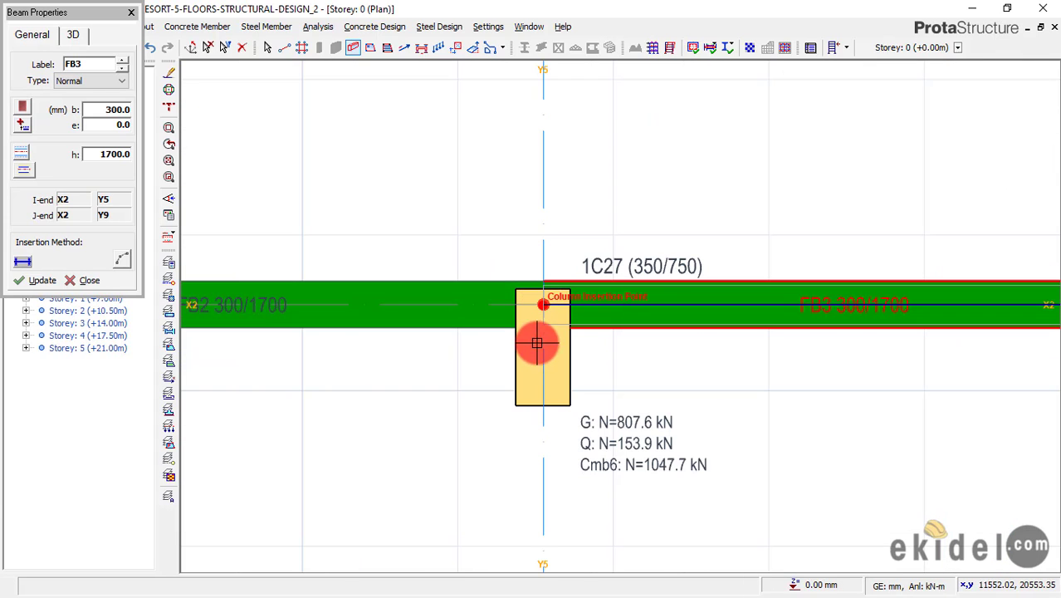
pyautogui.scroll(-2, 357, 249)
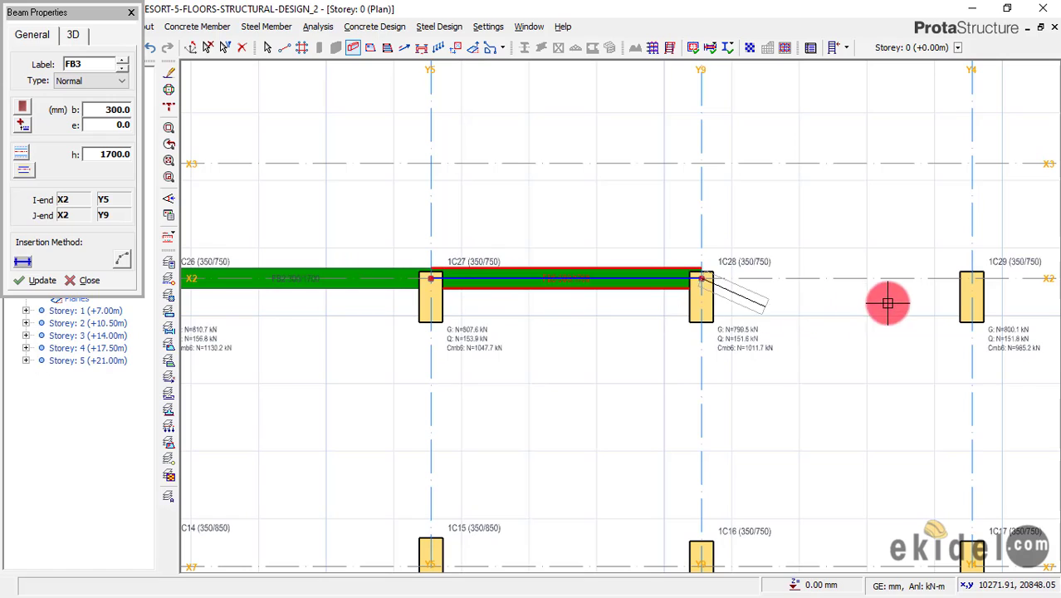
pyautogui.scroll(2, 975, 281)
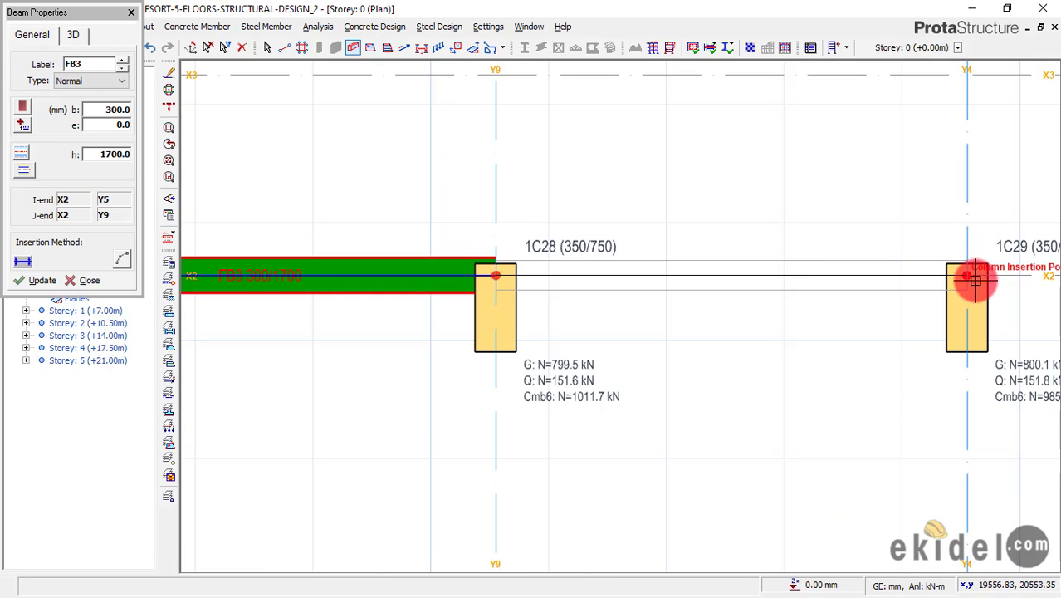
pyautogui.click(974, 280)
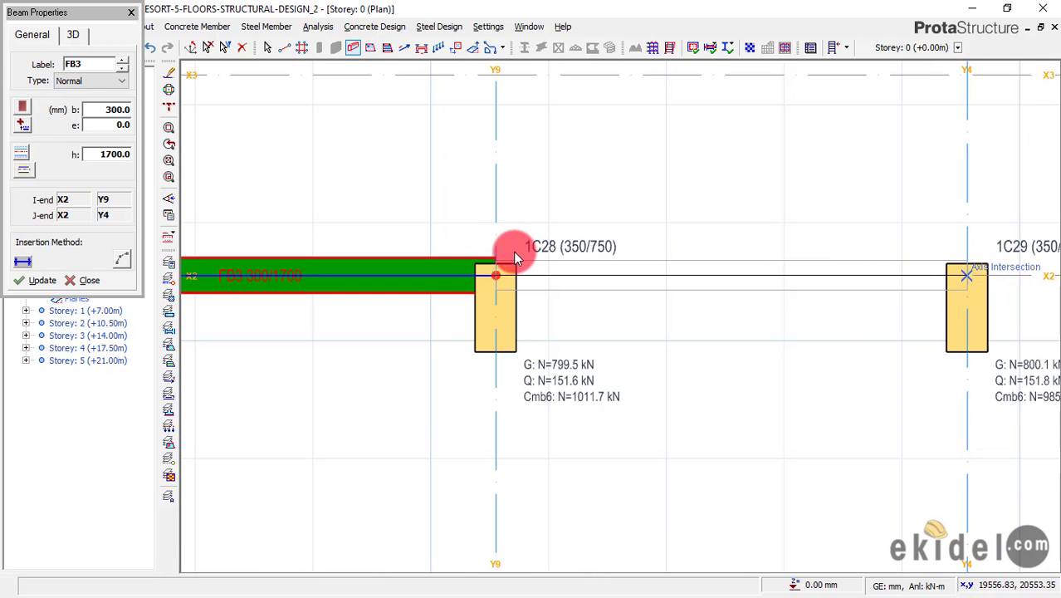
pyautogui.scroll(-2, 401, 266)
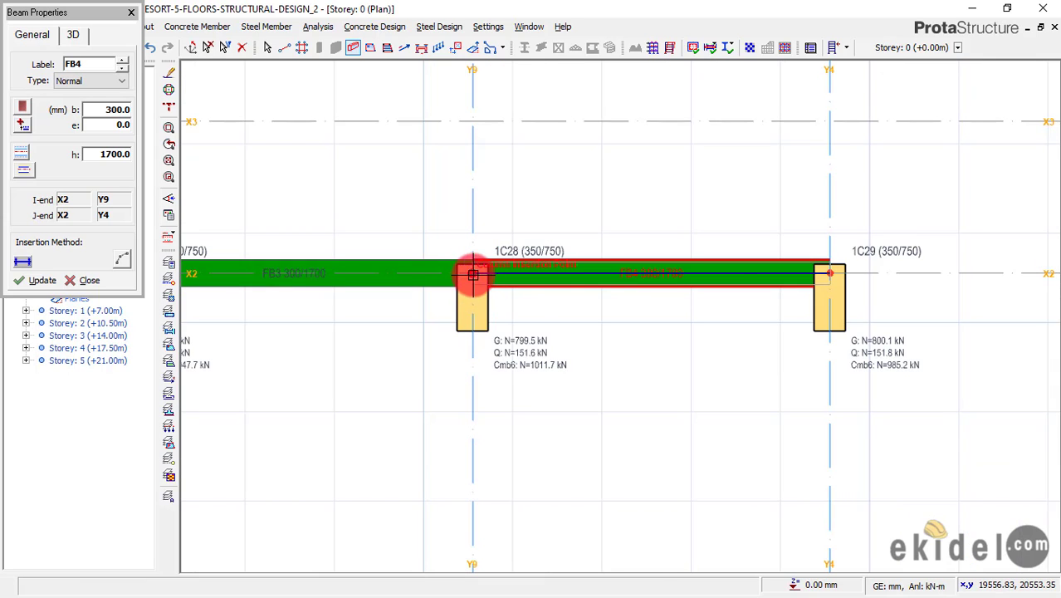
# Insert the X2 beam span from column 1C29 on axis Y4 to column 1C30 on axis Y10.
pyautogui.scroll(-3, 371, 266)
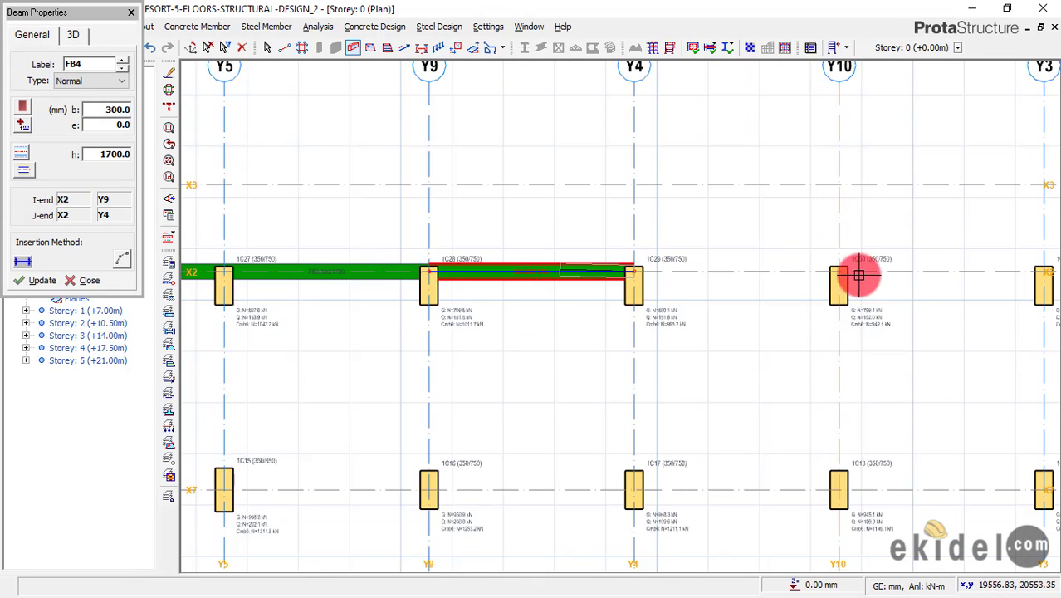
pyautogui.moveTo(893, 275); pyautogui.dragTo(792, 275, button='middle')
pyautogui.scroll(1, 792, 275)
pyautogui.scroll(2, 696, 266)
pyautogui.click(663, 269)
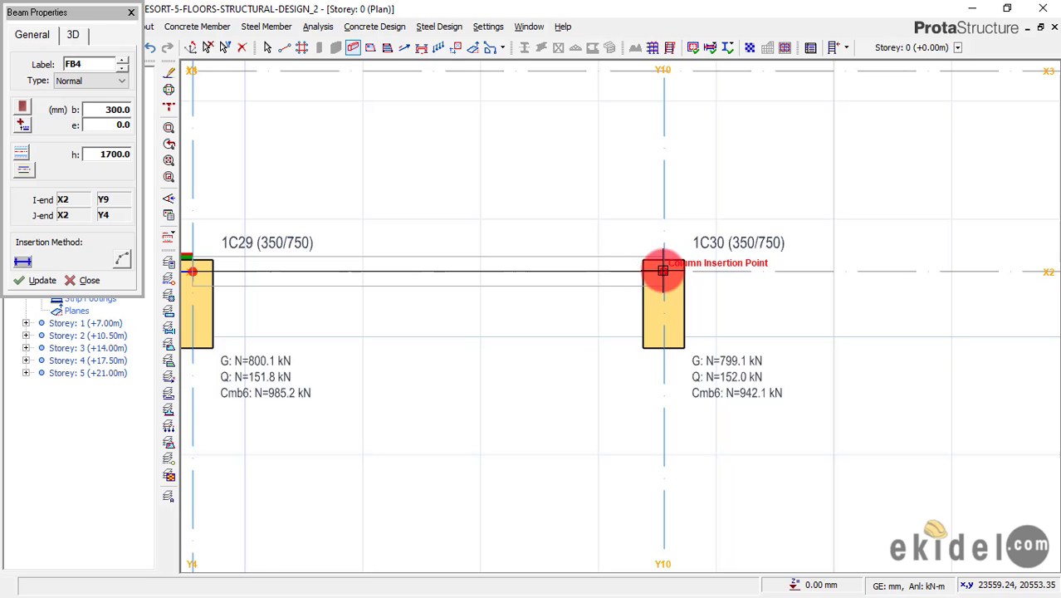
pyautogui.click(448, 266)
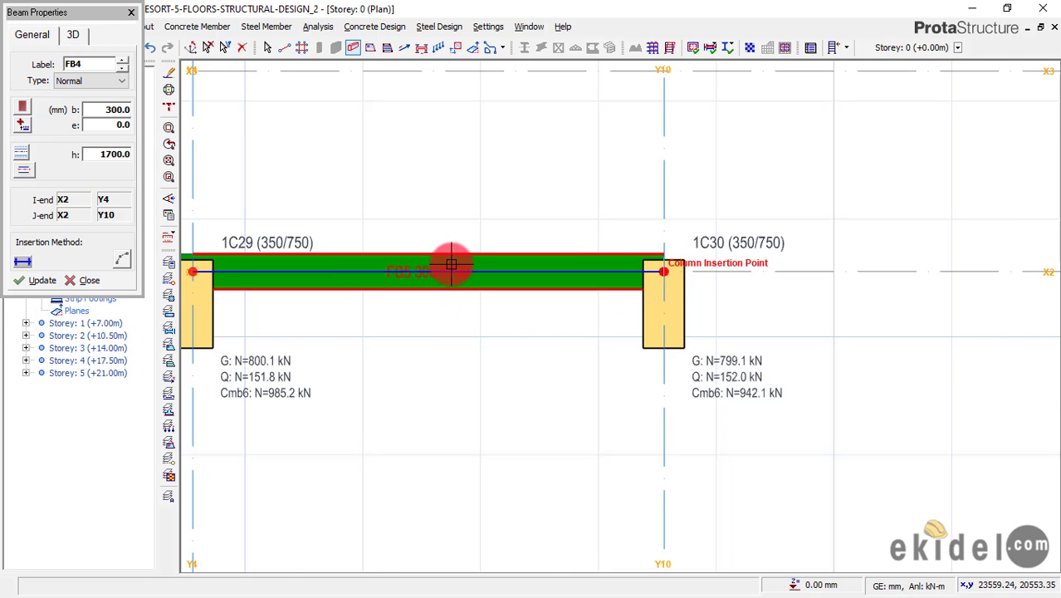
# Add two more X2 beam spans, from column 1C30 to 1C31 on axis Y3 and on to 1C32 on axis Y11.
pyautogui.scroll(-4, 684, 292)
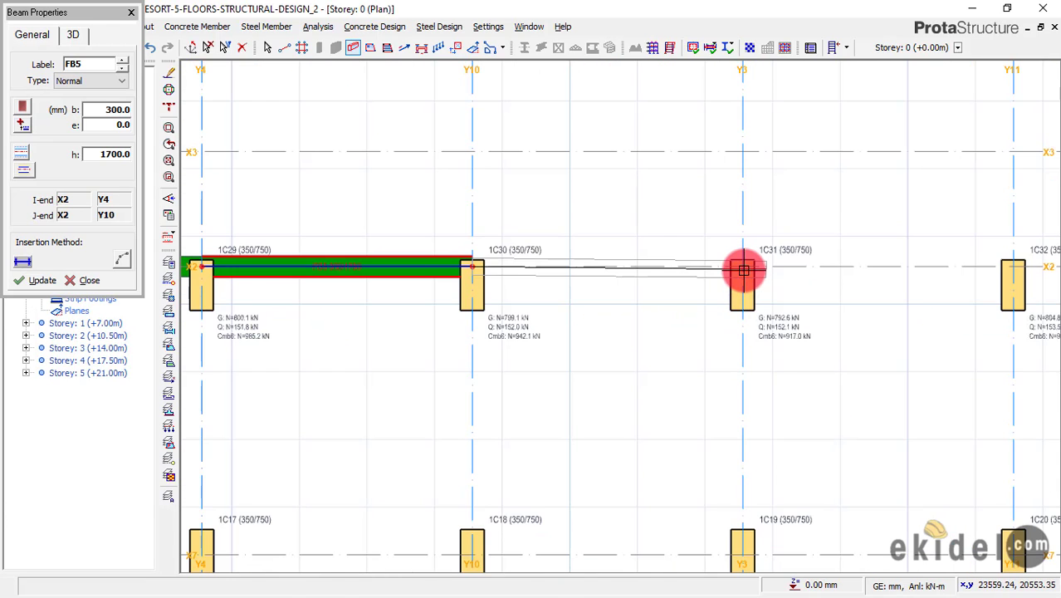
pyautogui.scroll(3, 744, 267)
pyautogui.click(737, 265)
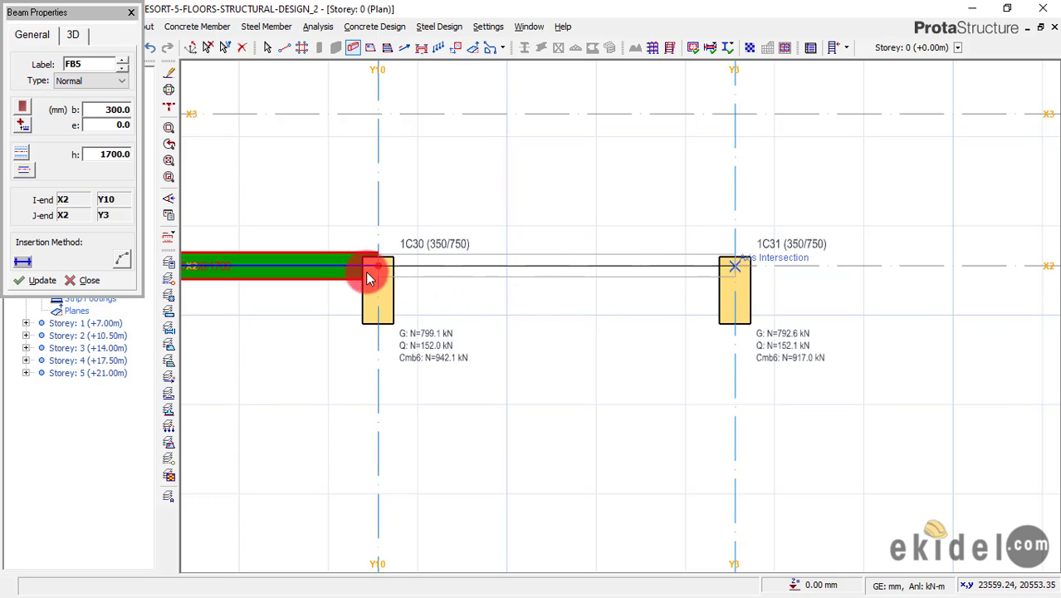
pyautogui.scroll(-2, 366, 270)
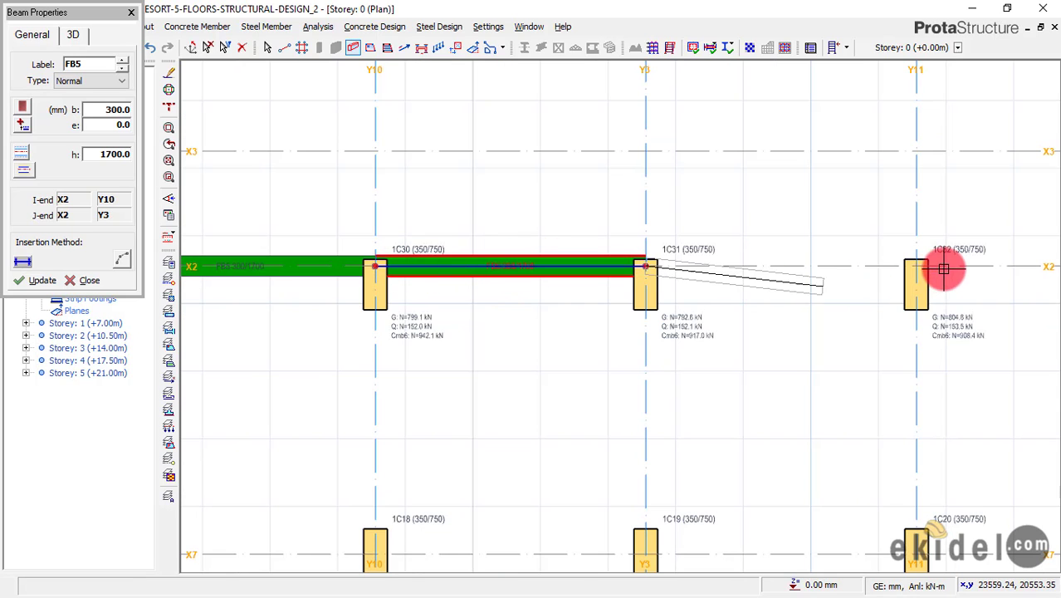
pyautogui.scroll(5, 916, 265)
pyautogui.click(882, 266)
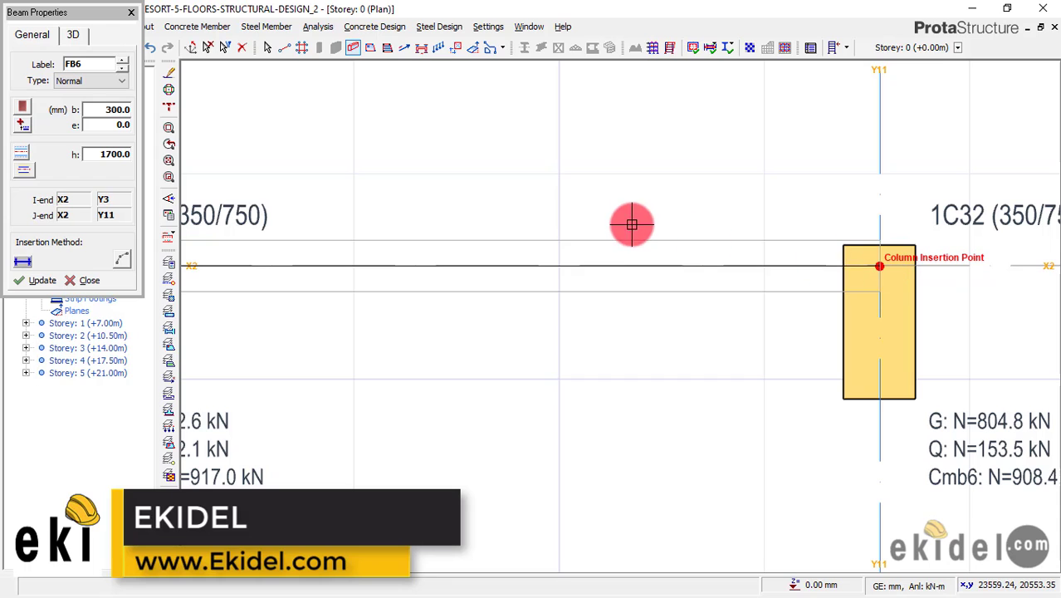
pyautogui.scroll(-4, 509, 264)
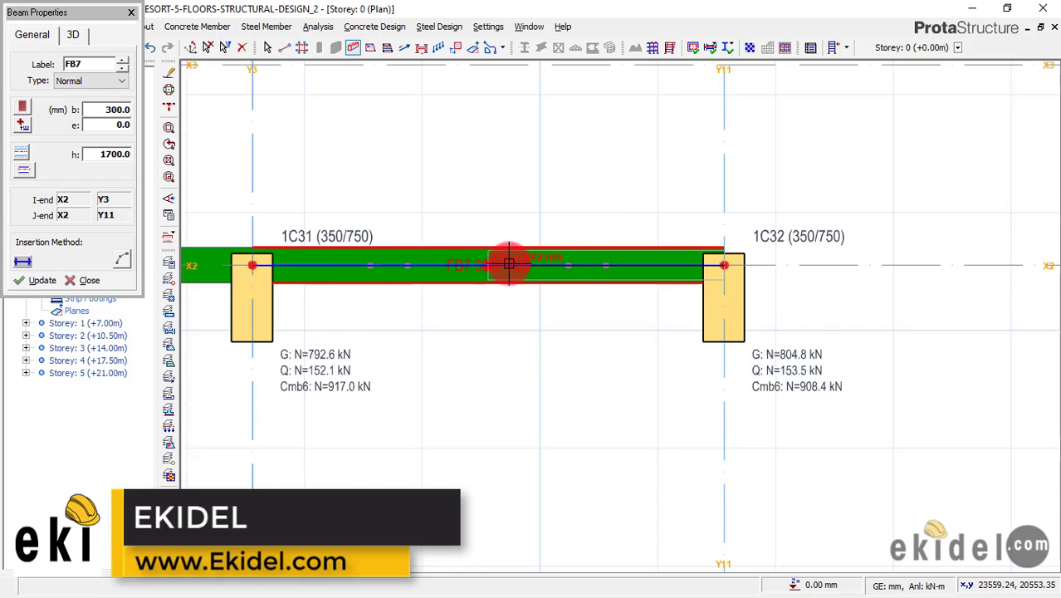
# Insert the X2 beam span from column 1C32 on axis Y11 to column 1C33 on axis Y2.
pyautogui.scroll(4, 797, 264)
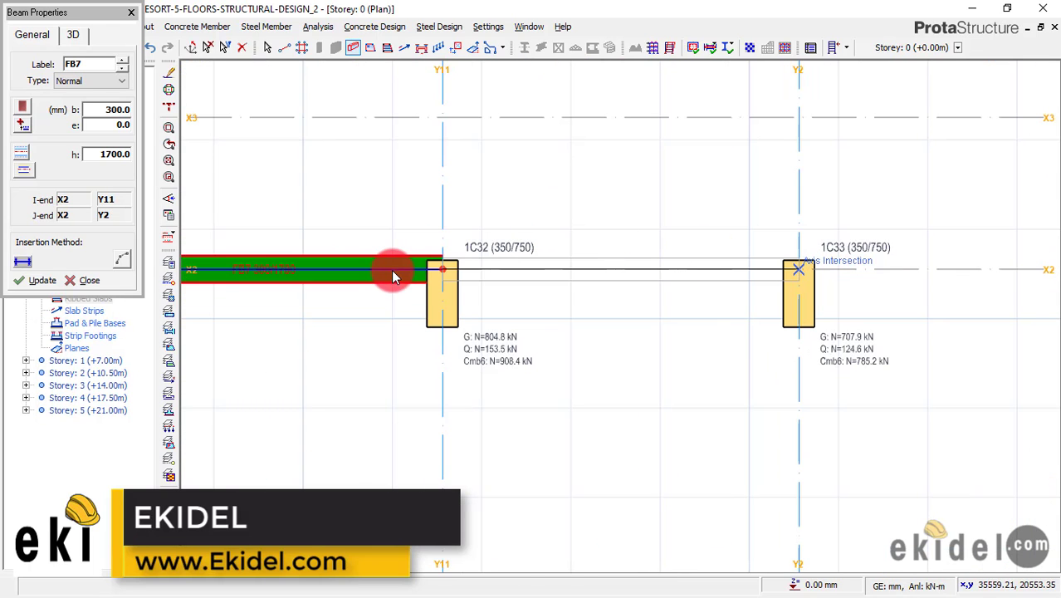
pyautogui.scroll(-2, 419, 266)
pyautogui.scroll(-4, 881, 291)
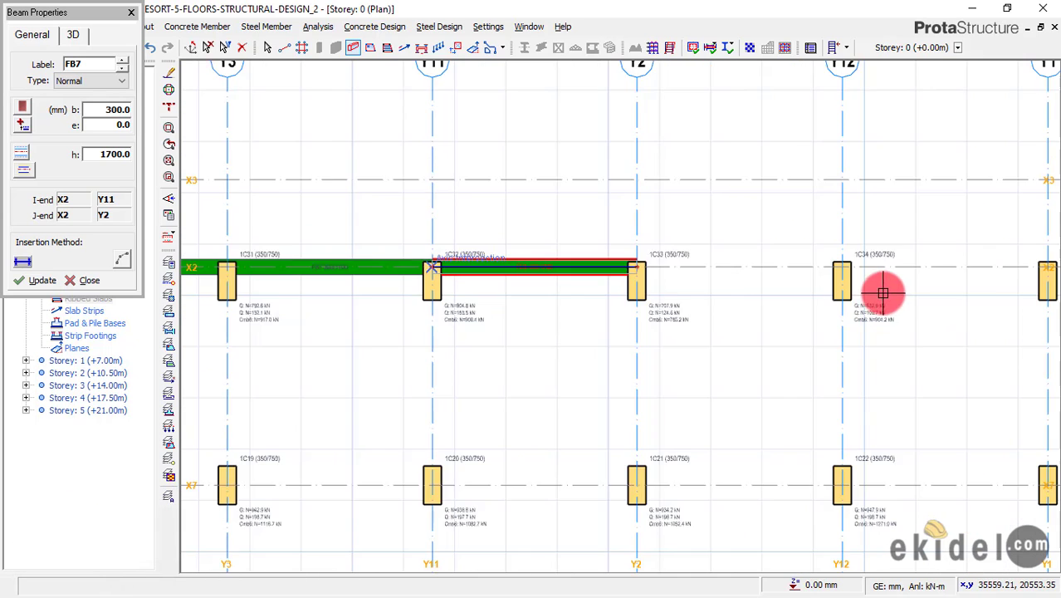
# Finish the X2 beam line with spans from column 1C33 to 1C34 on axis Y12 and on to 1C35 on axis Y1.
pyautogui.scroll(1, 616, 275)
pyautogui.scroll(3, 616, 266)
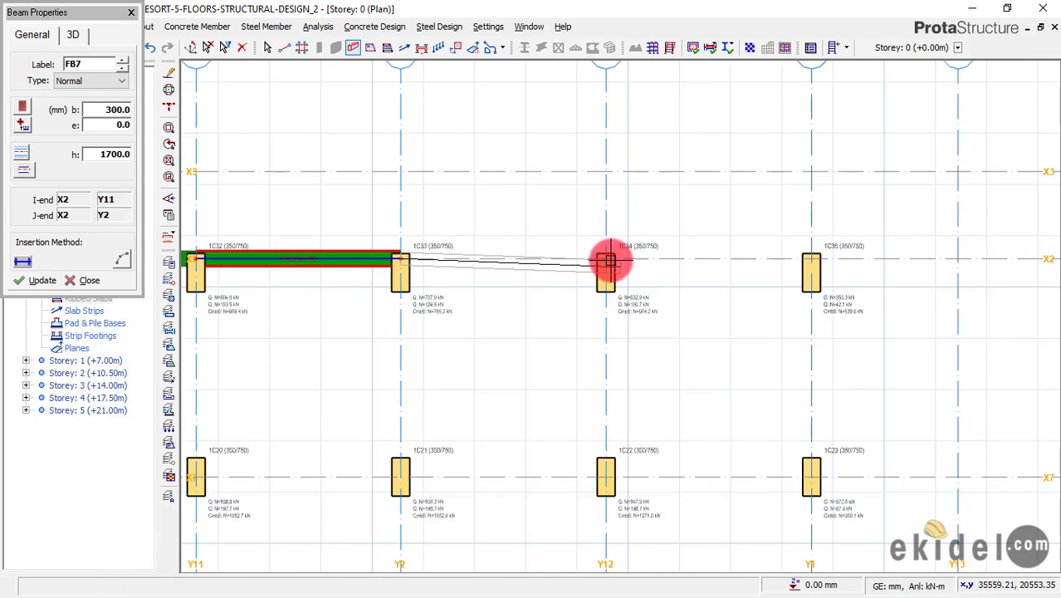
pyautogui.click(616, 266)
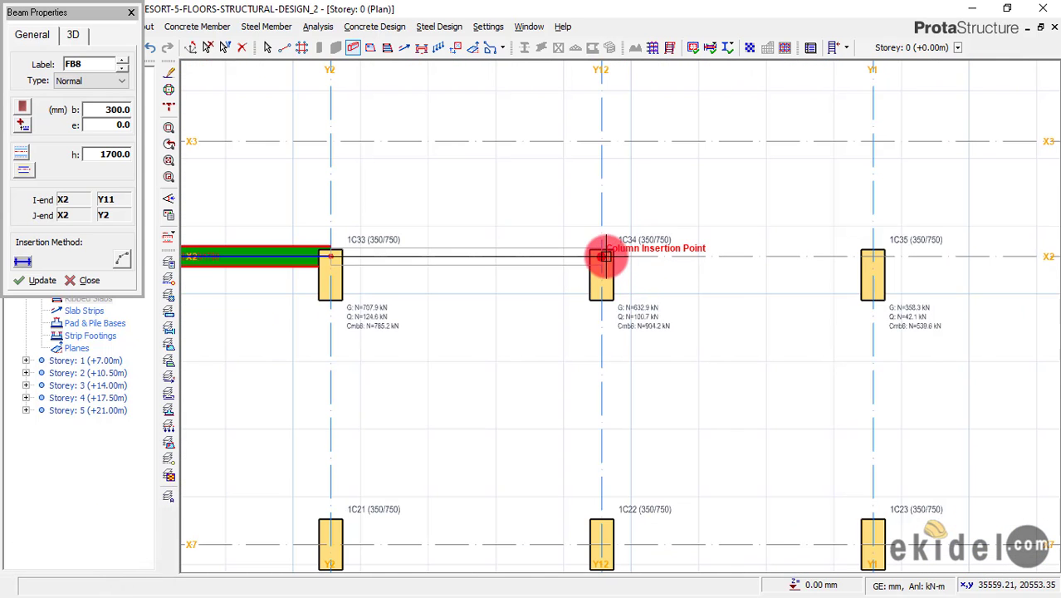
pyautogui.scroll(2, 870, 257)
pyautogui.click(868, 256)
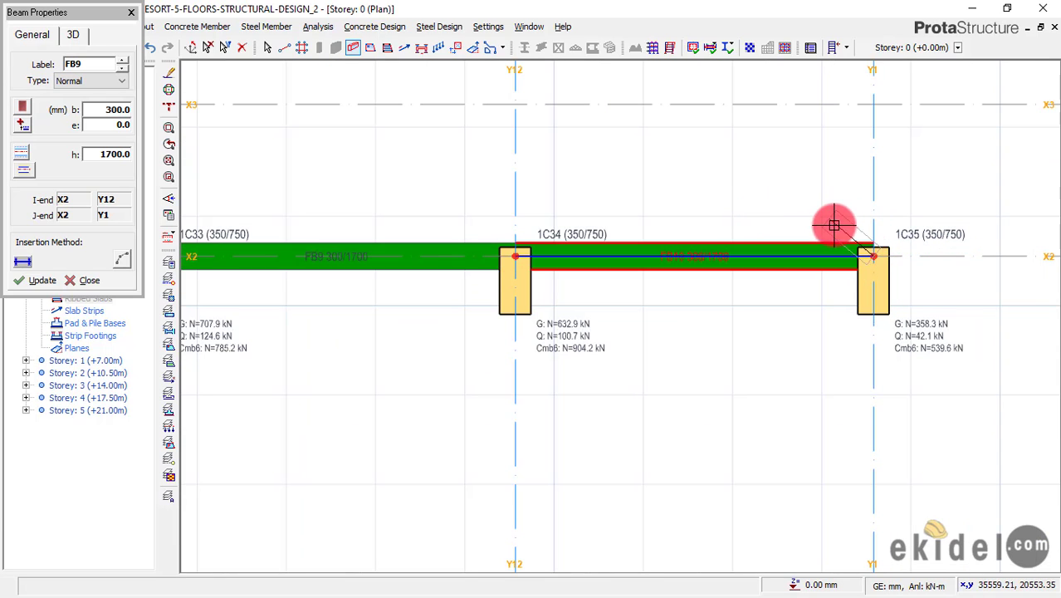
# Insert 300/1700 mm beams along axis Y1 from column 1C35 on axis X2 to column 1C37 on axis X1.
pyautogui.scroll(-3, 772, 187)
pyautogui.scroll(-1, 804, 207)
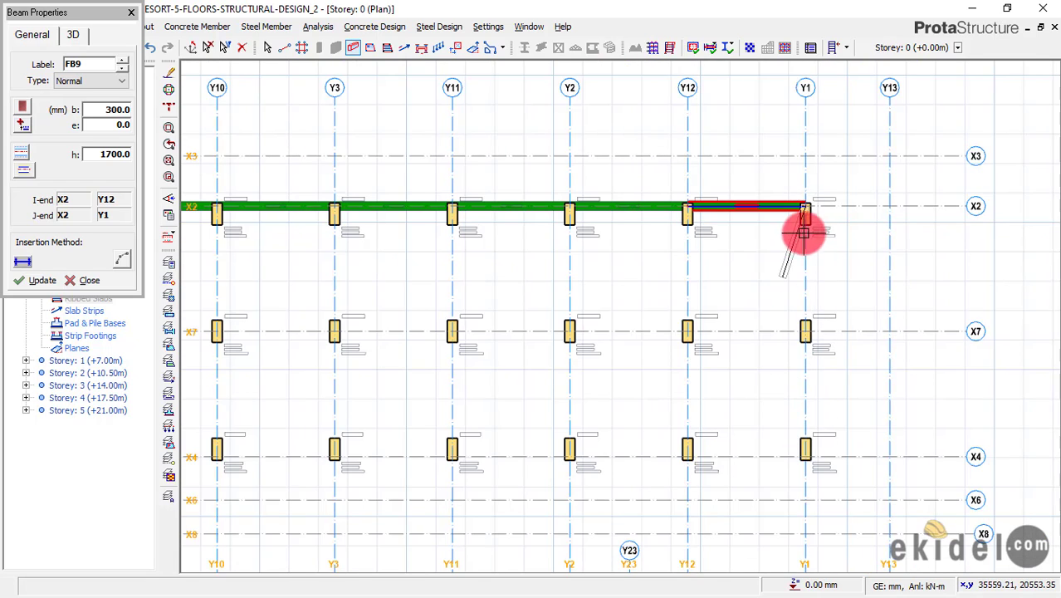
pyautogui.scroll(-1, 807, 217)
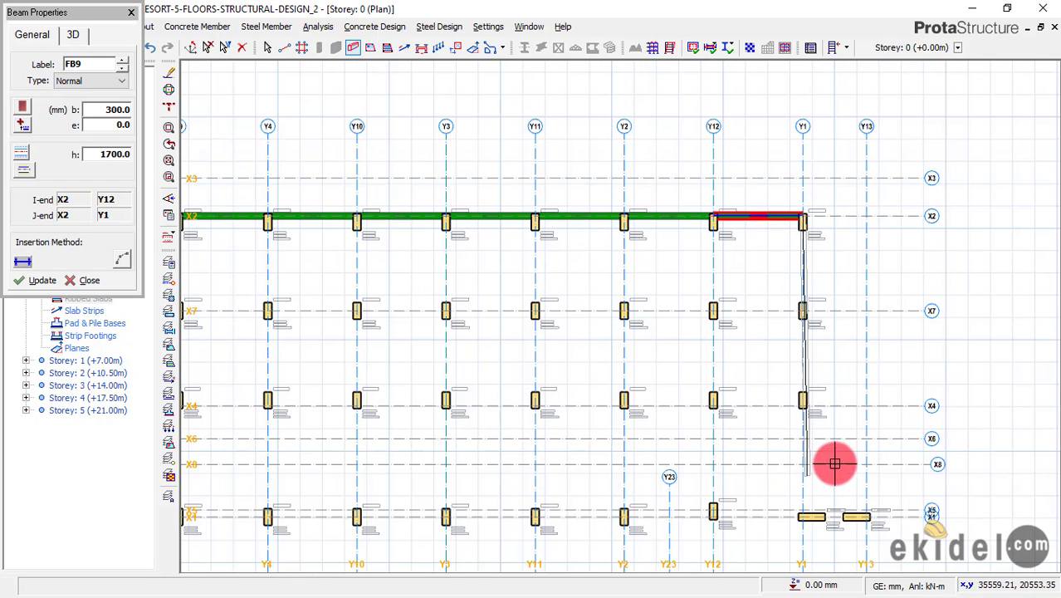
pyautogui.moveTo(835, 463); pyautogui.dragTo(790, 331, button='middle')
pyautogui.scroll(3, 780, 382)
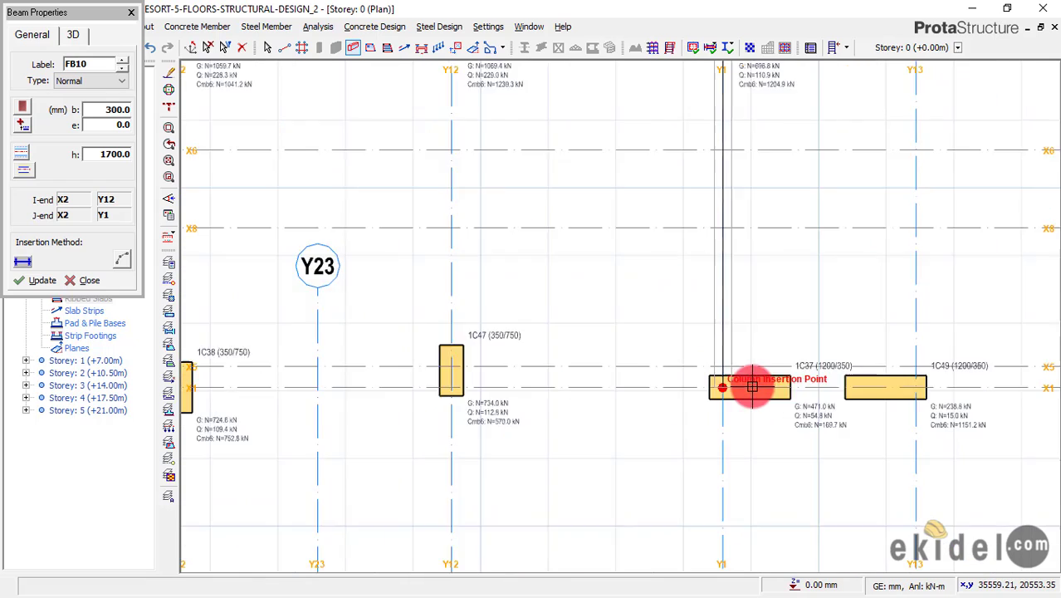
pyautogui.click(716, 387)
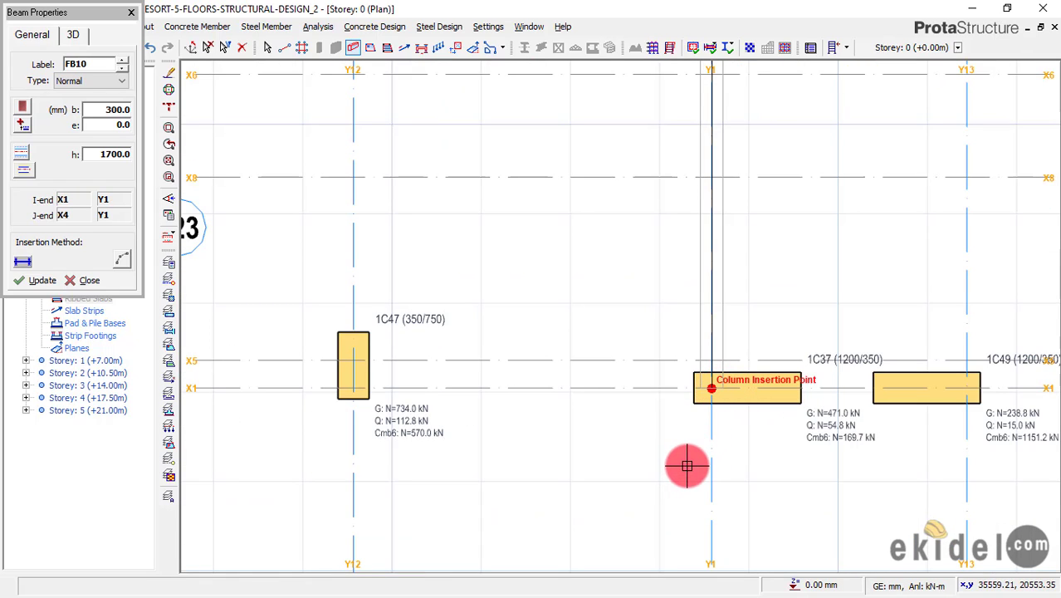
pyautogui.scroll(-1, 705, 440)
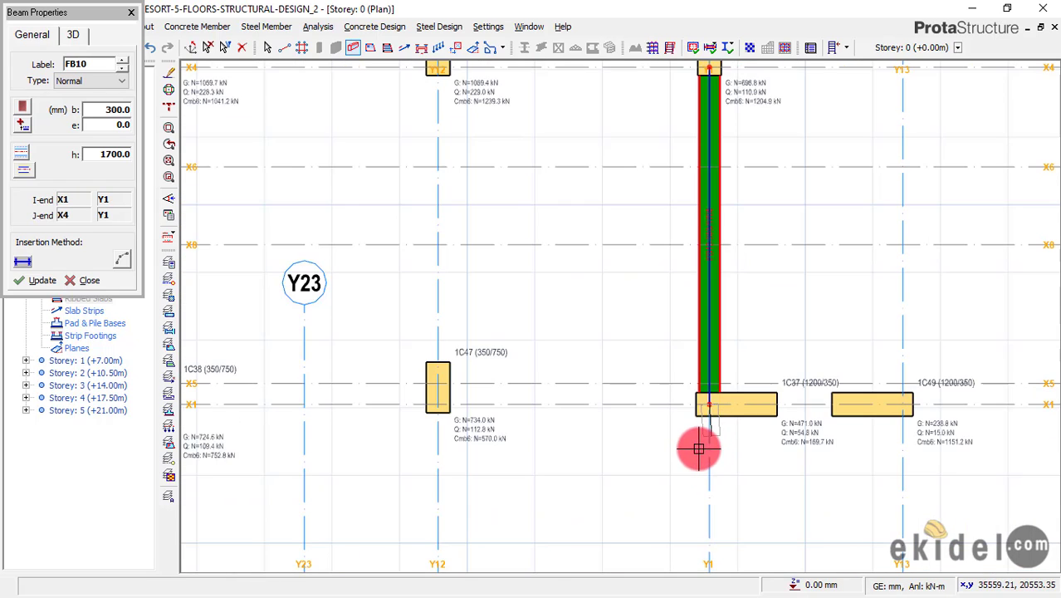
pyautogui.scroll(-1, 710, 236)
pyautogui.scroll(4, 731, 199)
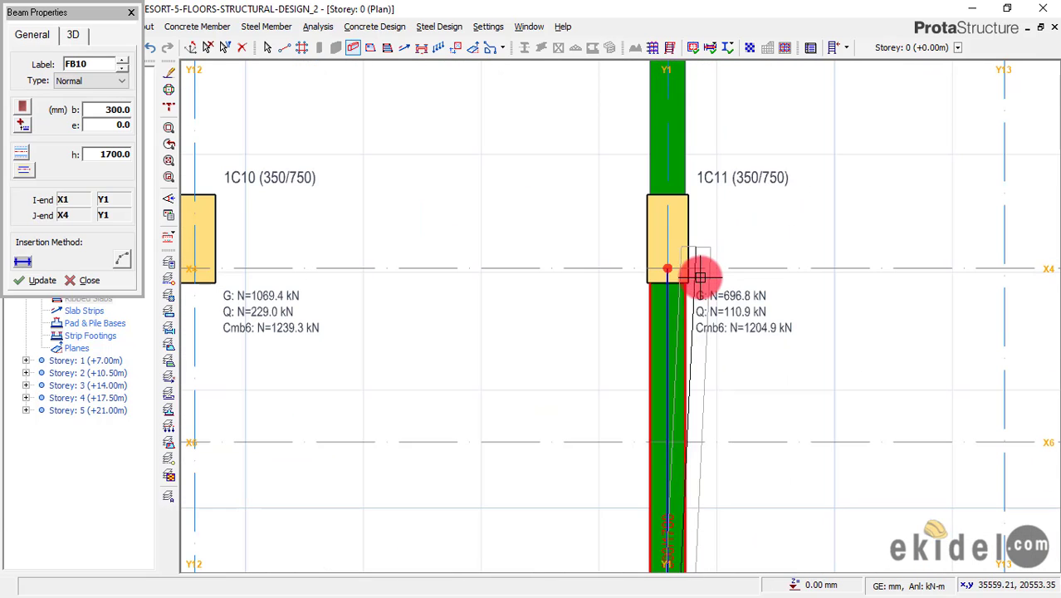
# Insert a 300/1700 mm beam along axis X1 from column 1C37 on axis Y1 to column 1C49 on axis Y13.
pyautogui.scroll(-4, 622, 199)
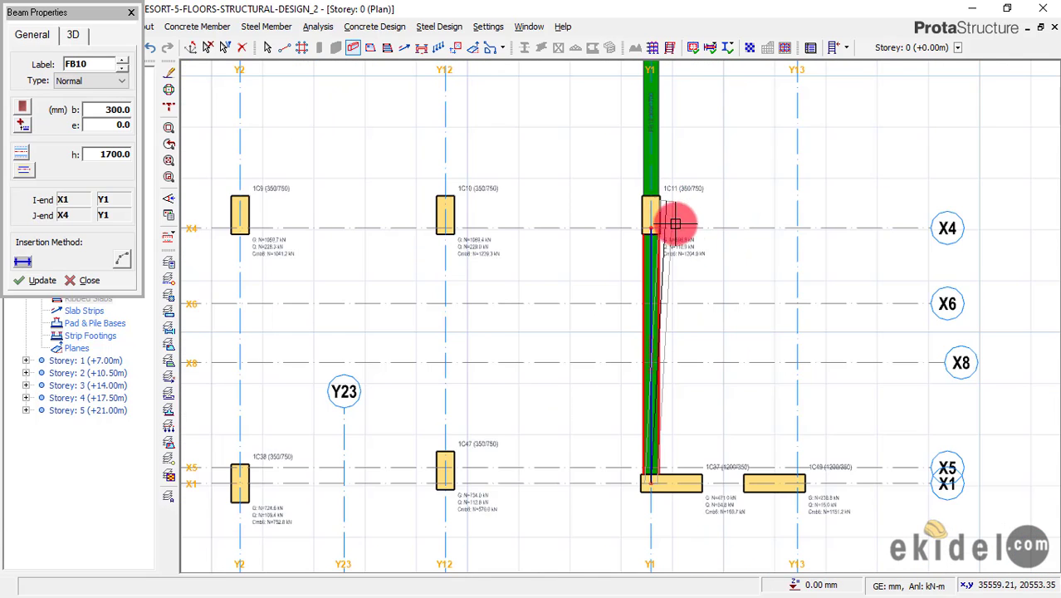
pyautogui.scroll(1, 766, 420)
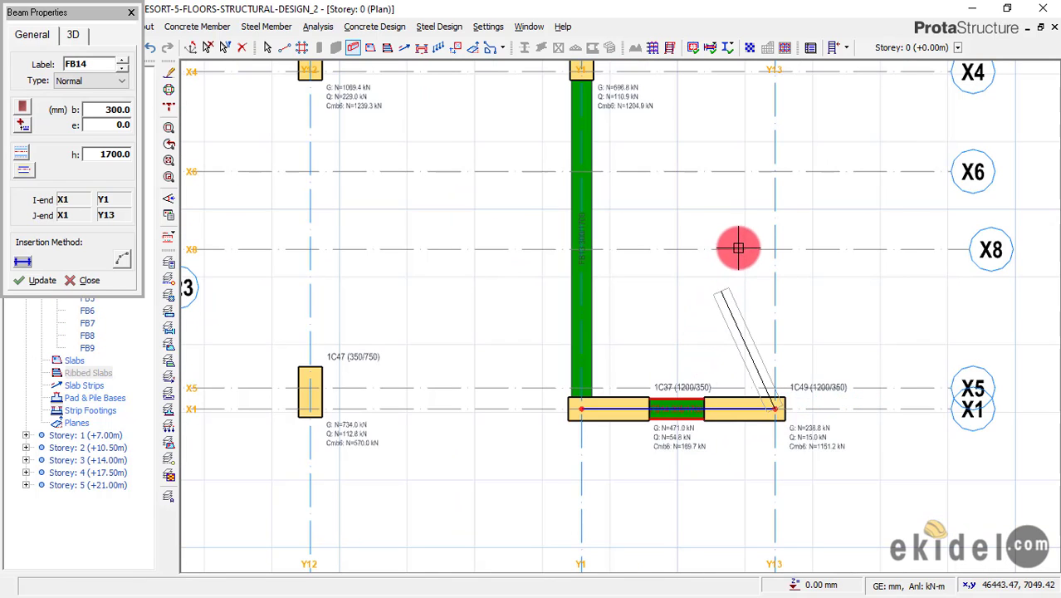
pyautogui.scroll(-2, 735, 252)
pyautogui.scroll(2, 750, 431)
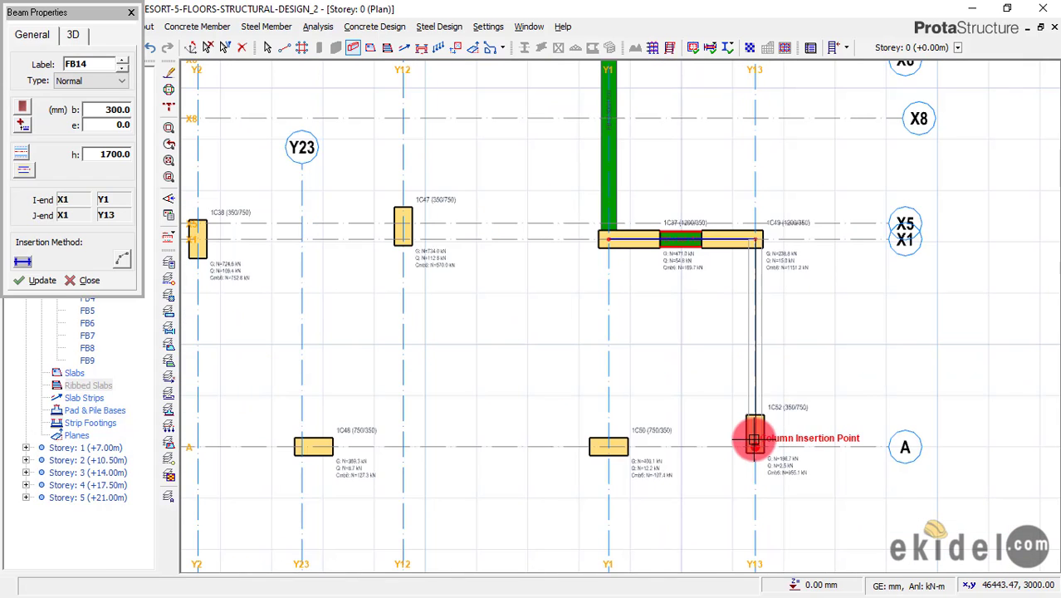
# Continue the beams along axis Y13 from column 1C49 to 1C52, and along axis A through 1C50 to 1C48.
pyautogui.click(752, 441)
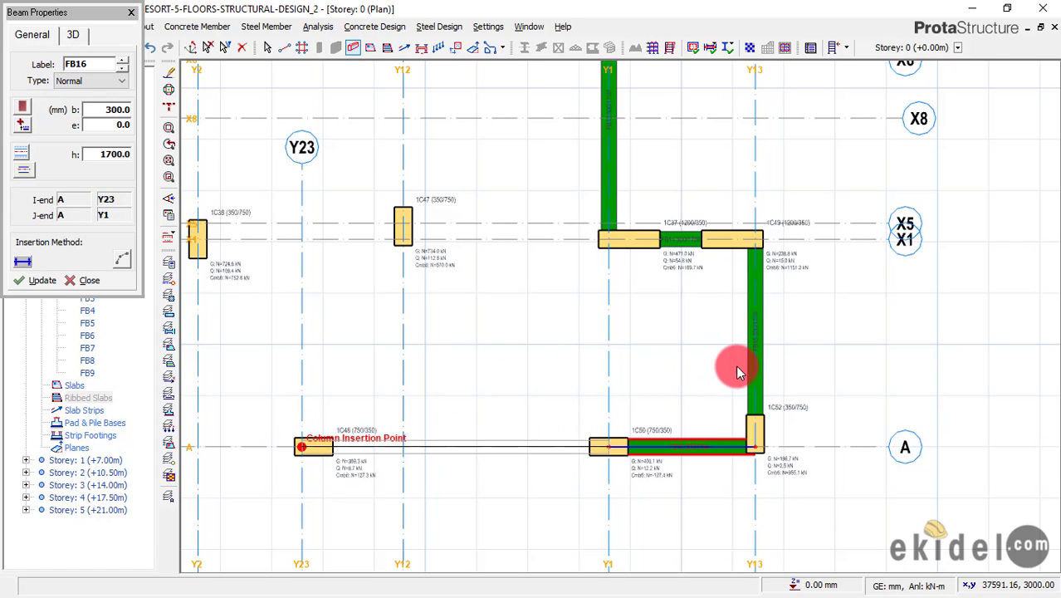
pyautogui.scroll(-2, 735, 366)
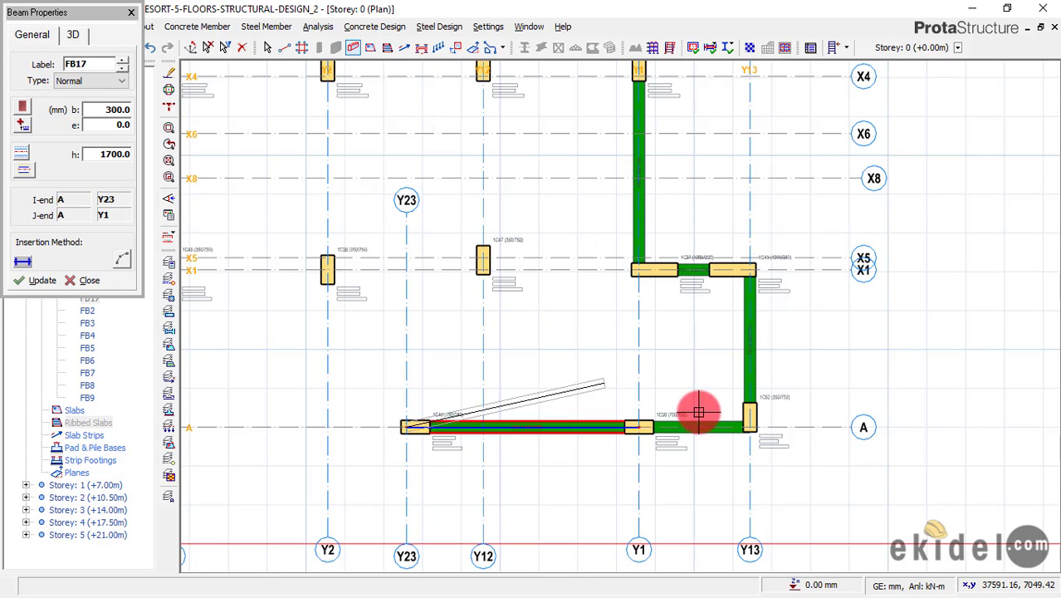
pyautogui.scroll(-2, 841, 391)
pyautogui.scroll(6, 525, 315)
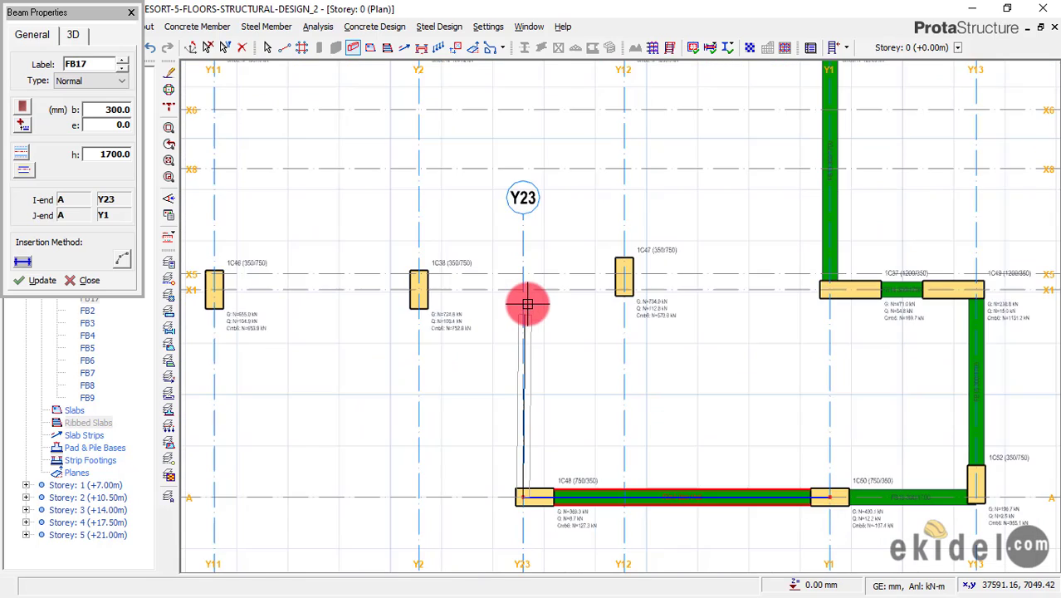
pyautogui.scroll(-2, 587, 382)
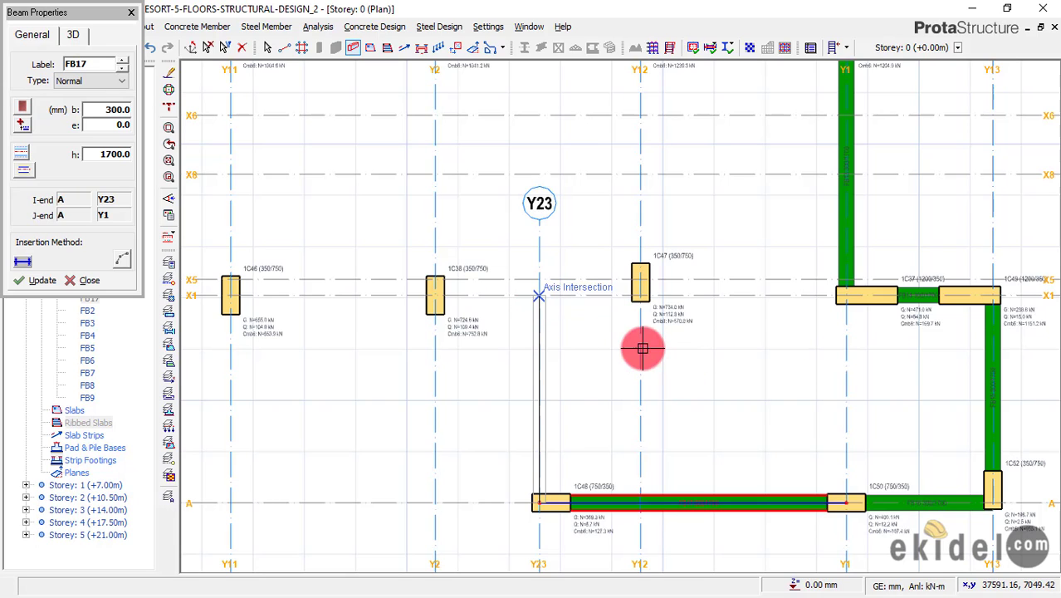
# Leave beam insertion and check the Storey 1 plan for the beam on axis Y23, then return to Storey 0.
pyautogui.click(959, 48)
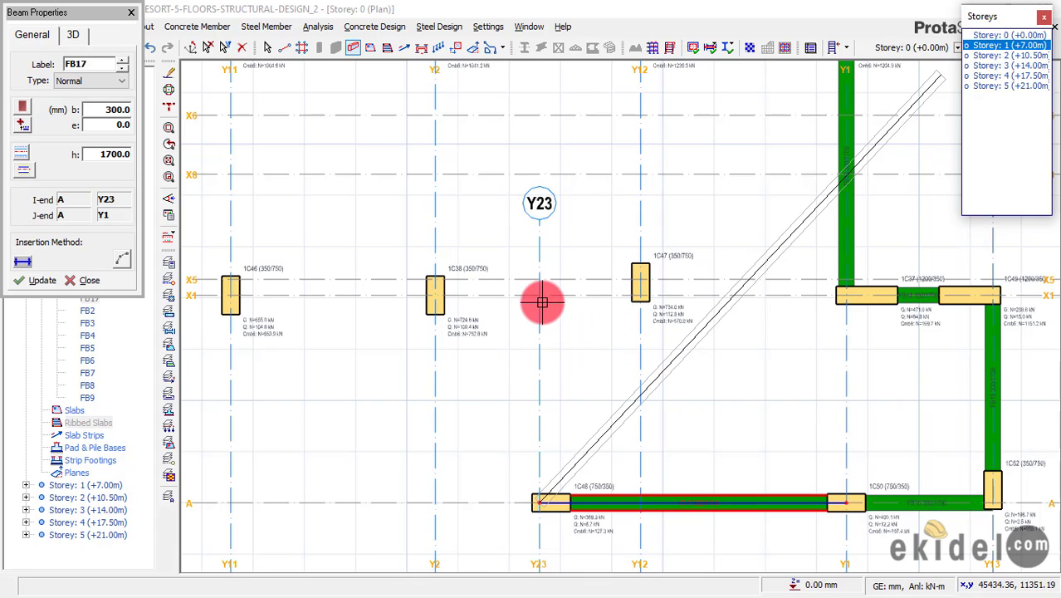
pyautogui.press('Escape')
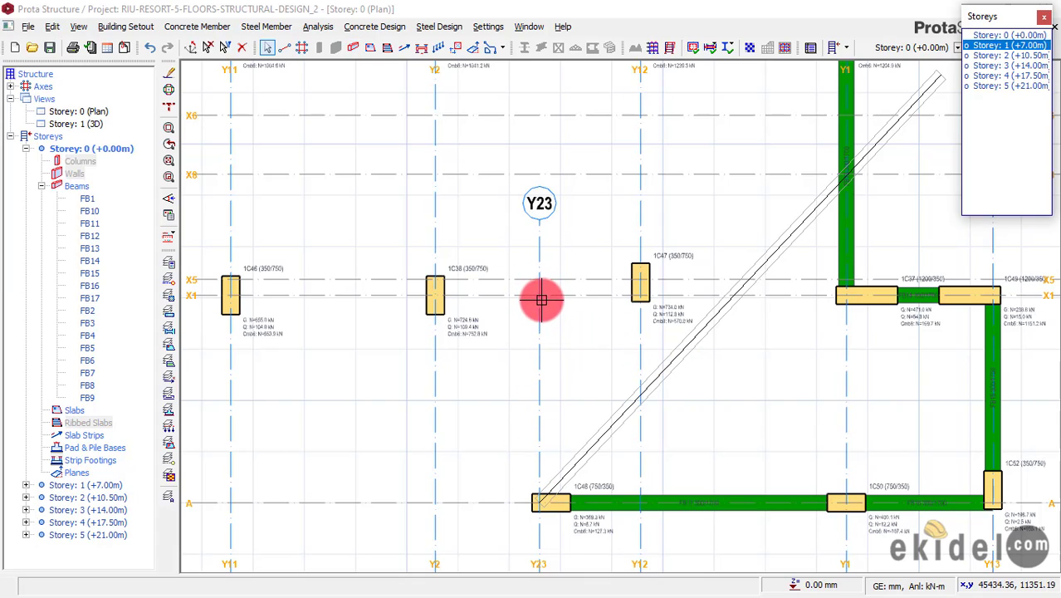
pyautogui.click(630, 296)
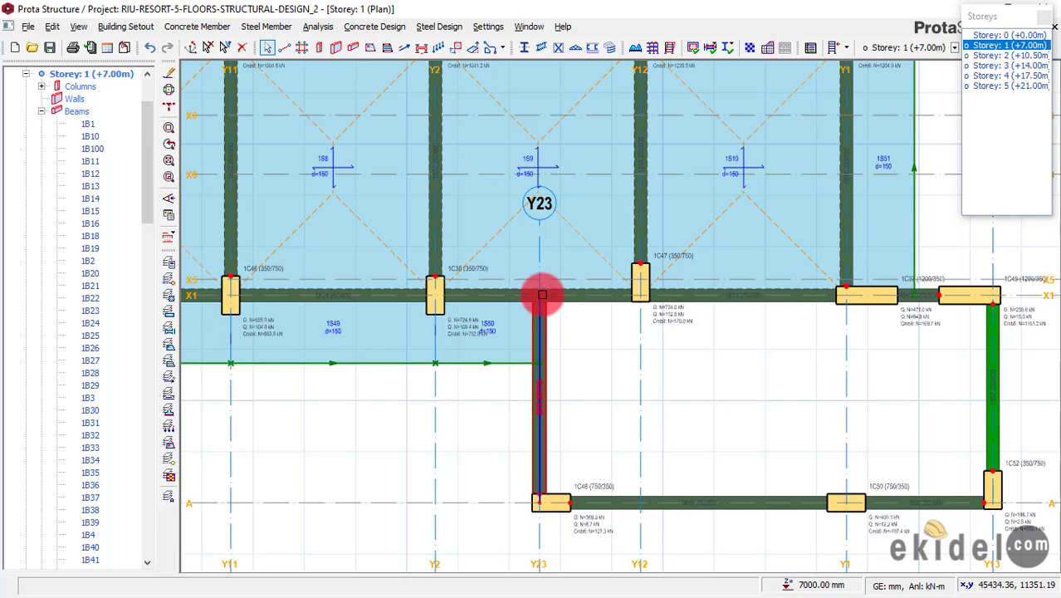
pyautogui.click(1022, 37)
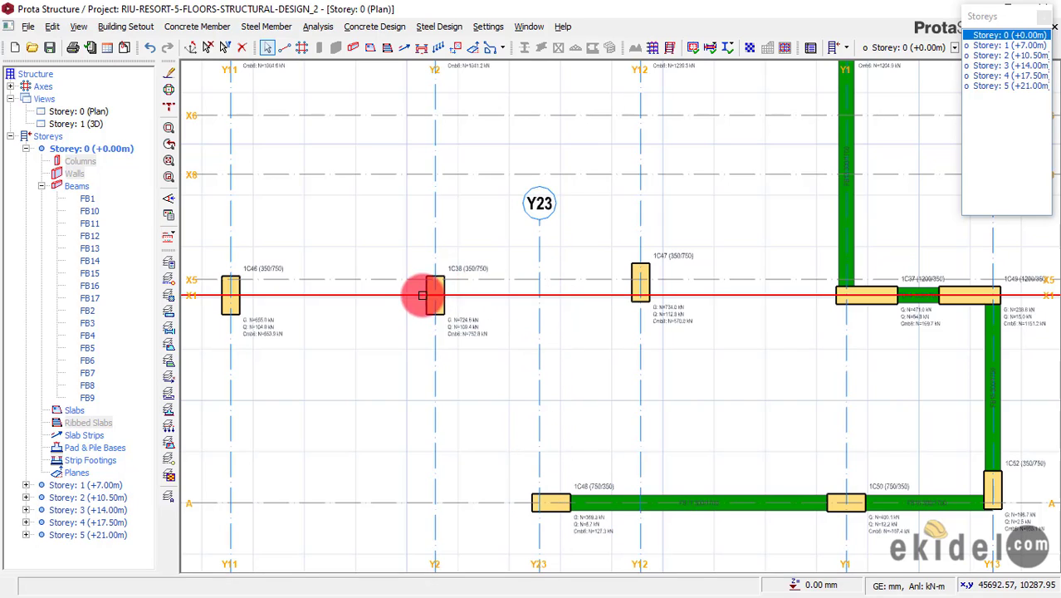
# Using the axis A beam's 300/1700 mm properties, insert beams along axis X1 from column 1C37 through 1C47 to 1C38.
pyautogui.moveTo(663, 299)
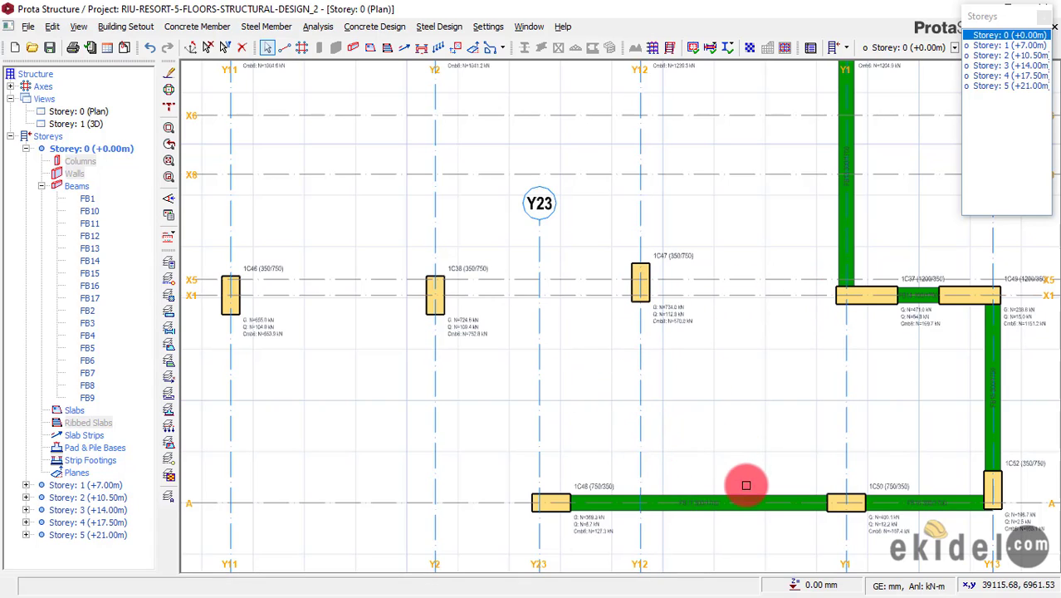
pyautogui.click(719, 507)
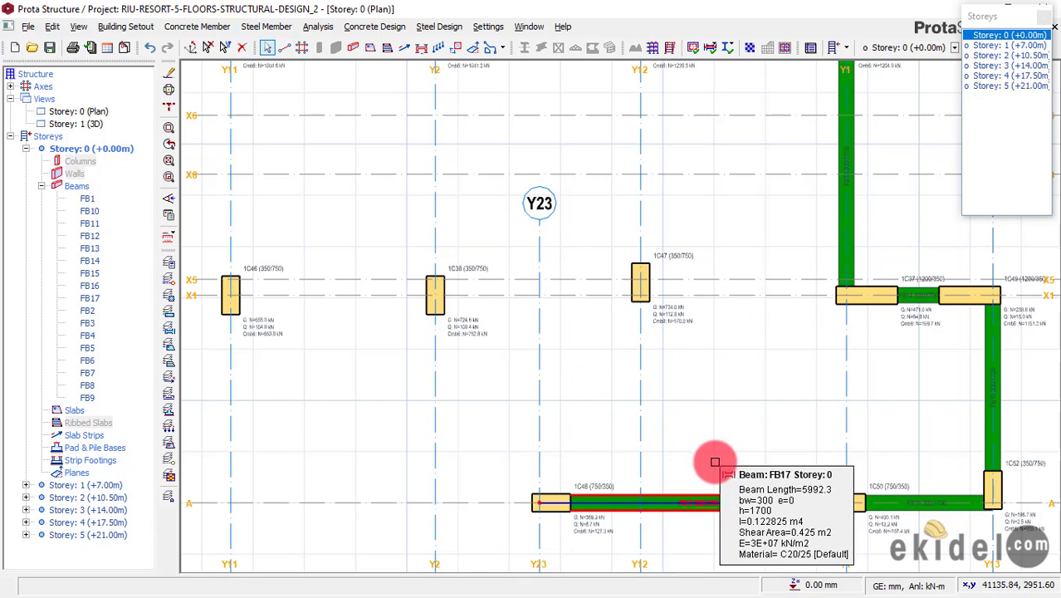
pyautogui.rightClick(752, 420)
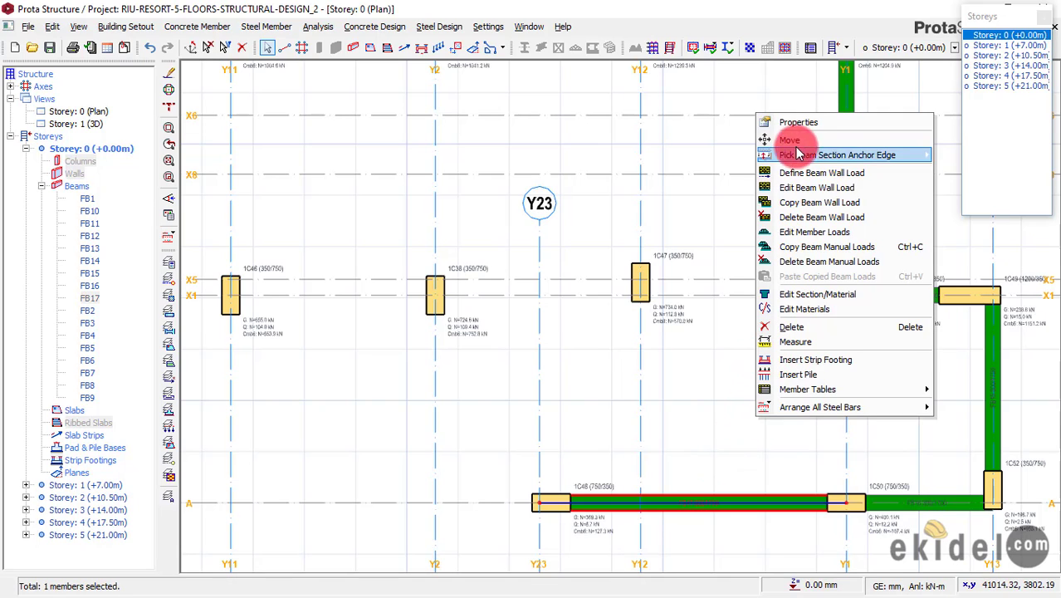
pyautogui.click(799, 122)
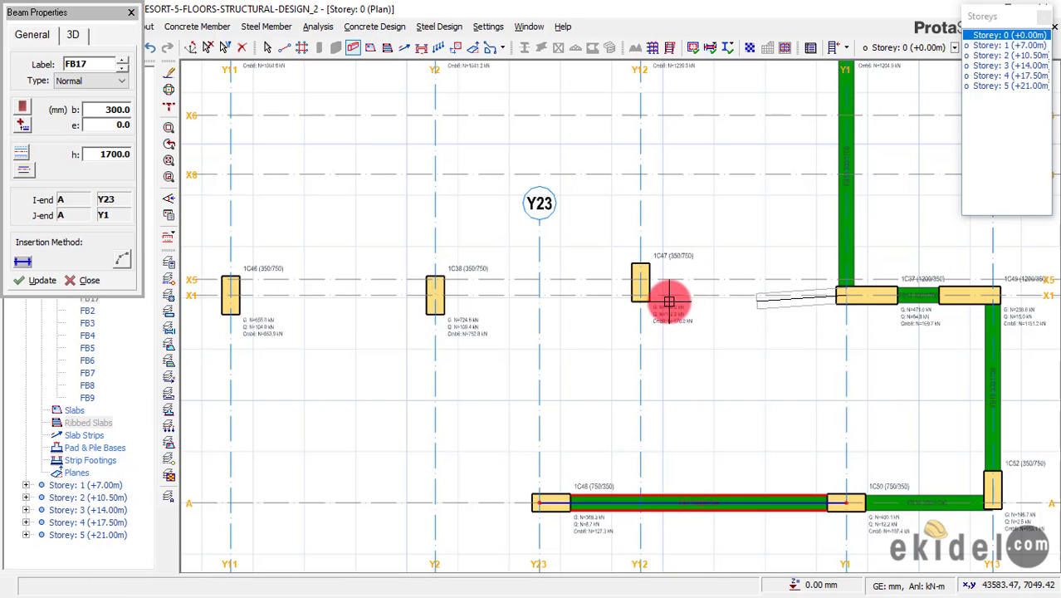
pyautogui.click(640, 296)
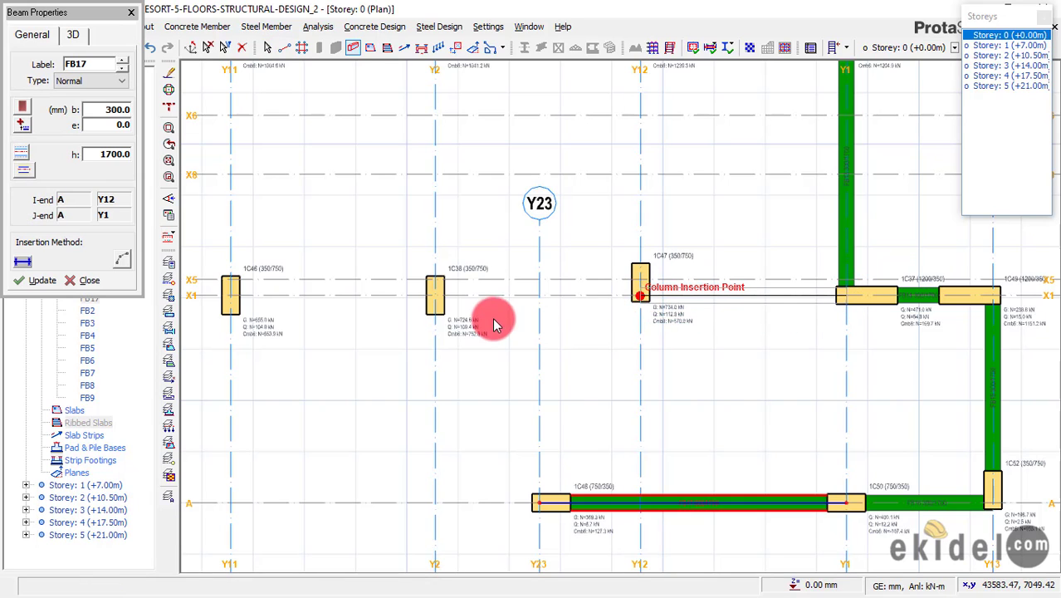
pyautogui.click(433, 295)
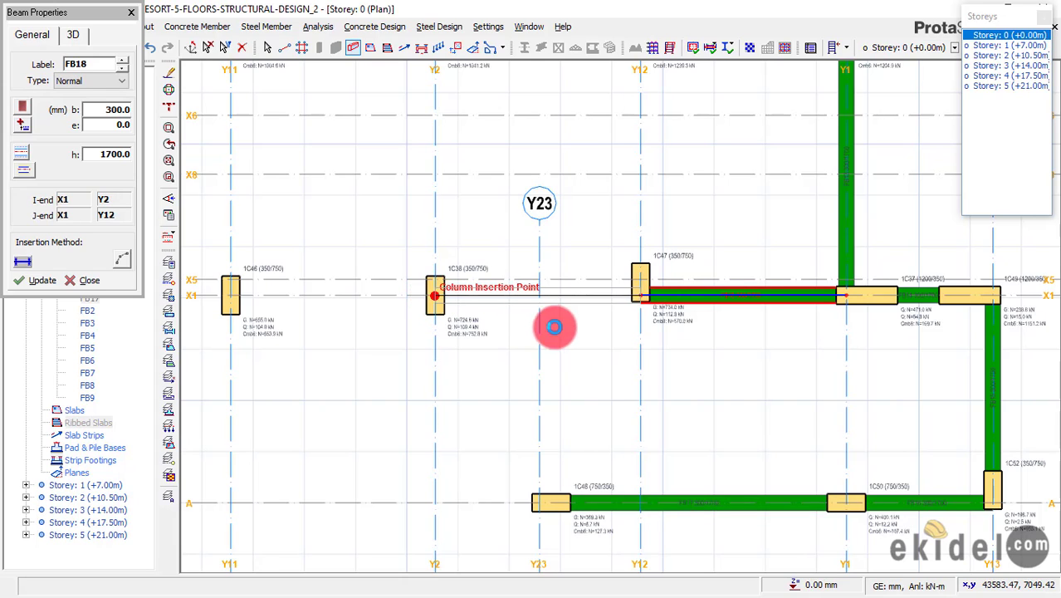
# Insert a 300/1700 mm beam along axis Y23 from column 1C48 to the X1 beam, and end the beam chain there.
pyautogui.click(538, 502)
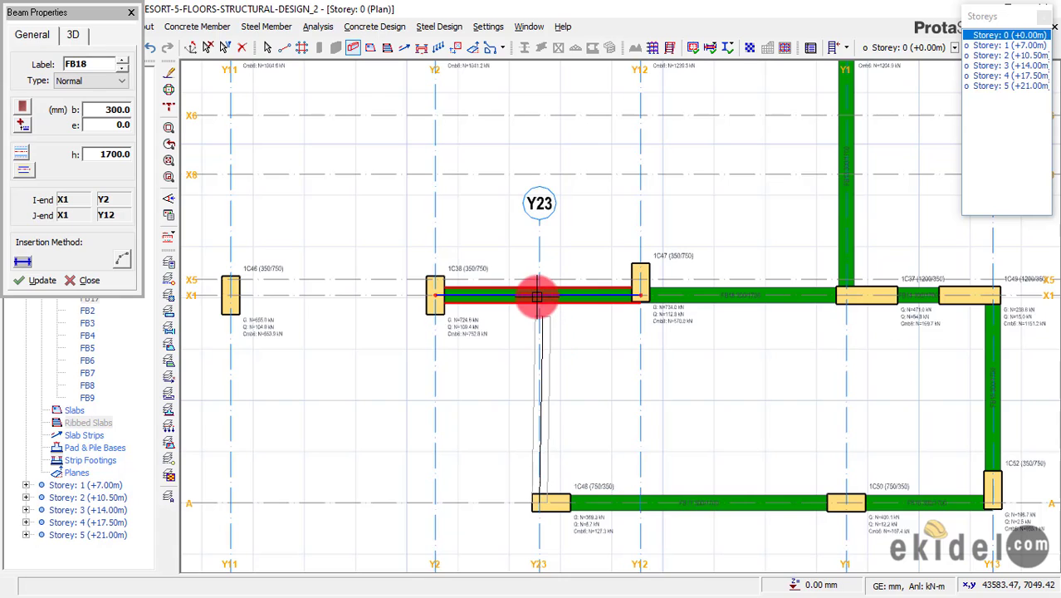
pyautogui.click(532, 297)
pyautogui.scroll(5, 532, 297)
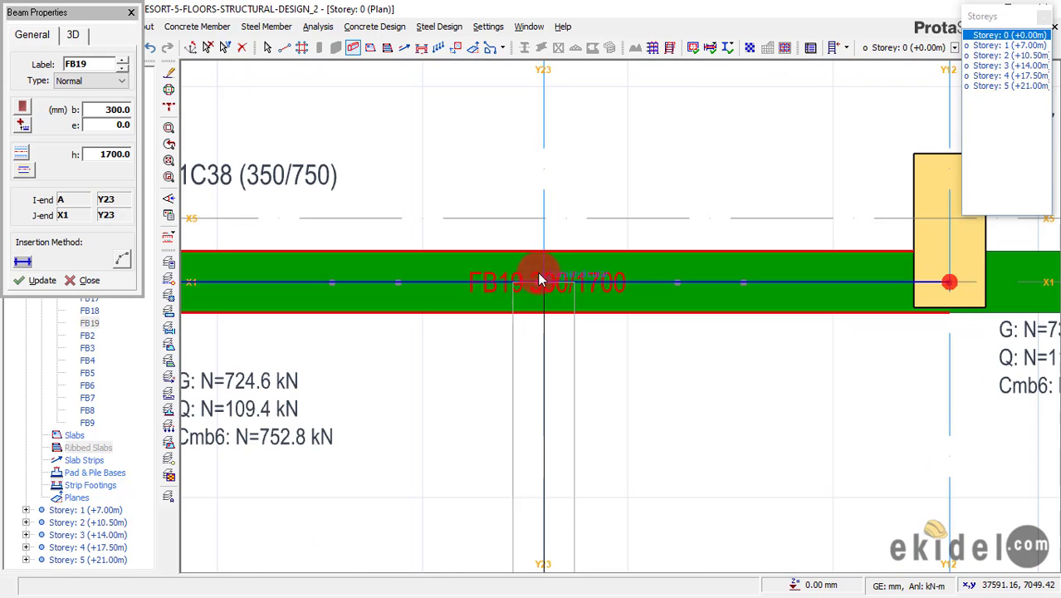
pyautogui.click(553, 274)
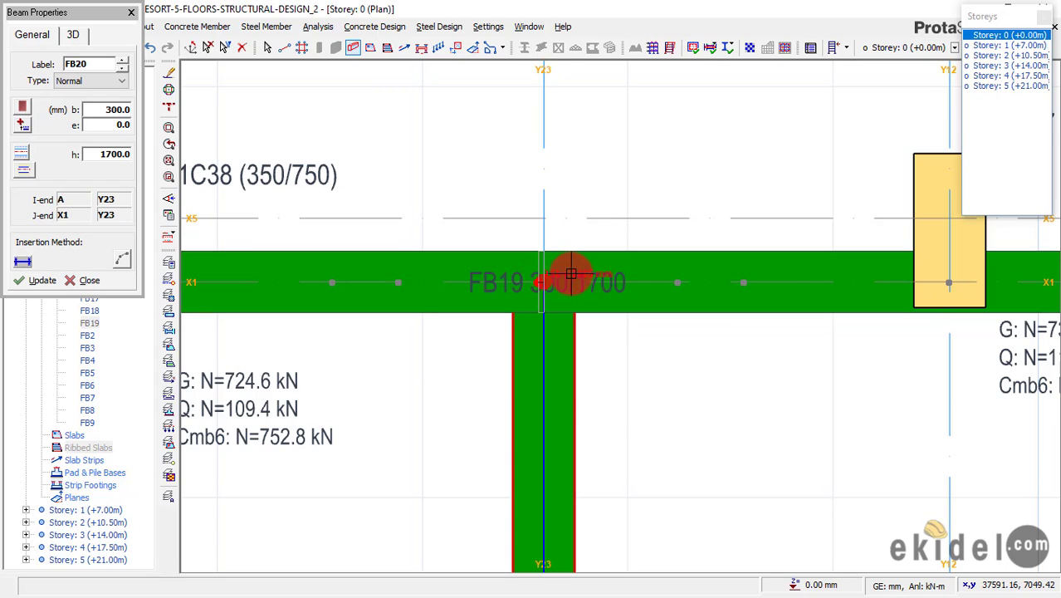
pyautogui.scroll(-3, 577, 276)
pyautogui.scroll(-2, 589, 249)
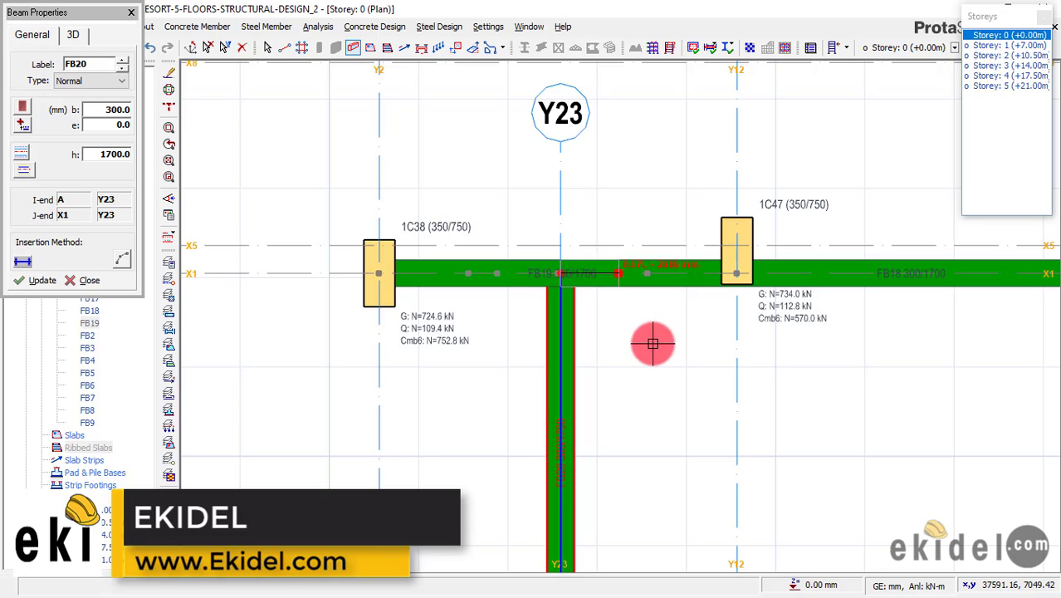
pyautogui.scroll(-1, 555, 291)
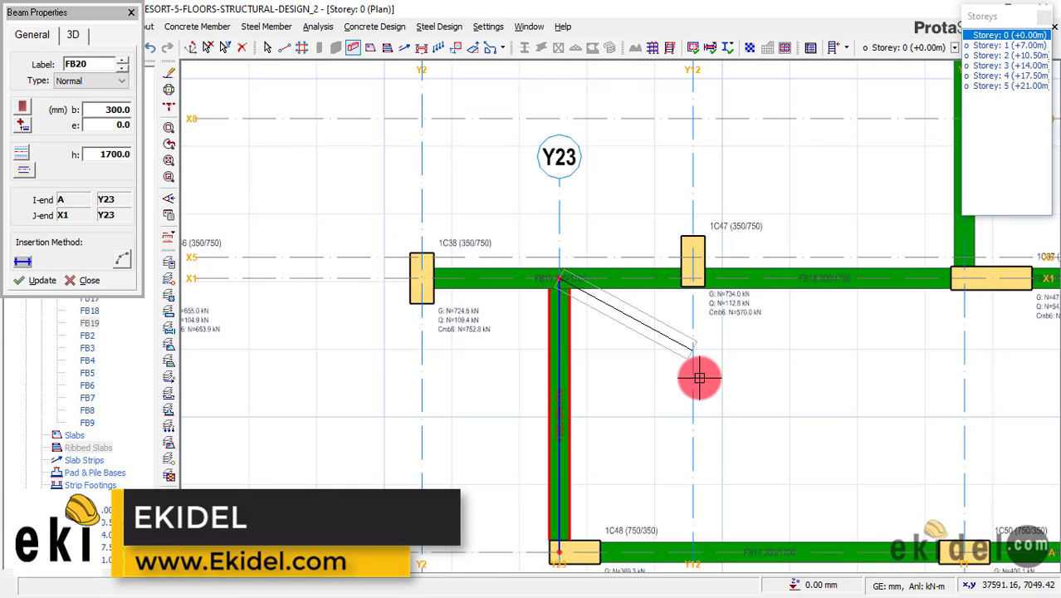
pyautogui.press('Escape')
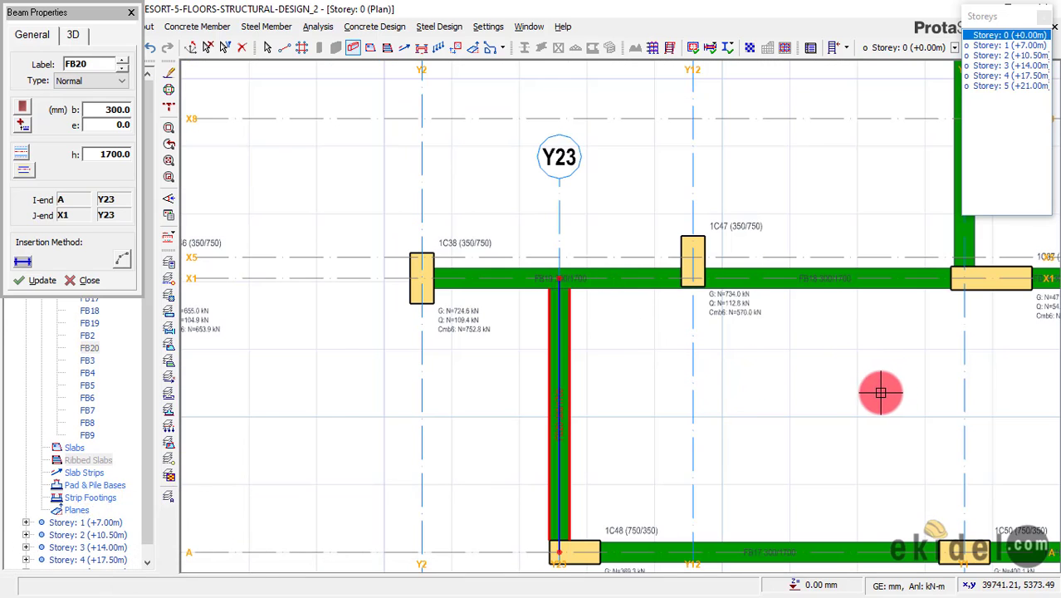
# Insert 300/1700 mm beams along axis X1 in one run from column 1C38 on axis Y2 to column 1C42 on axis Y6.
pyautogui.scroll(-3, 880, 392)
pyautogui.scroll(2, 614, 327)
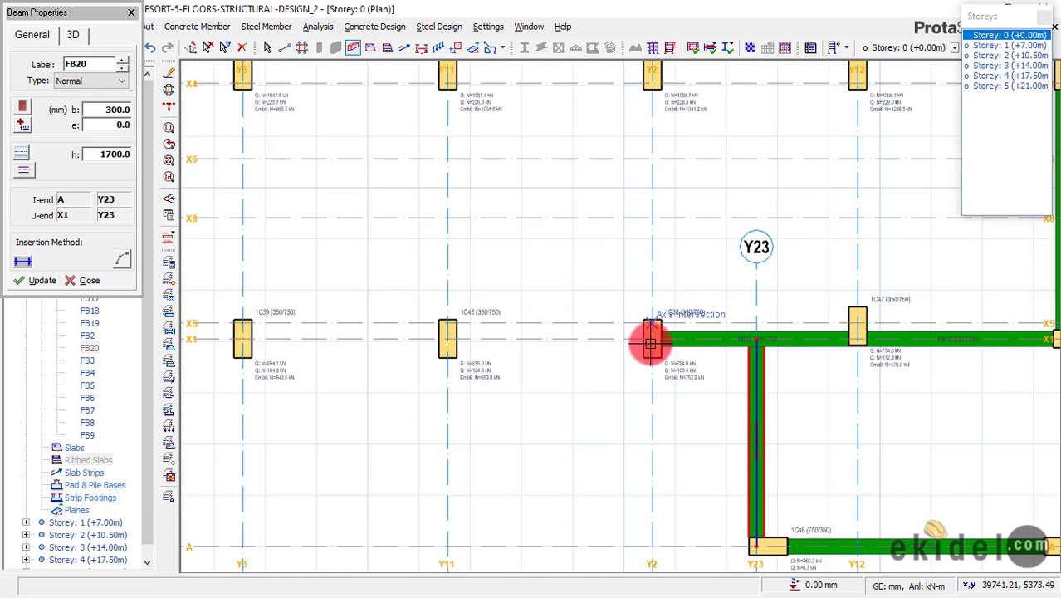
pyautogui.scroll(2, 651, 342)
pyautogui.click(651, 340)
pyautogui.scroll(-2, 870, 350)
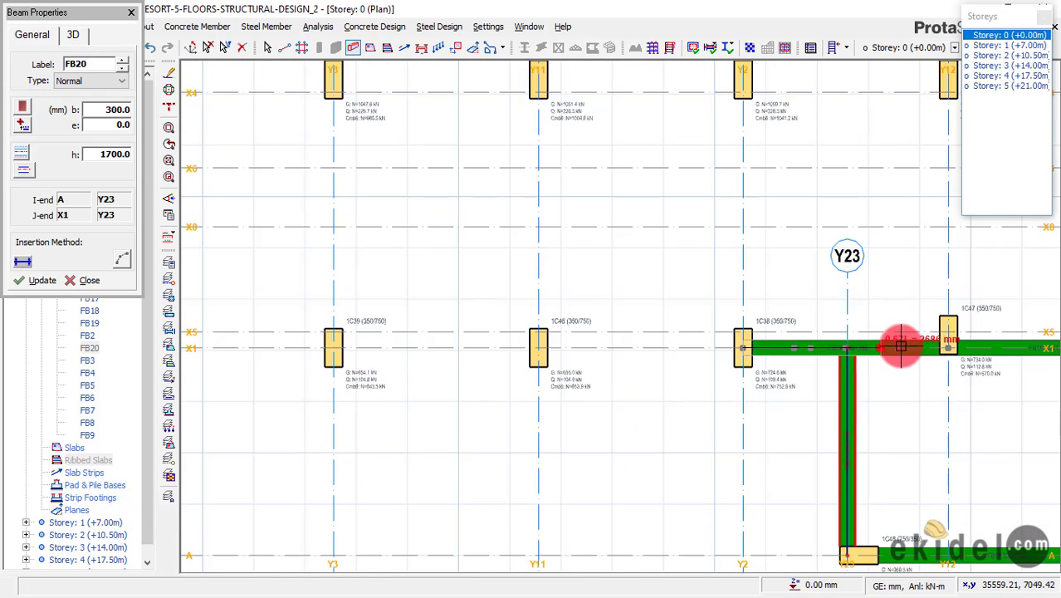
pyautogui.scroll(-3, 901, 347)
pyautogui.scroll(2, 298, 350)
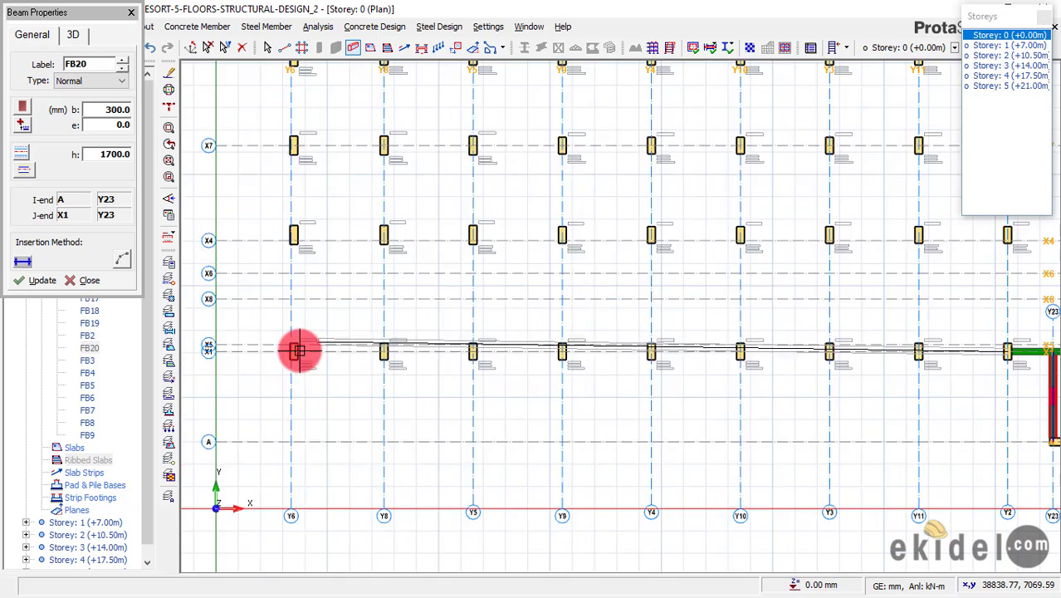
pyautogui.scroll(3, 298, 350)
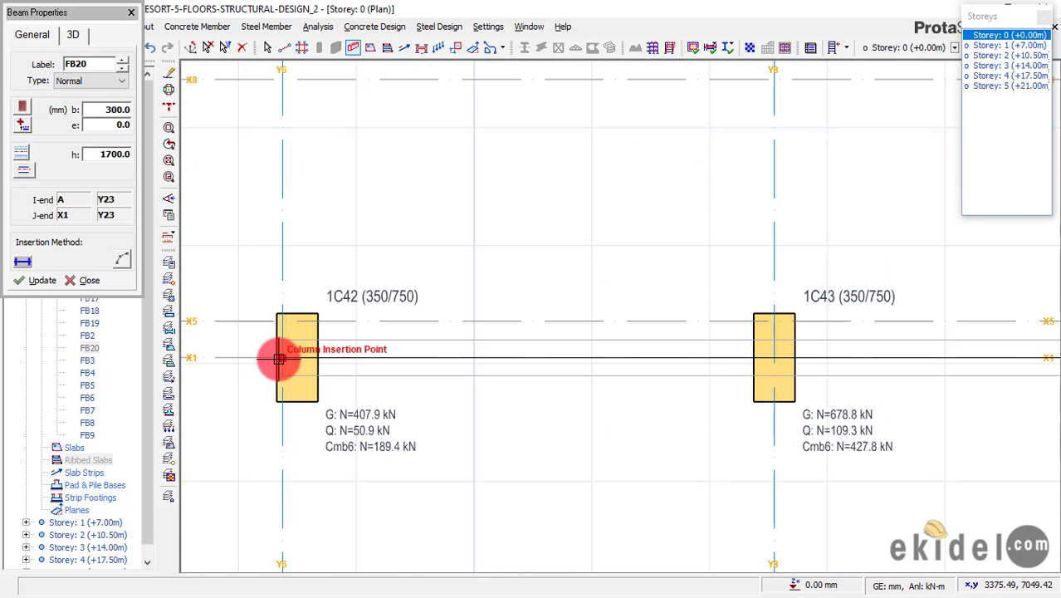
pyautogui.click(288, 357)
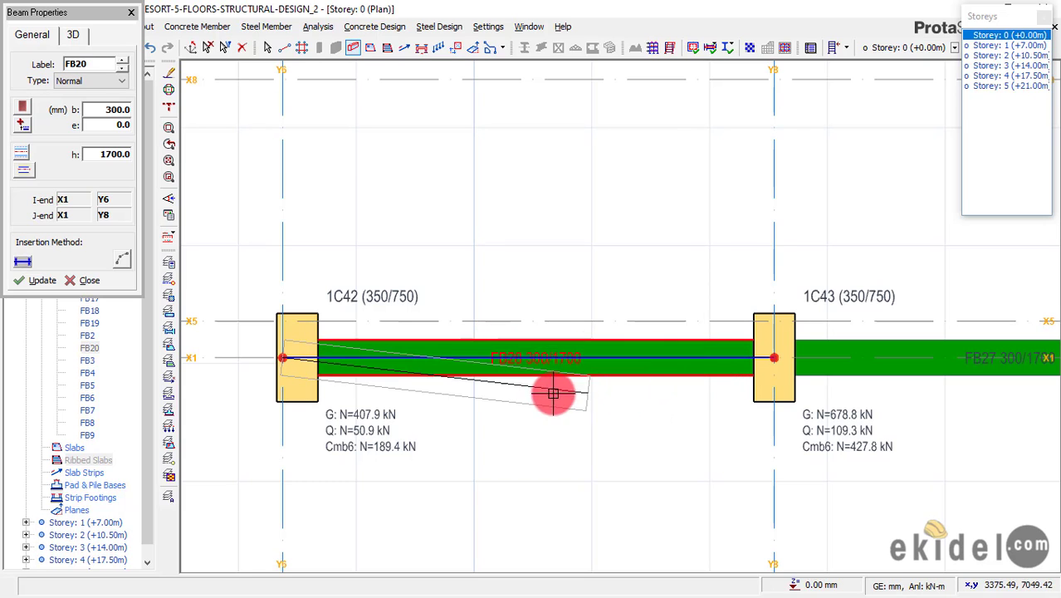
# Insert 300/1700 mm beams along axis Y6 in one run from column 1C42 on axis X1 to column 1C25 on axis X2.
pyautogui.scroll(-5, 469, 308)
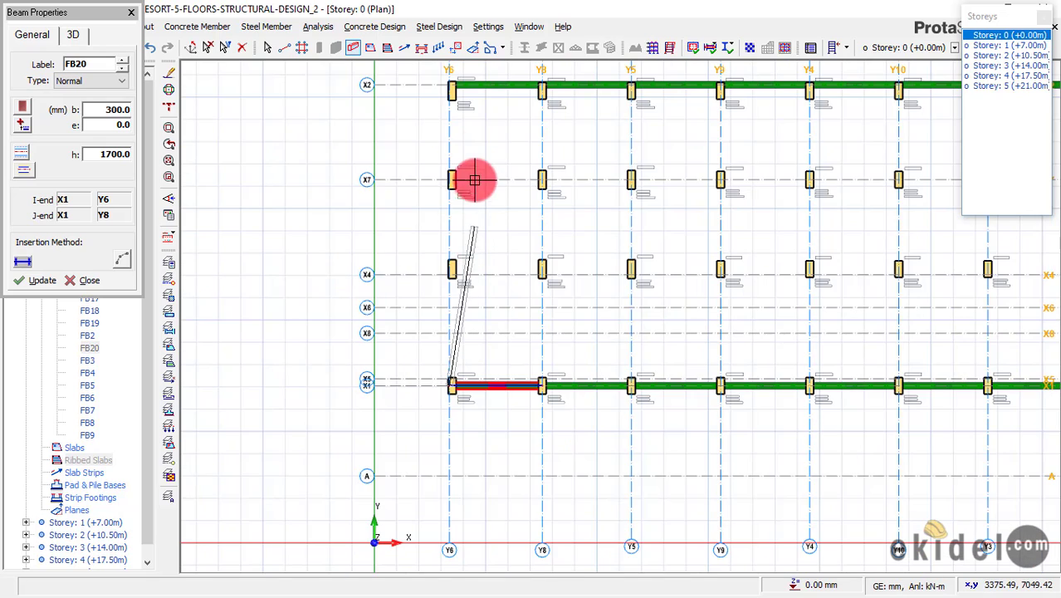
pyautogui.scroll(4, 448, 85)
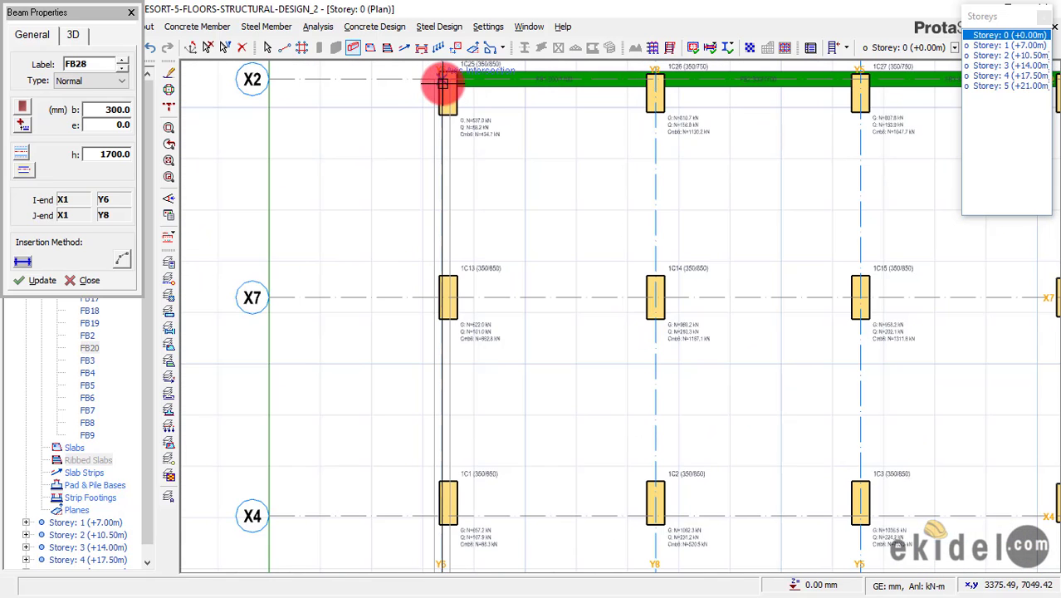
pyautogui.click(444, 83)
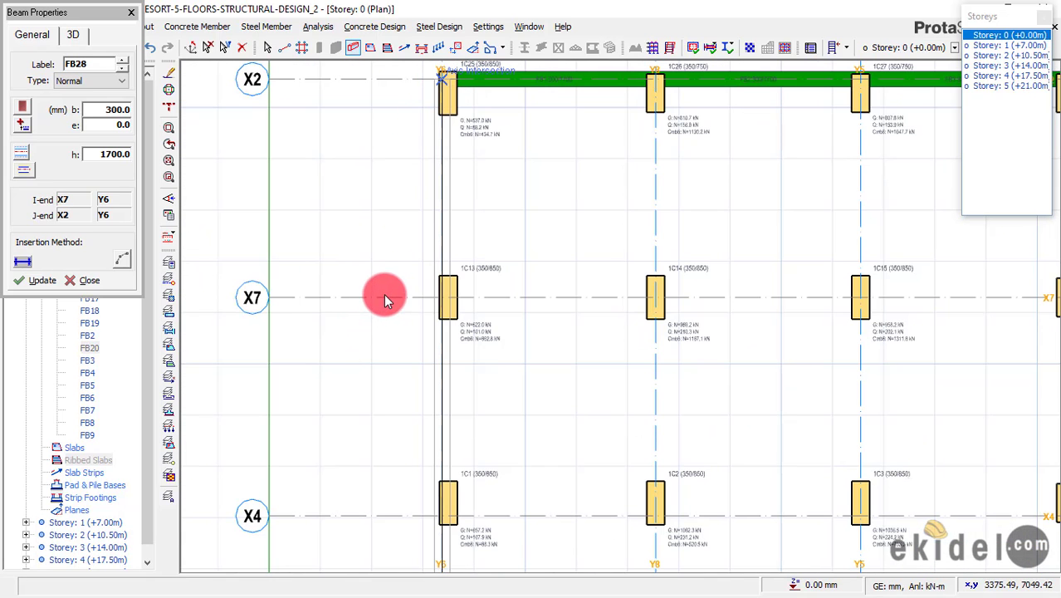
pyautogui.click(384, 296)
pyautogui.scroll(-1, 411, 308)
pyautogui.scroll(-3, 472, 308)
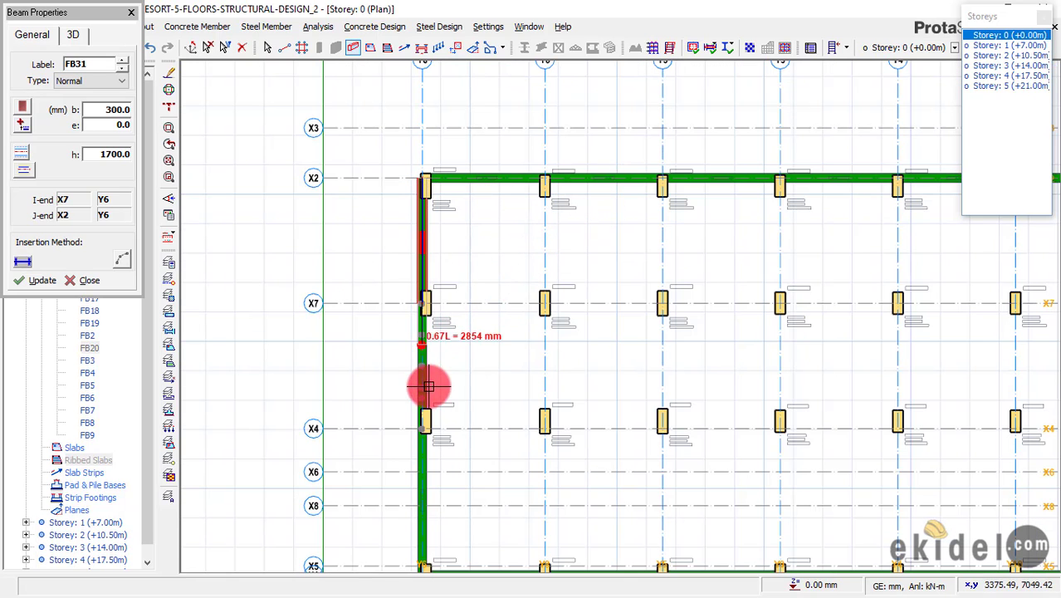
pyautogui.scroll(3, 424, 188)
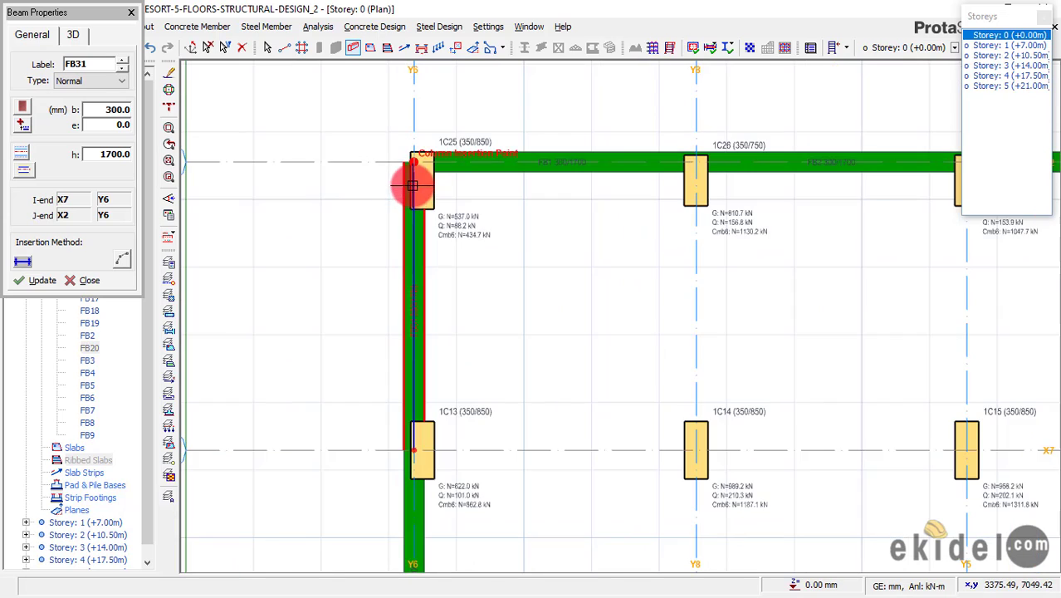
pyautogui.scroll(2, 431, 170)
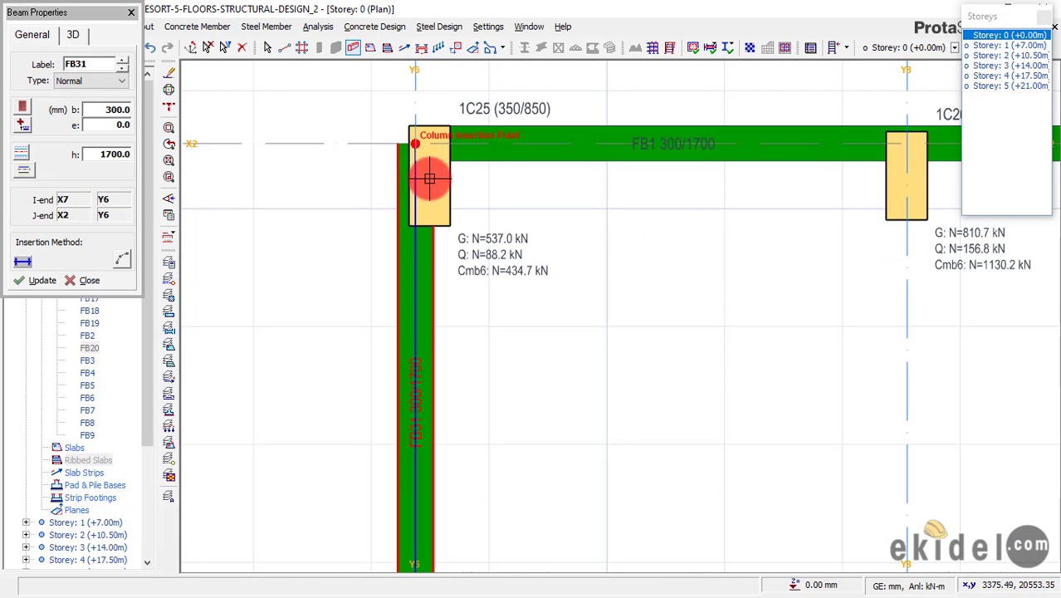
pyautogui.click(414, 173)
pyautogui.scroll(1, 395, 149)
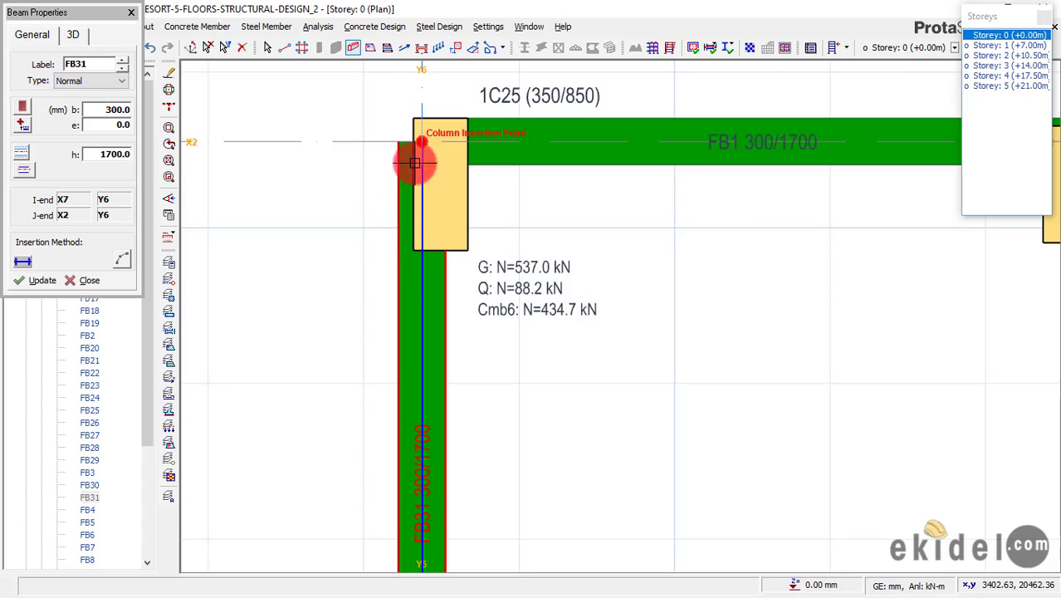
# End the beam chain at column 1C25 on axis X2 and leave beam insertion.
pyautogui.click(405, 137)
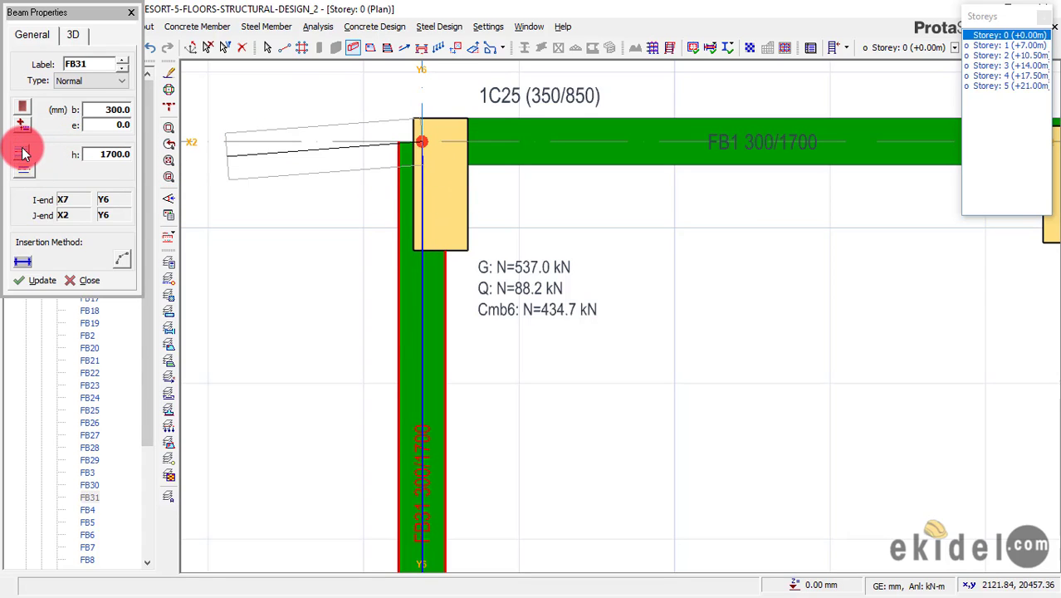
pyautogui.click(23, 155)
pyautogui.click(101, 131)
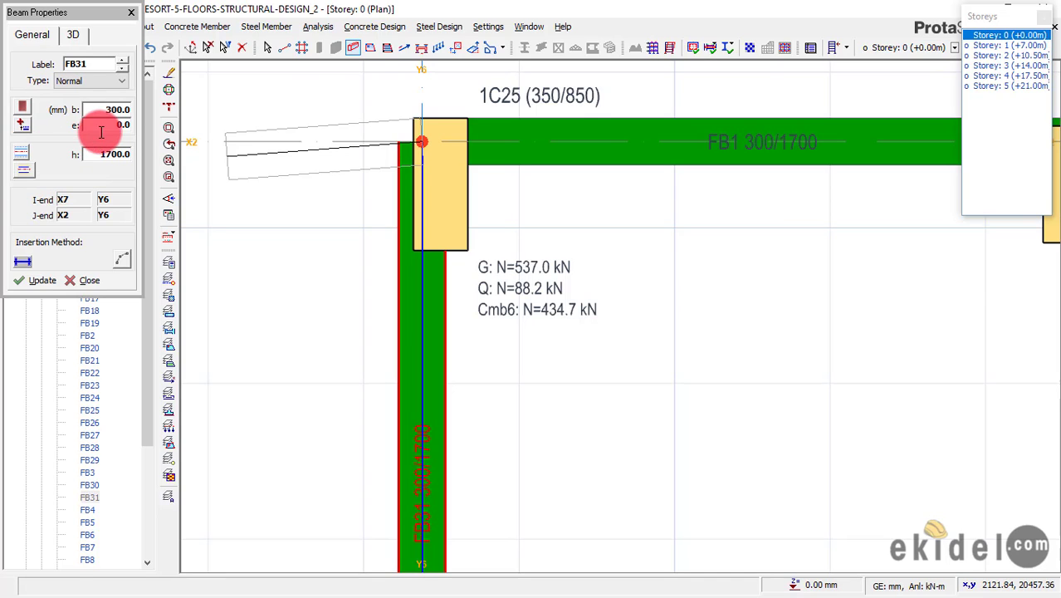
pyautogui.scroll(3, 414, 133)
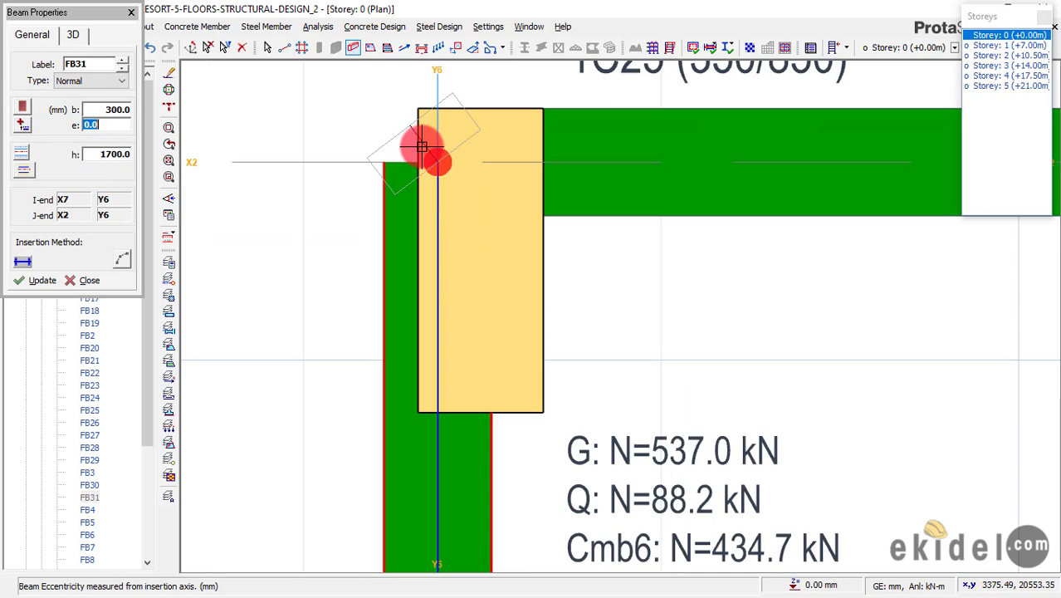
pyautogui.click(449, 170)
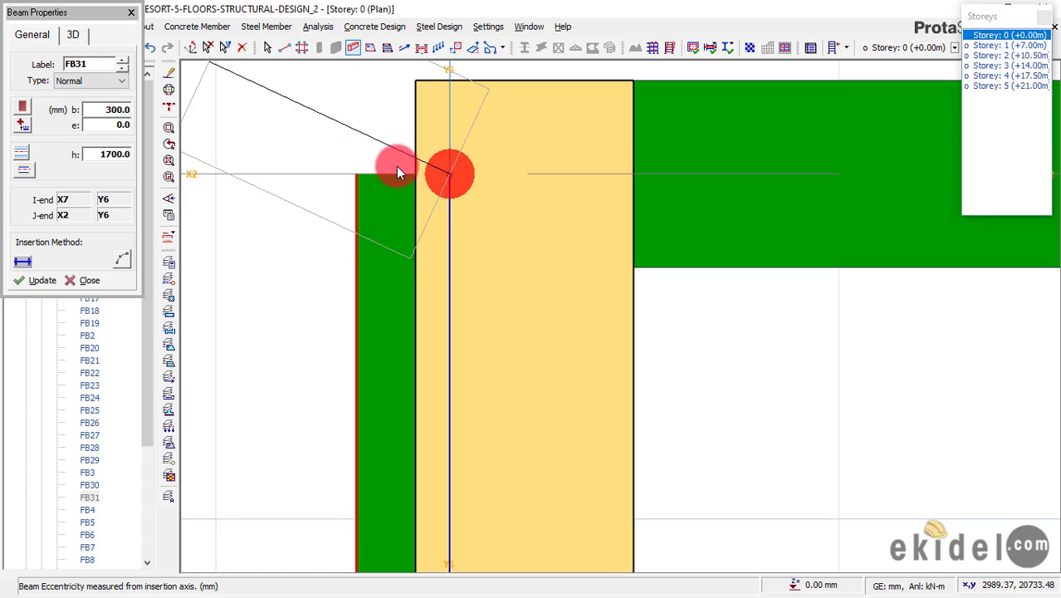
pyautogui.press('Escape')
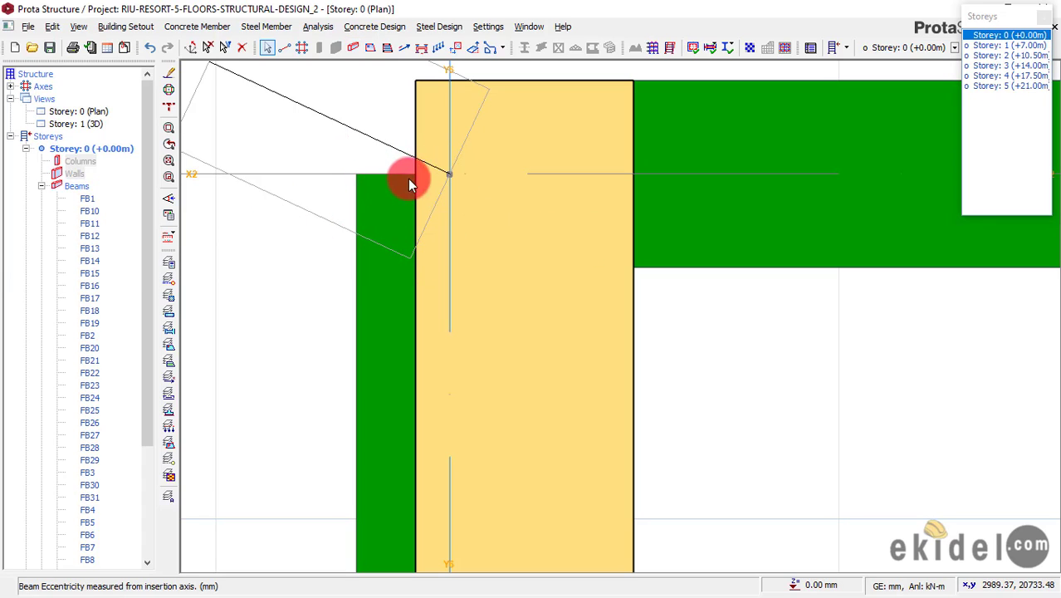
pyautogui.click(355, 173)
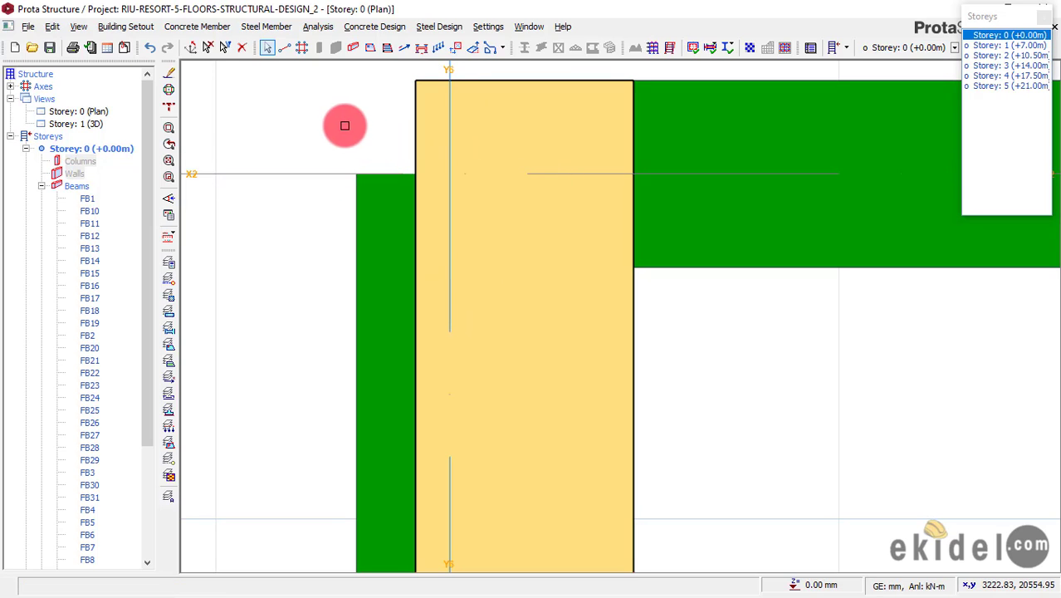
# Try to measure how far the upper corner of the axis Y6 beam projects beyond the outer face of column 1C25.
pyautogui.rightClick(288, 105)
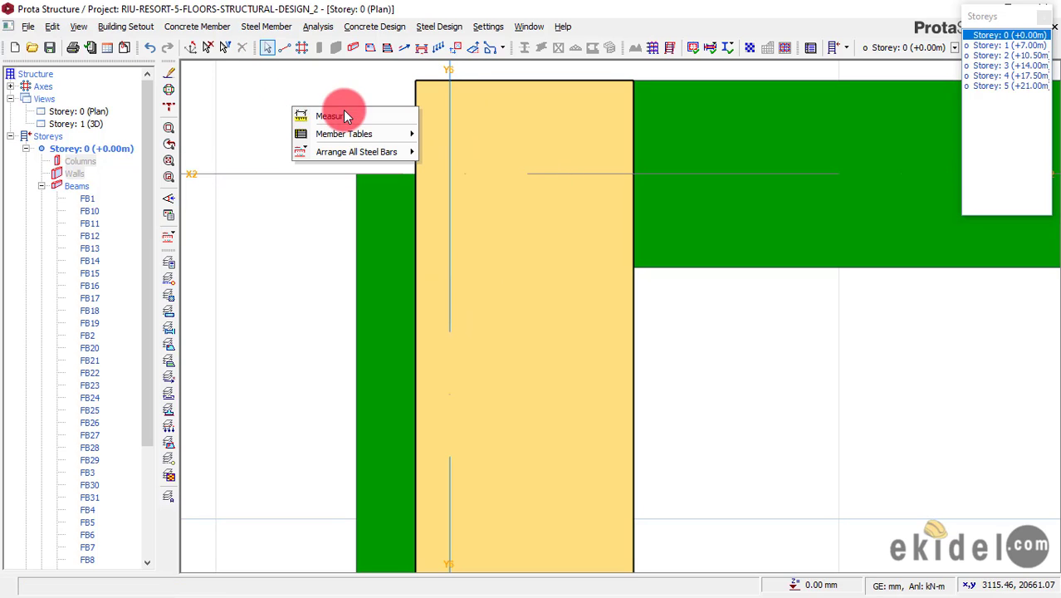
pyautogui.click(344, 109)
pyautogui.scroll(2, 410, 161)
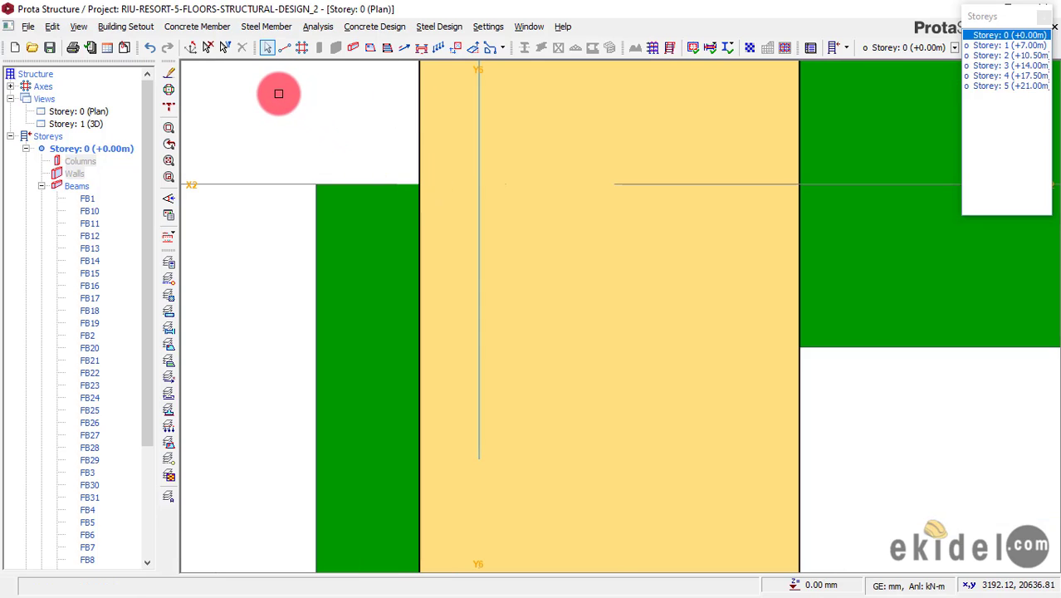
pyautogui.scroll(-2, 403, 125)
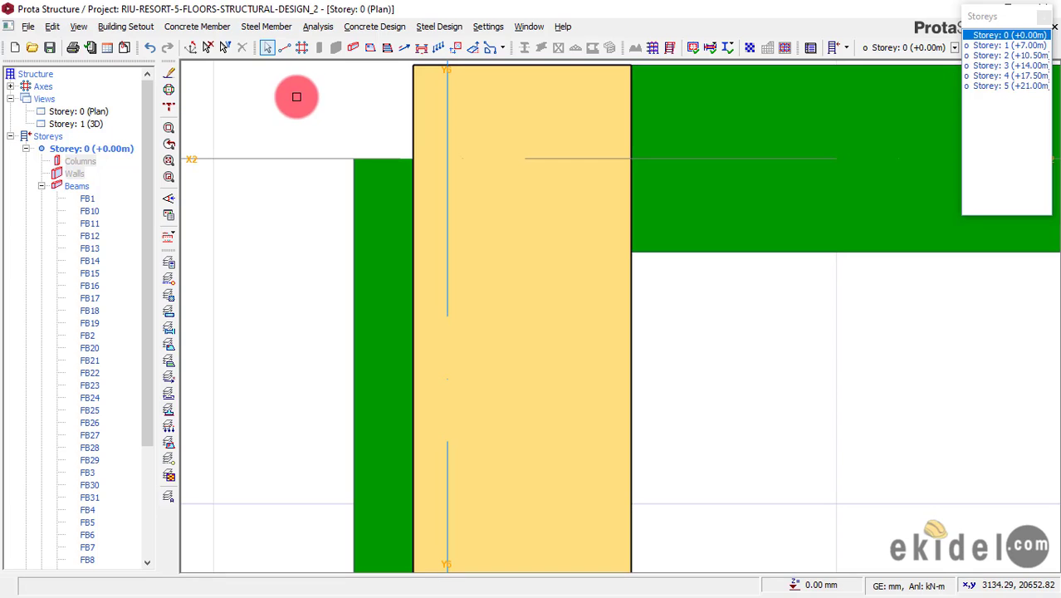
pyautogui.rightClick(297, 97)
pyautogui.click(339, 109)
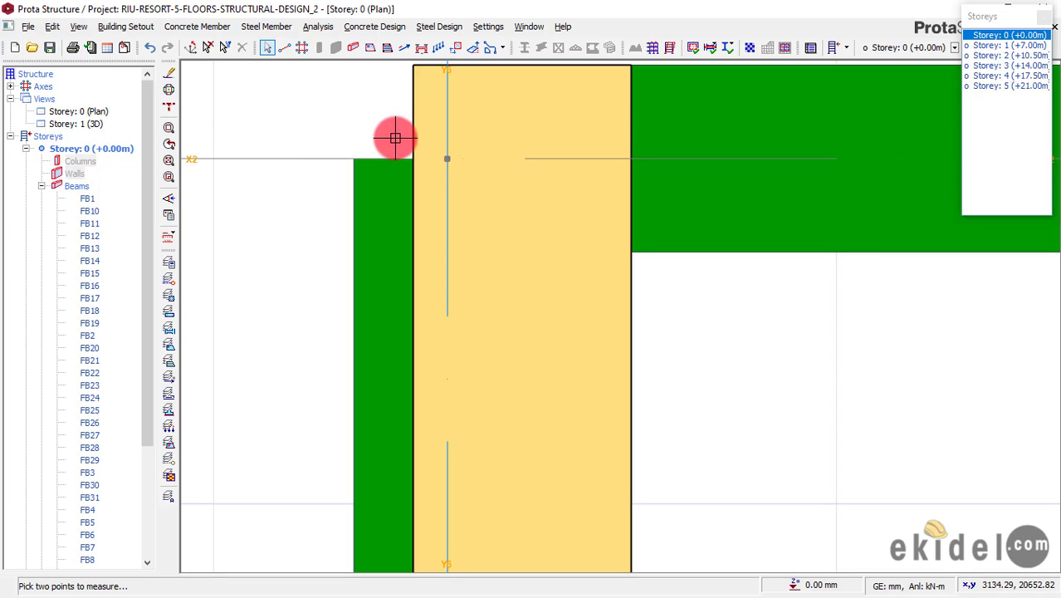
pyautogui.scroll(2, 419, 162)
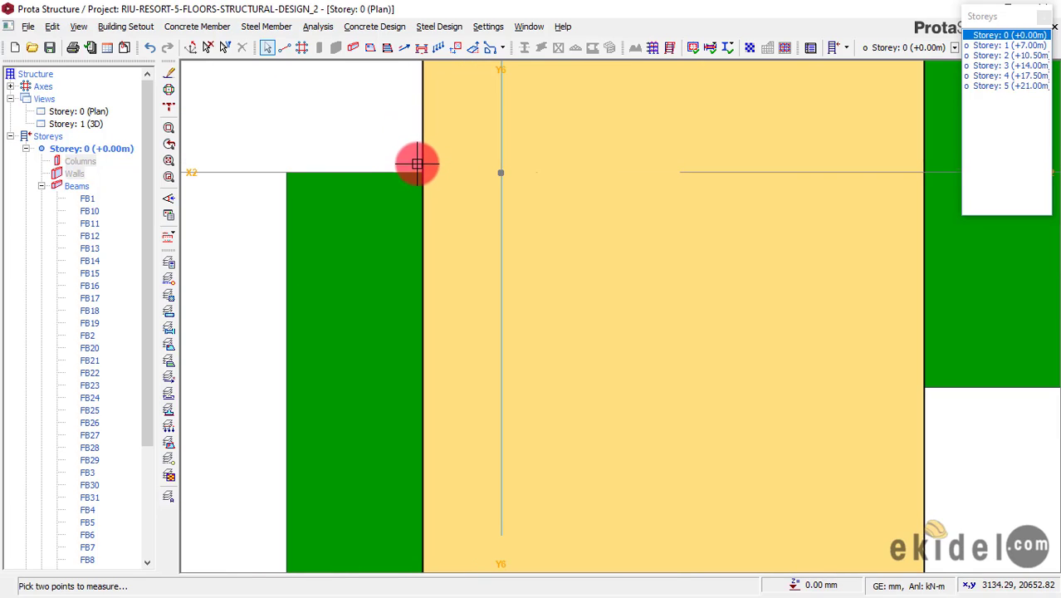
pyautogui.click(286, 172)
pyautogui.click(418, 174)
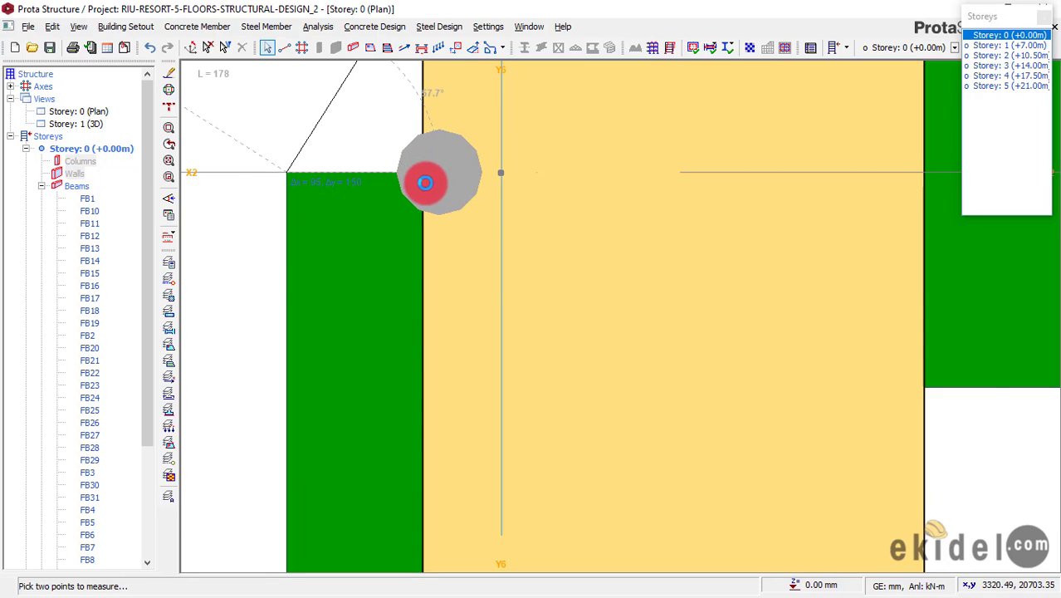
pyautogui.scroll(-2, 481, 198)
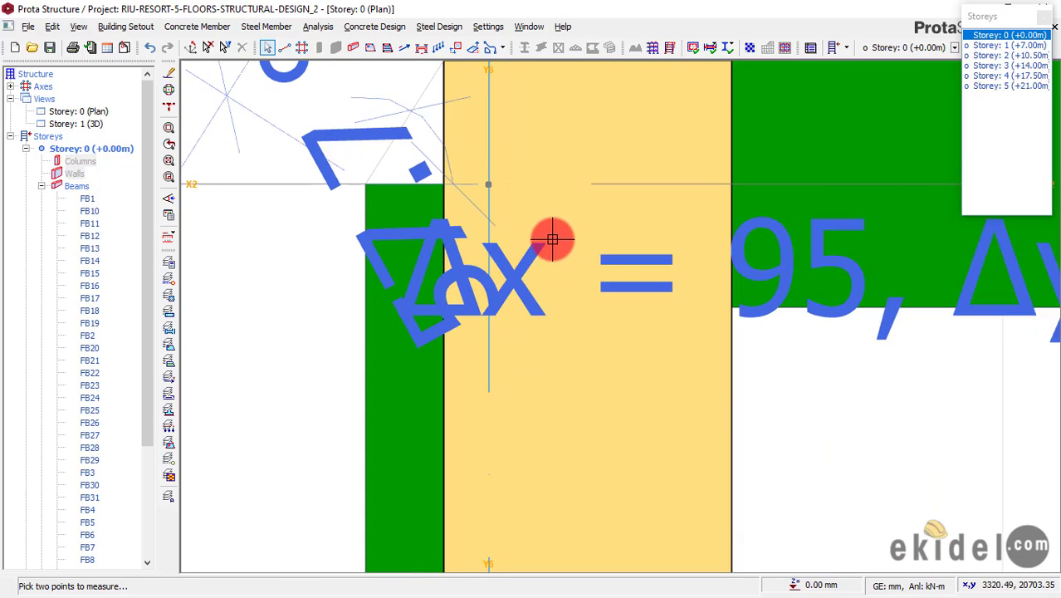
pyautogui.scroll(-3, 592, 249)
pyautogui.scroll(-1, 635, 275)
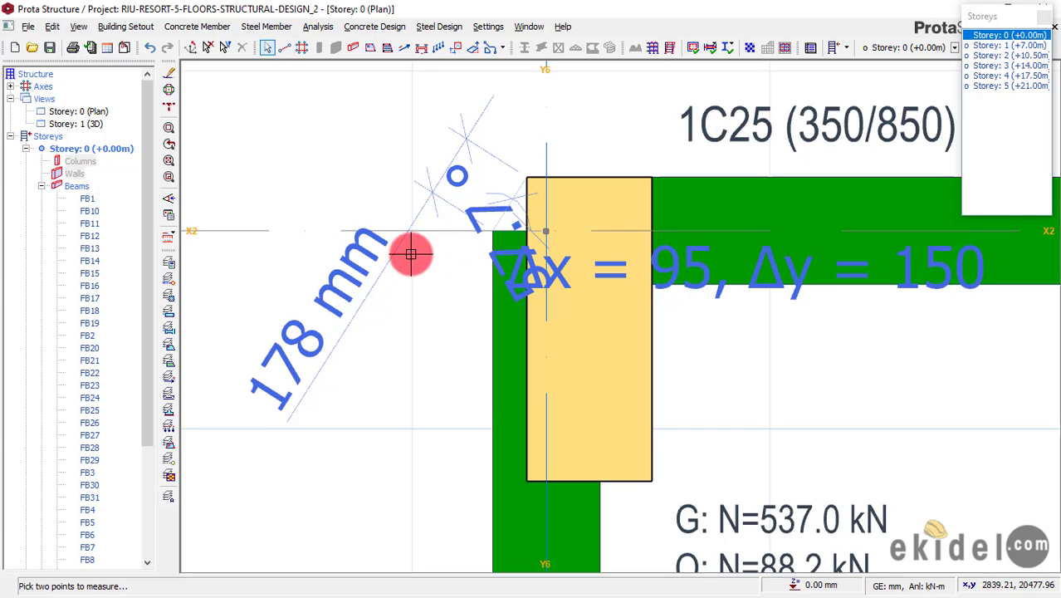
# Measure the beam's projection past column 1C25 again, straight along axis X2 from the beam corner to the column face.
pyautogui.scroll(2, 515, 210)
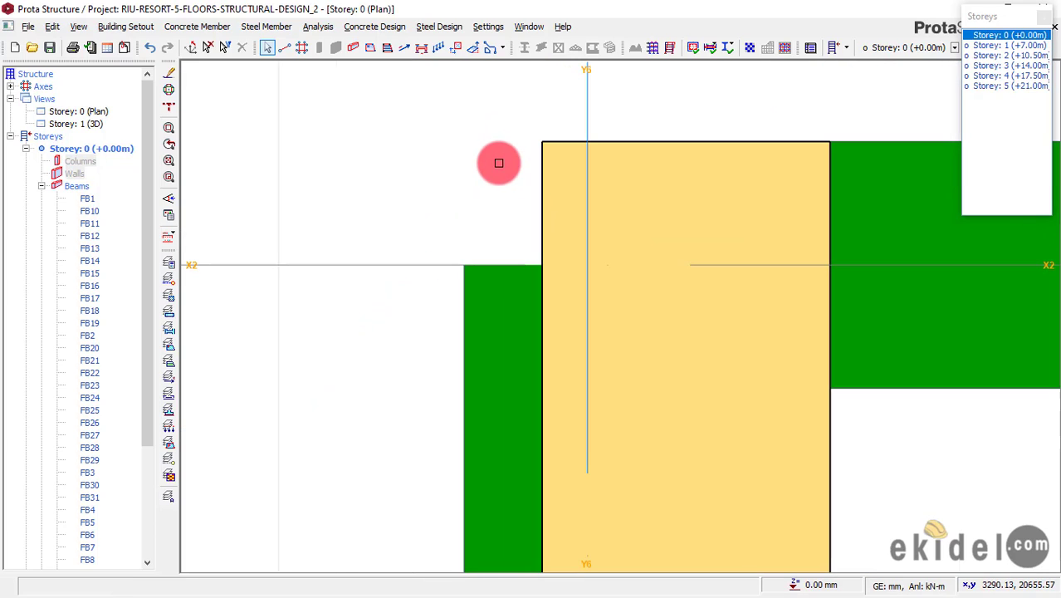
pyautogui.rightClick(472, 137)
pyautogui.click(496, 149)
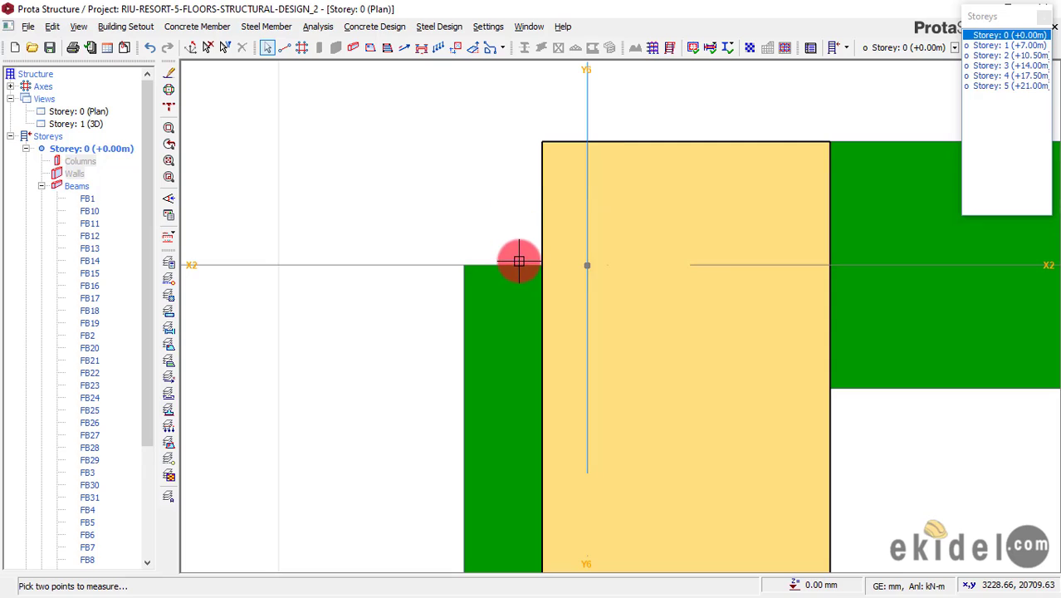
pyautogui.scroll(3, 519, 262)
pyautogui.click(558, 268)
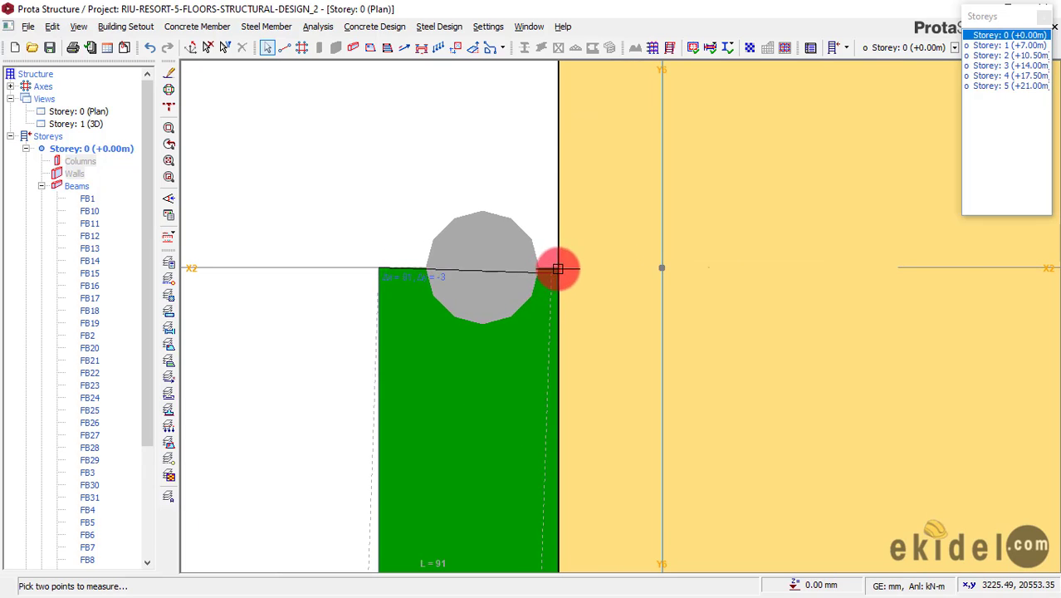
pyautogui.scroll(-1, 561, 269)
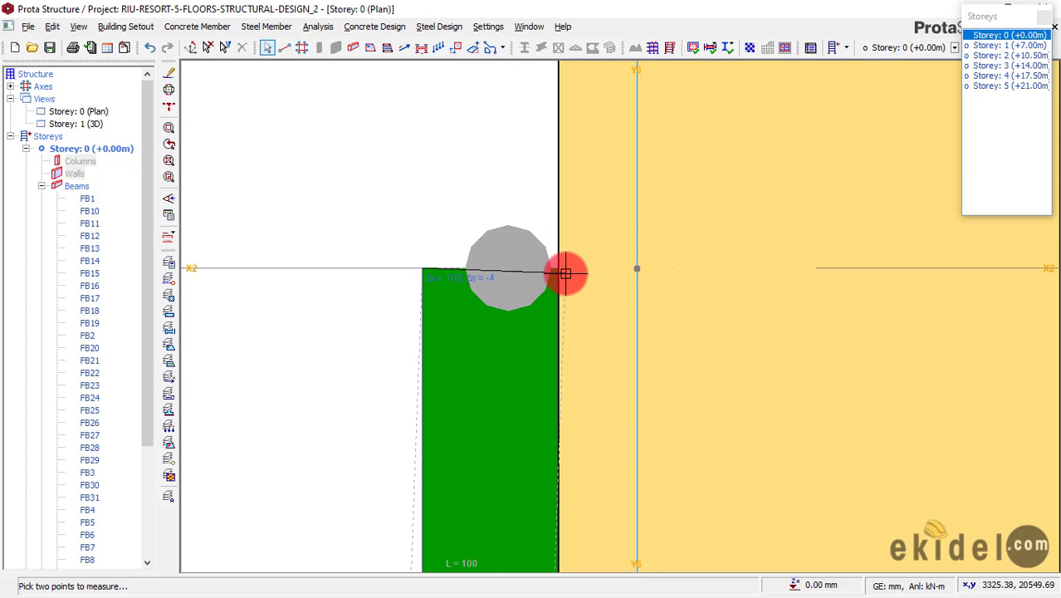
pyautogui.click(565, 273)
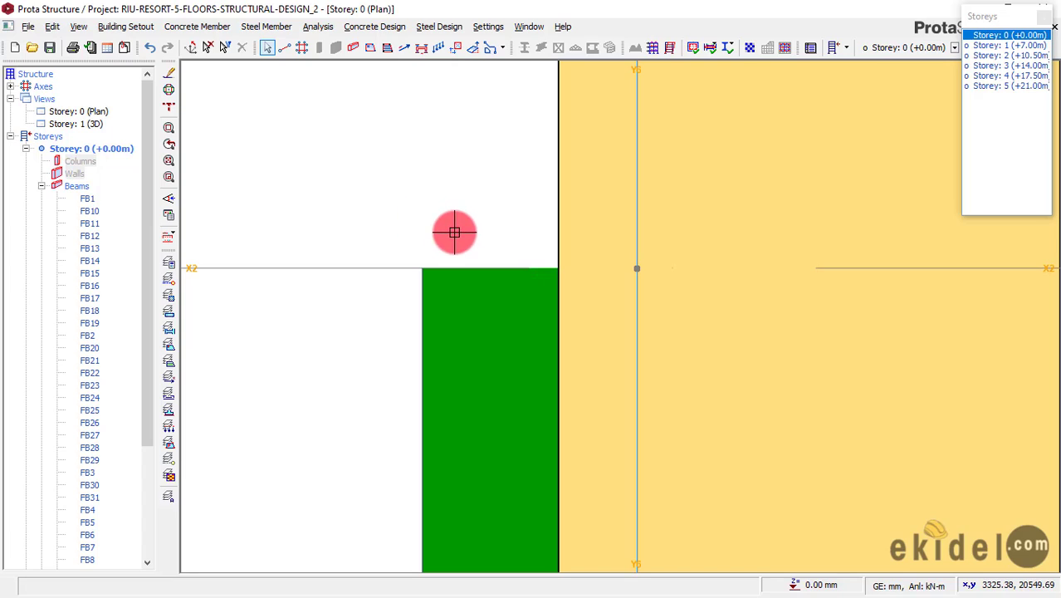
pyautogui.scroll(-2, 458, 226)
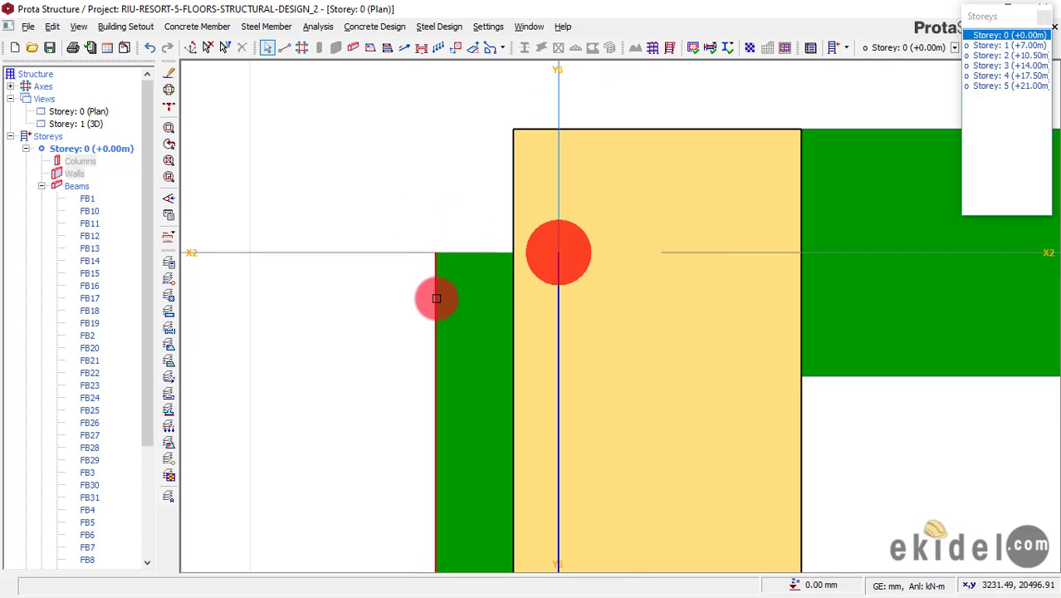
# Set the eccentricity of the axis Y6 beam FB31 at column 1C25 to 95 mm and update the beam.
pyautogui.rightClick(446, 204)
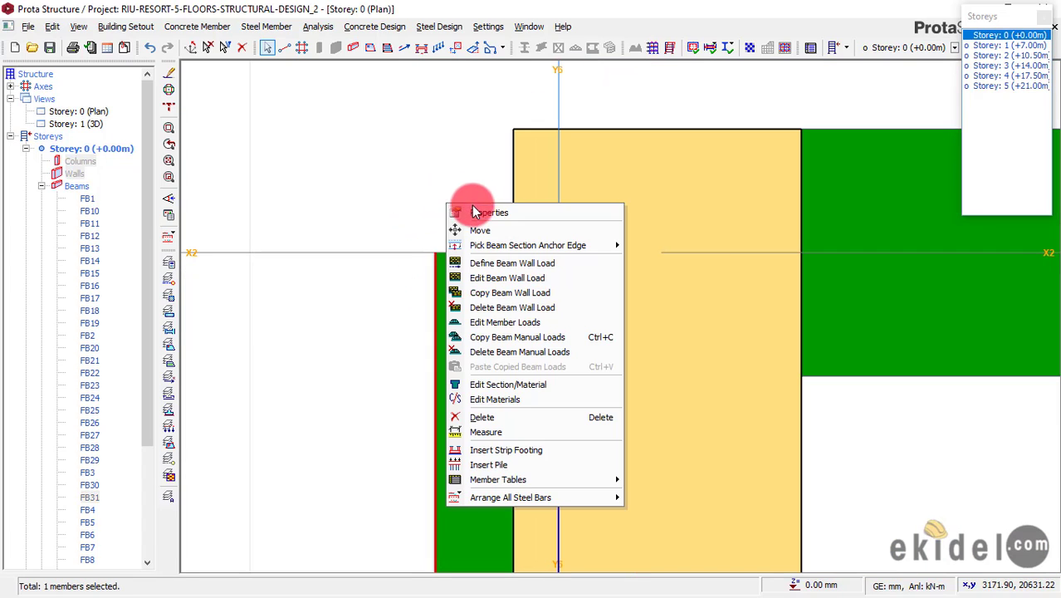
pyautogui.click(481, 213)
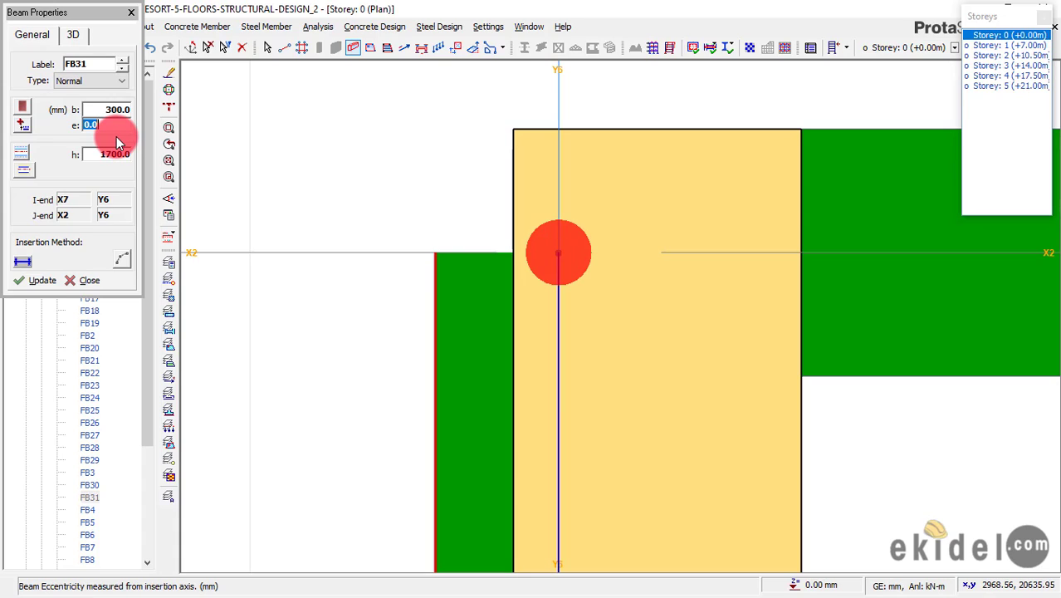
pyautogui.write('5')
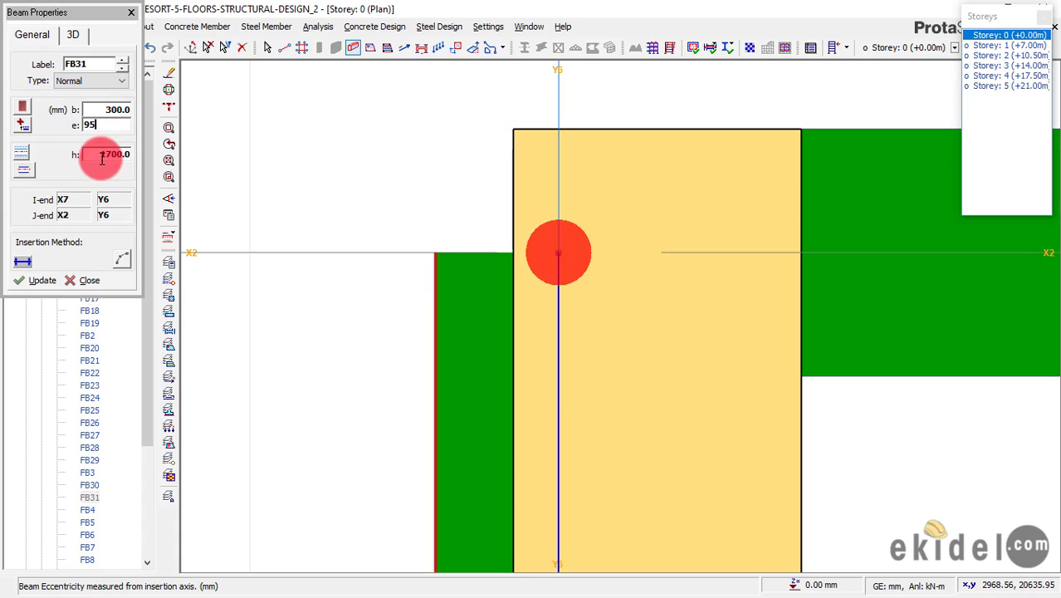
pyautogui.click(43, 280)
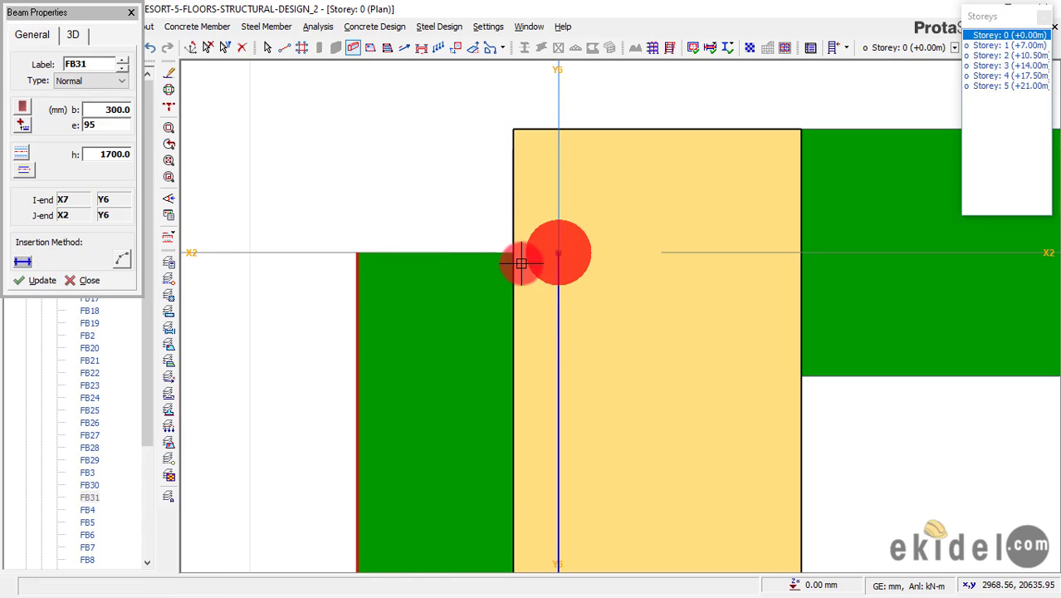
# Reverse the eccentricity of beam FB31 to -95 mm, update the beam and close its properties.
pyautogui.scroll(-4, 497, 217)
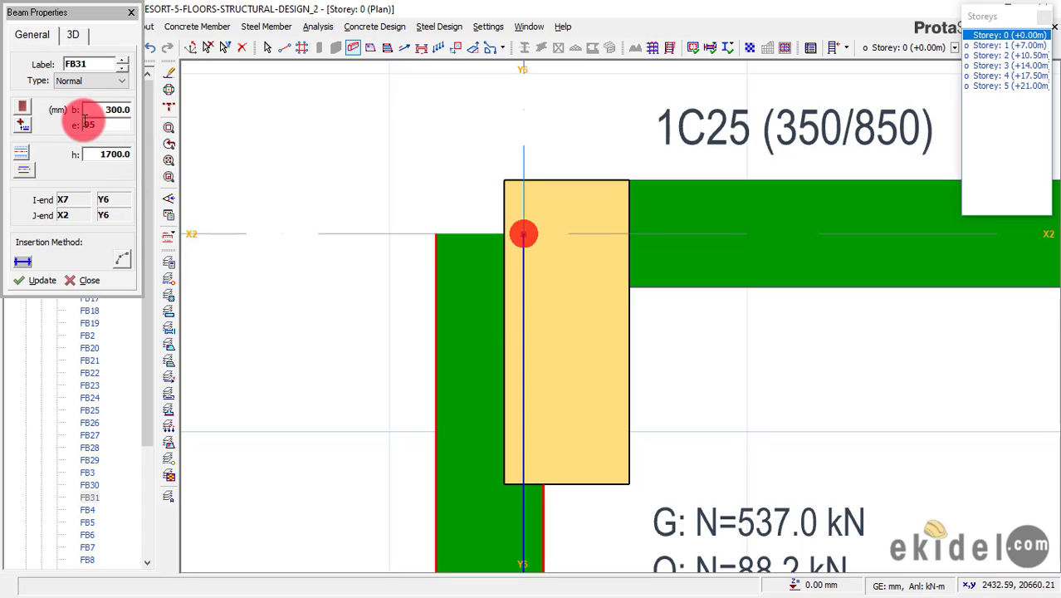
pyautogui.click(86, 125)
pyautogui.write('-')
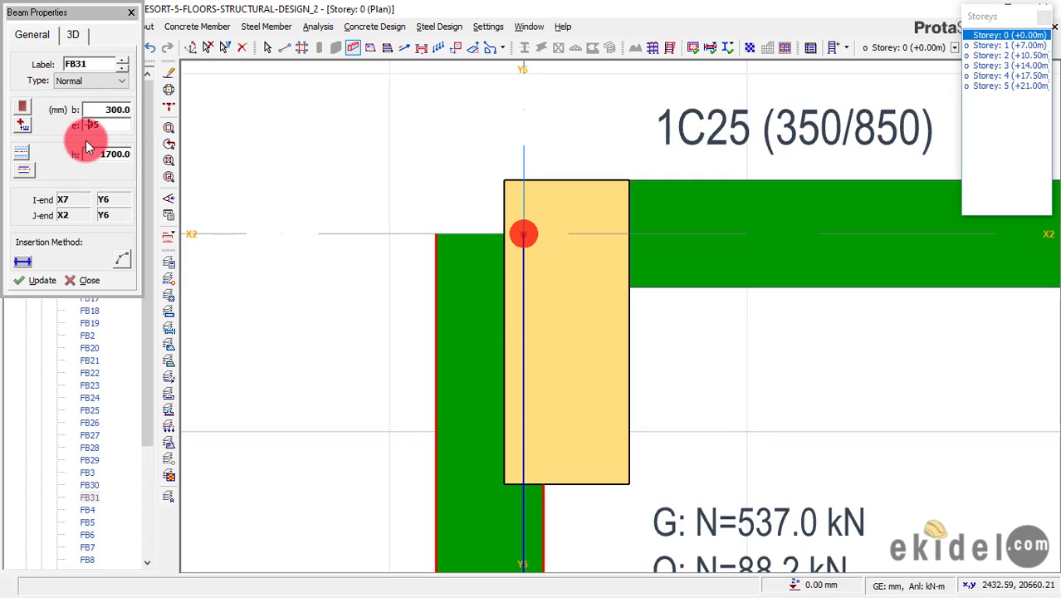
pyautogui.click(38, 280)
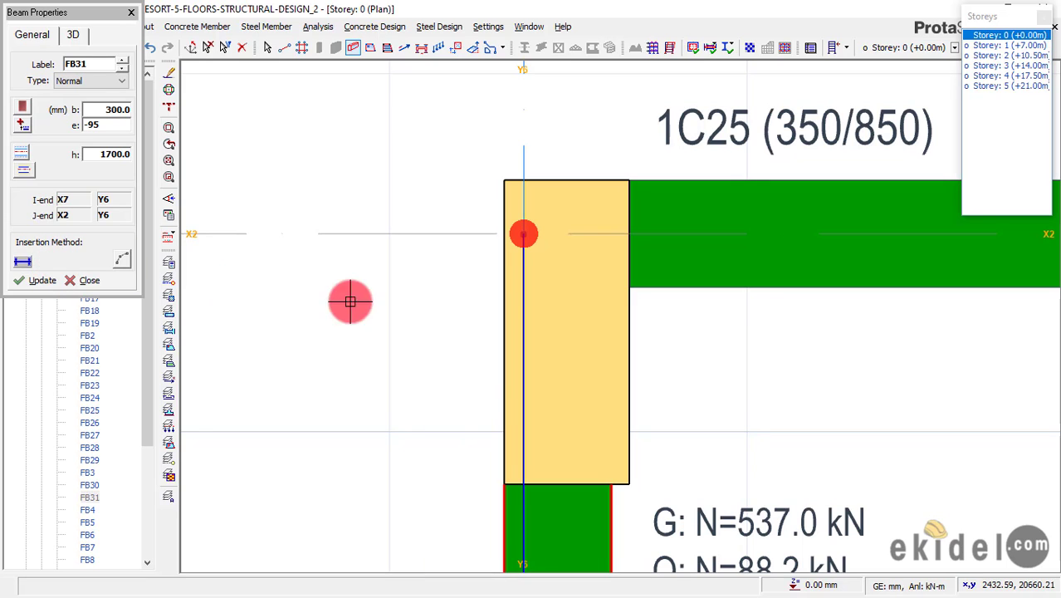
pyautogui.scroll(3, 525, 267)
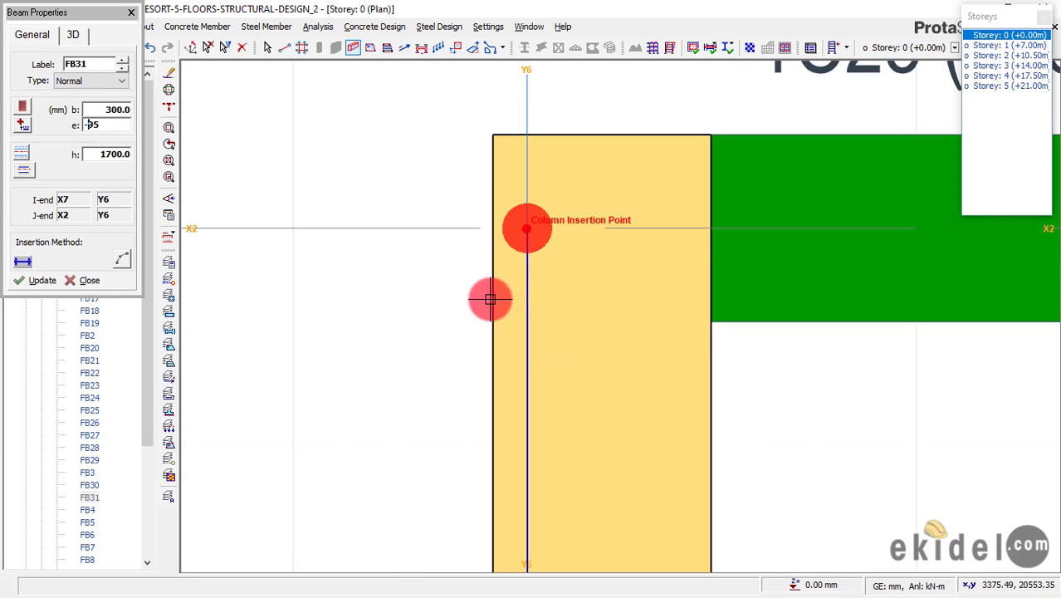
pyautogui.scroll(-3, 509, 195)
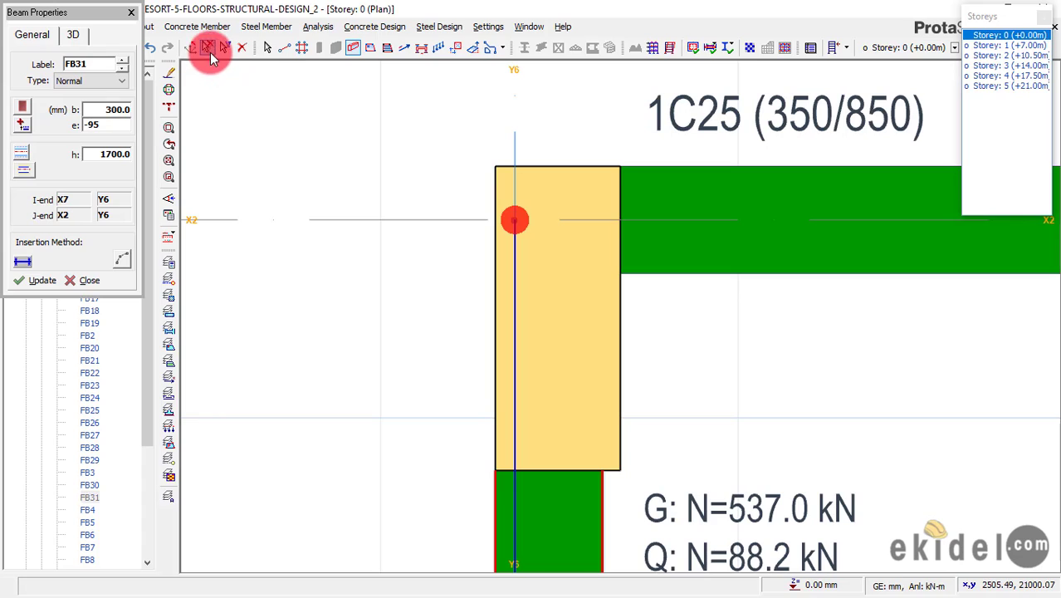
pyautogui.click(208, 50)
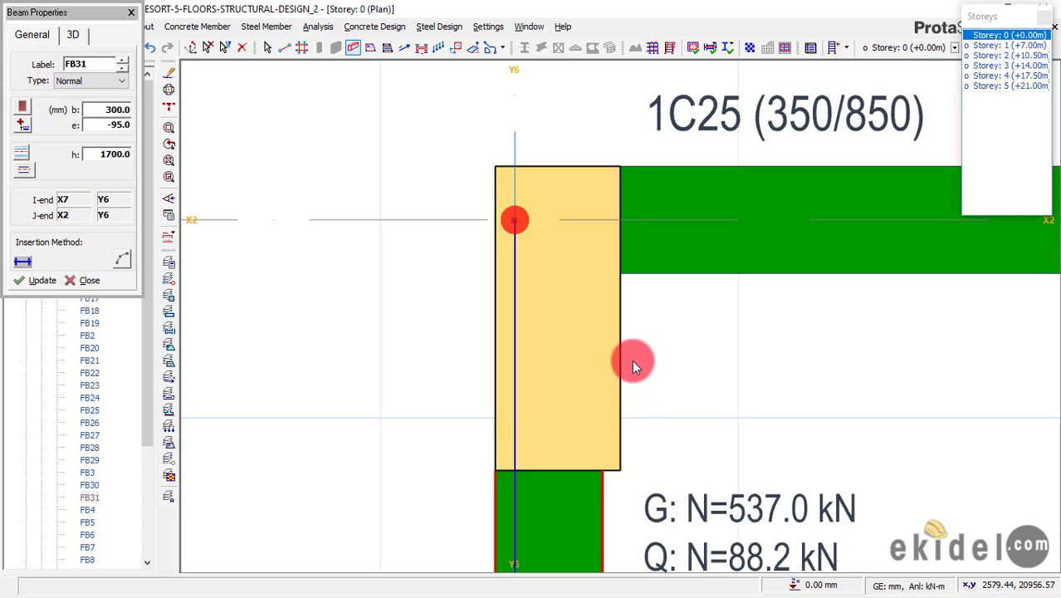
pyautogui.press('Escape')
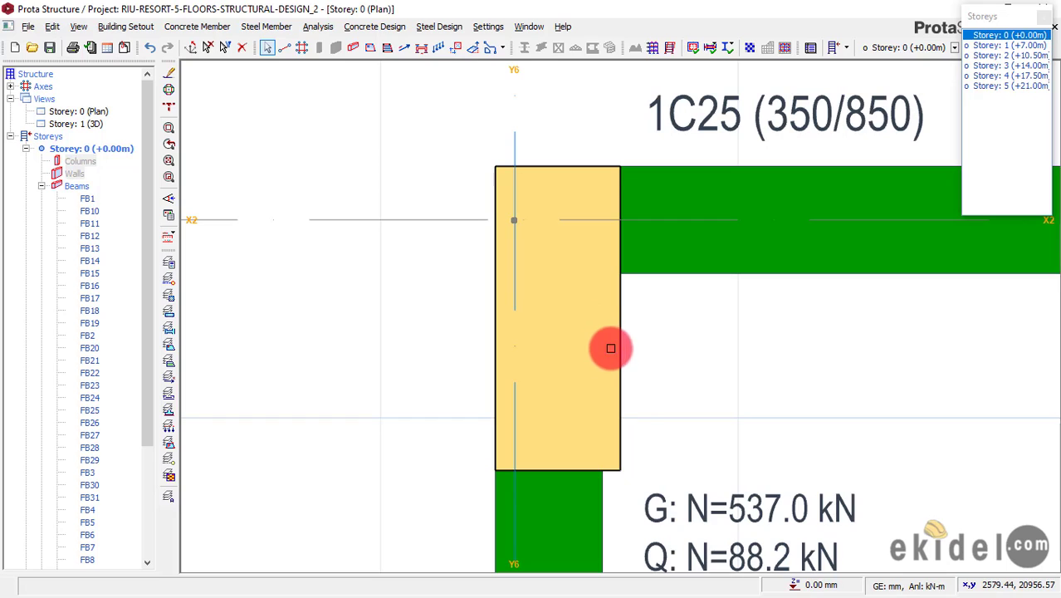
# Set the width of the axis Y6 beam FB31 to 350 mm and update the beam.
pyautogui.scroll(-1, 613, 390)
pyautogui.scroll(4, 610, 398)
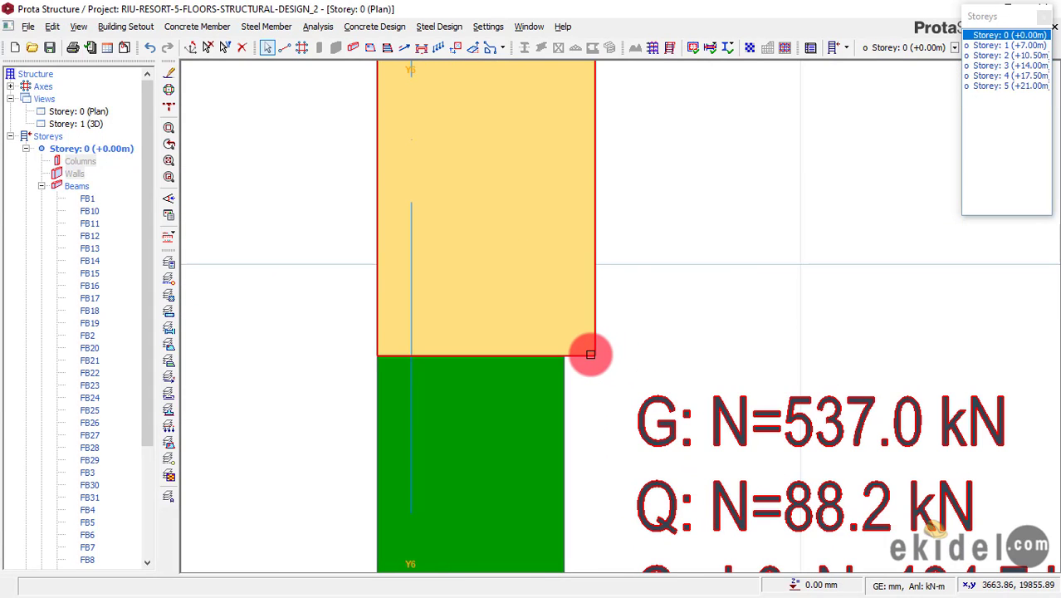
pyautogui.moveTo(590, 355)
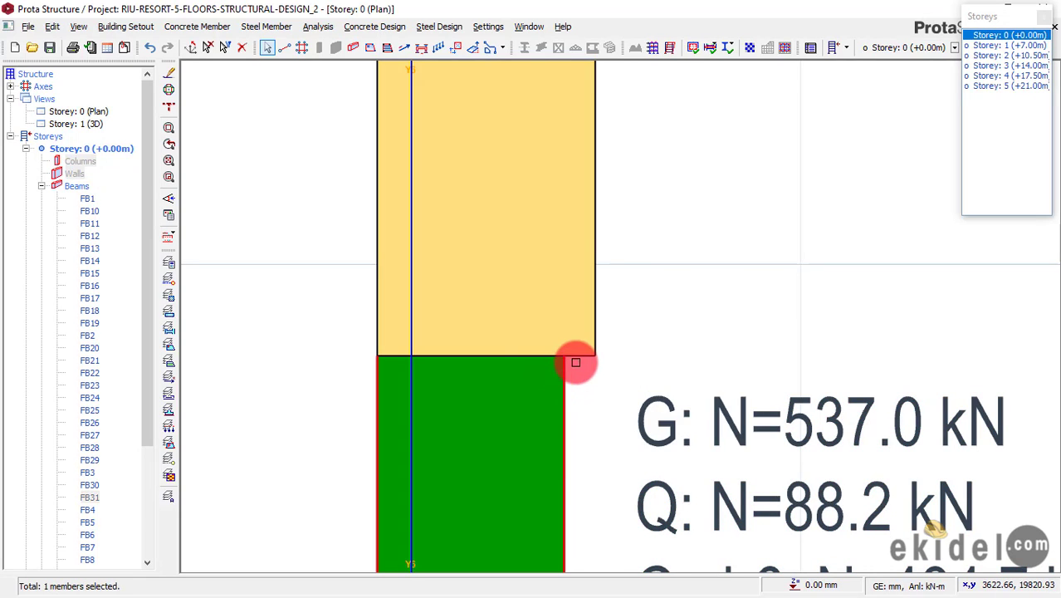
pyautogui.scroll(-1, 597, 330)
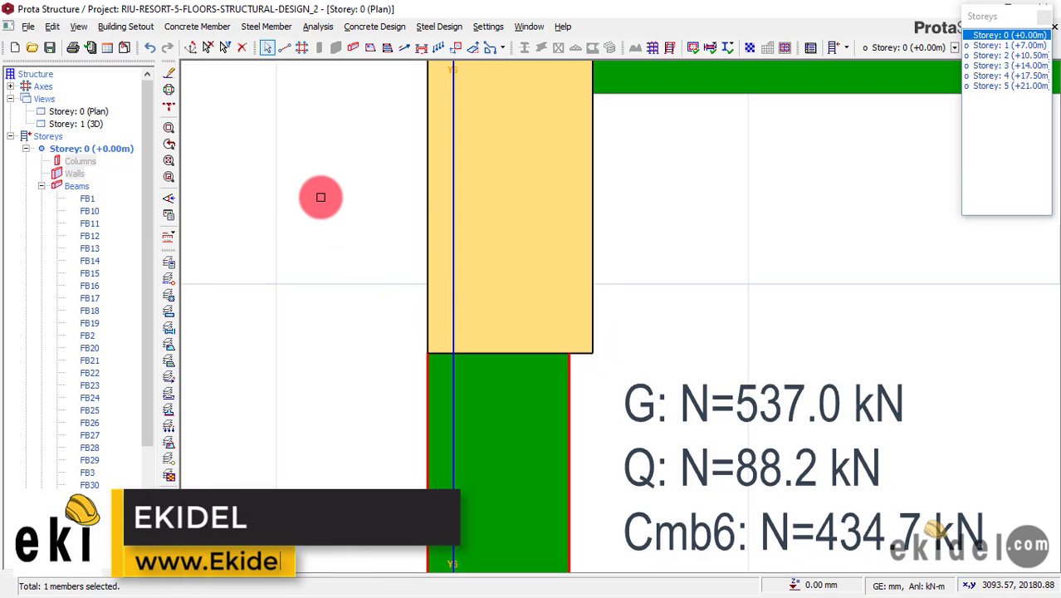
pyautogui.rightClick(323, 198)
pyautogui.click(371, 209)
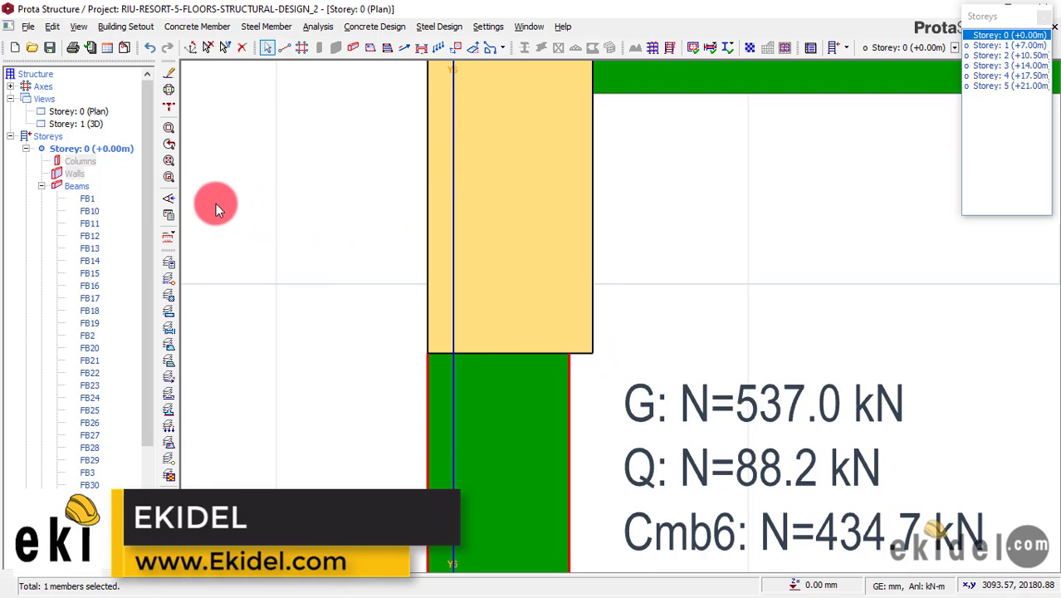
pyautogui.click(560, 361)
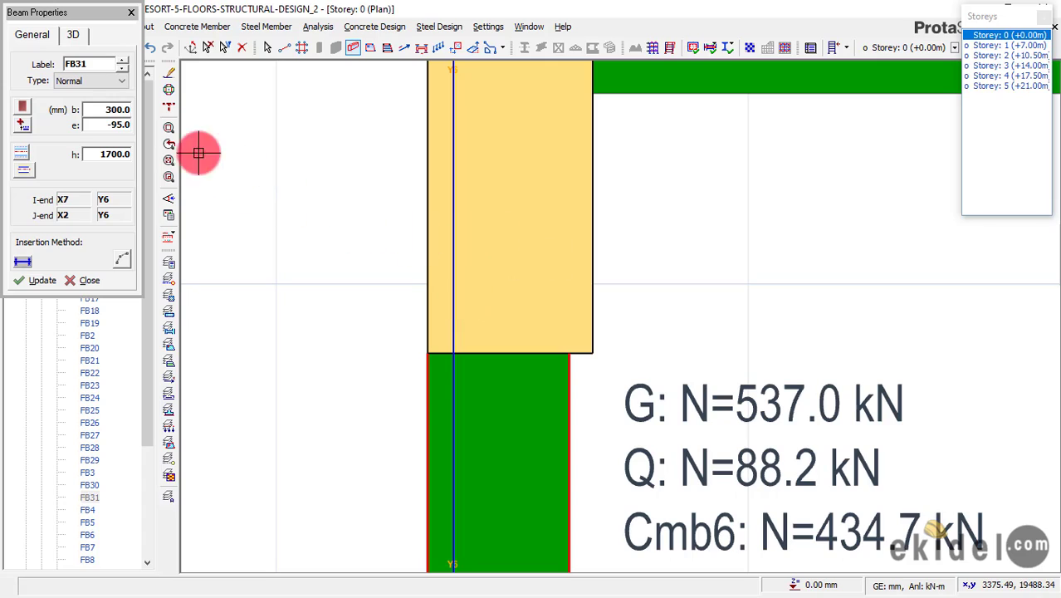
pyautogui.doubleClick(121, 110)
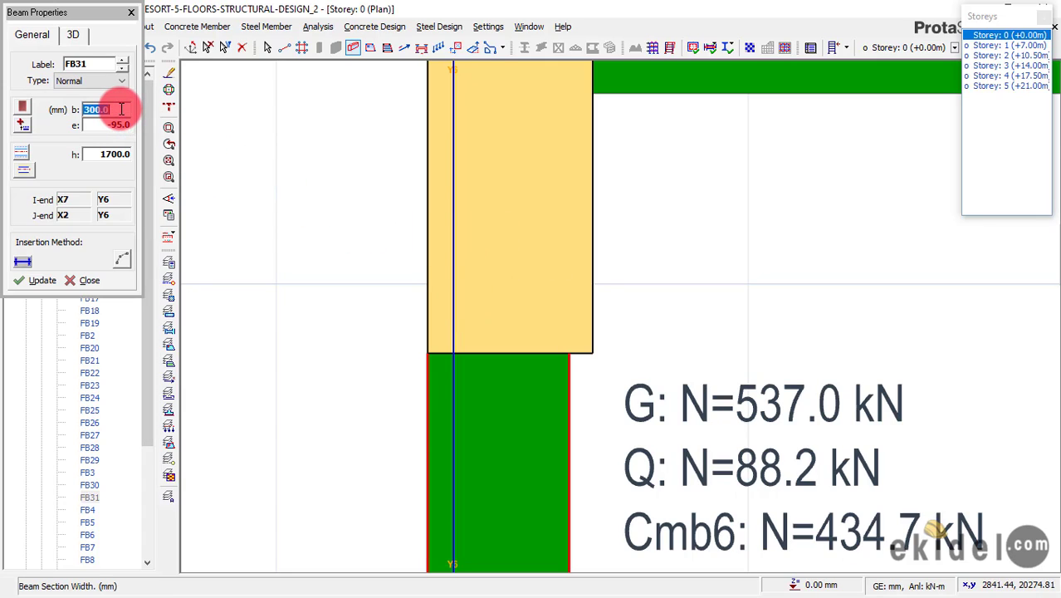
pyautogui.write('350')
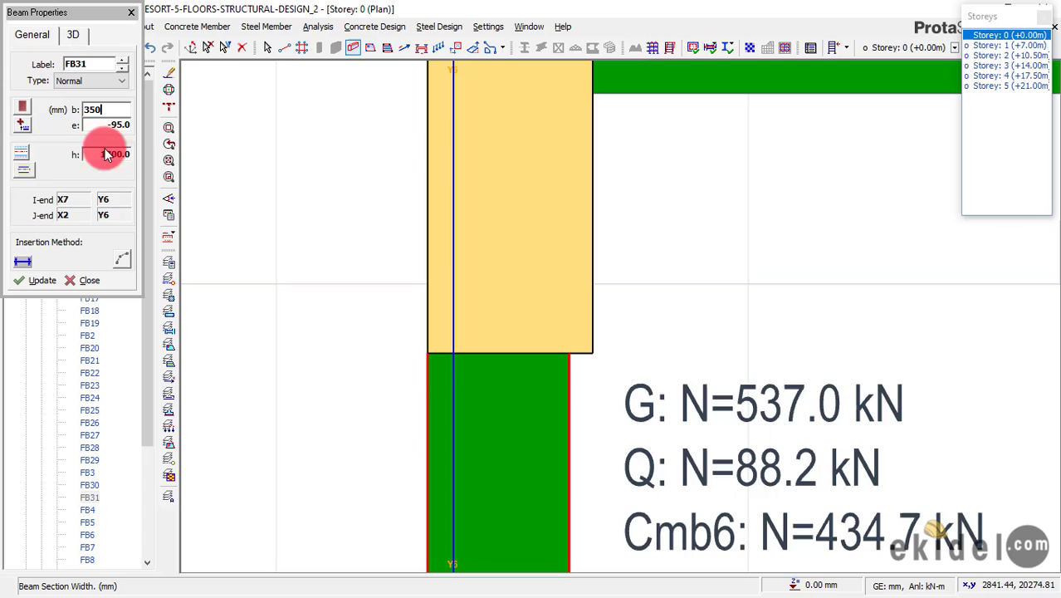
pyautogui.click(41, 281)
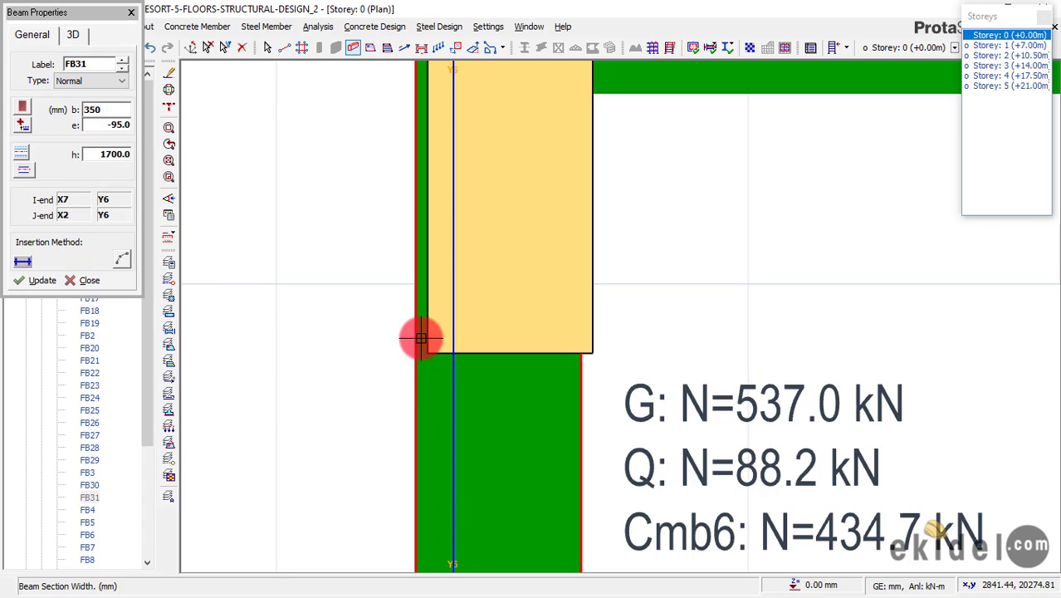
# Set the eccentricity of beam FB31 to -85 mm and update the beam.
pyautogui.doubleClick(113, 125)
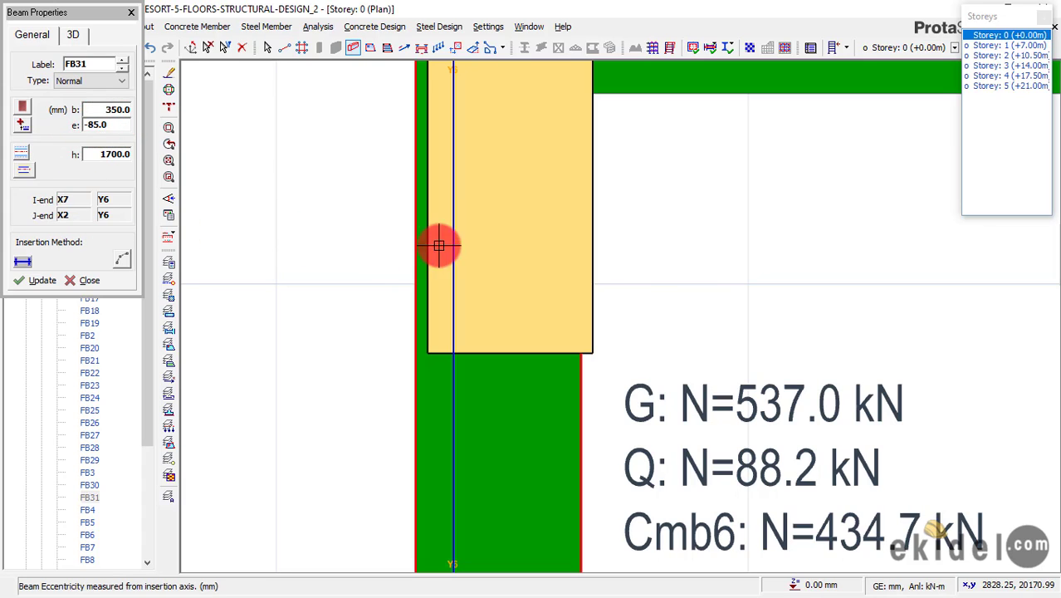
pyautogui.click(38, 280)
pyautogui.click(83, 280)
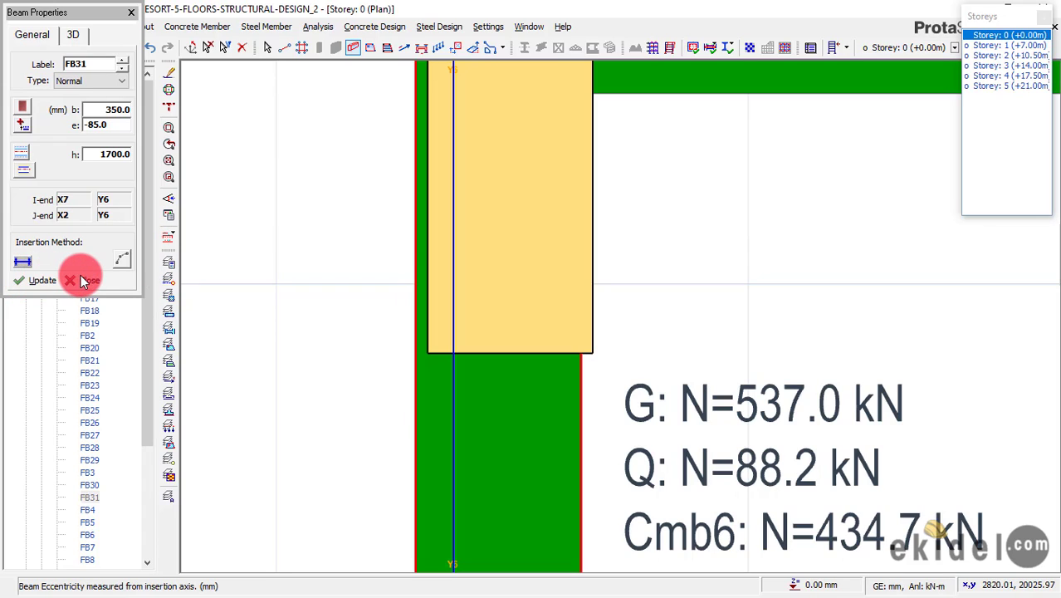
pyautogui.click(39, 280)
# Change the eccentricity of beam FB31 to -125 mm, update it and check its edges against column 1C25.
pyautogui.doubleClick(94, 126)
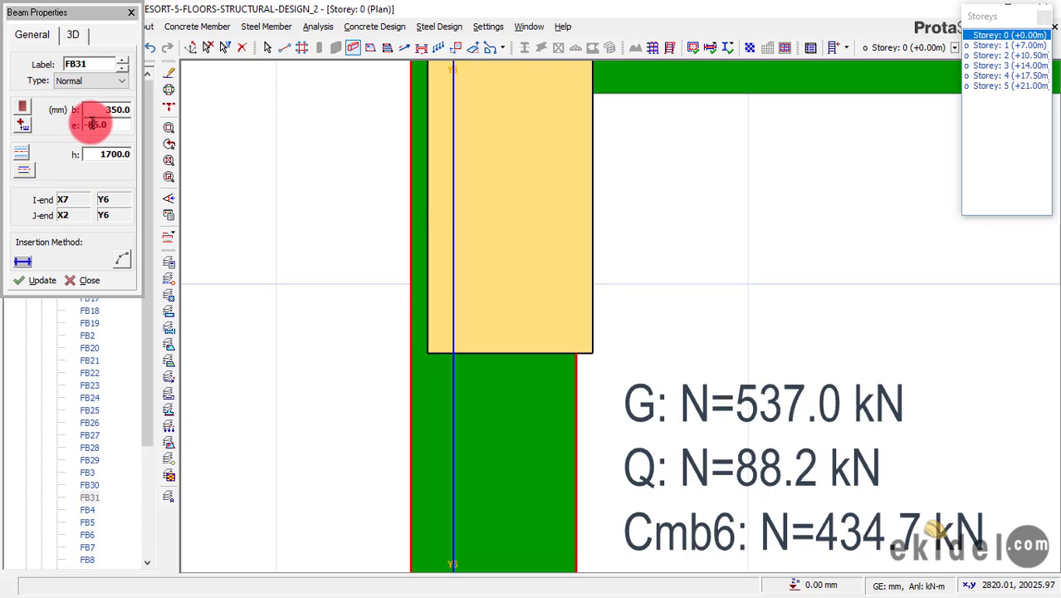
pyautogui.click(42, 281)
pyautogui.scroll(2, 421, 357)
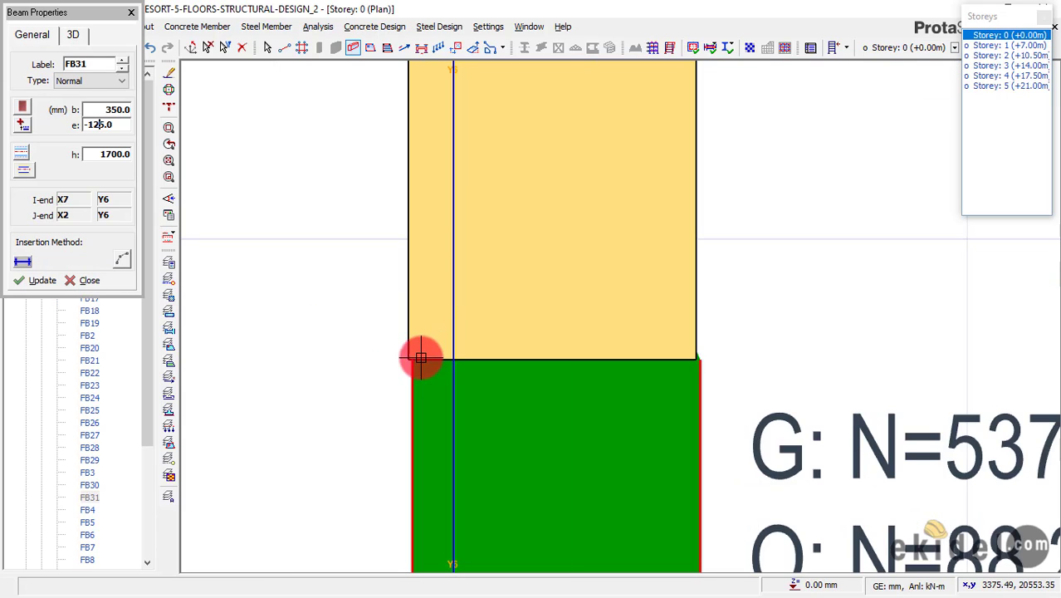
# Set the eccentricity of beam FB31 to -115 mm and update the beam.
pyautogui.scroll(2, 421, 357)
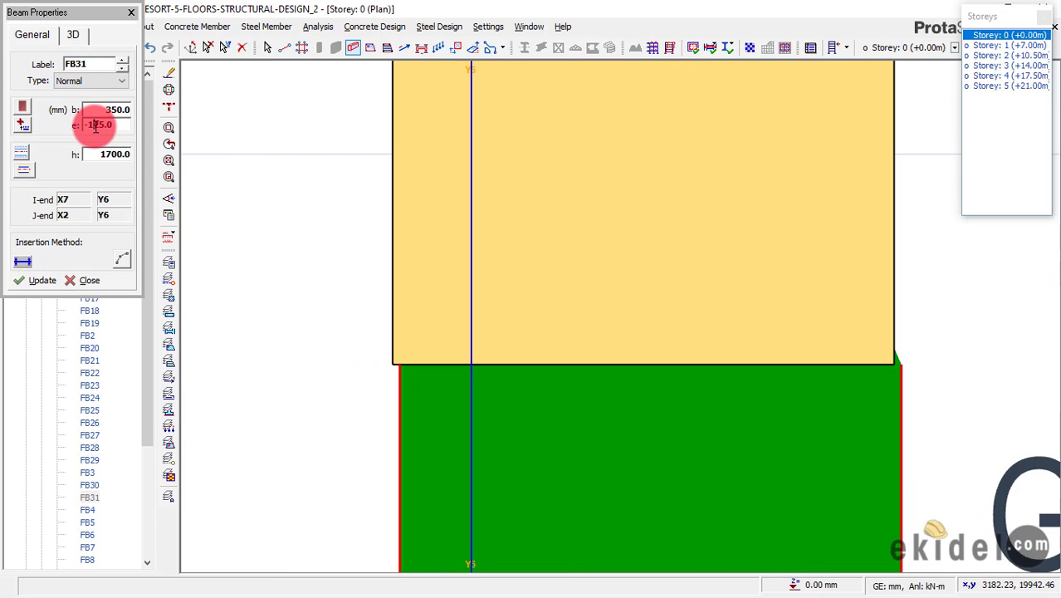
pyautogui.moveTo(93, 123); pyautogui.dragTo(98, 123)
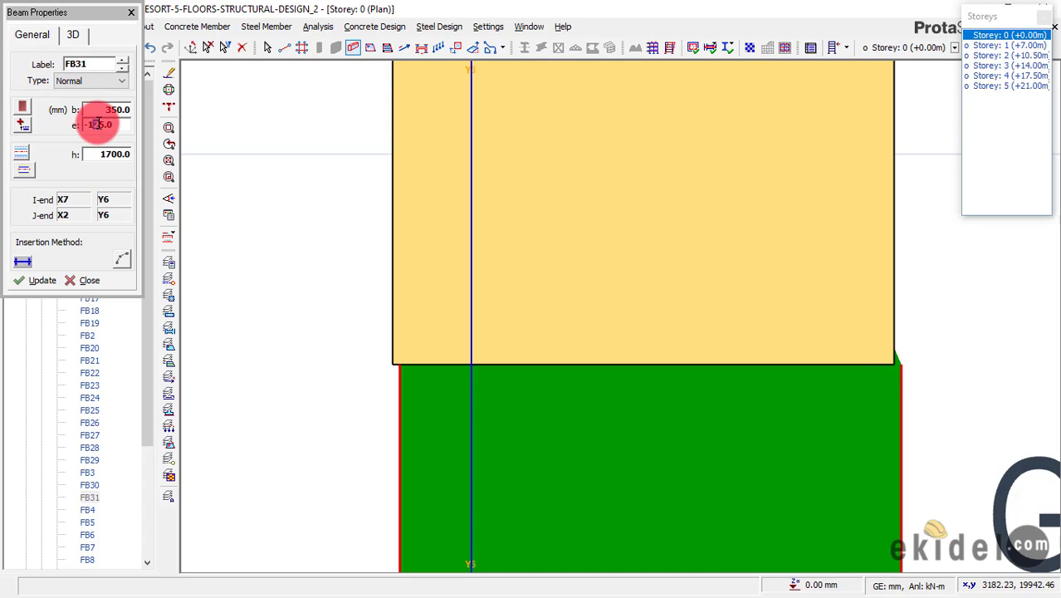
pyautogui.write('1')
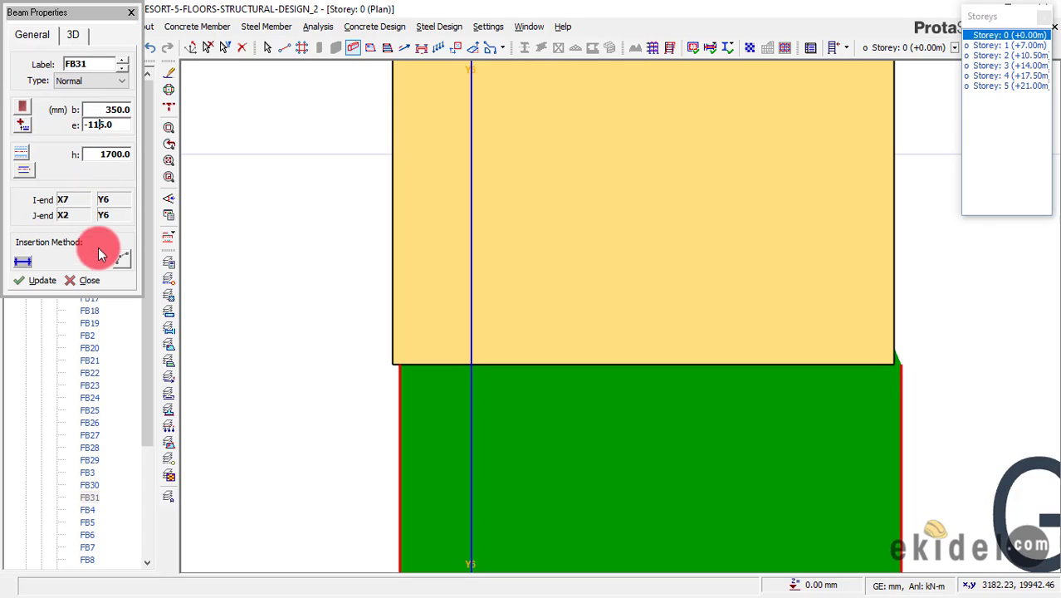
pyautogui.click(42, 280)
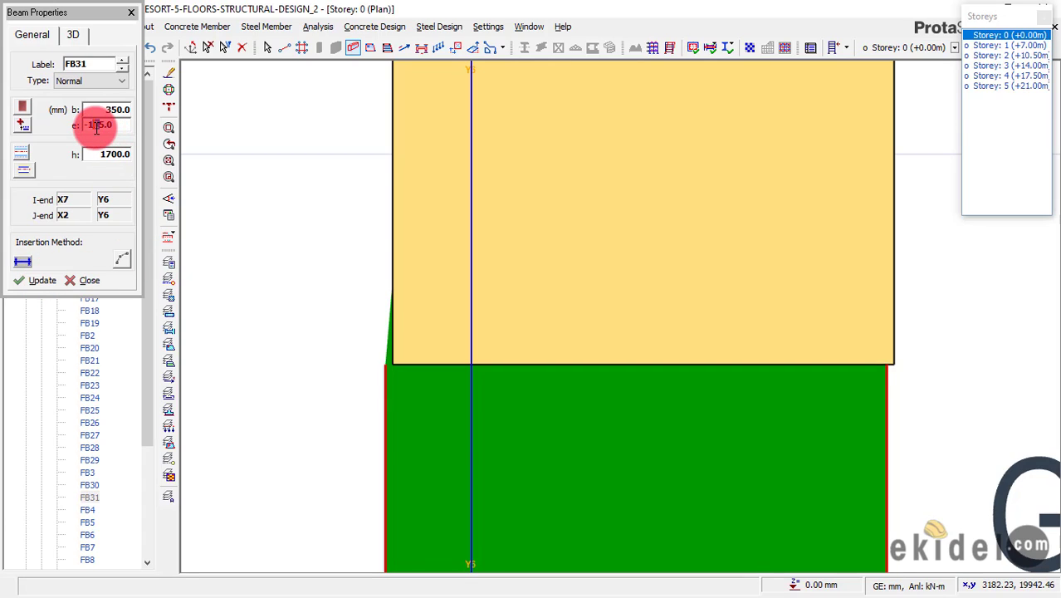
# Set the eccentricity of beam FB31 to -120 mm, update the beam, check it against column 1C25 and close its properties.
pyautogui.write('0')
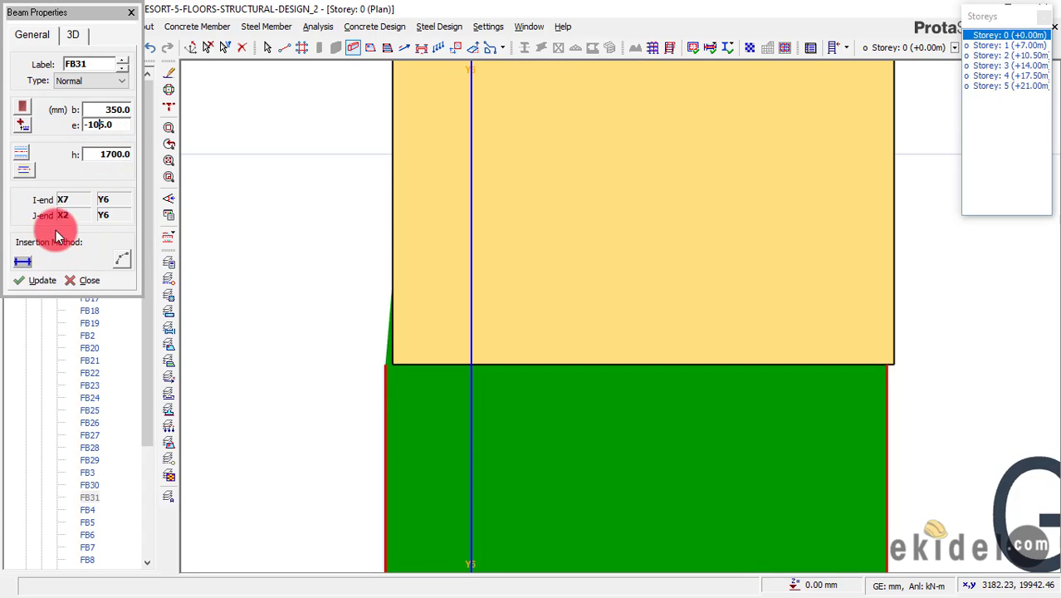
pyautogui.click(99, 125)
pyautogui.click(95, 125)
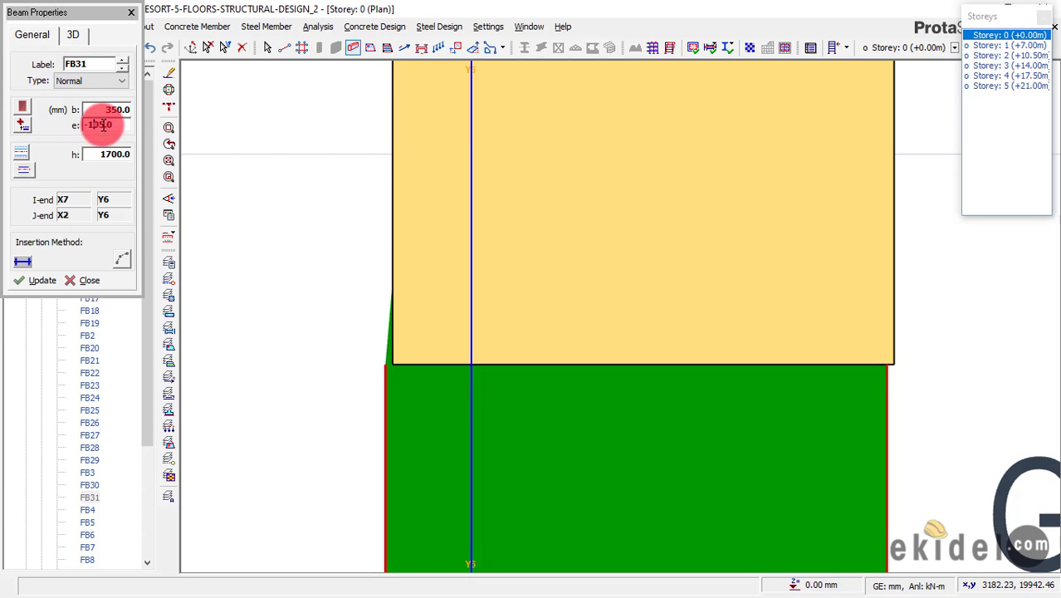
pyautogui.write('20')
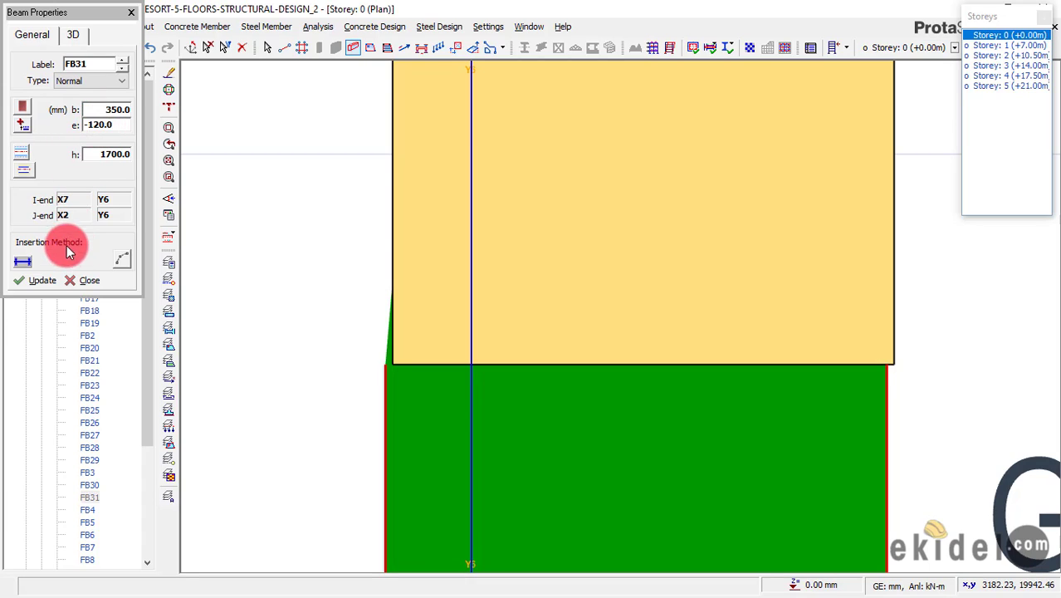
pyautogui.click(42, 280)
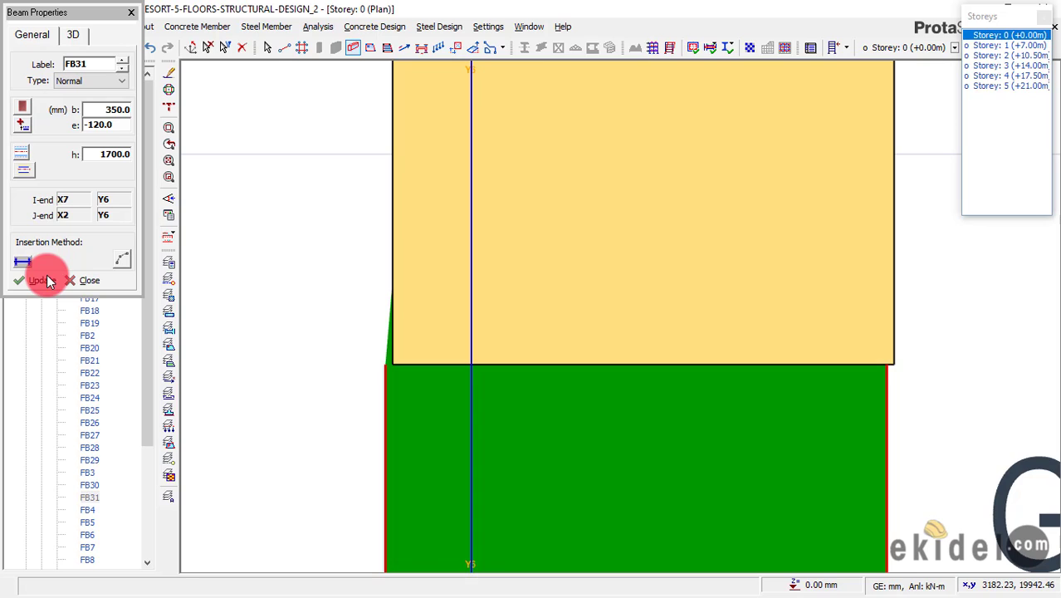
pyautogui.scroll(-5, 498, 286)
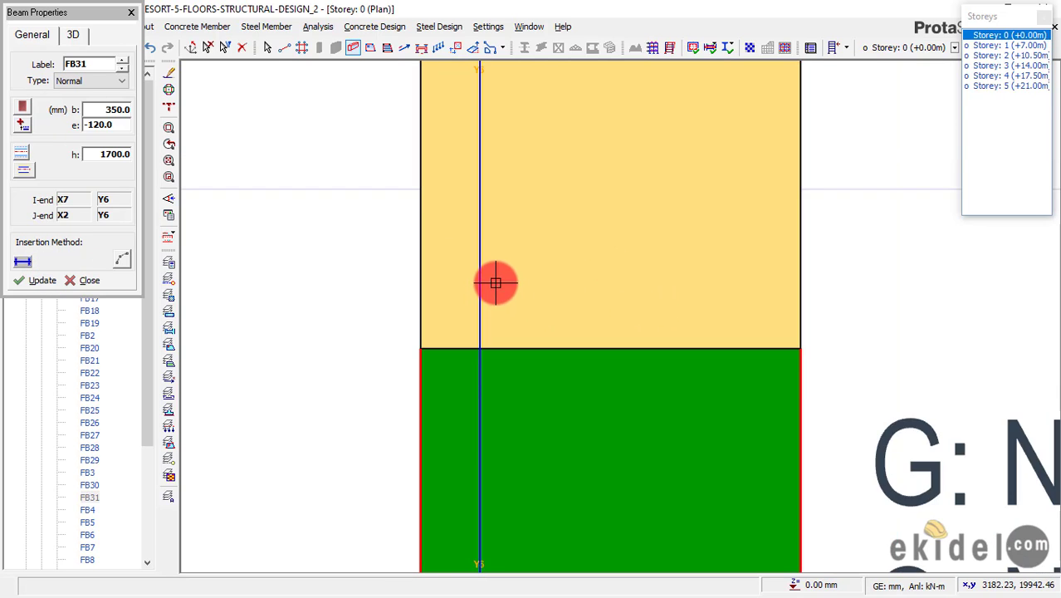
pyautogui.scroll(-2, 519, 257)
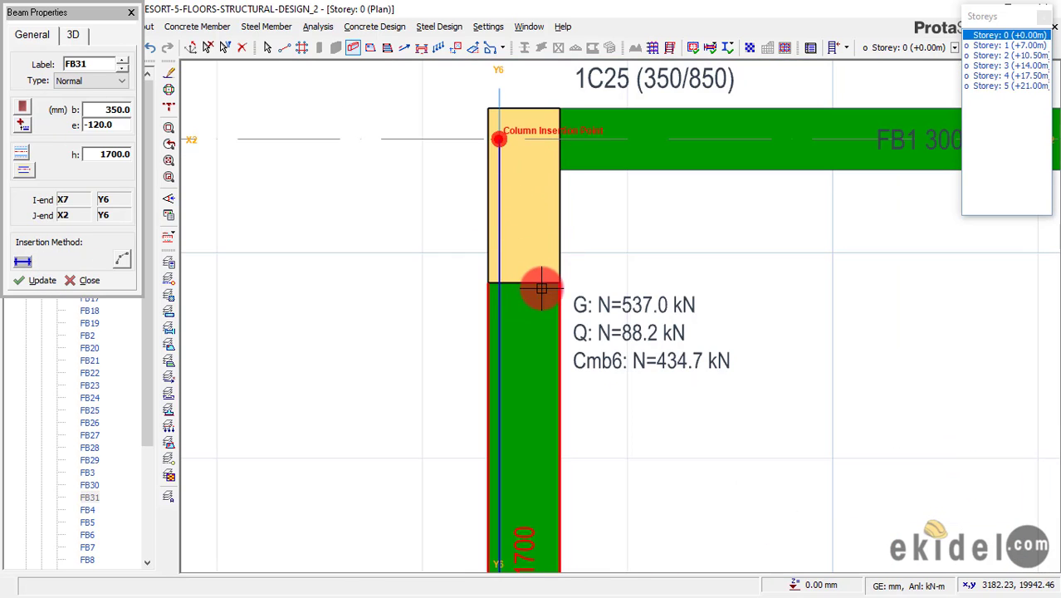
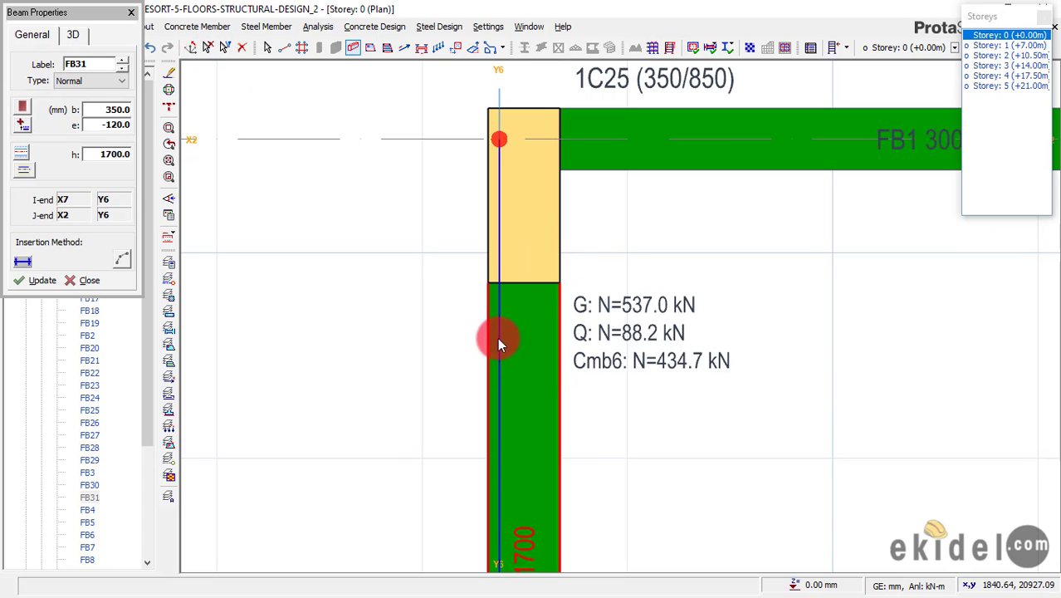
pyautogui.press('Escape')
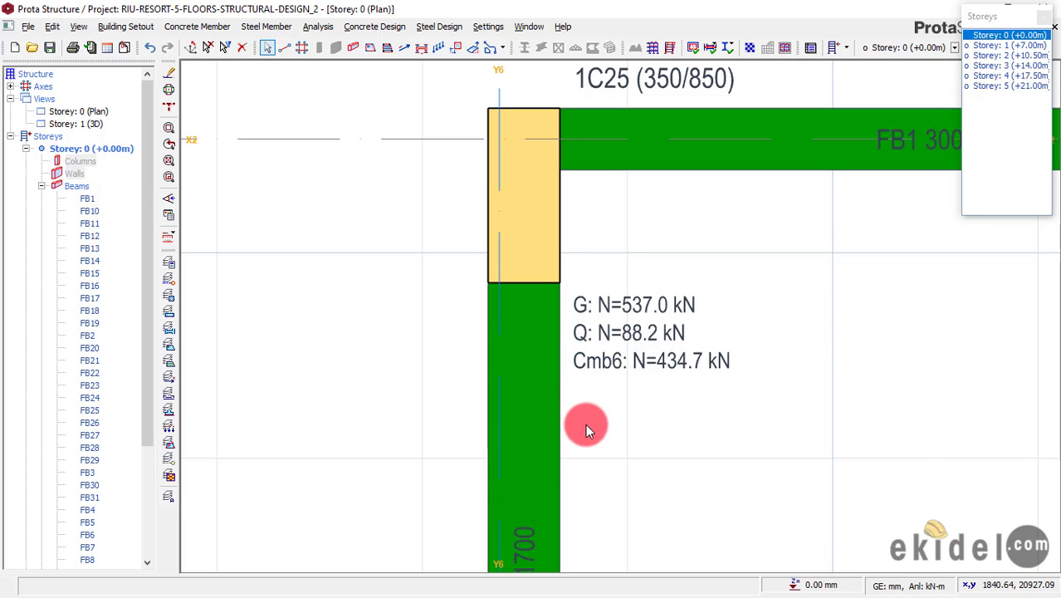
# Delete the two axis Y6 beams running from column 1C13 through column 1C1 to column 1C42.
pyautogui.scroll(-3, 586, 423)
pyautogui.moveTo(549, 332); pyautogui.dragTo(557, 217, button='middle')
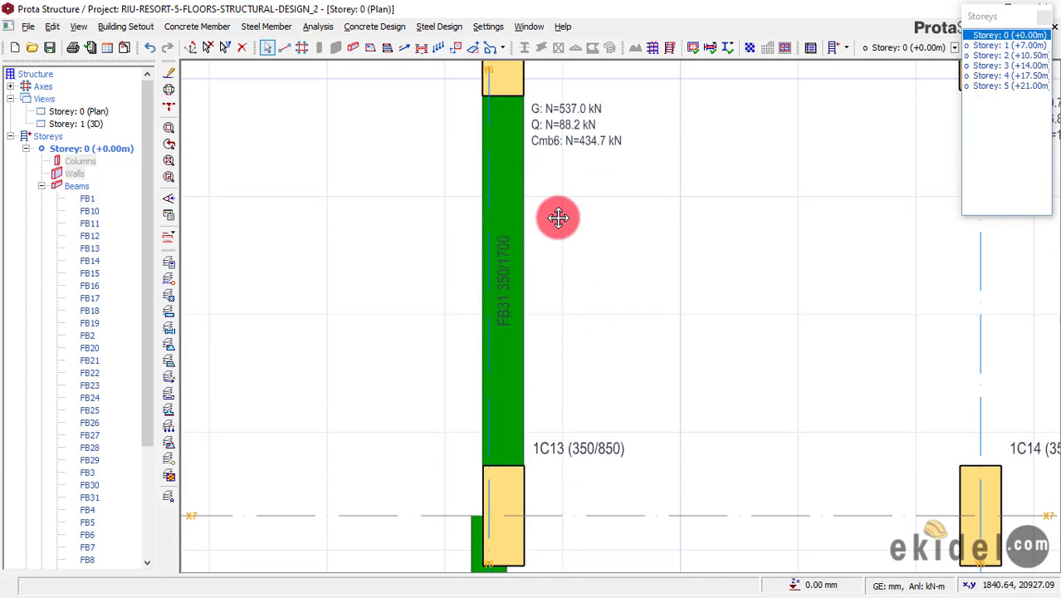
pyautogui.scroll(-3, 521, 274)
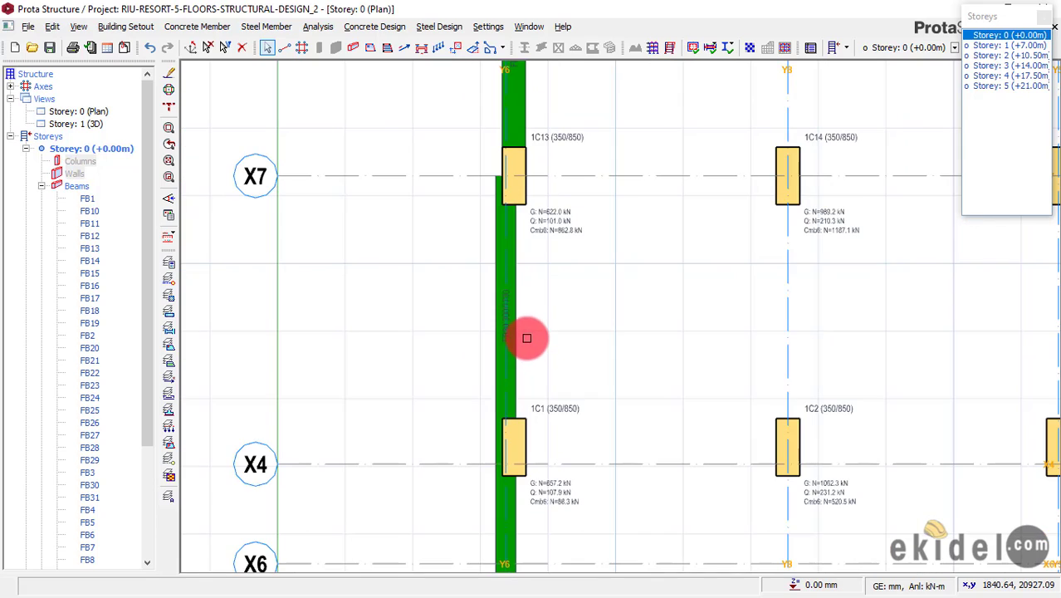
pyautogui.click(517, 339)
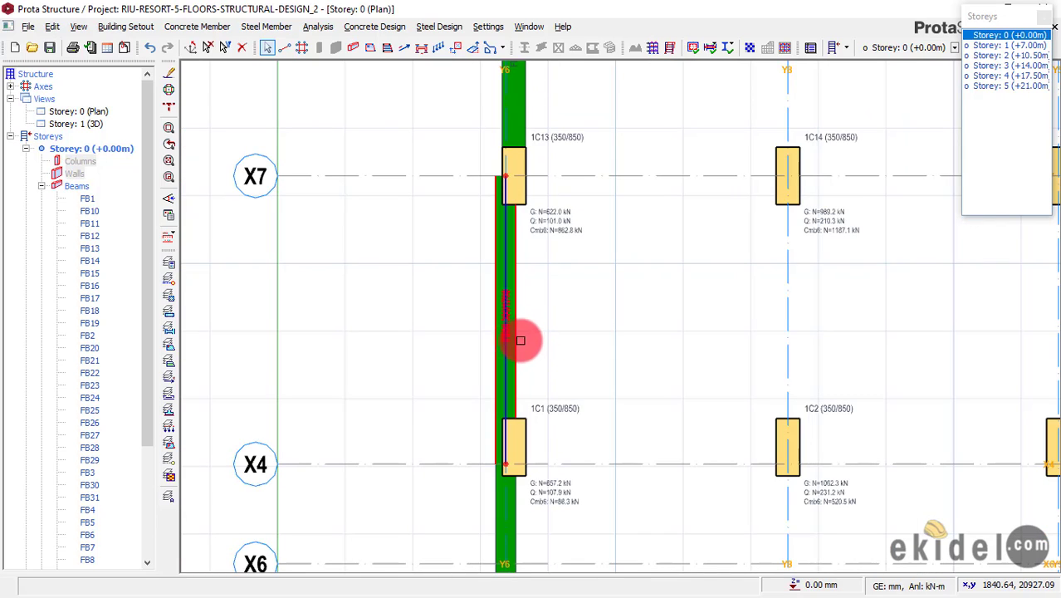
pyautogui.click(515, 505)
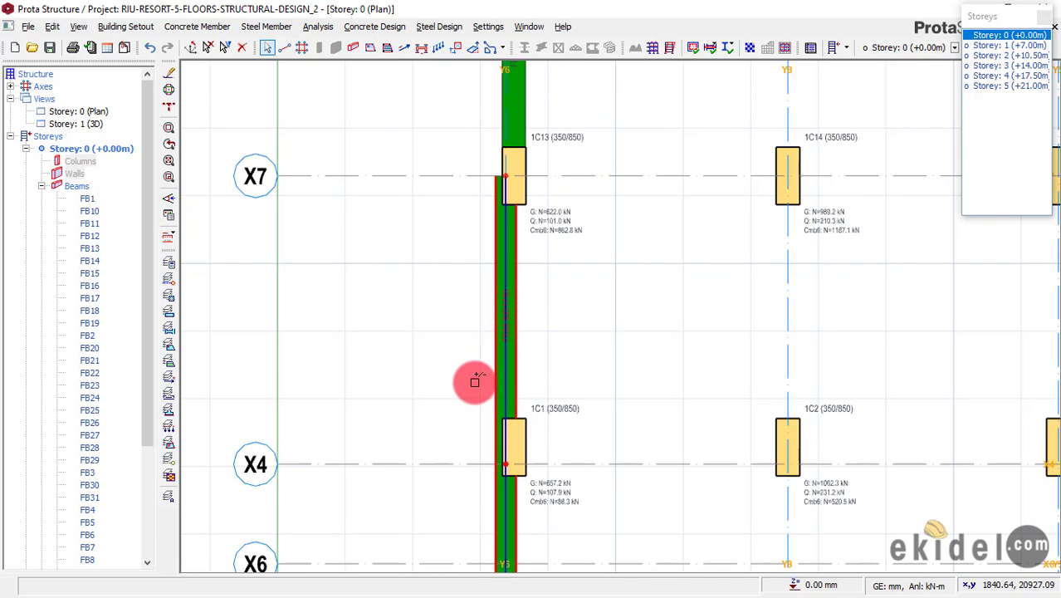
pyautogui.moveTo(452, 382); pyautogui.dragTo(438, 178, button='middle')
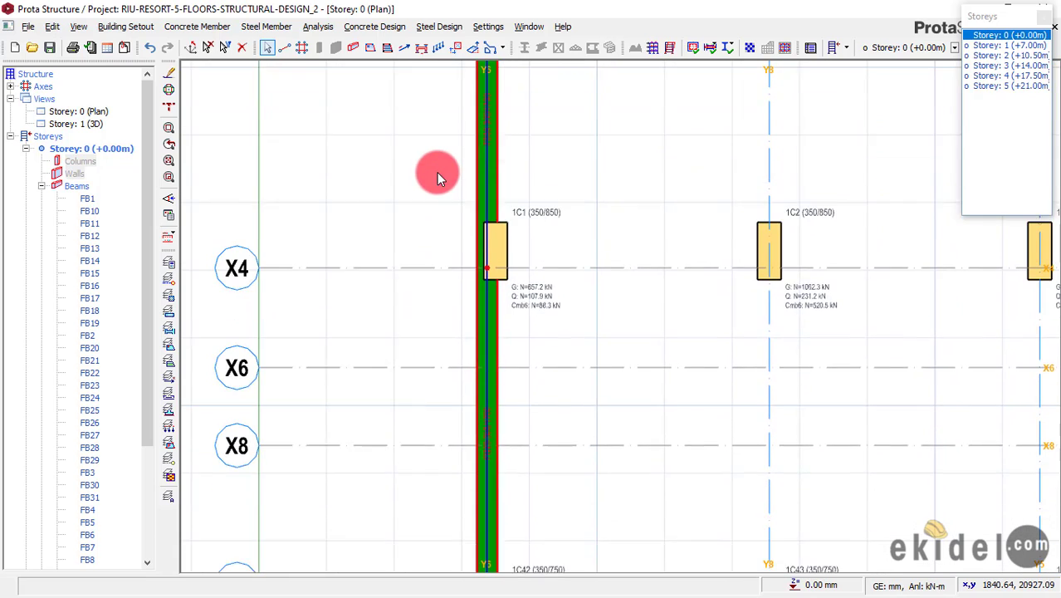
pyautogui.scroll(-1, 438, 177)
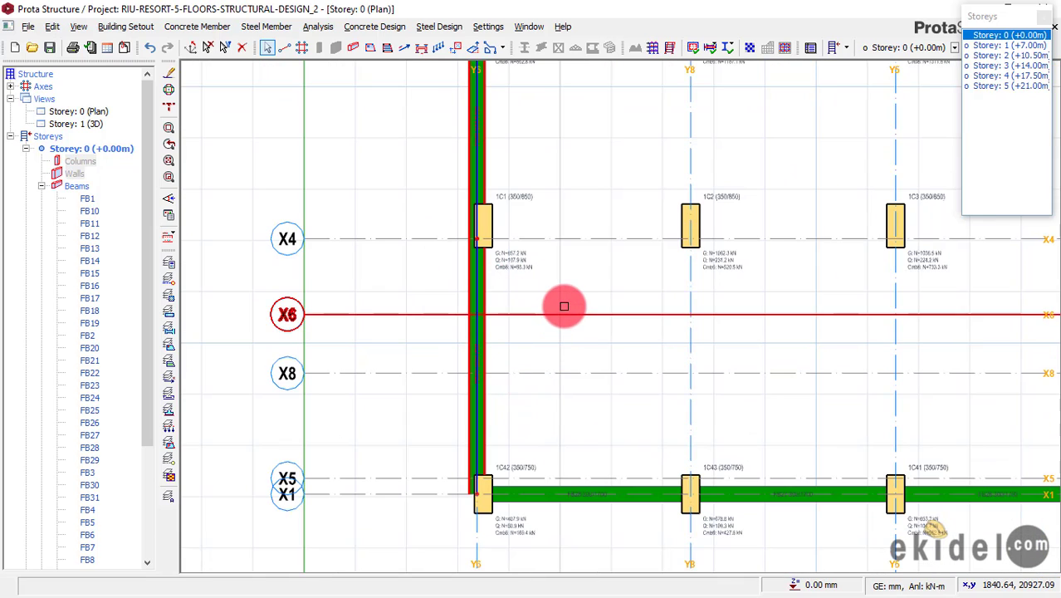
pyautogui.rightClick(589, 306)
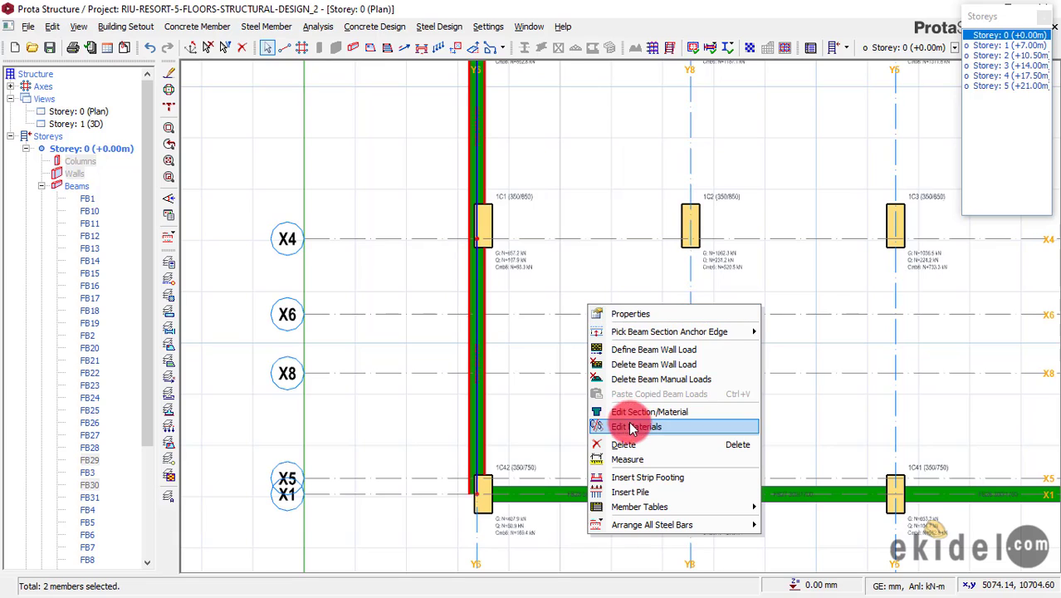
pyautogui.click(629, 445)
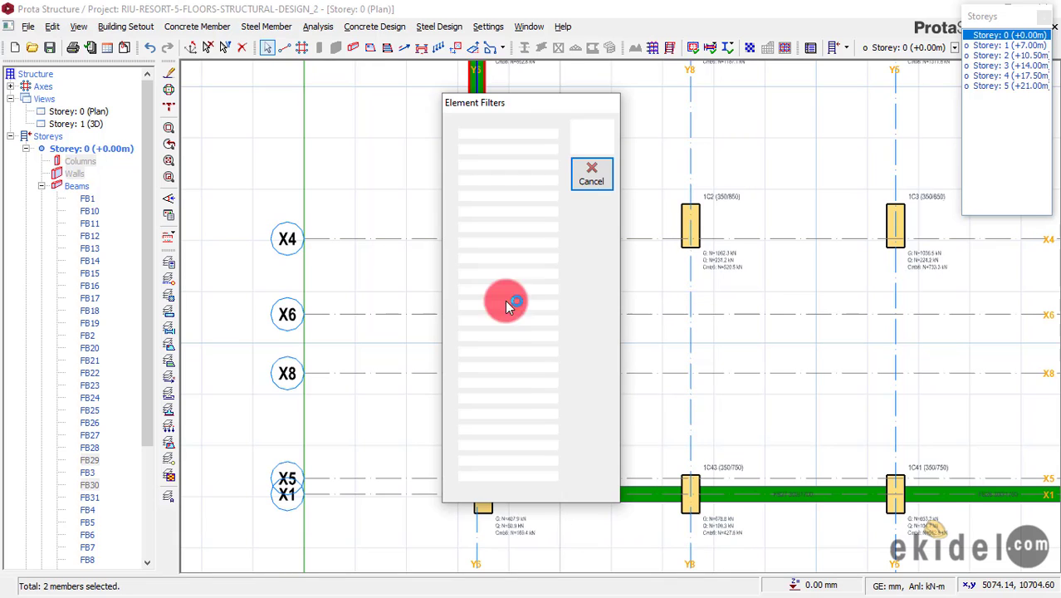
pyautogui.click(591, 146)
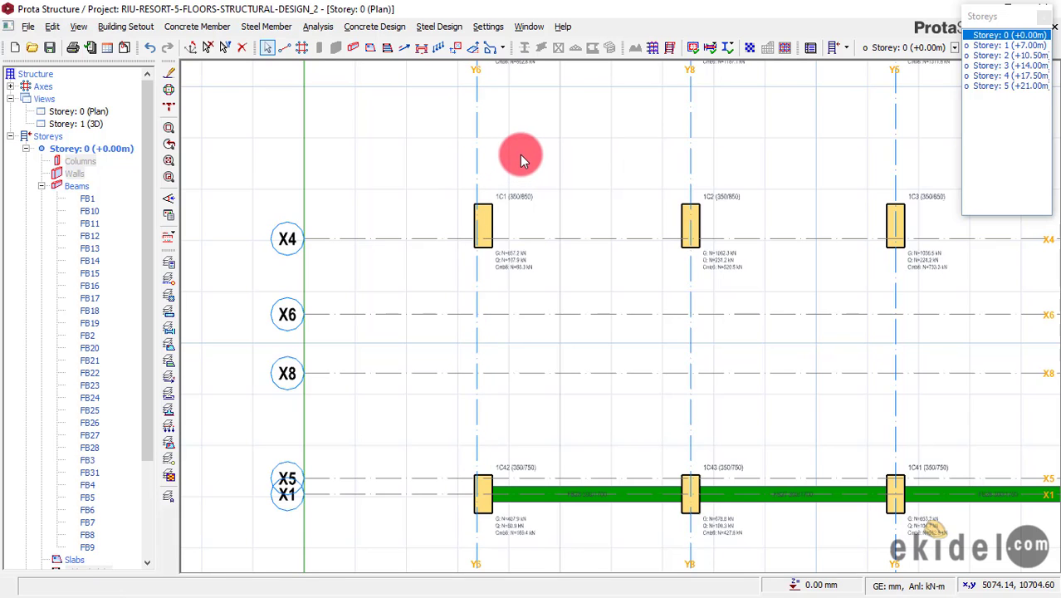
# Reuse the properties of beam FB31 to draw 350 × 1700 mm beams with -120 mm eccentricity along axis Y6 from column 1C13 to 1C42.
pyautogui.moveTo(530, 225); pyautogui.dragTo(532, 324, button='middle')
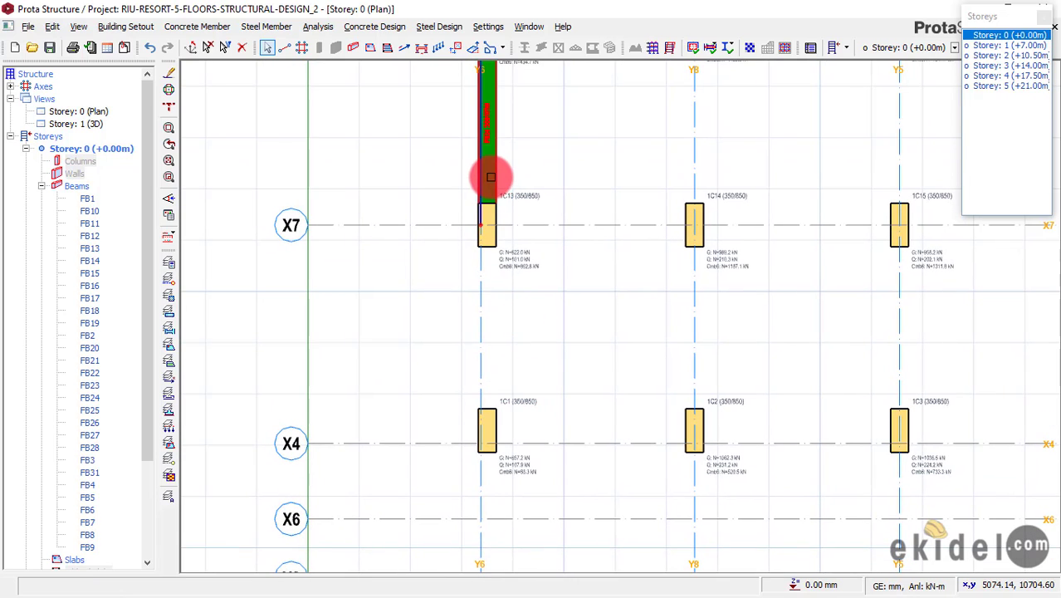
pyautogui.scroll(2, 497, 166)
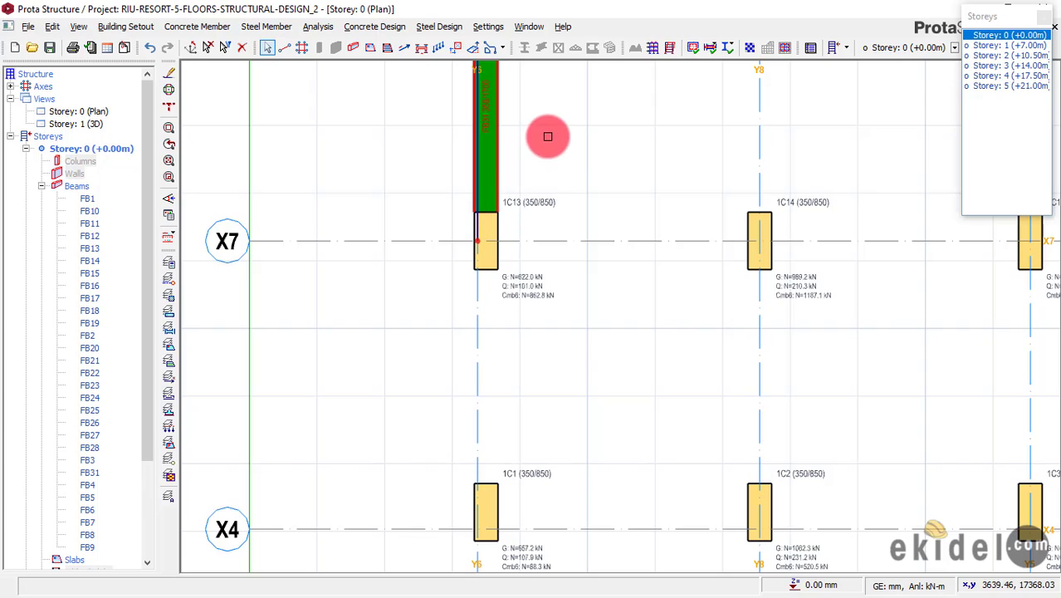
pyautogui.rightClick(612, 156)
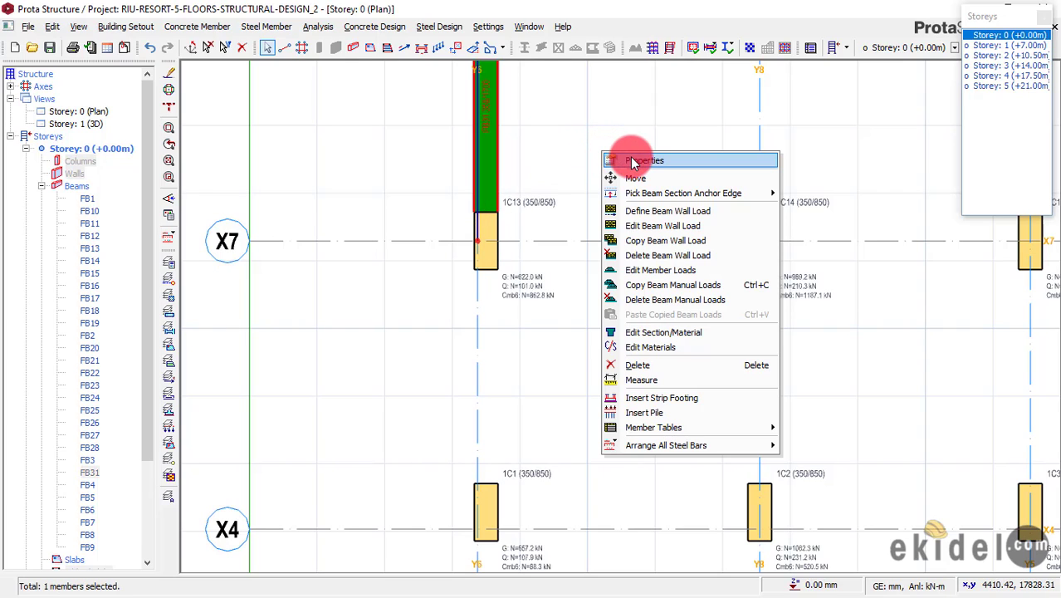
pyautogui.click(639, 161)
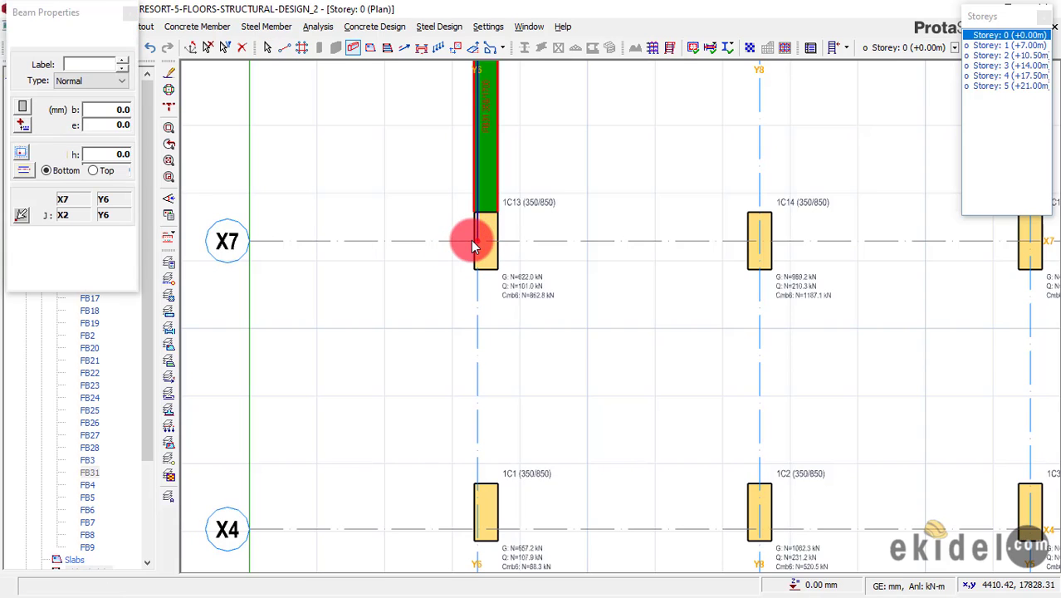
pyautogui.scroll(1, 471, 240)
pyautogui.scroll(1, 478, 241)
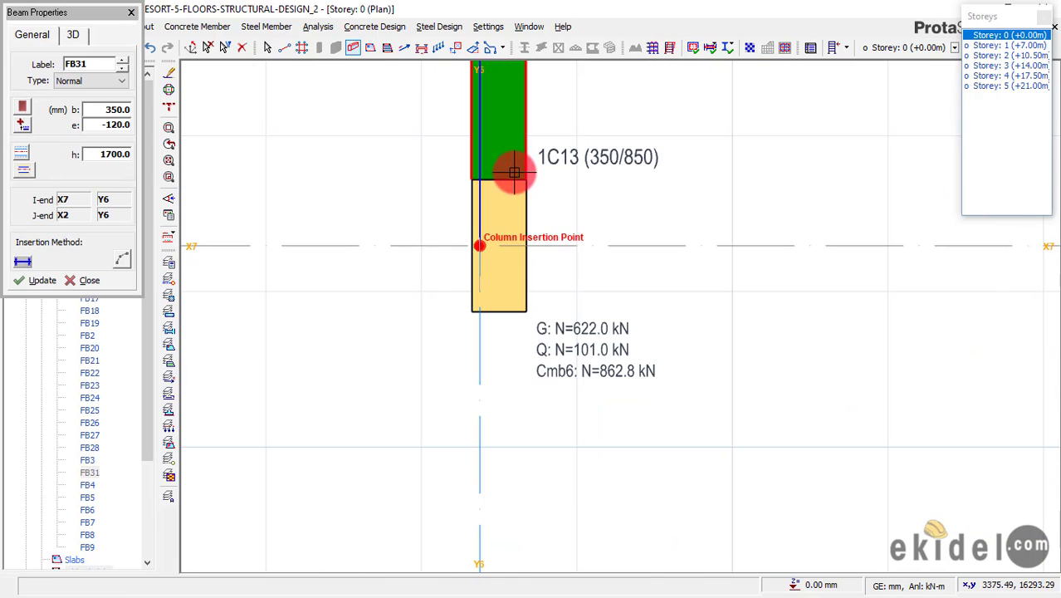
pyautogui.scroll(-2, 519, 154)
pyautogui.scroll(-2, 523, 166)
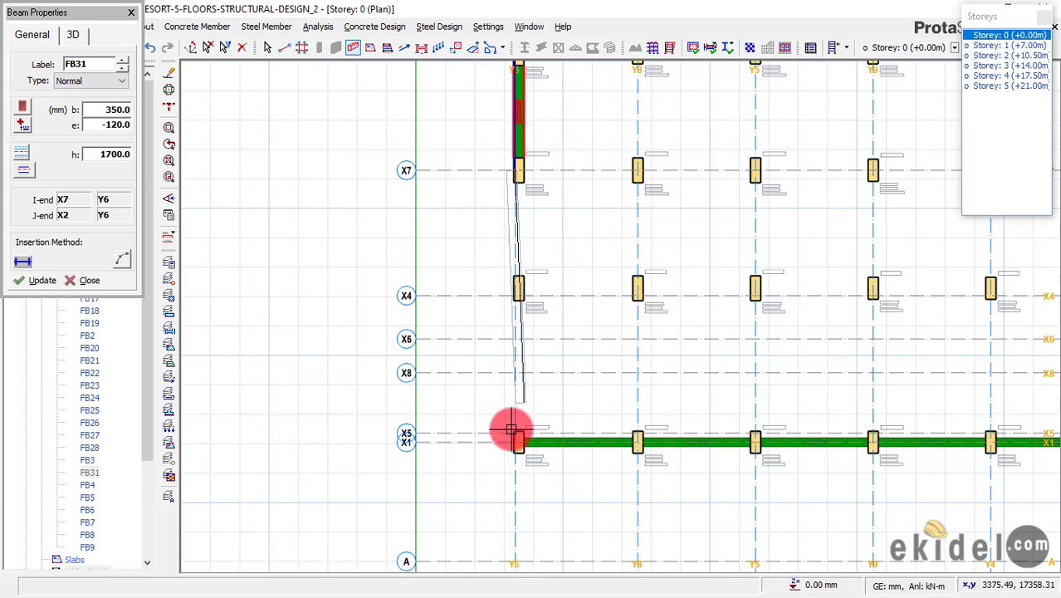
pyautogui.scroll(3, 516, 367)
pyautogui.click(531, 472)
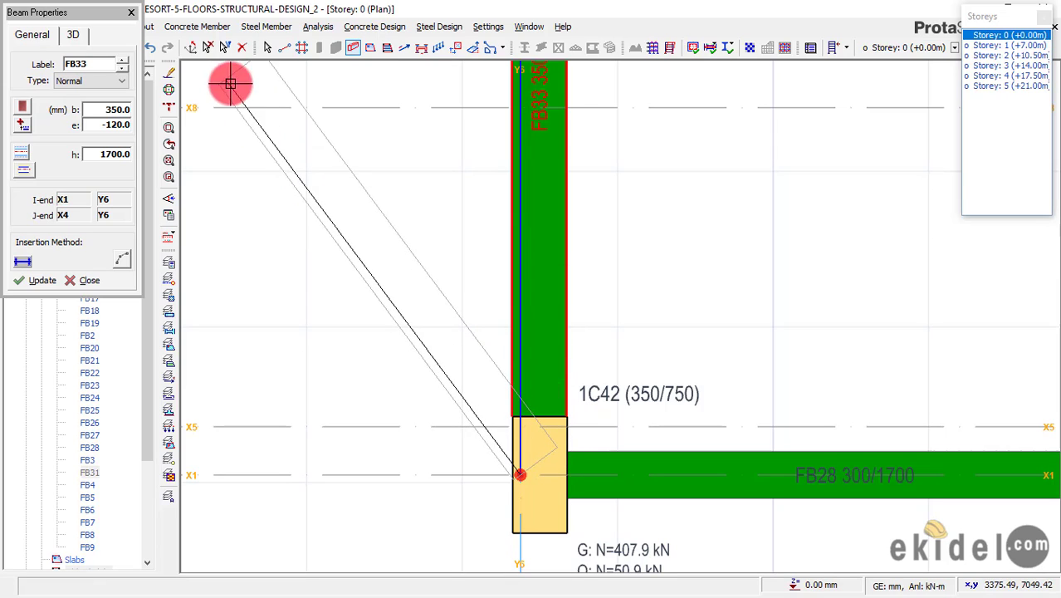
pyautogui.press('Escape')
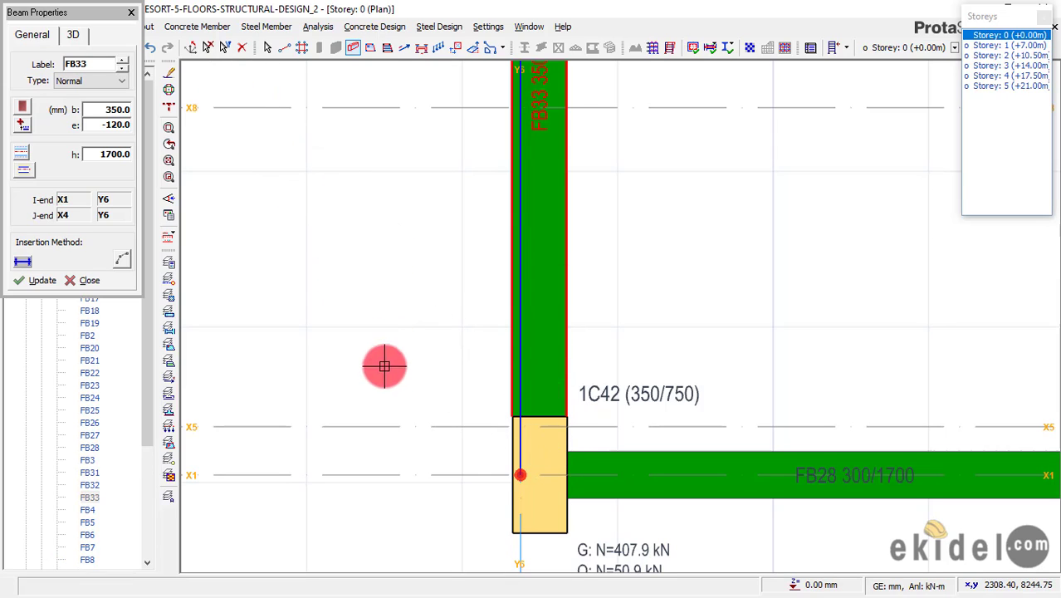
pyautogui.click(210, 46)
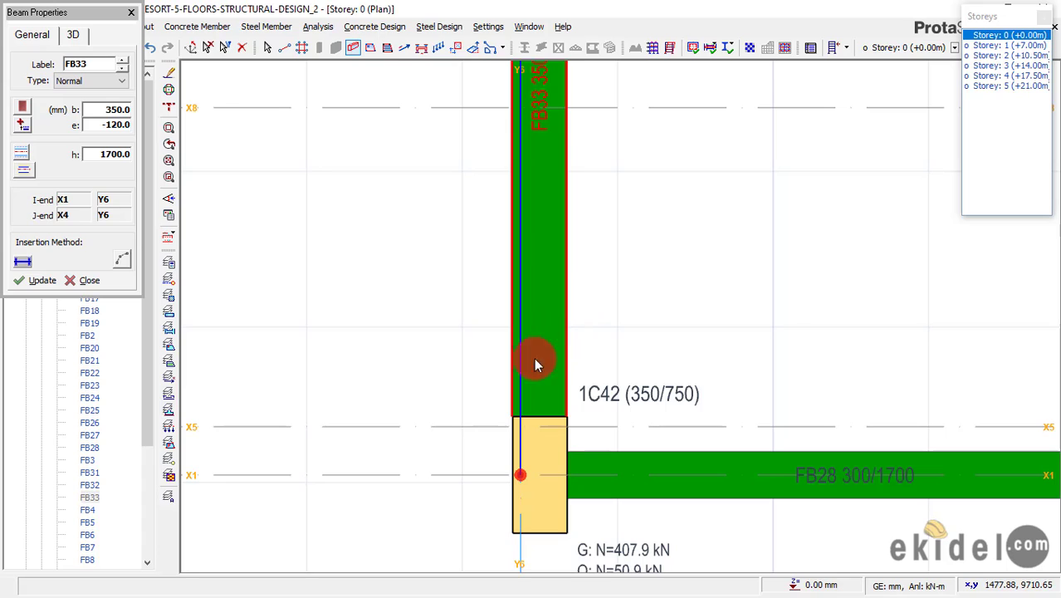
# Close the properties of beam FB33 and open those of the beam on axis X2 between axes Y6 and Y8.
pyautogui.press('Escape')
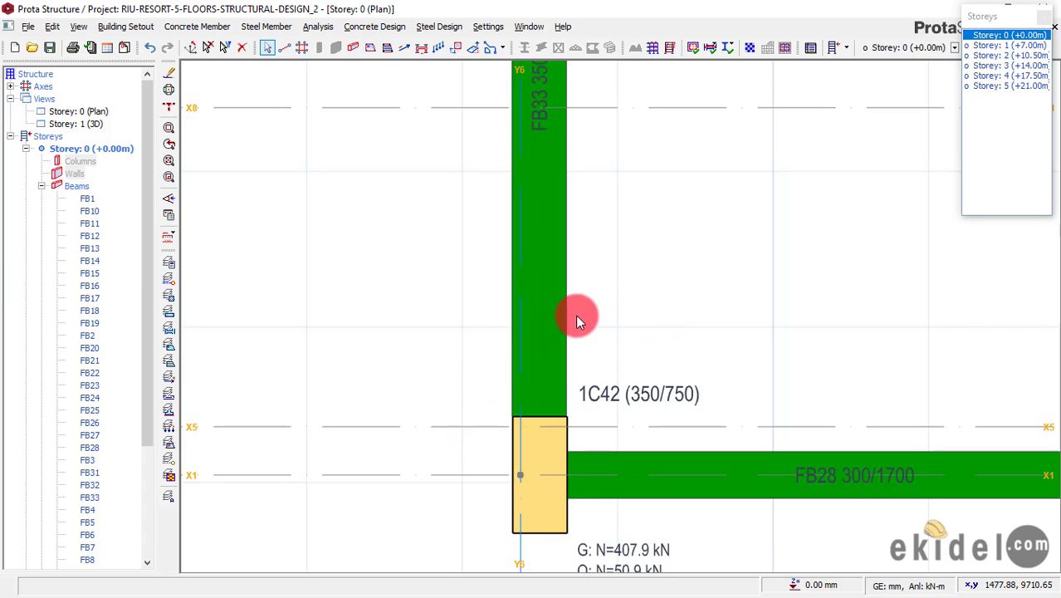
pyautogui.scroll(-1, 694, 225)
pyautogui.scroll(-2, 458, 317)
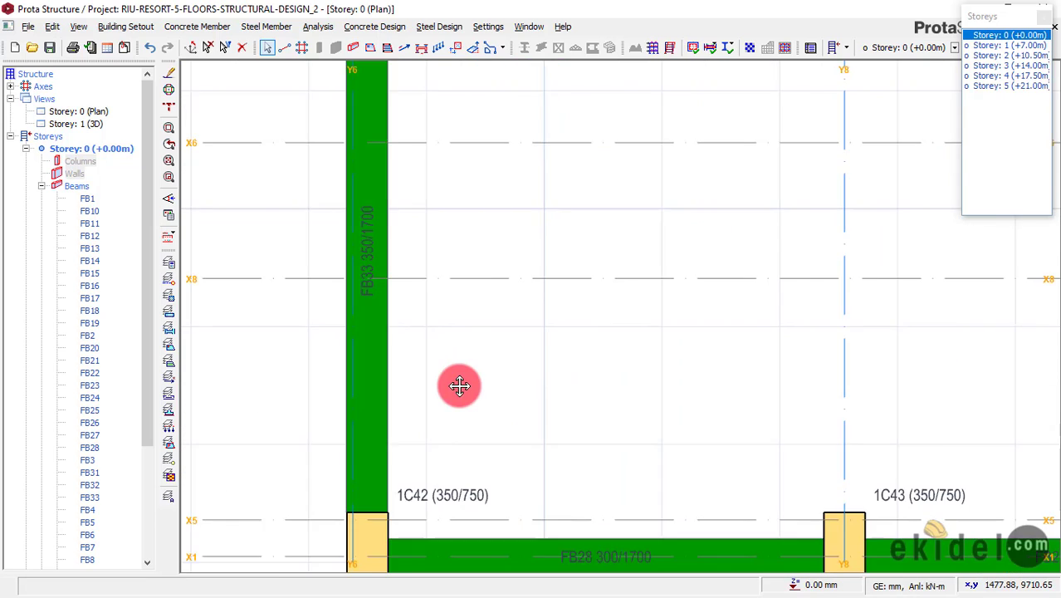
pyautogui.scroll(-4, 461, 342)
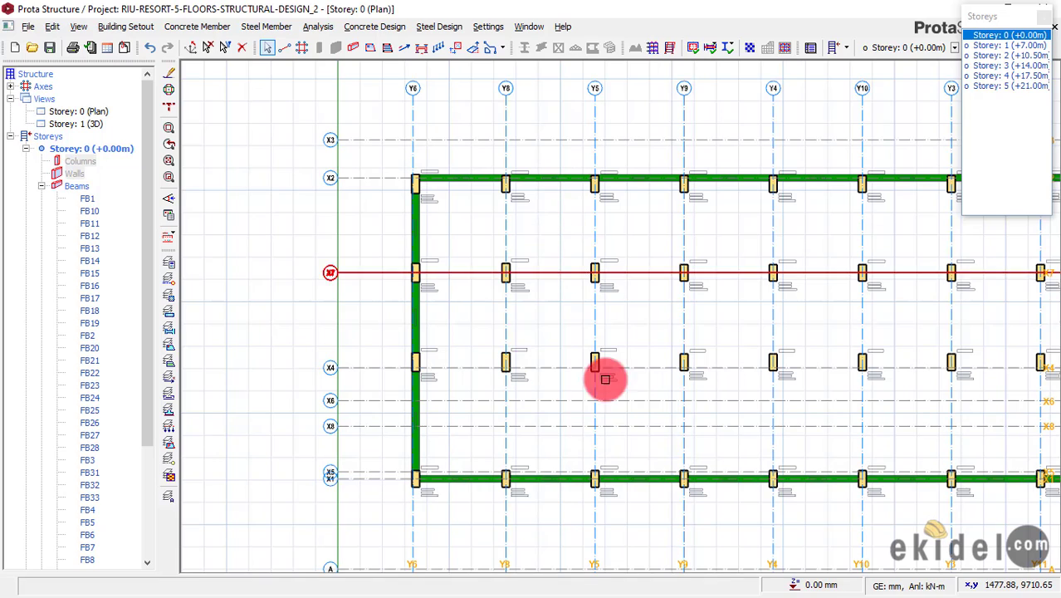
pyautogui.scroll(4, 478, 179)
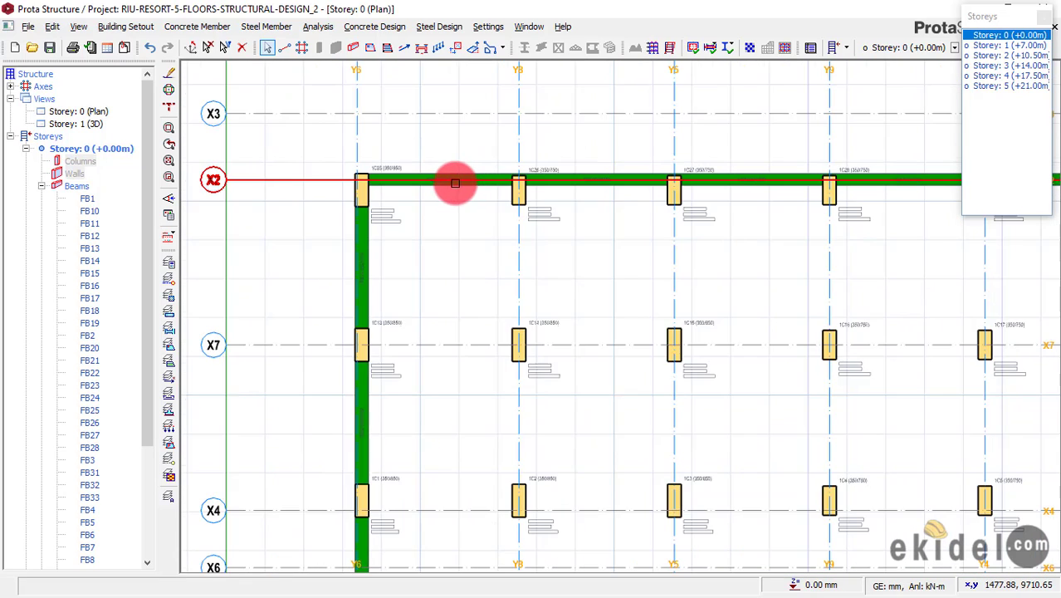
pyautogui.rightClick(474, 119)
pyautogui.click(500, 127)
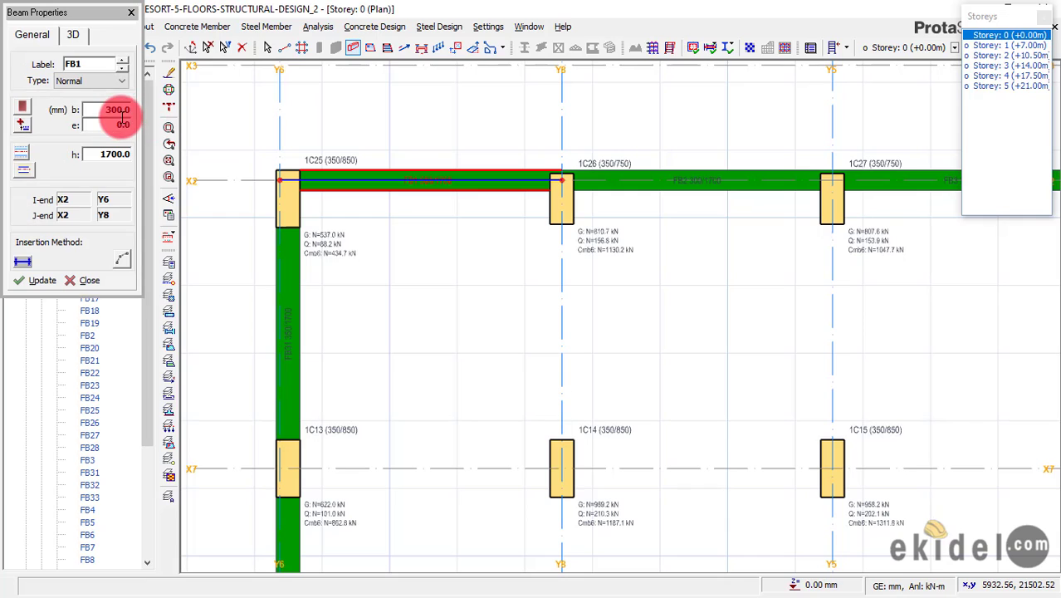
# Set the beam width b to 350 mm and insert beams along axis Y8 from axis X2 to axis X1.
pyautogui.scroll(3, 571, 192)
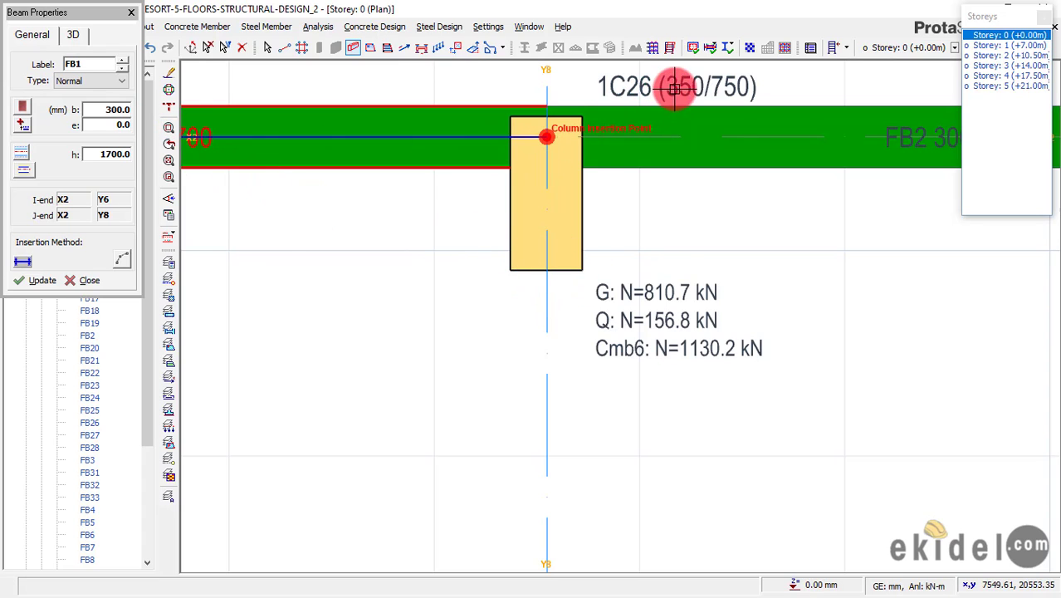
pyautogui.doubleClick(131, 111)
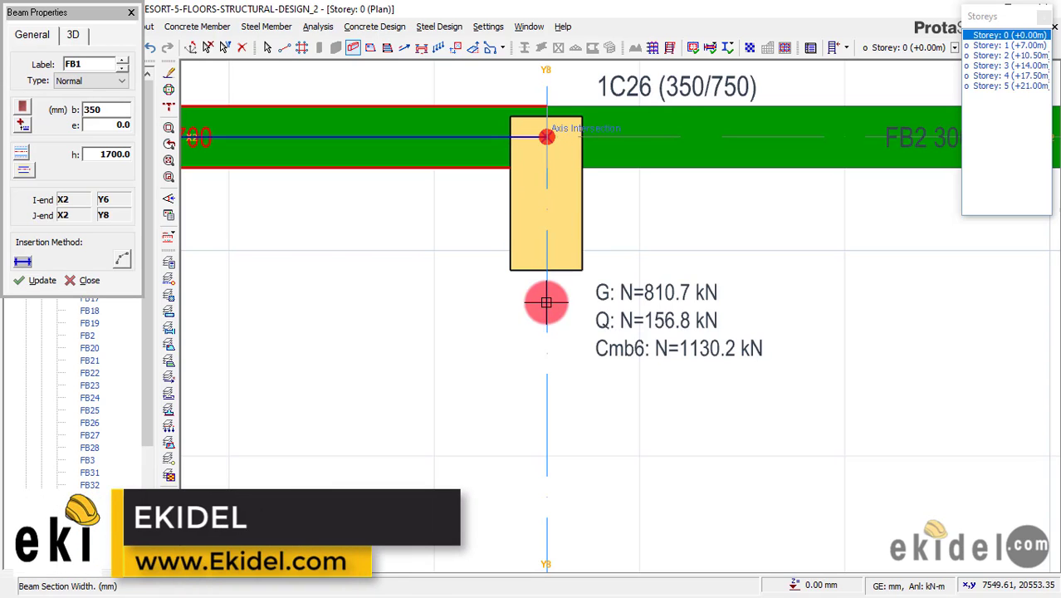
pyautogui.click(554, 146)
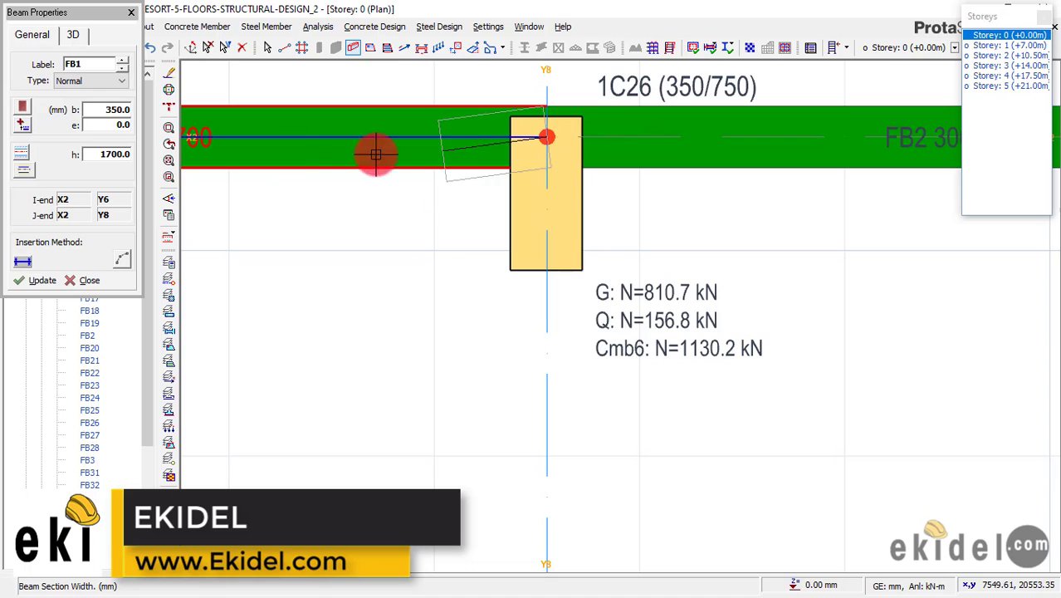
pyautogui.scroll(-3, 582, 208)
pyautogui.scroll(-5, 580, 280)
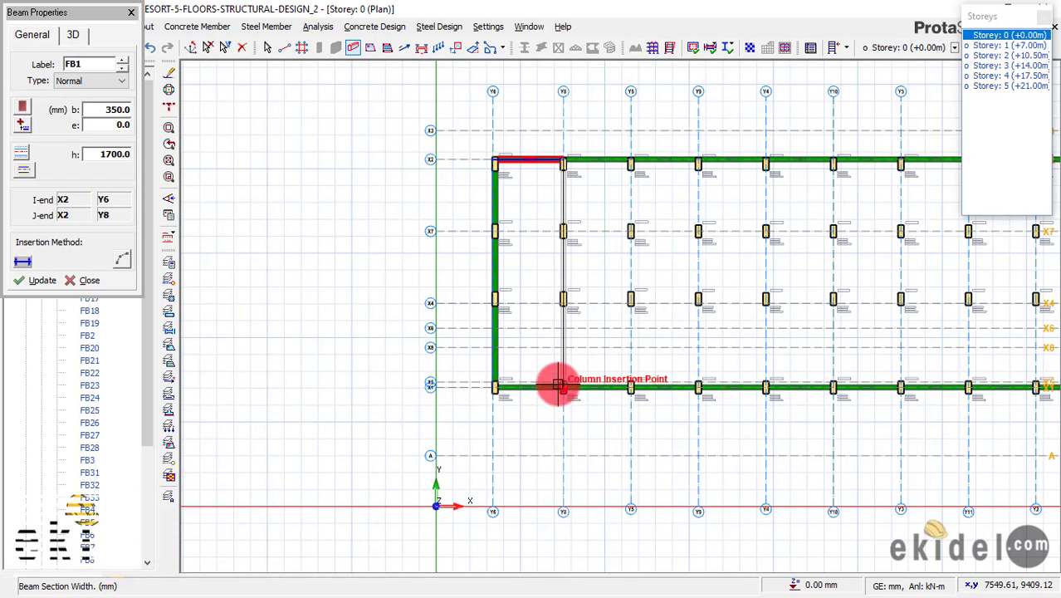
pyautogui.scroll(5, 564, 381)
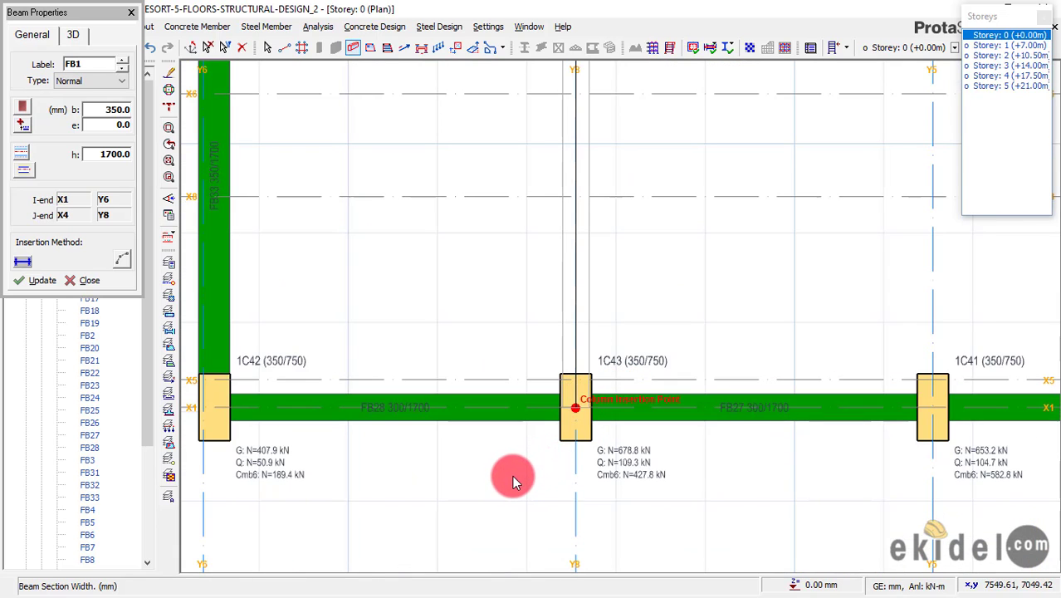
pyautogui.scroll(4, 554, 378)
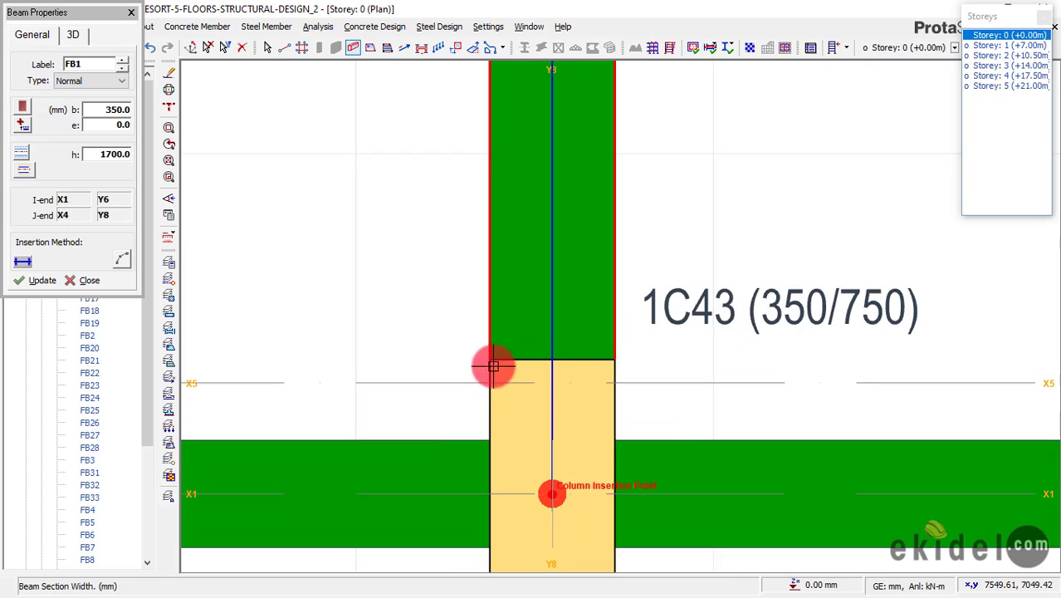
# Insert 350/1700 beams along axis Y5 from column 1C41 on axis X1 to column 1C27 on axis X2.
pyautogui.scroll(-5, 481, 445)
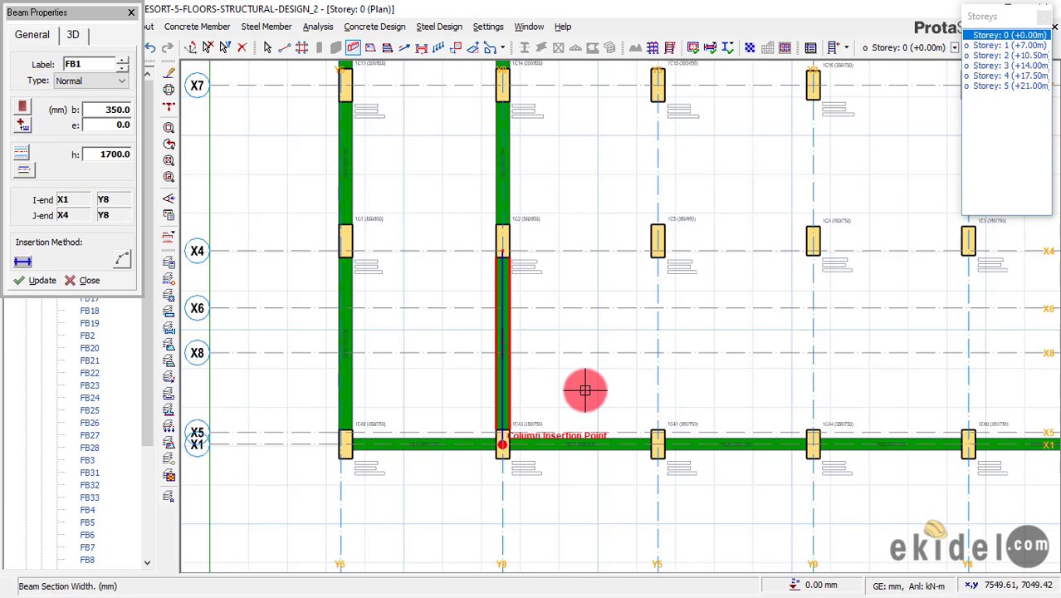
pyautogui.scroll(4, 657, 443)
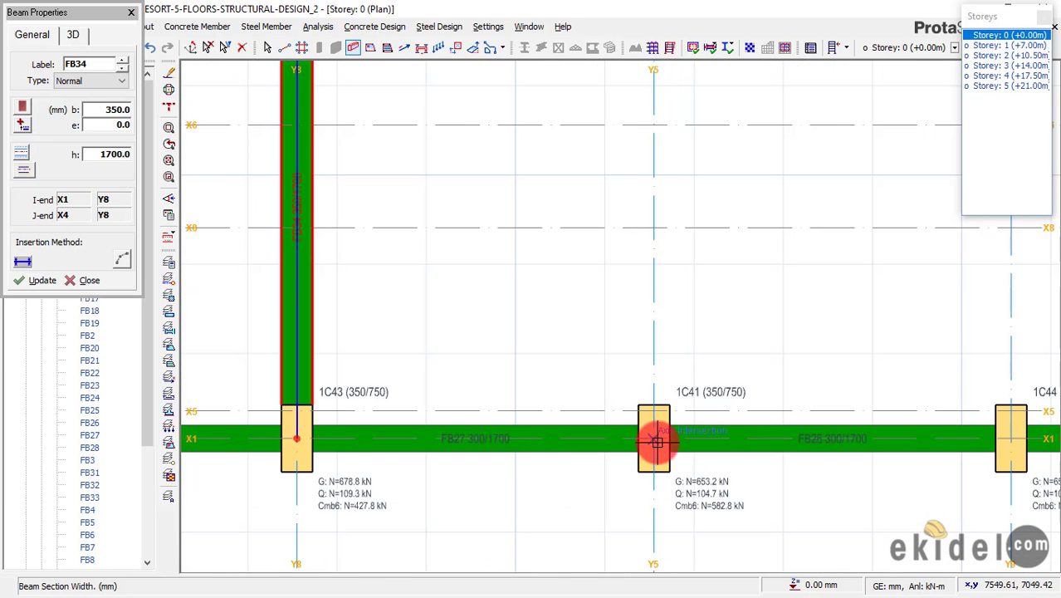
pyautogui.click(656, 443)
pyautogui.scroll(-5, 592, 403)
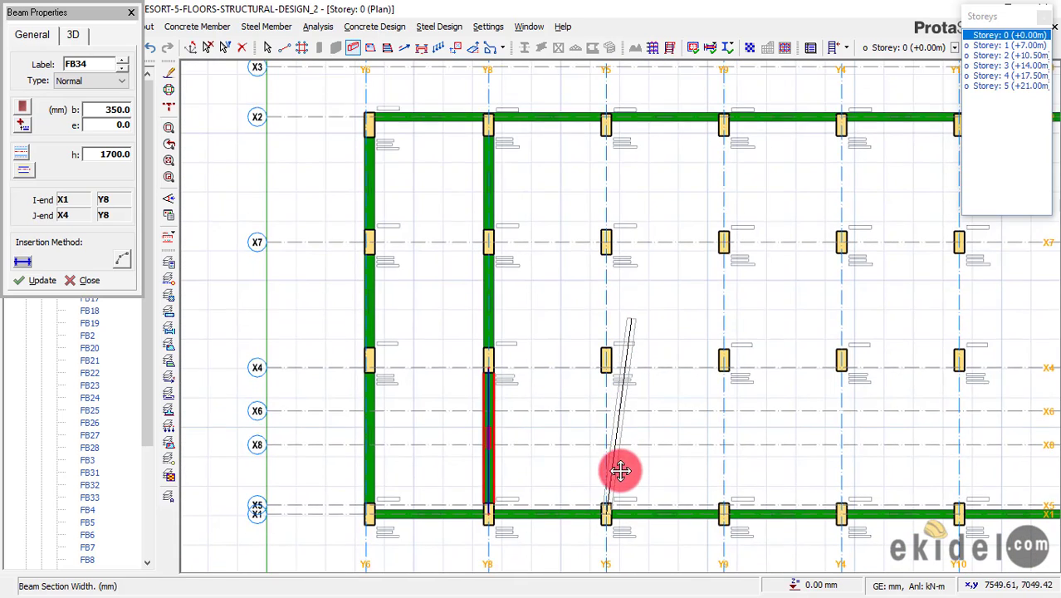
pyautogui.scroll(3, 591, 229)
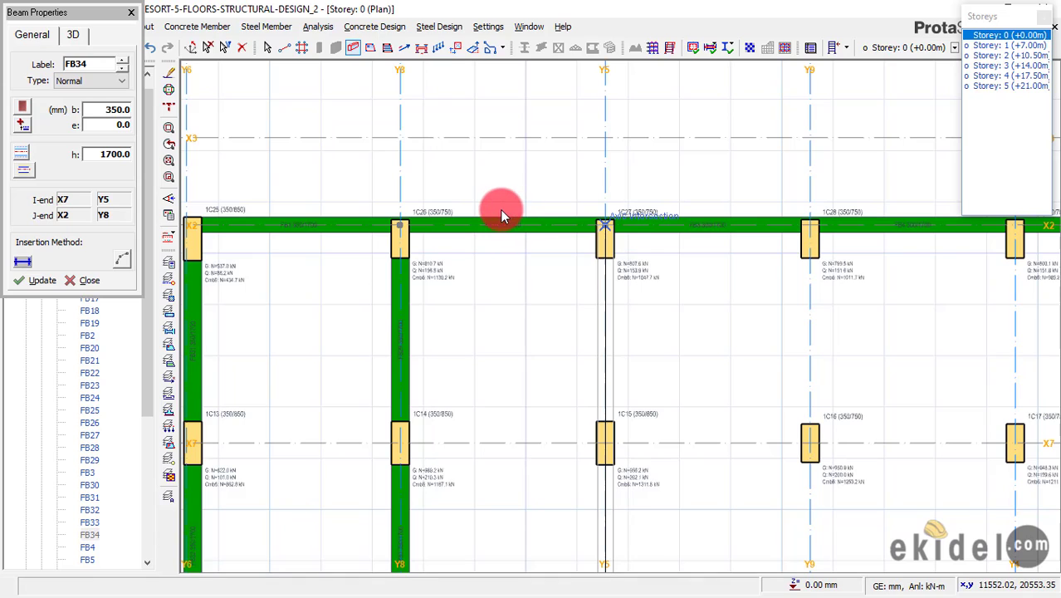
# Insert 350/1700 beams along axis Y9 from column 1C28 on axis X2 to column 1C44 on axis X1.
pyautogui.scroll(-1, 512, 196)
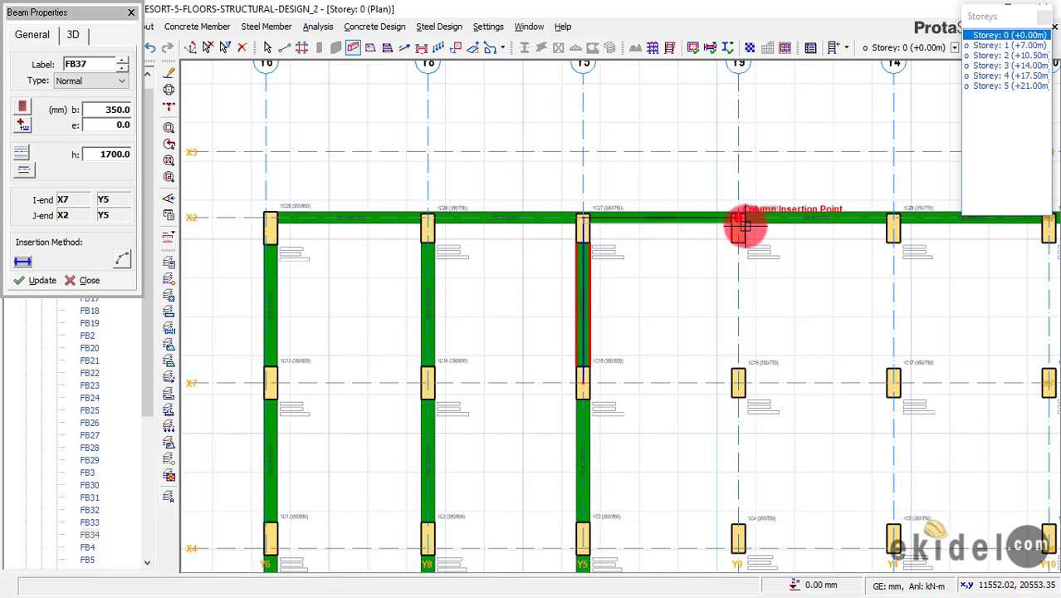
pyautogui.scroll(2, 739, 218)
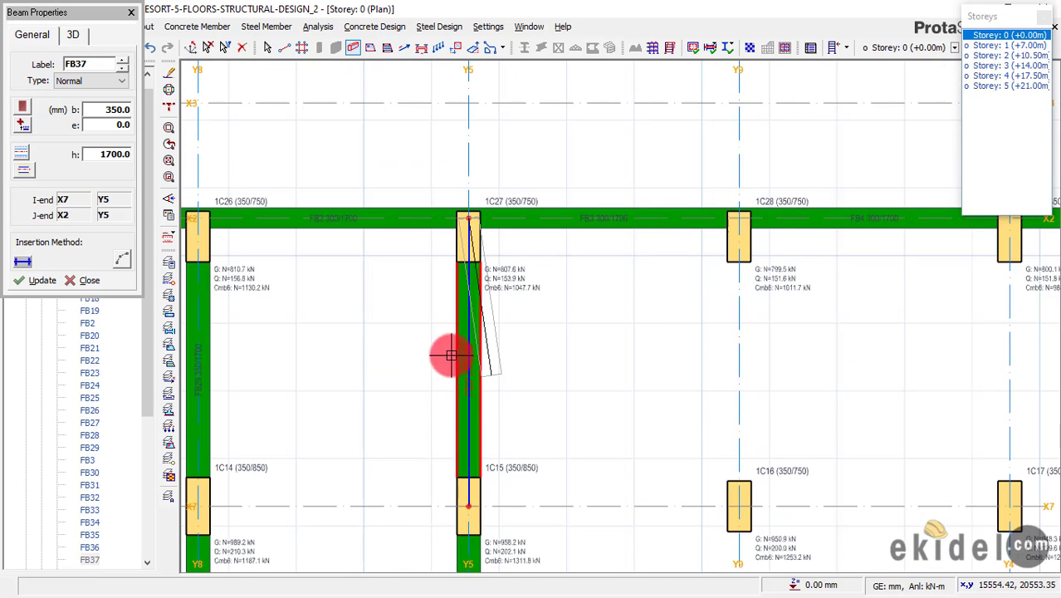
pyautogui.click(745, 246)
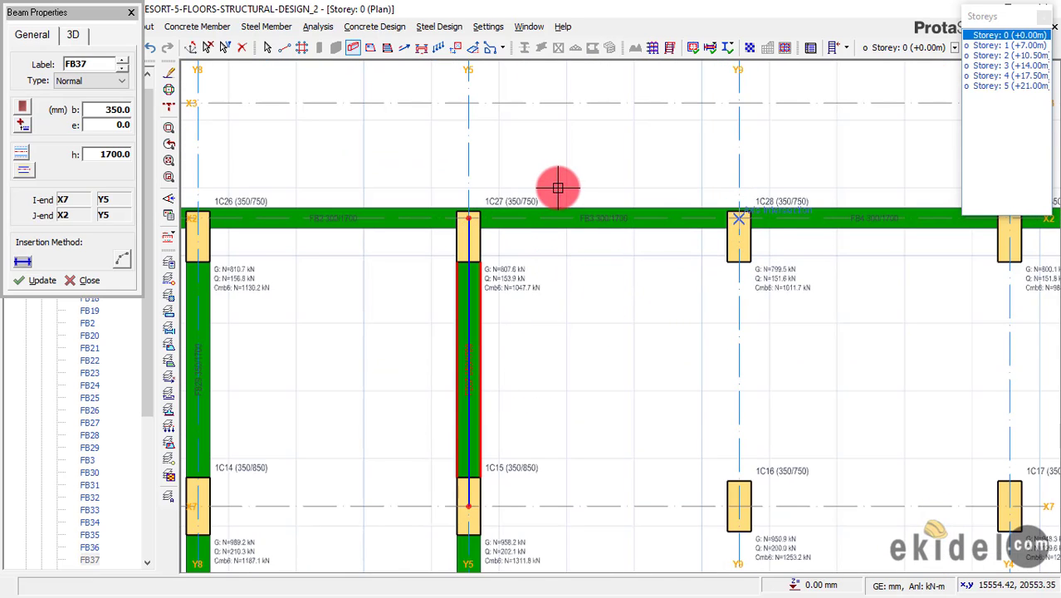
pyautogui.scroll(-5, 555, 184)
pyautogui.scroll(5, 626, 374)
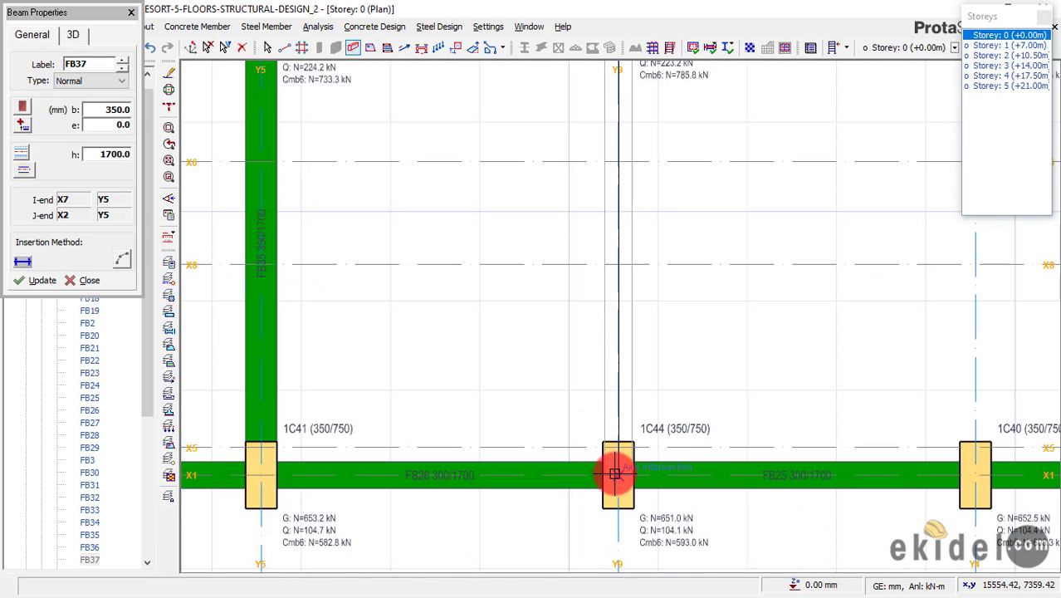
pyautogui.click(522, 477)
# Insert 350/1700 beams along axis Y4 from column 1C40 on axis X1 to column 1C29 on axis X2.
pyautogui.scroll(-3, 525, 477)
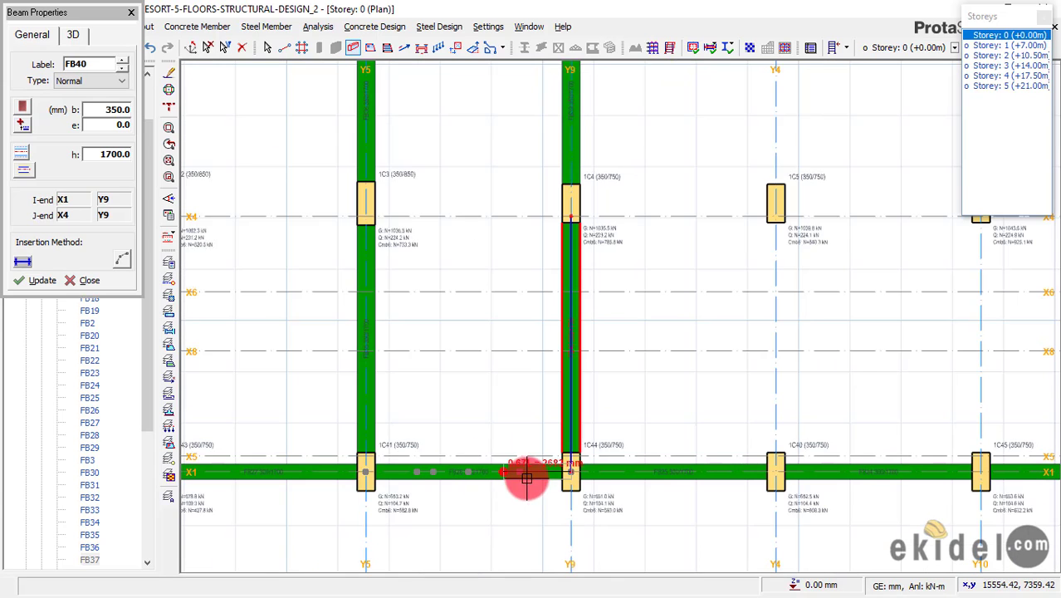
pyautogui.scroll(-1, 526, 477)
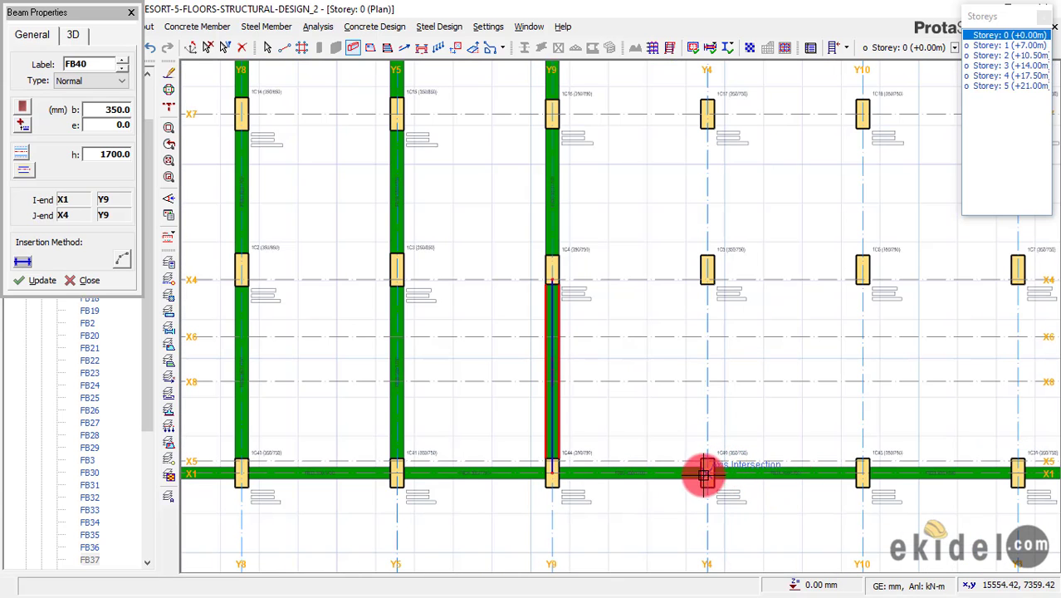
pyautogui.scroll(2, 709, 474)
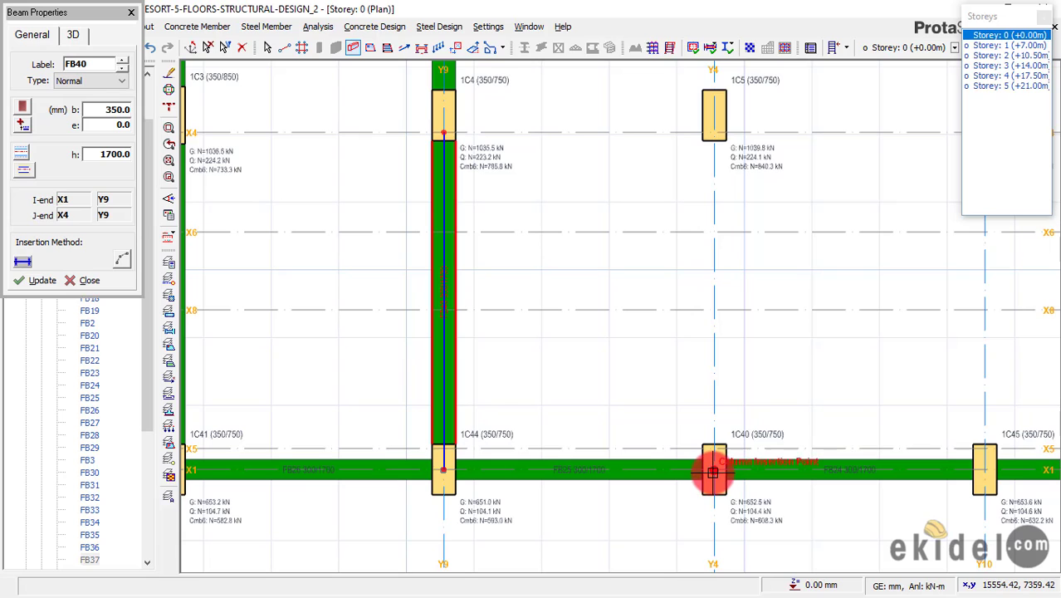
pyautogui.click(712, 472)
pyautogui.scroll(-2, 591, 505)
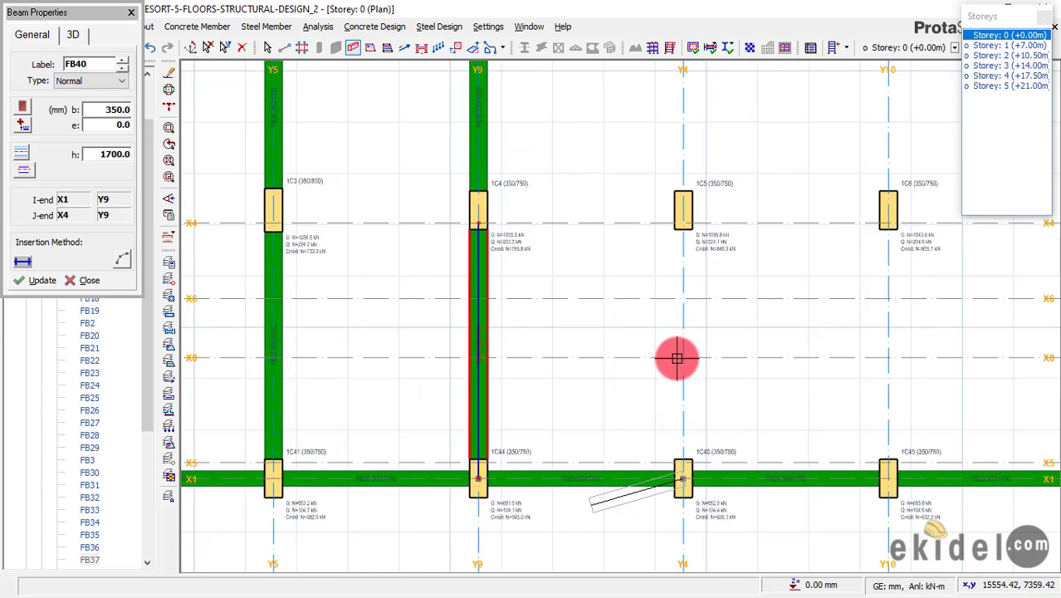
pyautogui.moveTo(666, 286); pyautogui.dragTo(659, 379, button='middle')
pyautogui.scroll(1, 625, 195)
pyautogui.scroll(2, 631, 172)
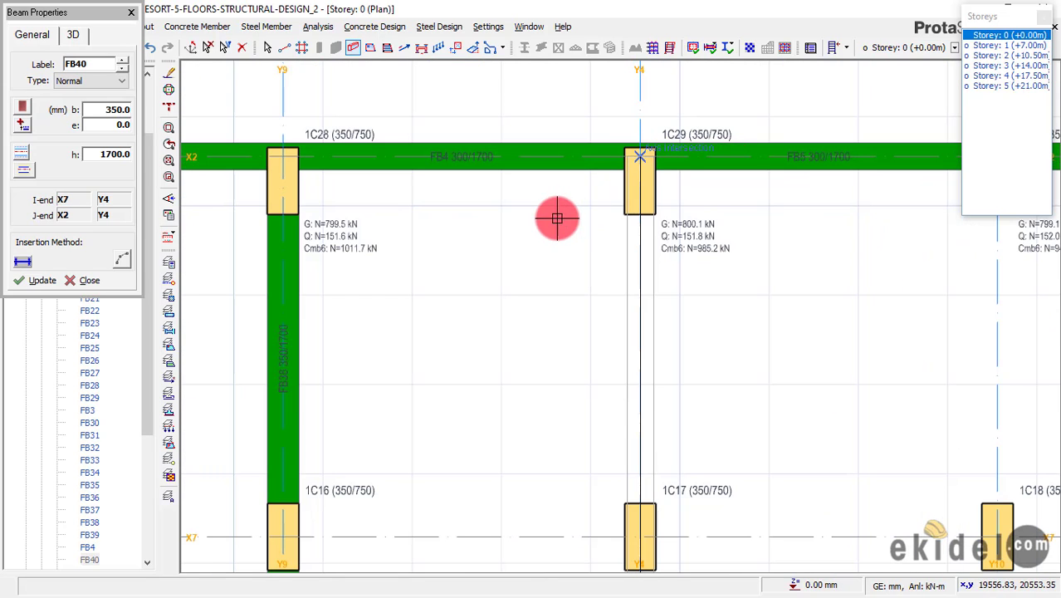
pyautogui.click(532, 213)
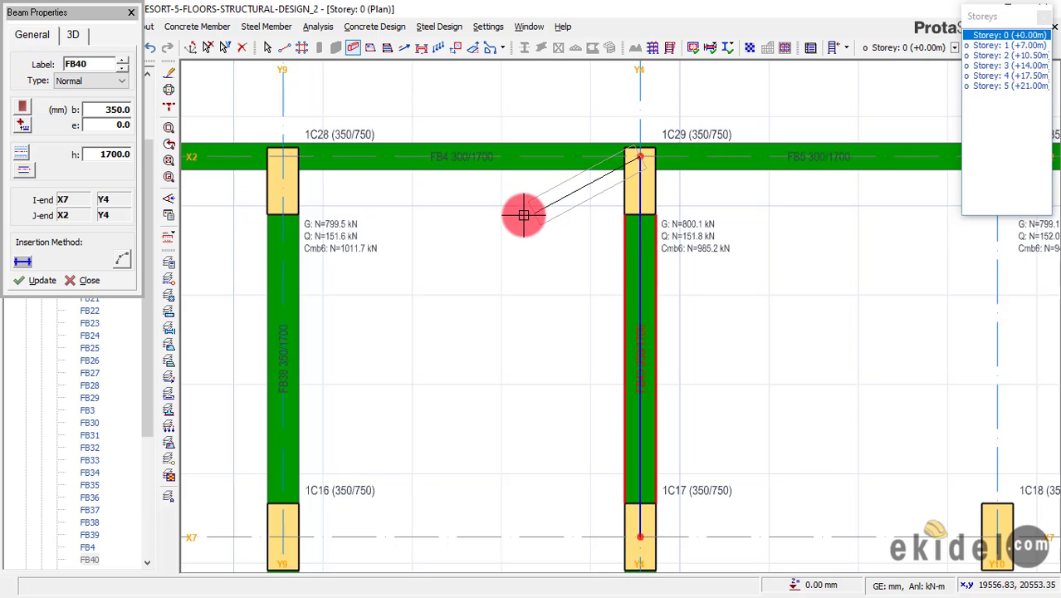
# Insert 350/1700 beams along axis Y10 from column 1C30 on axis X2 to column 1C45 on axis X1.
pyautogui.scroll(-1, 515, 224)
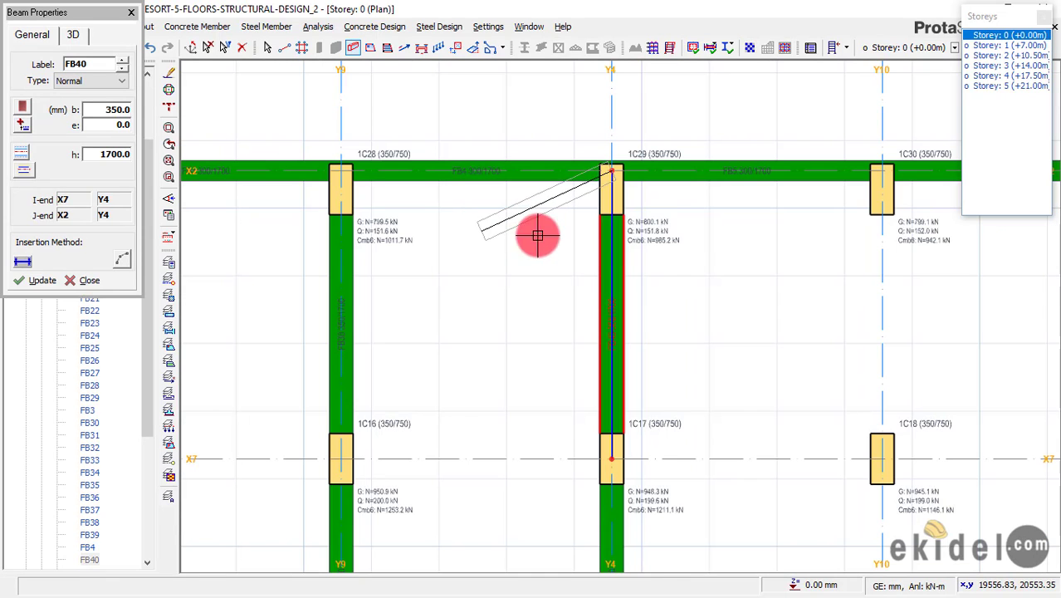
pyautogui.click(880, 172)
pyautogui.scroll(-2, 640, 172)
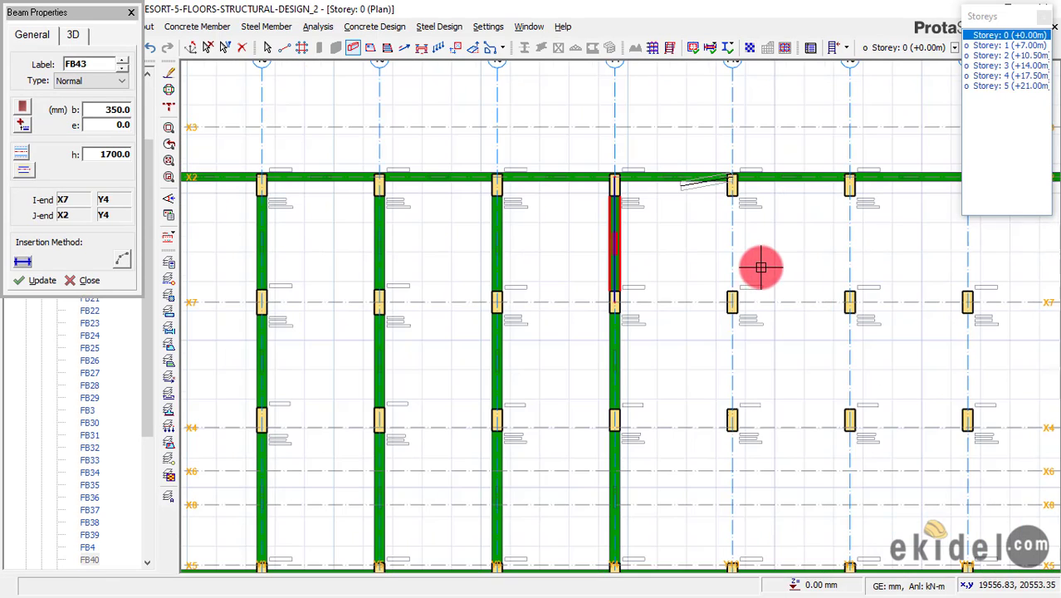
pyautogui.moveTo(738, 347); pyautogui.dragTo(712, 172, button='middle')
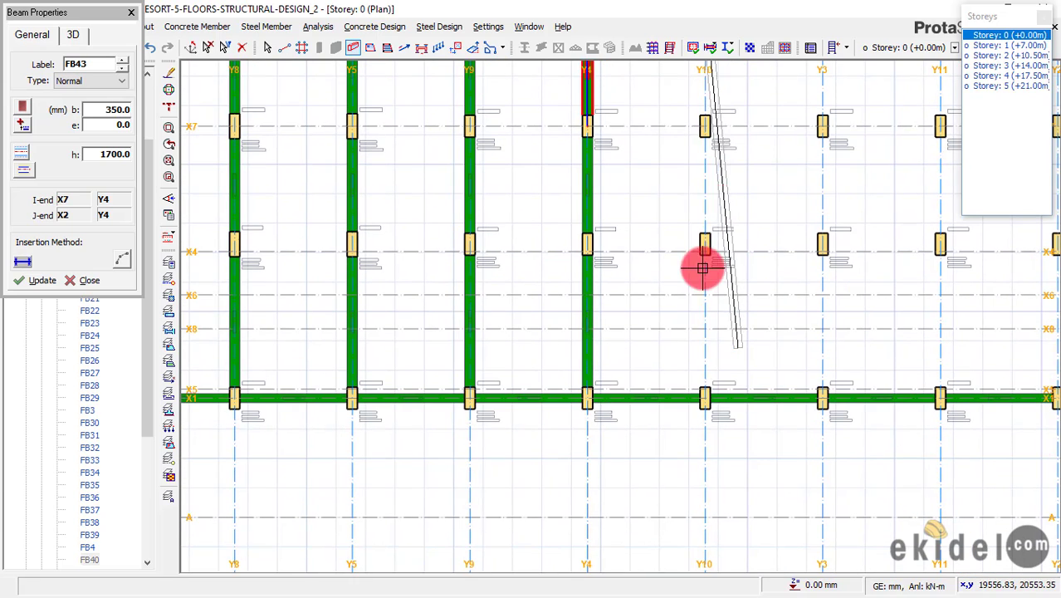
pyautogui.scroll(2, 706, 381)
pyautogui.scroll(2, 705, 404)
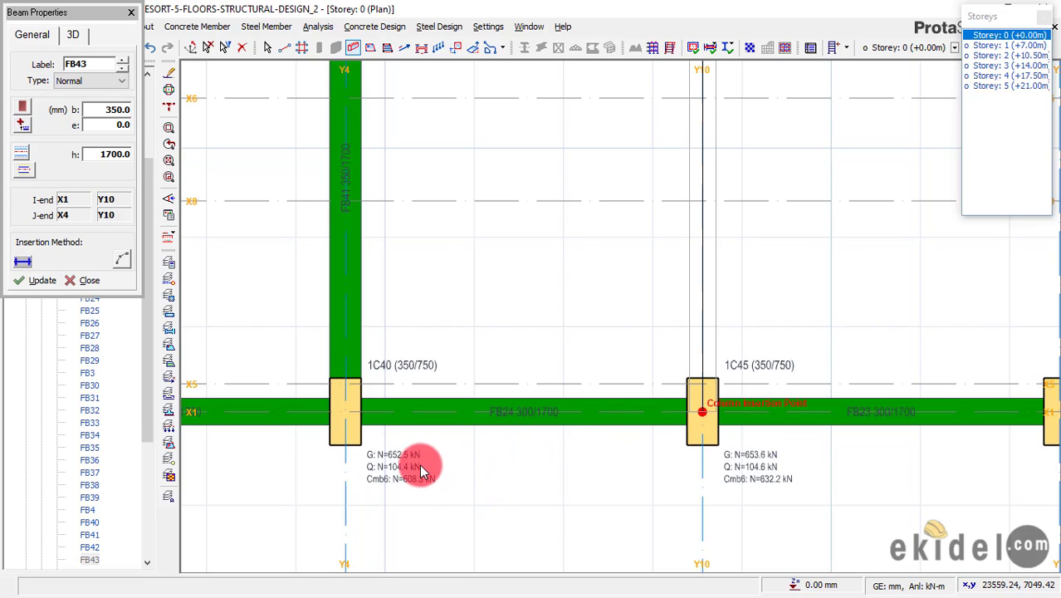
# Insert 350/1700 beams along axis Y3 from column 1C39 on axis X1 to column 1C31 on axis X2.
pyautogui.scroll(-4, 411, 464)
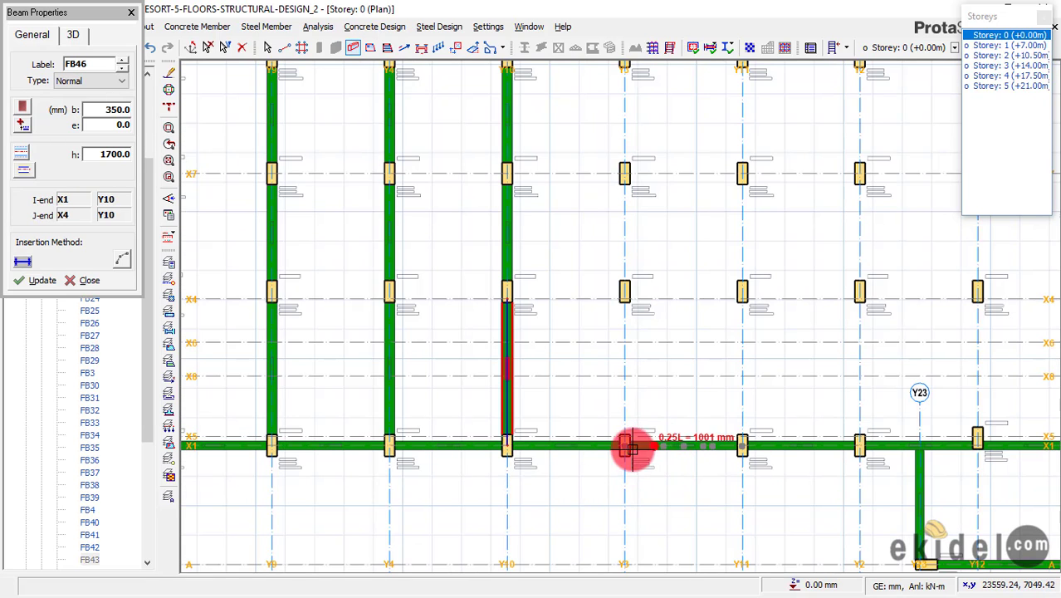
pyautogui.scroll(2, 624, 445)
pyautogui.scroll(-4, 592, 485)
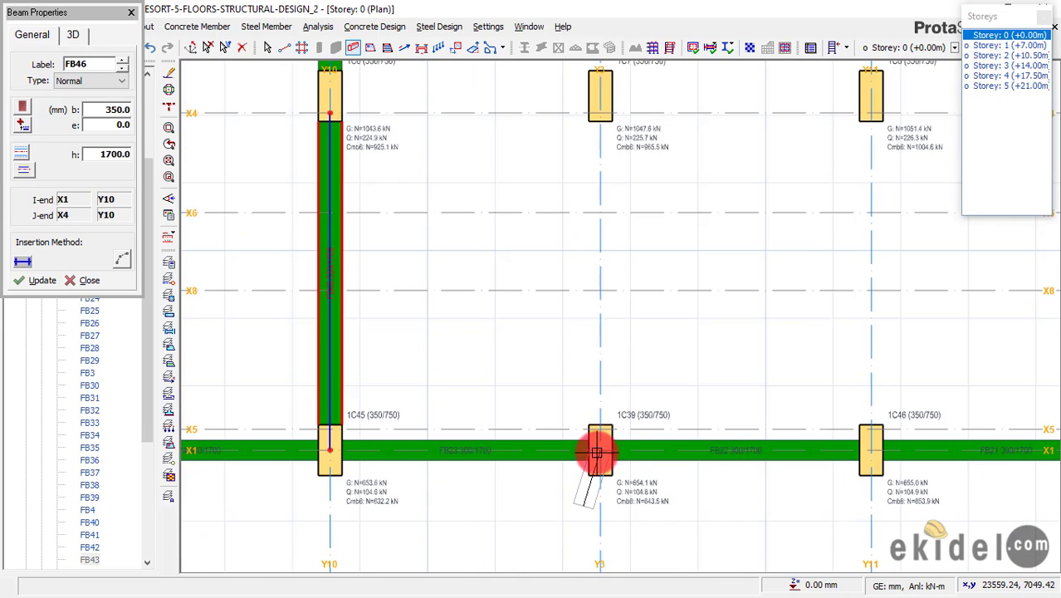
pyautogui.scroll(3, 596, 192)
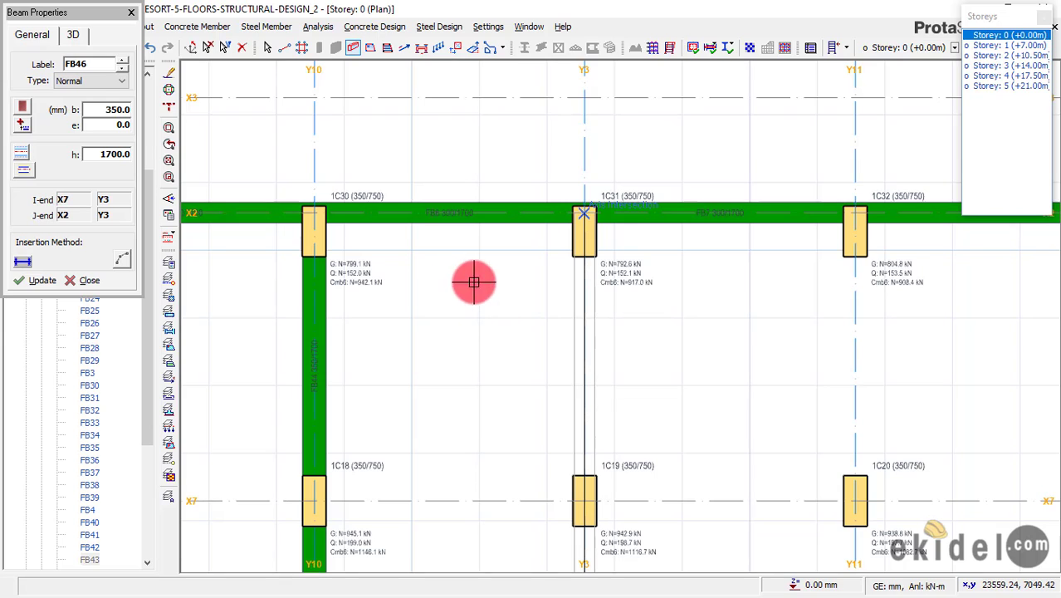
pyautogui.click(639, 221)
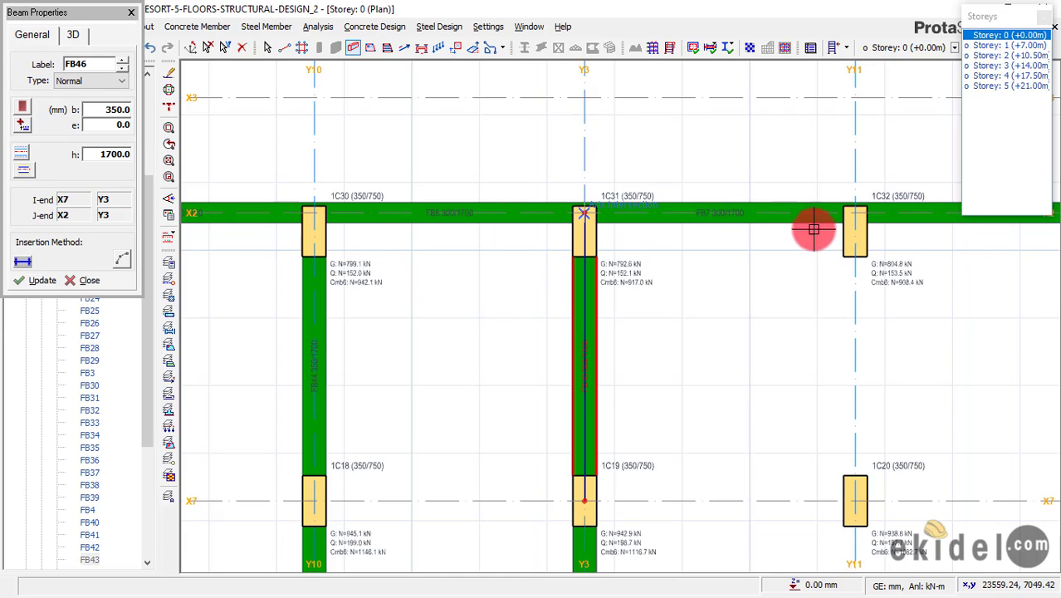
# Insert 350/1700 beams along axis Y11 from column 1C32 on axis X2 to column 1C46 on axis X1.
pyautogui.scroll(-3, 699, 136)
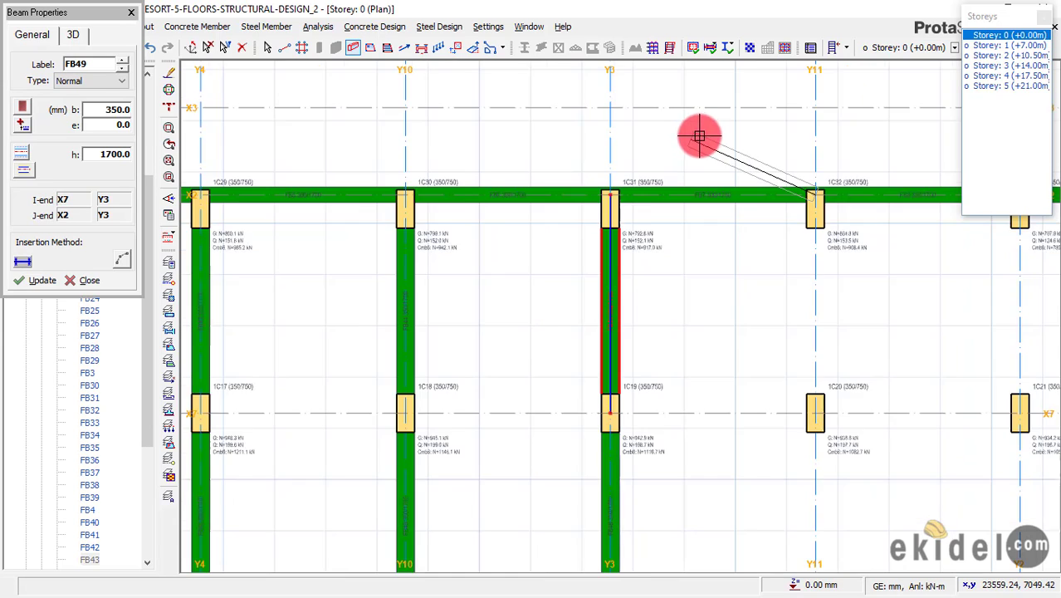
pyautogui.scroll(4, 745, 455)
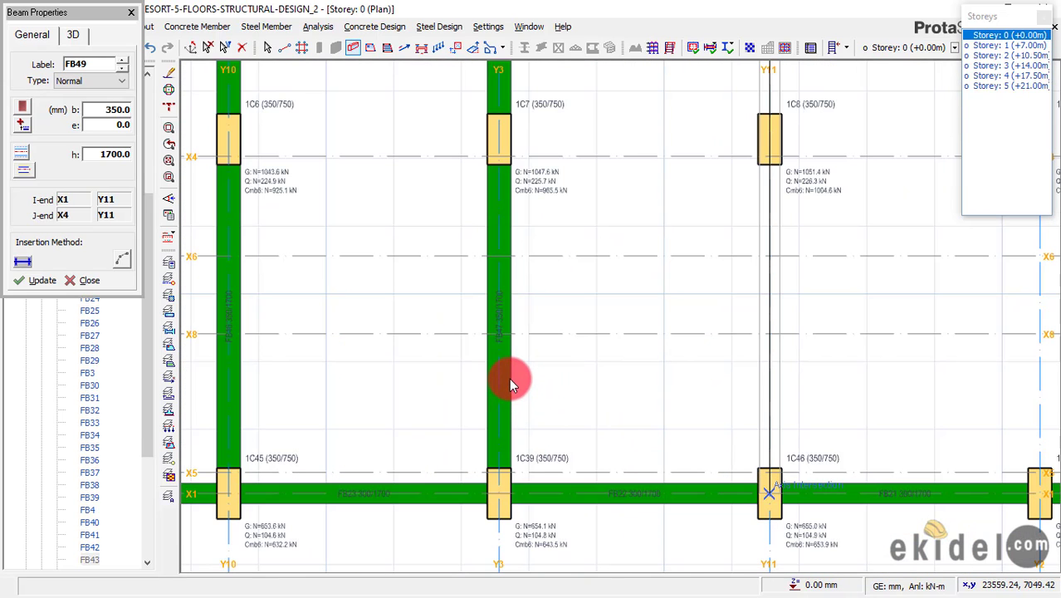
pyautogui.scroll(-3, 382, 403)
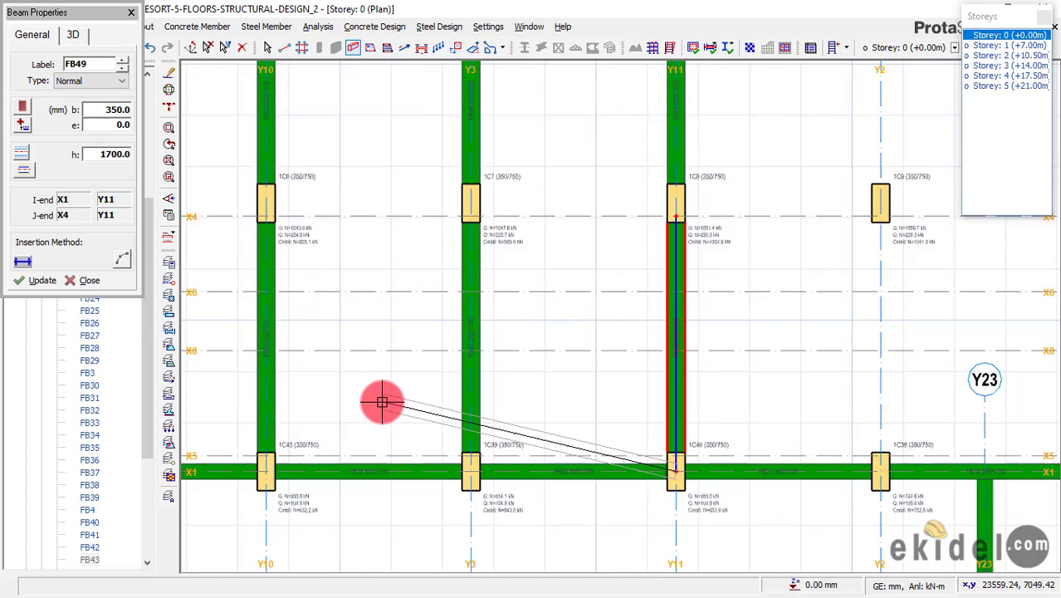
# Insert 350/1700 beams along axis Y2 from column 1C38 on axis X1 to column 1C33 on axis X2.
pyautogui.click(671, 442)
pyautogui.scroll(2, 671, 442)
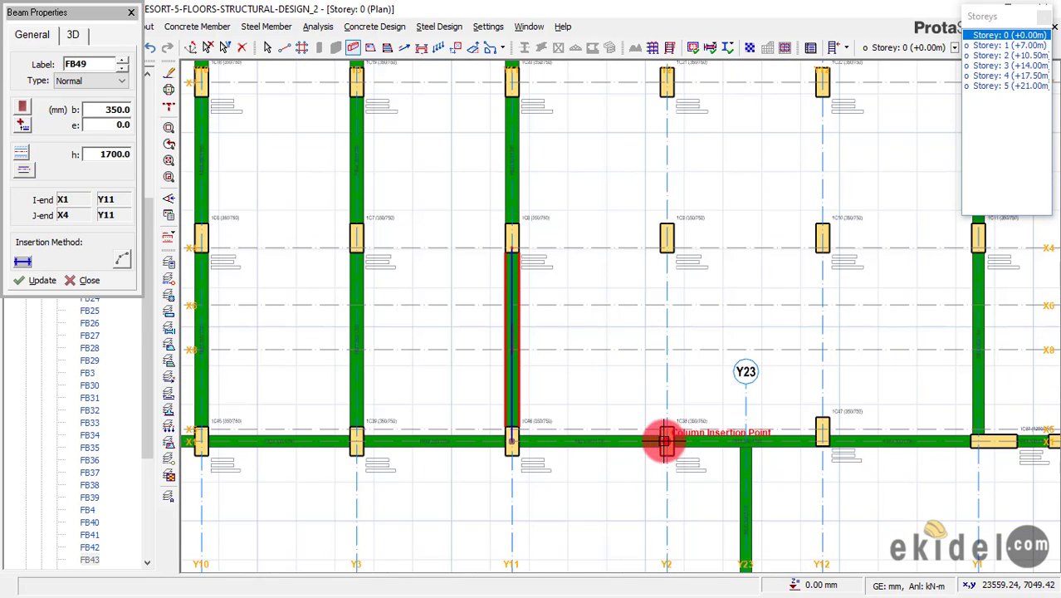
pyautogui.scroll(-3, 680, 214)
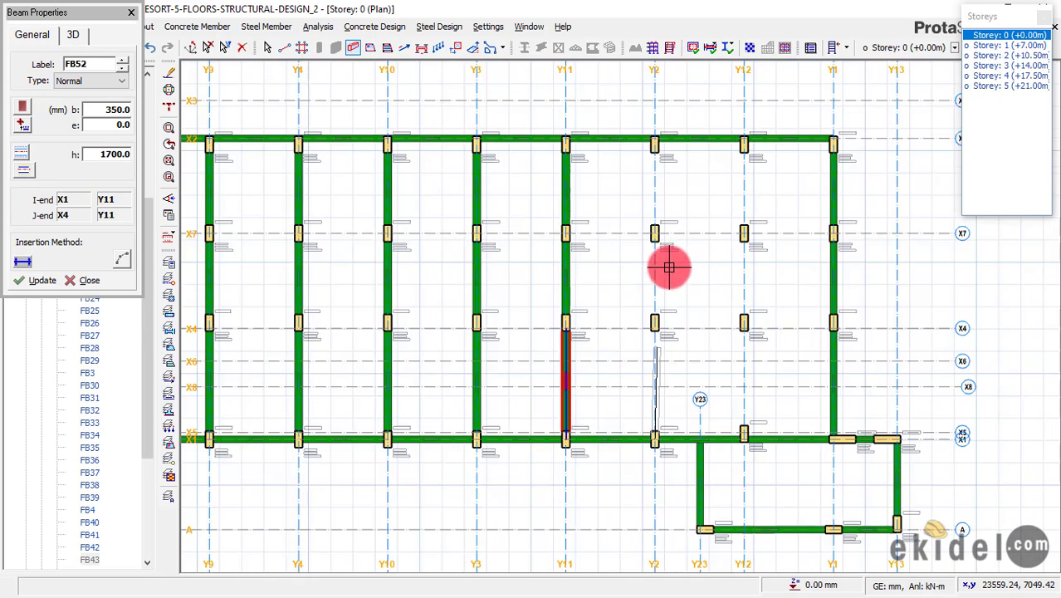
pyautogui.scroll(4, 670, 260)
pyautogui.scroll(2, 624, 353)
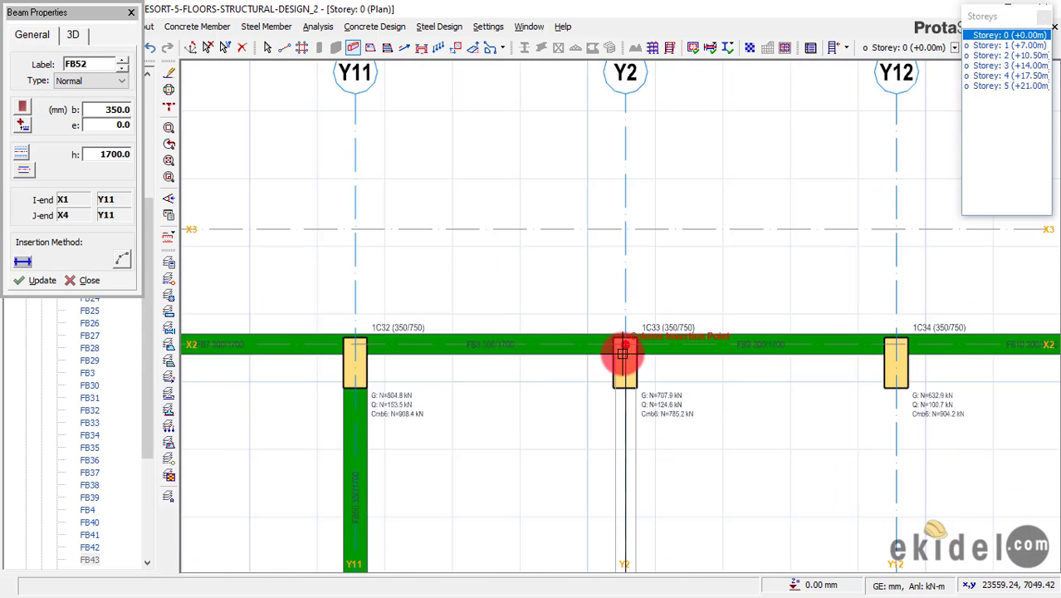
pyautogui.click(626, 347)
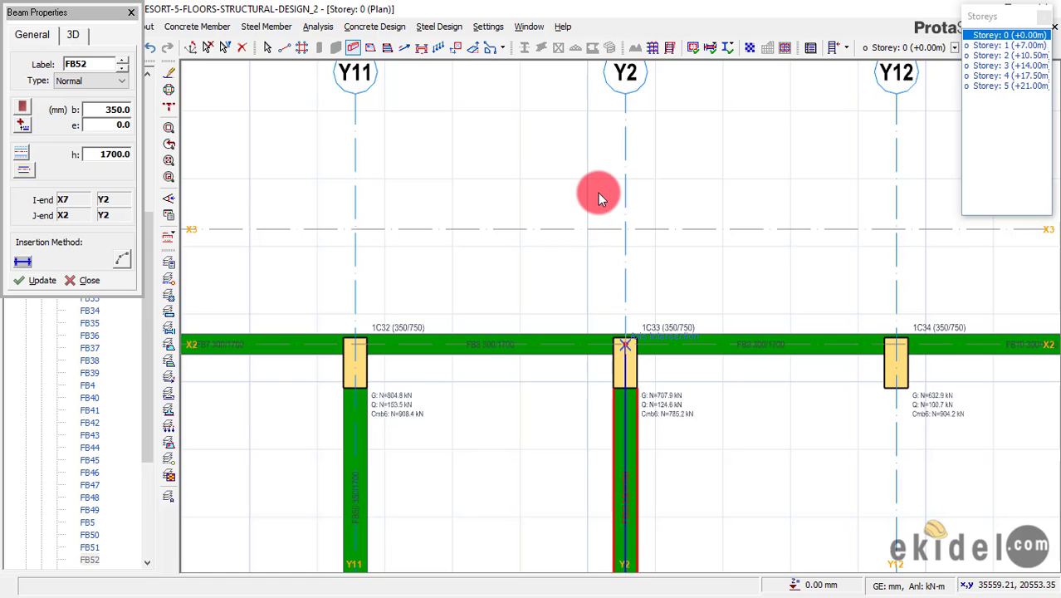
# Insert 350/1700 beams along axis Y12 from column 1C34 on axis X2 to column 1C47 on axis X1.
pyautogui.scroll(-2, 591, 196)
pyautogui.scroll(3, 779, 285)
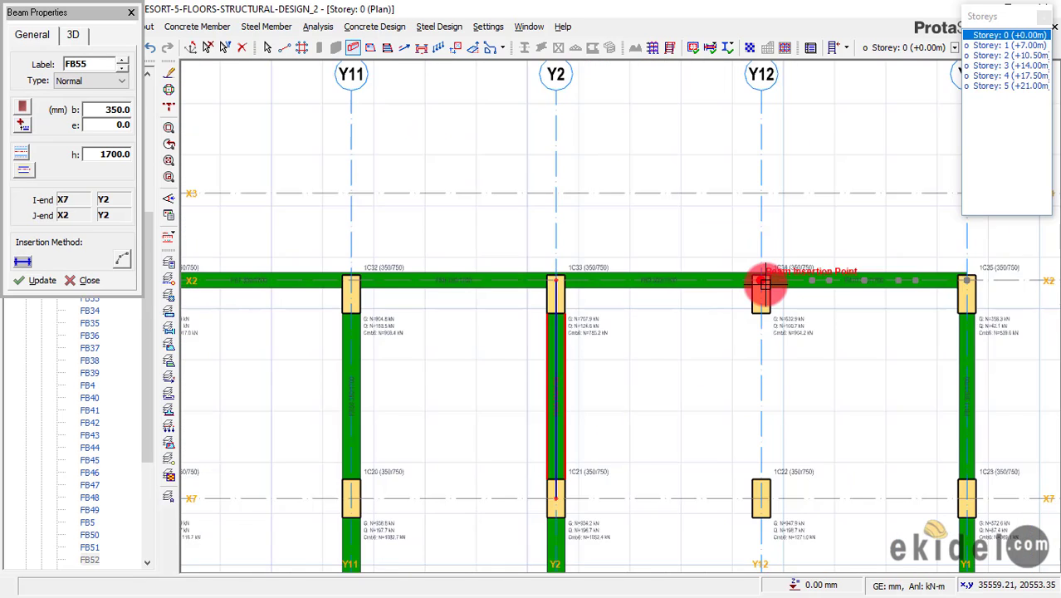
pyautogui.click(720, 257)
pyautogui.scroll(-4, 692, 190)
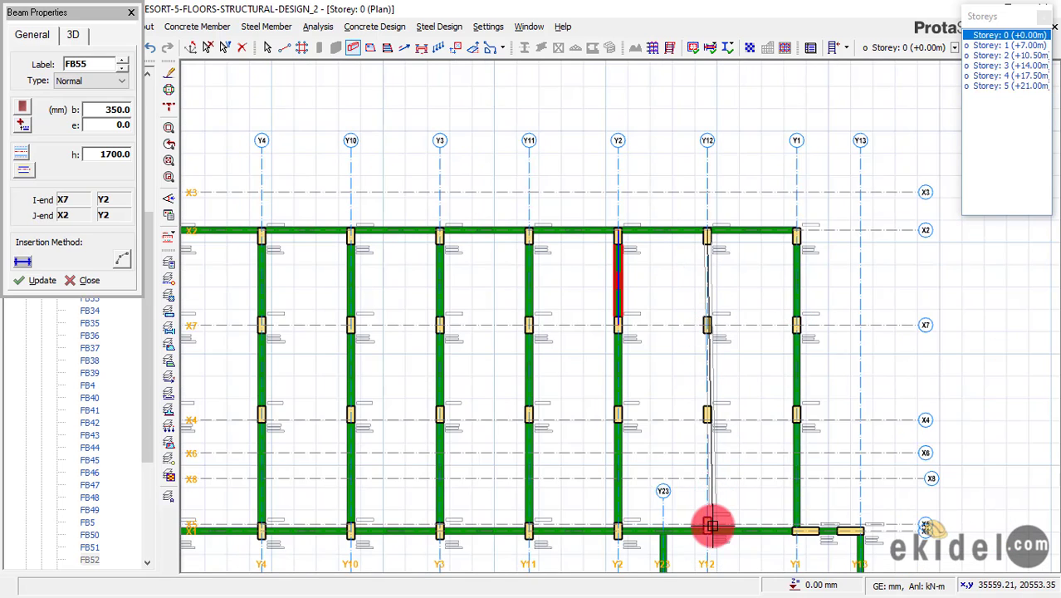
pyautogui.scroll(5, 702, 531)
pyautogui.click(701, 554)
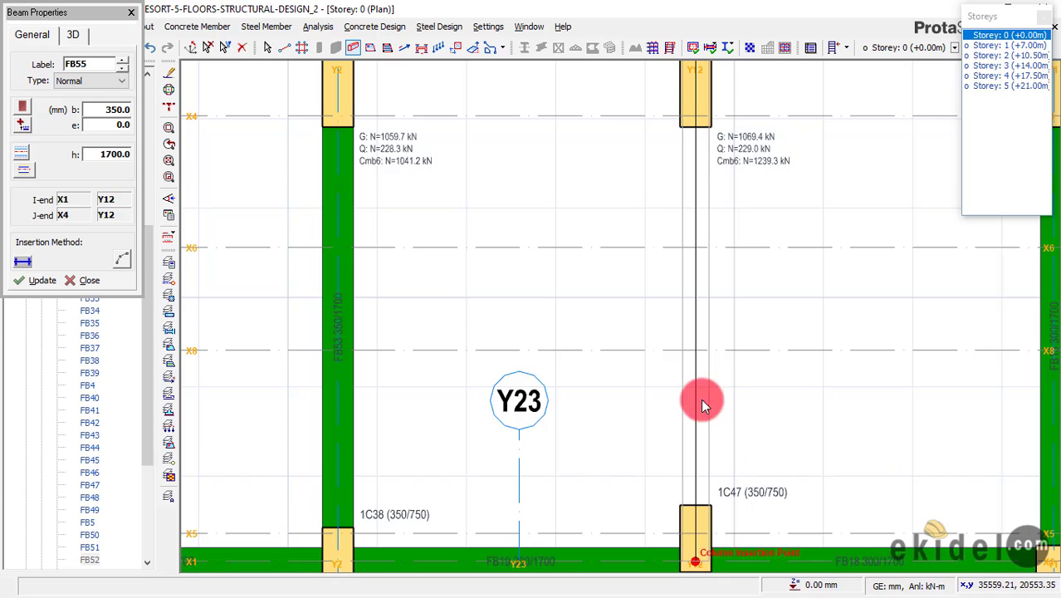
pyautogui.scroll(-3, 702, 419)
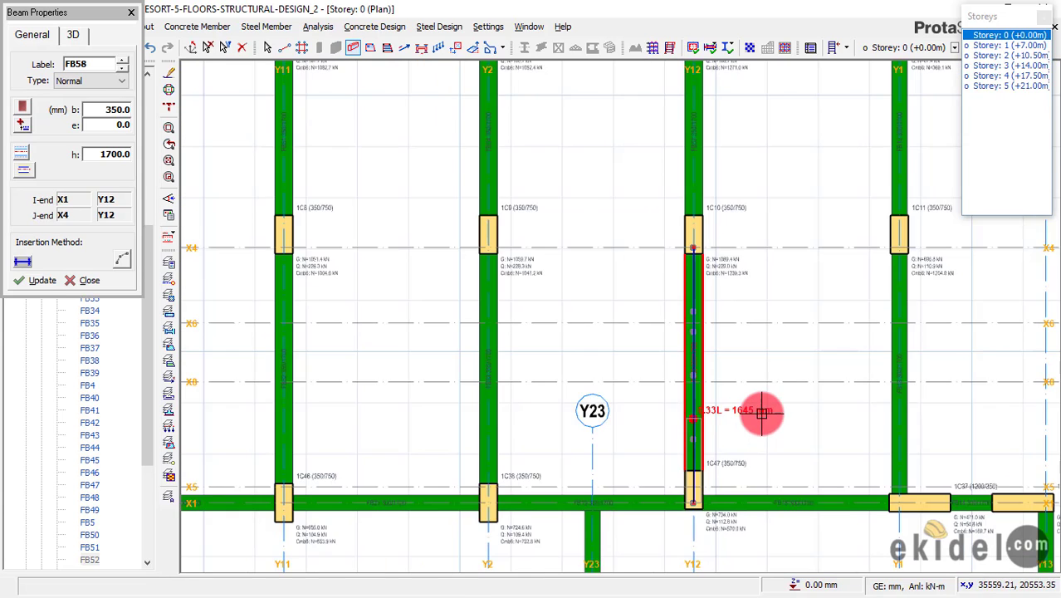
pyautogui.press('Escape')
# Insert 350/1700 beams along axis X7 from column 1C23 on axis Y1 to column 1C13 on axis Y6.
pyautogui.scroll(-2, 843, 394)
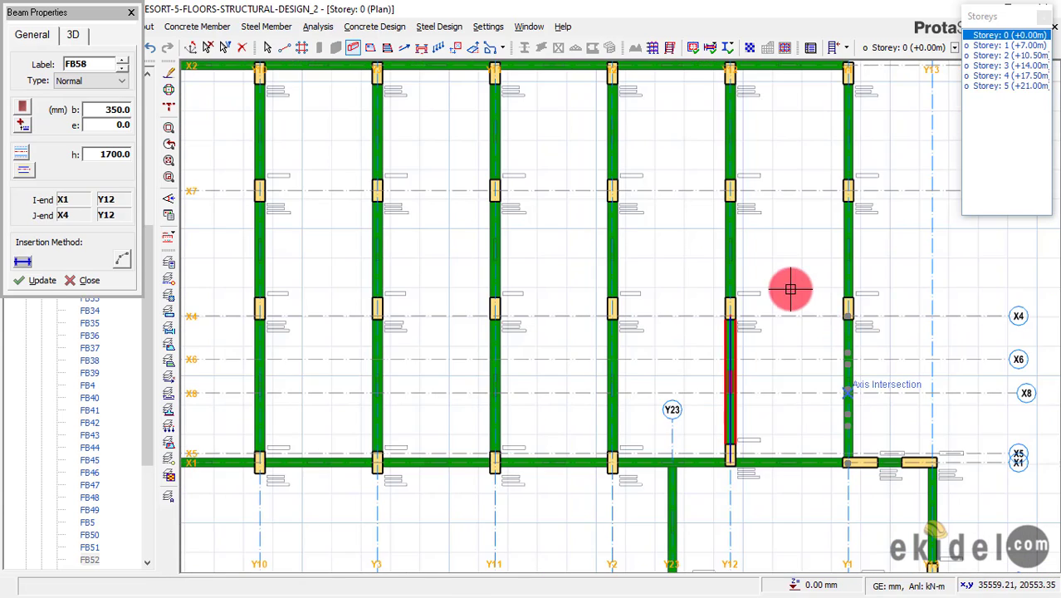
pyautogui.moveTo(786, 299); pyautogui.dragTo(784, 294, button='middle')
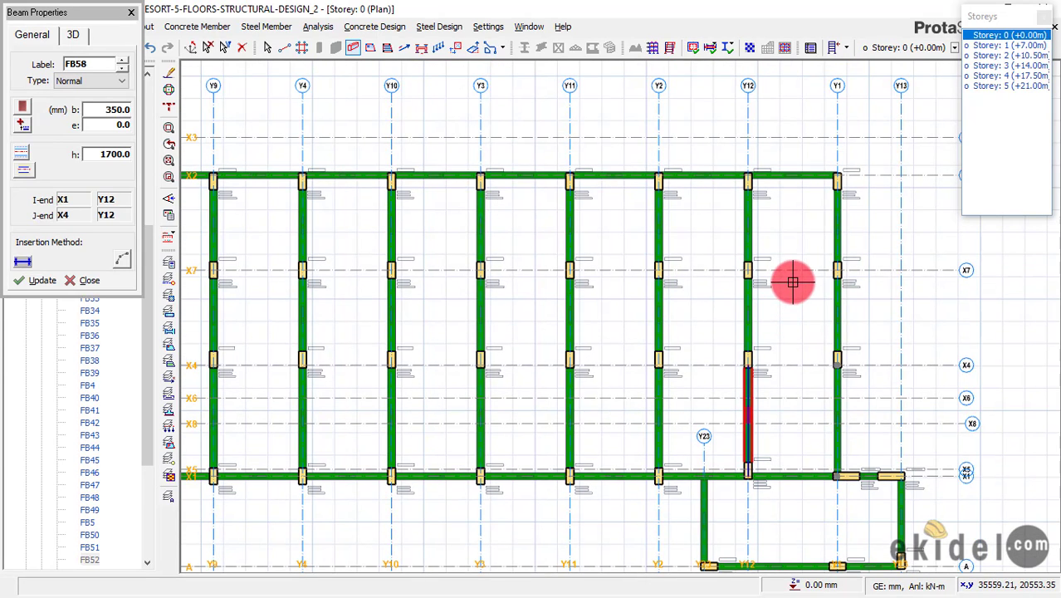
pyautogui.scroll(4, 852, 303)
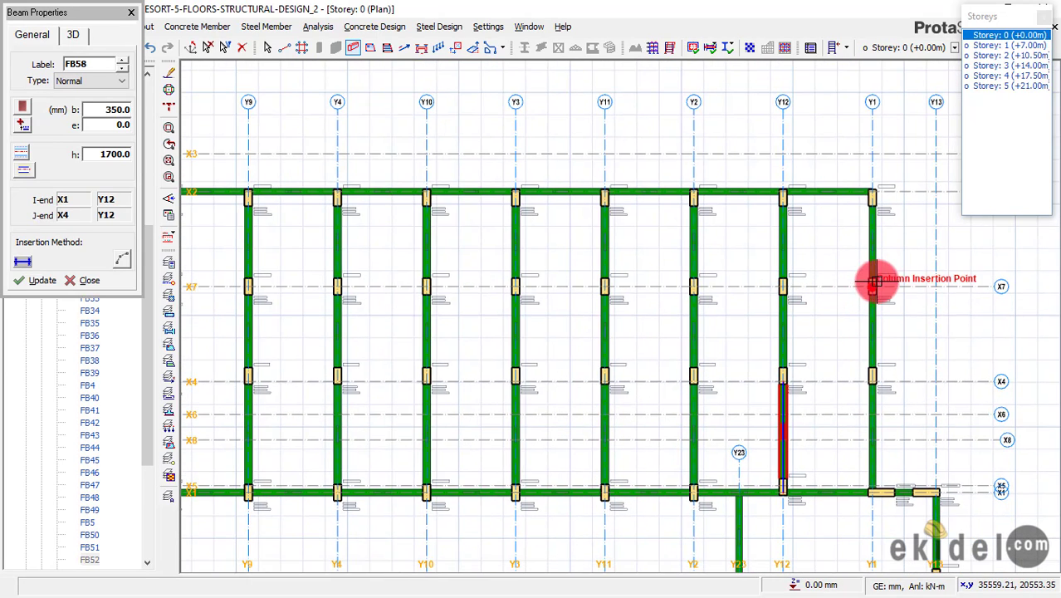
pyautogui.scroll(1, 884, 262)
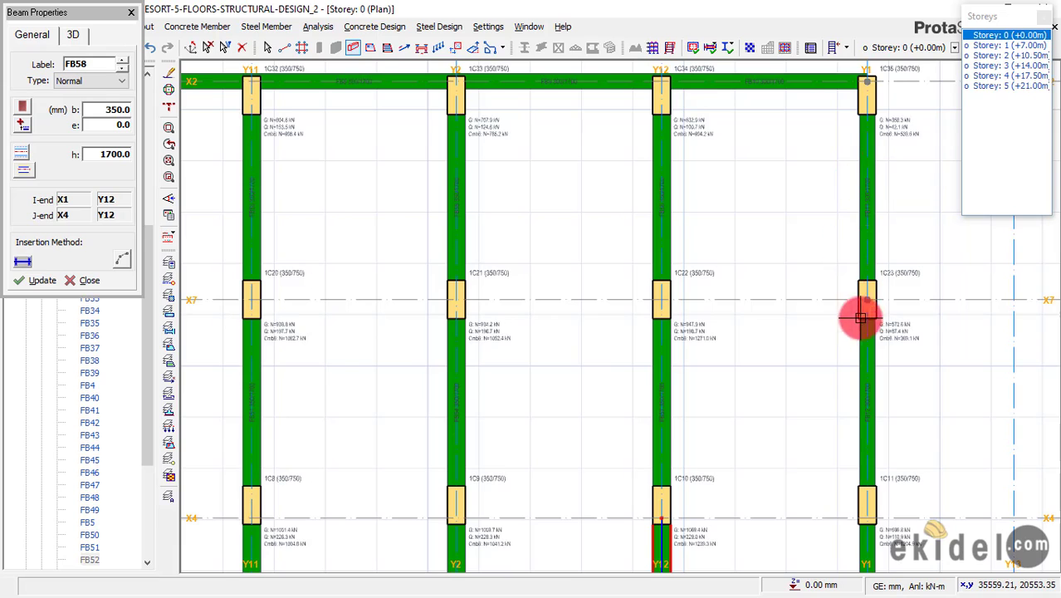
pyautogui.scroll(2, 869, 320)
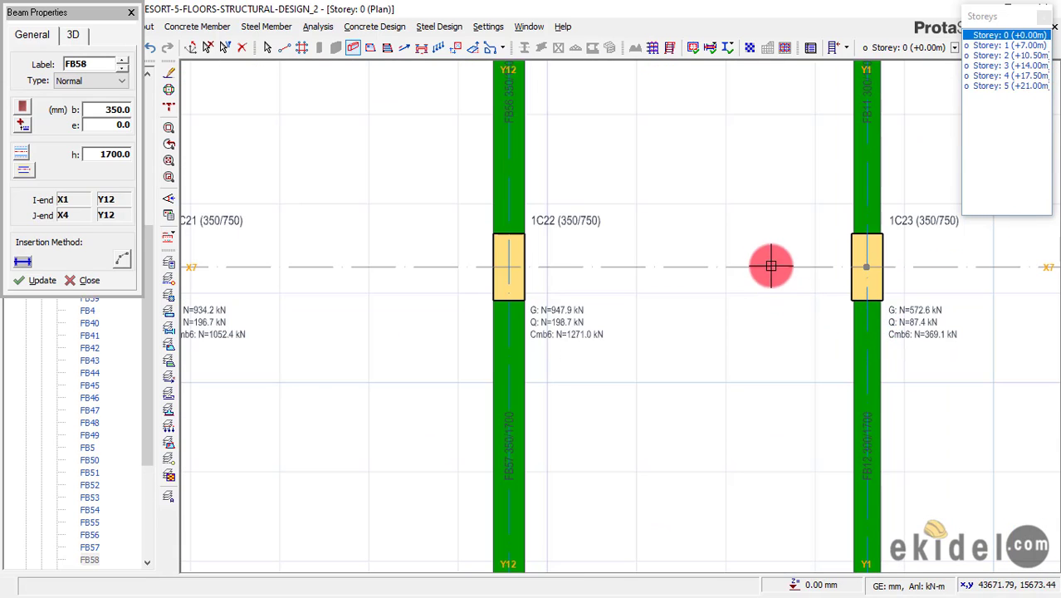
pyautogui.moveTo(740, 303); pyautogui.dragTo(710, 509, button='middle')
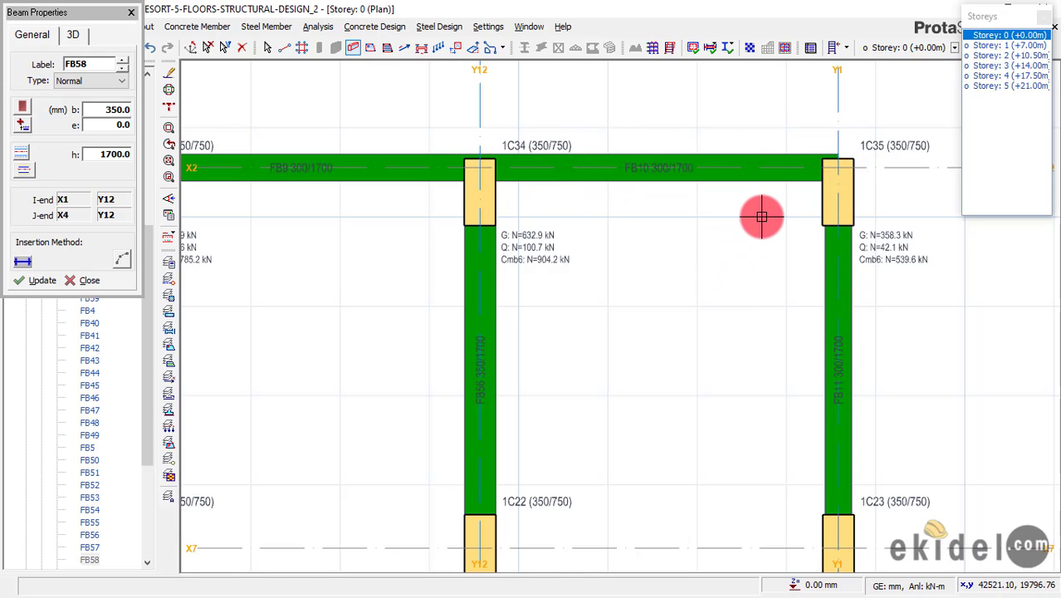
pyautogui.scroll(-1, 764, 214)
pyautogui.scroll(-1, 789, 249)
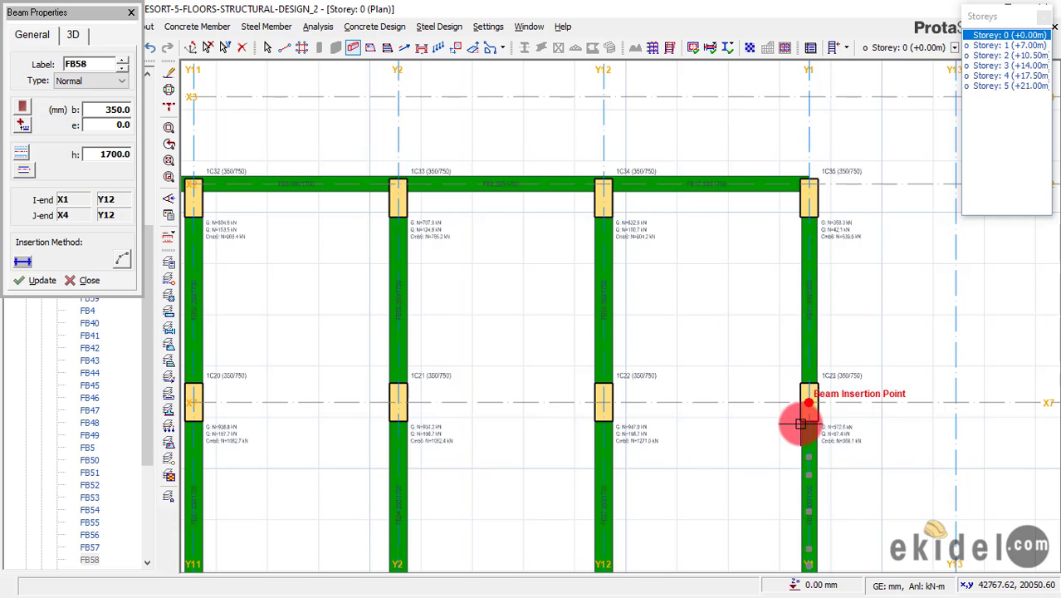
pyautogui.scroll(1, 807, 391)
pyautogui.scroll(1, 812, 398)
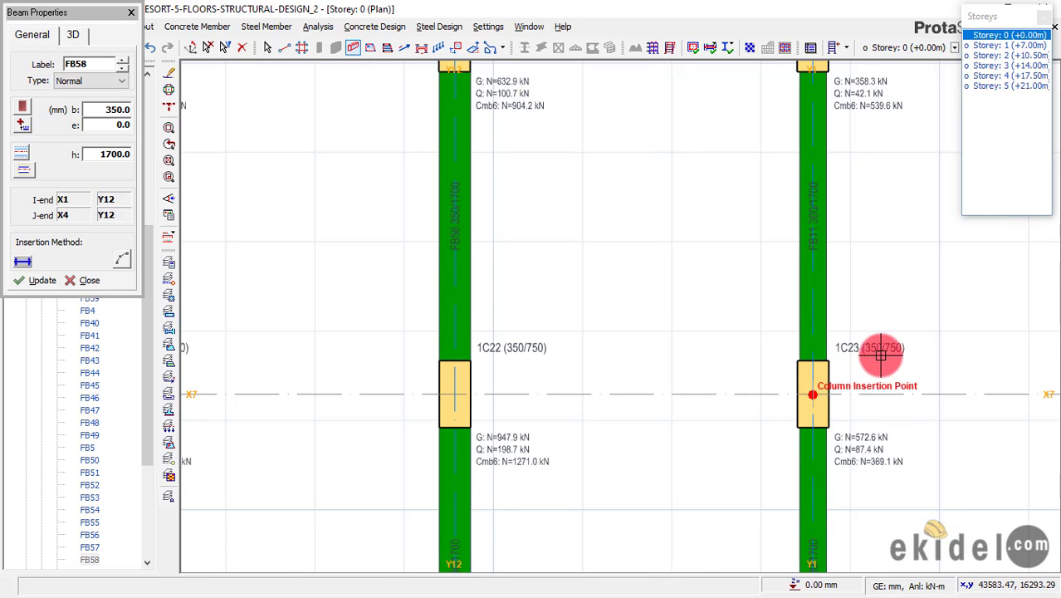
pyautogui.scroll(-2, 903, 308)
pyautogui.scroll(-1, 905, 371)
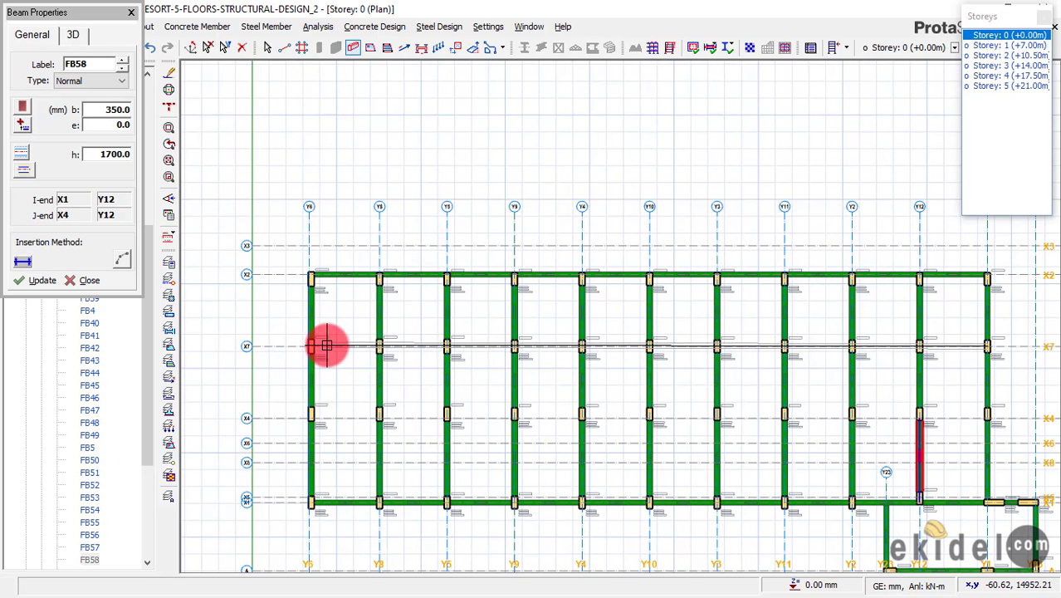
pyautogui.scroll(3, 315, 347)
pyautogui.scroll(2, 303, 349)
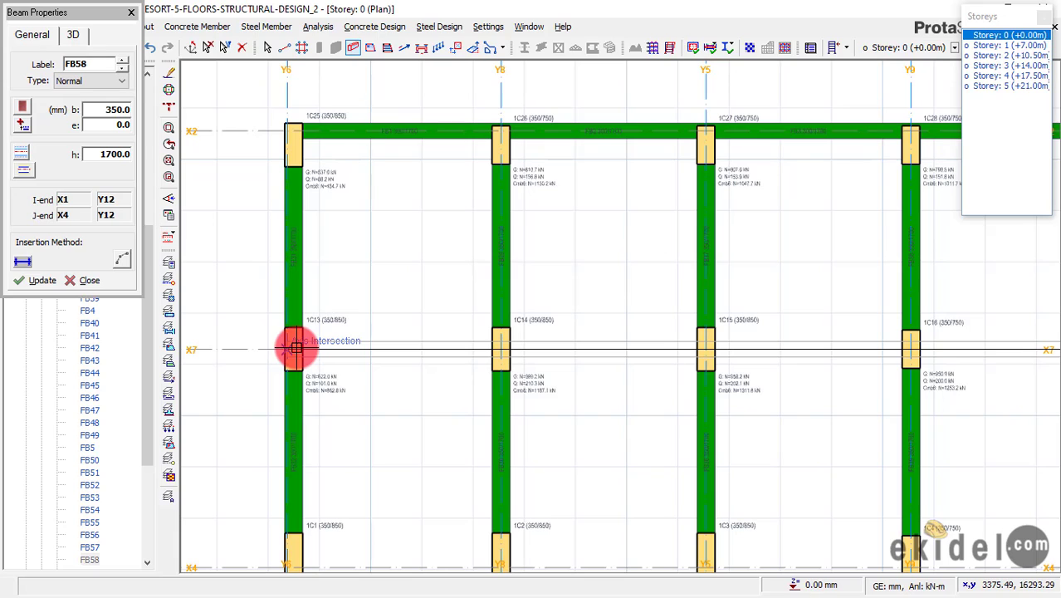
pyautogui.scroll(3, 284, 350)
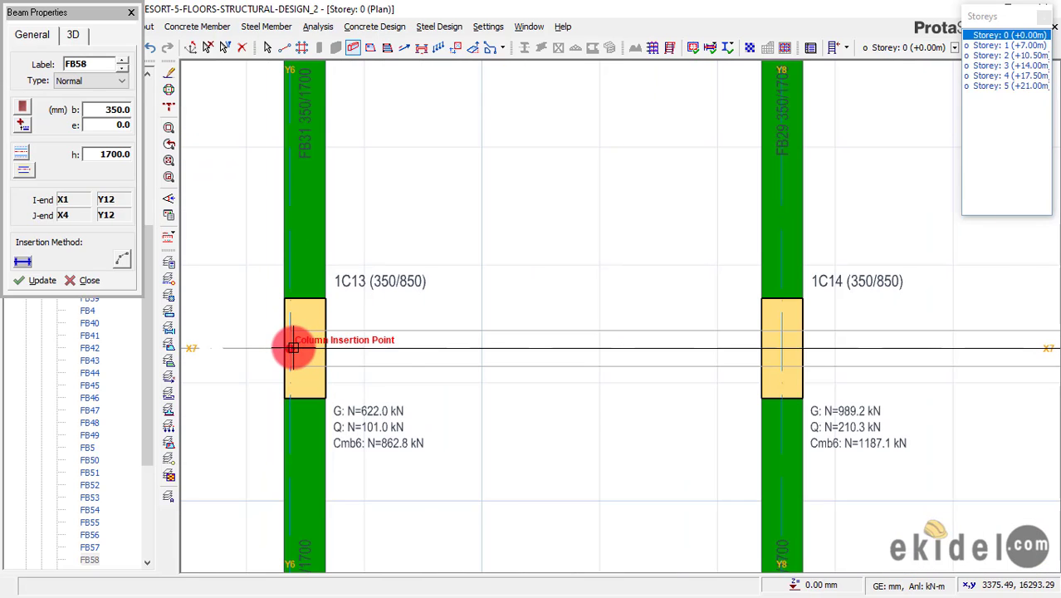
pyautogui.click(292, 347)
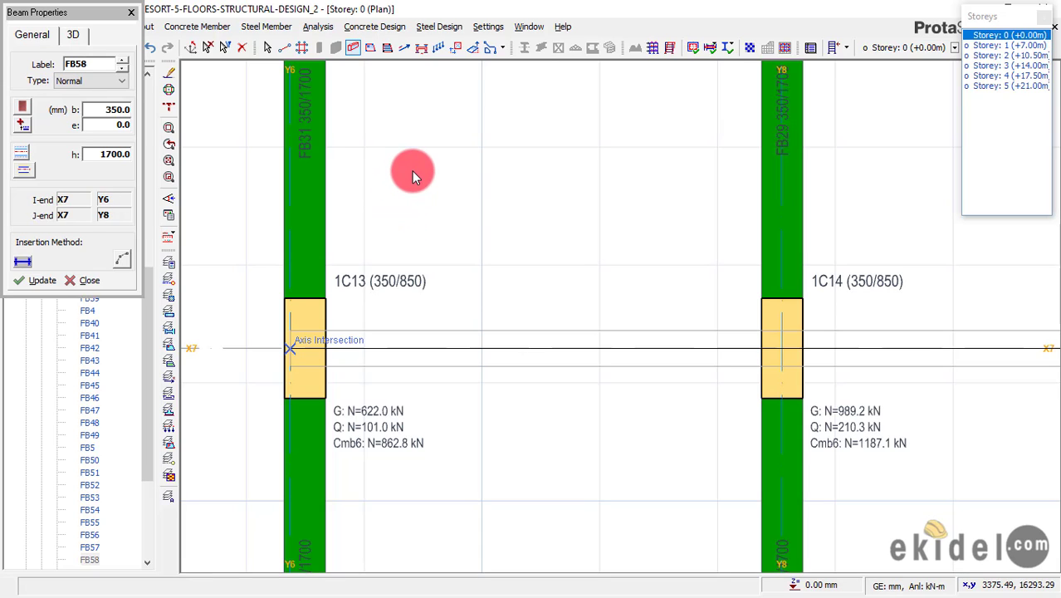
# Insert 350/1700 beams along axis X4 from column 1C1 on axis Y6 to column 1C11 on axis Y1, and end beam insertion.
pyautogui.scroll(-3, 414, 171)
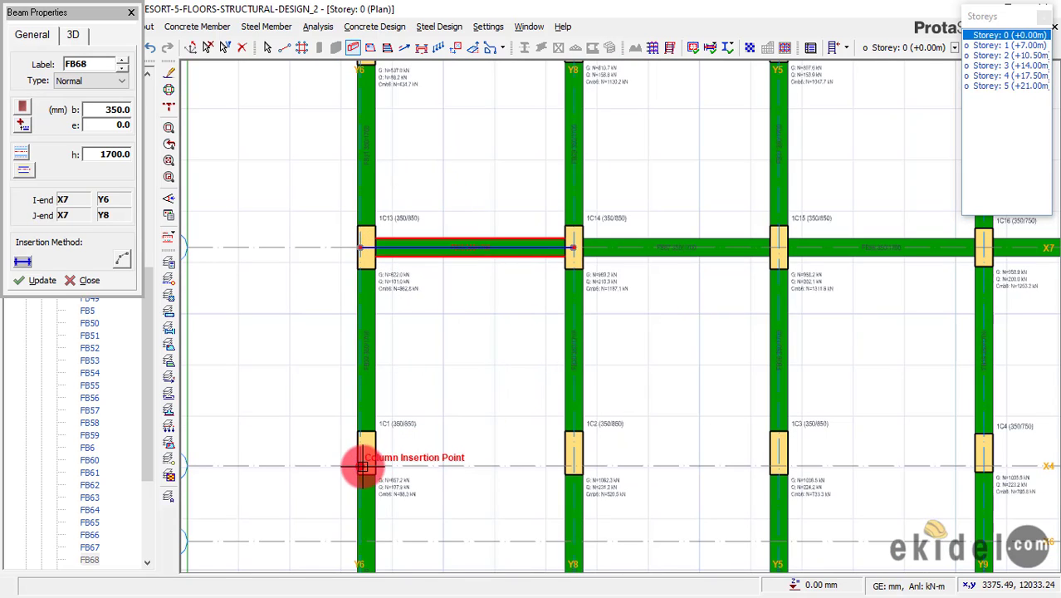
pyautogui.scroll(-1, 437, 375)
pyautogui.scroll(-2, 592, 422)
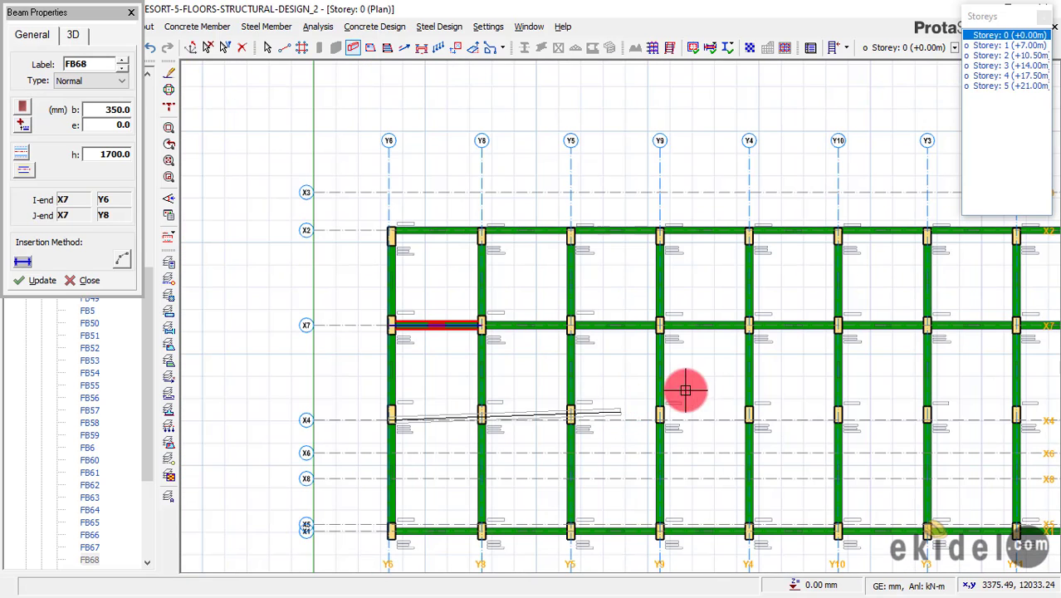
pyautogui.moveTo(877, 414); pyautogui.dragTo(647, 396, button='middle')
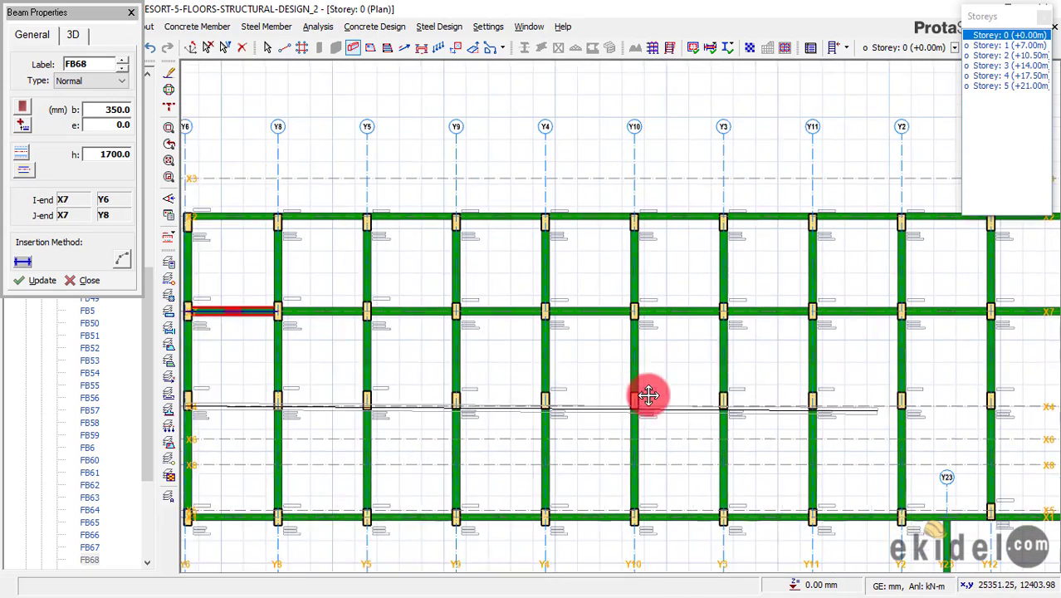
pyautogui.moveTo(808, 397); pyautogui.dragTo(649, 397, button='middle')
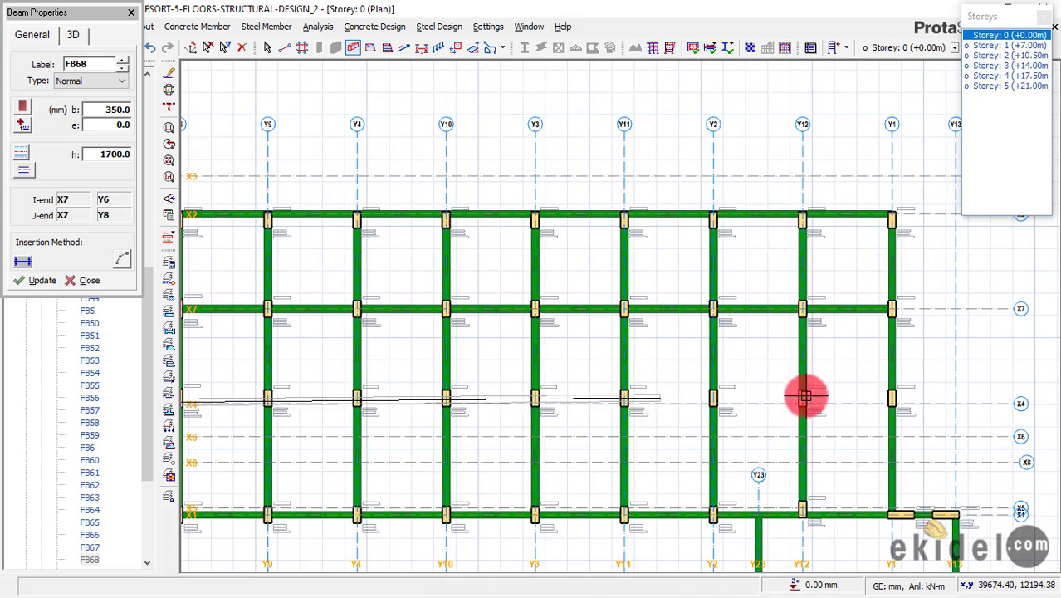
pyautogui.scroll(2, 892, 401)
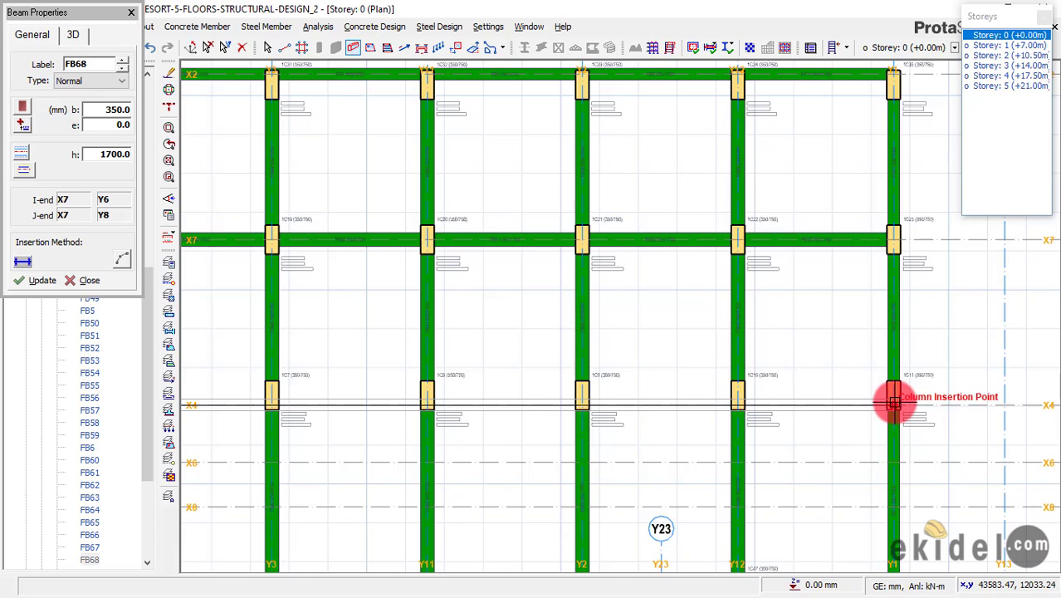
pyautogui.scroll(1, 893, 403)
pyautogui.scroll(3, 894, 405)
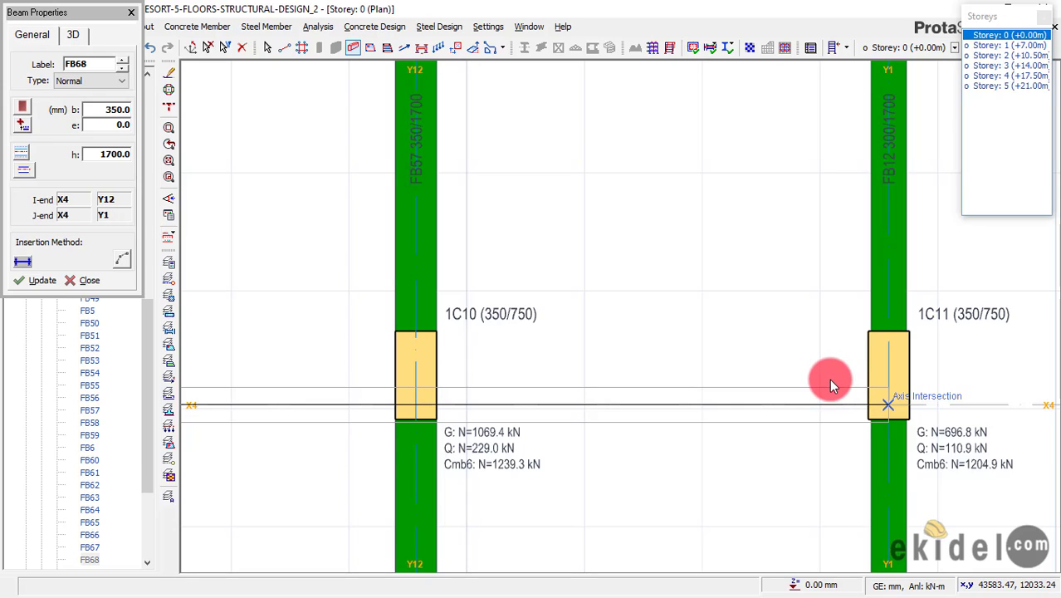
pyautogui.scroll(-2, 817, 366)
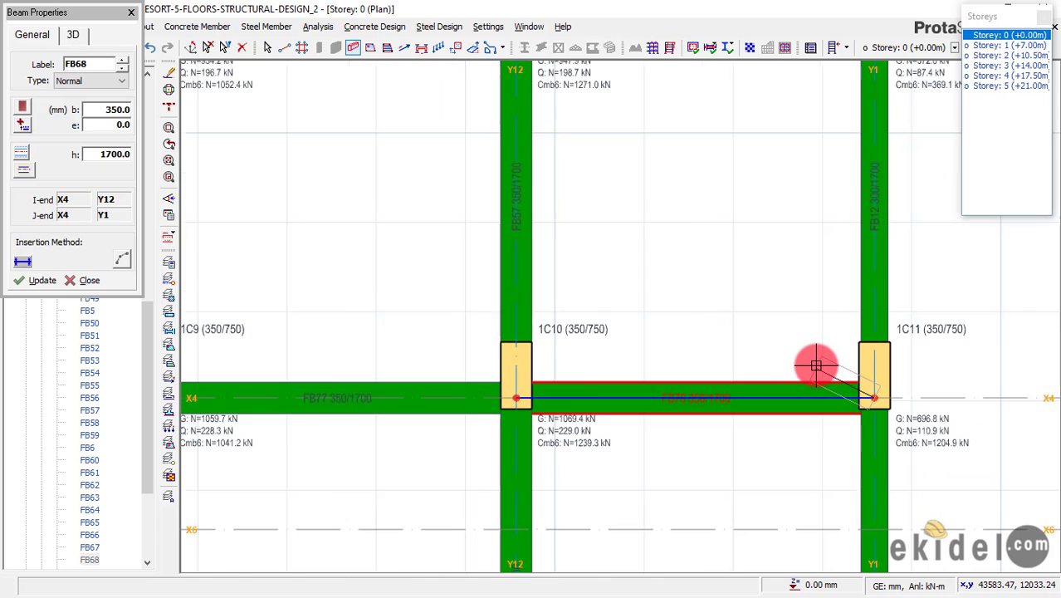
pyautogui.scroll(-4, 817, 363)
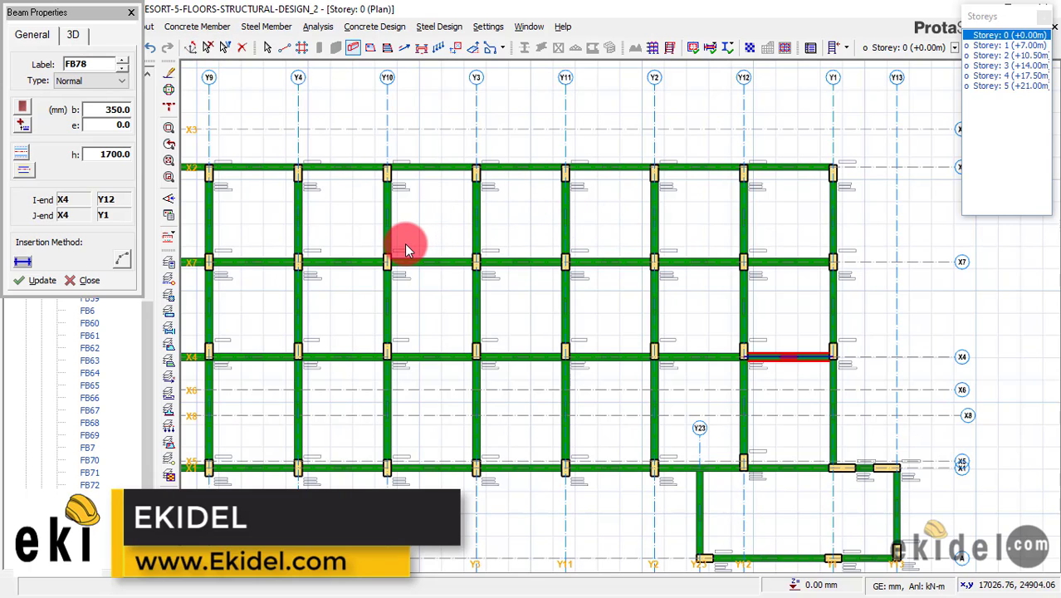
pyautogui.press('Escape')
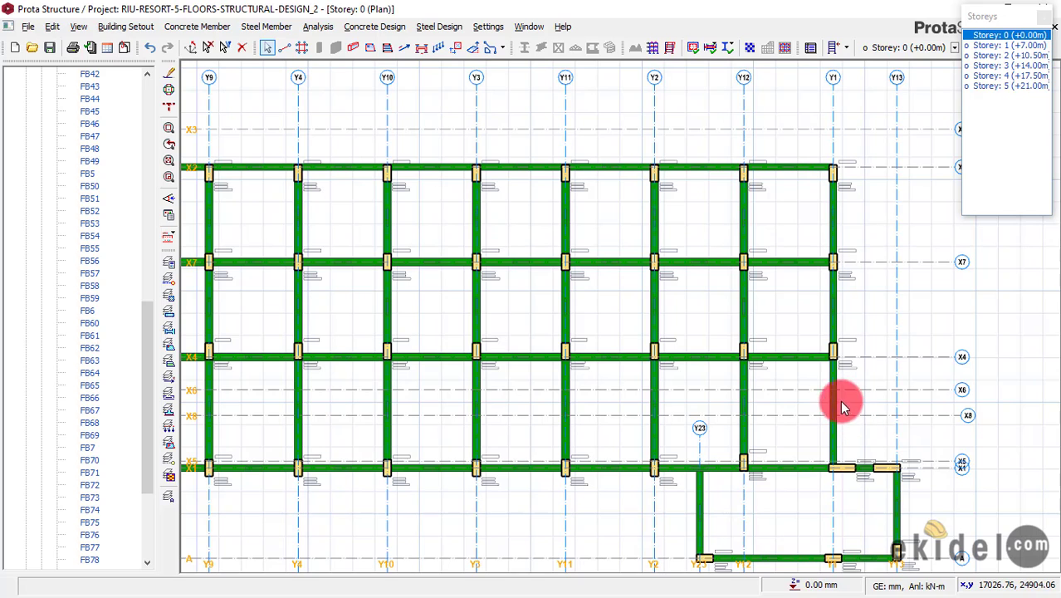
# Select the three foundation beams along axis Y1 between axes X1 and X2 and open their summary table.
pyautogui.scroll(1, 827, 308)
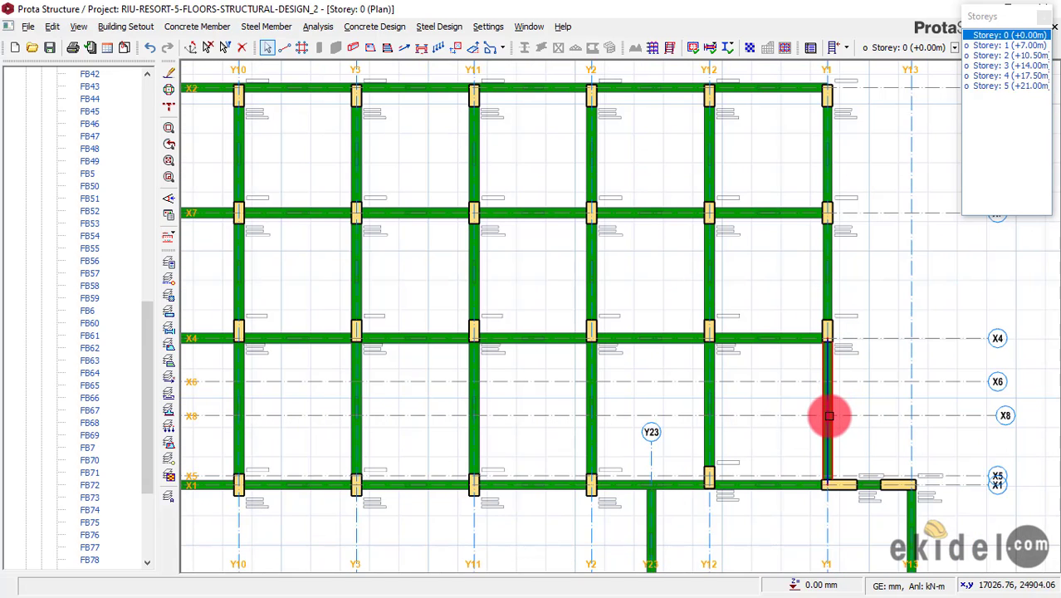
pyautogui.click(833, 396)
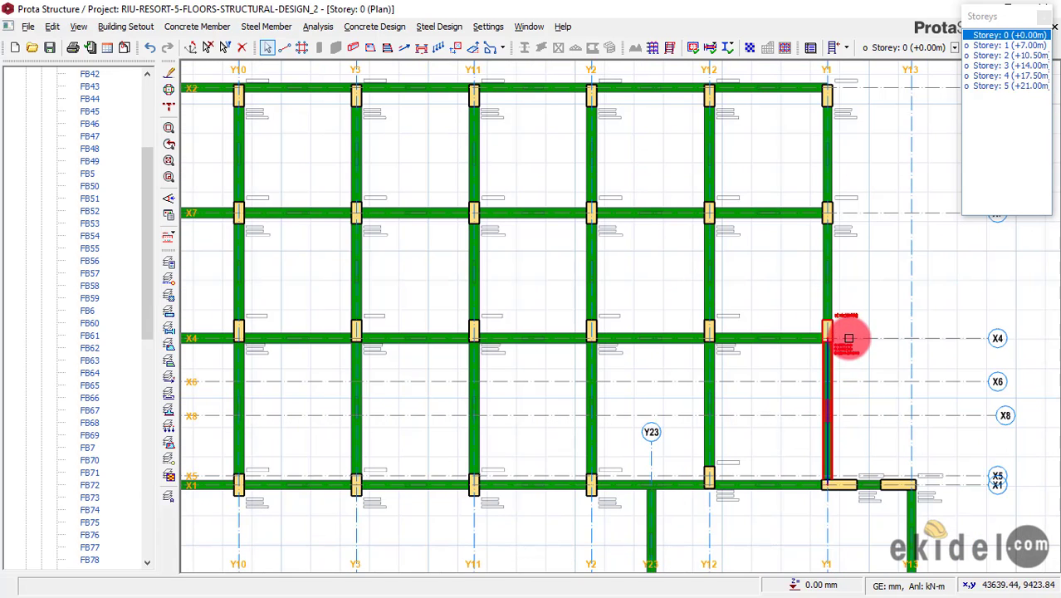
pyautogui.click(837, 261)
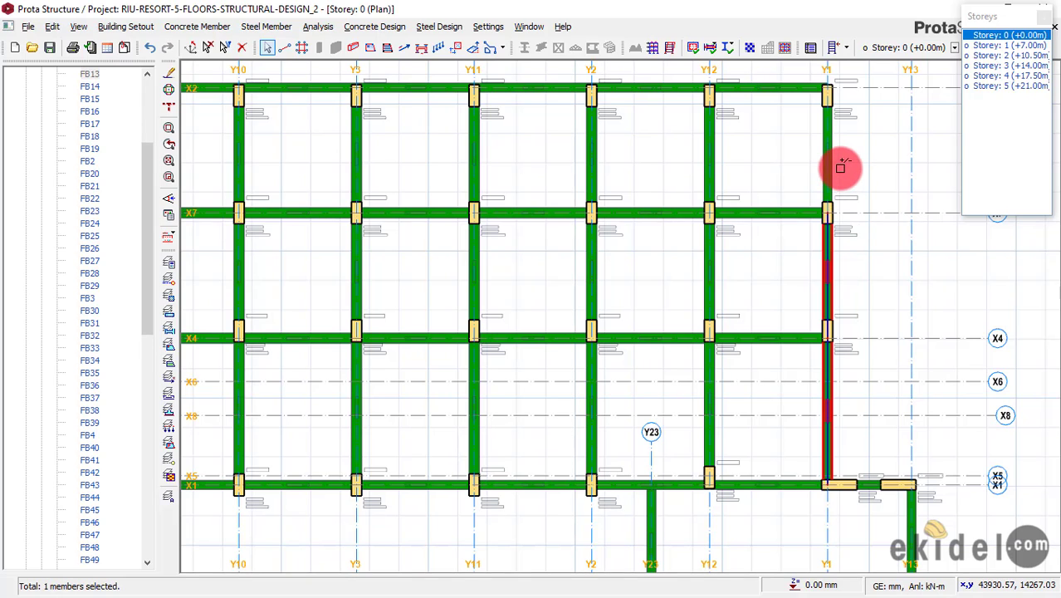
pyautogui.rightClick(800, 160)
pyautogui.click(854, 180)
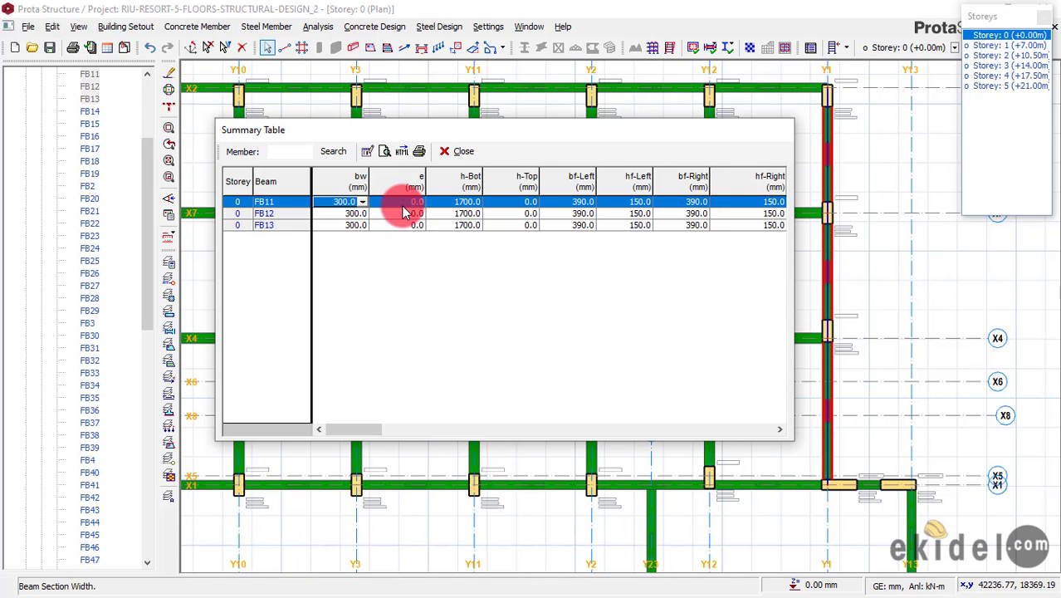
# Set the section width bw of all three Y1 beams to 350 mm and close the summary table.
pyautogui.click(344, 180)
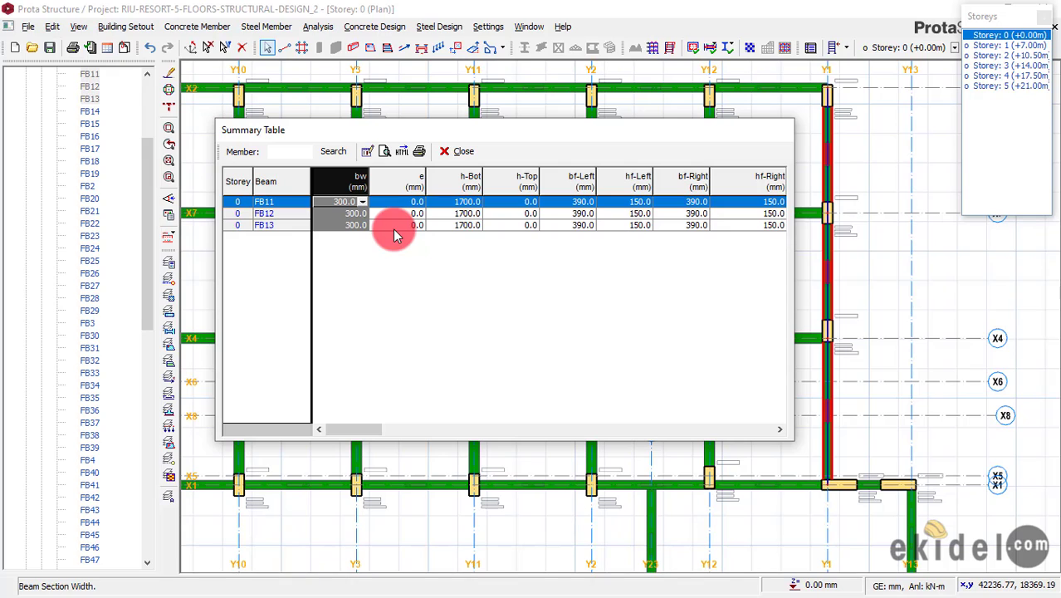
pyautogui.click(362, 201)
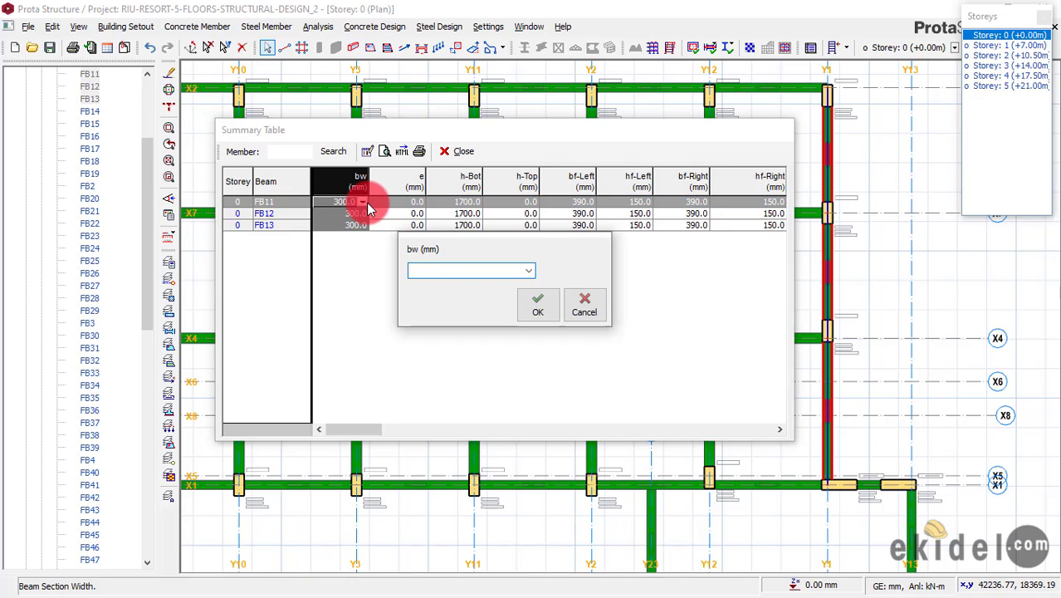
pyautogui.write('300')
pyautogui.click(537, 305)
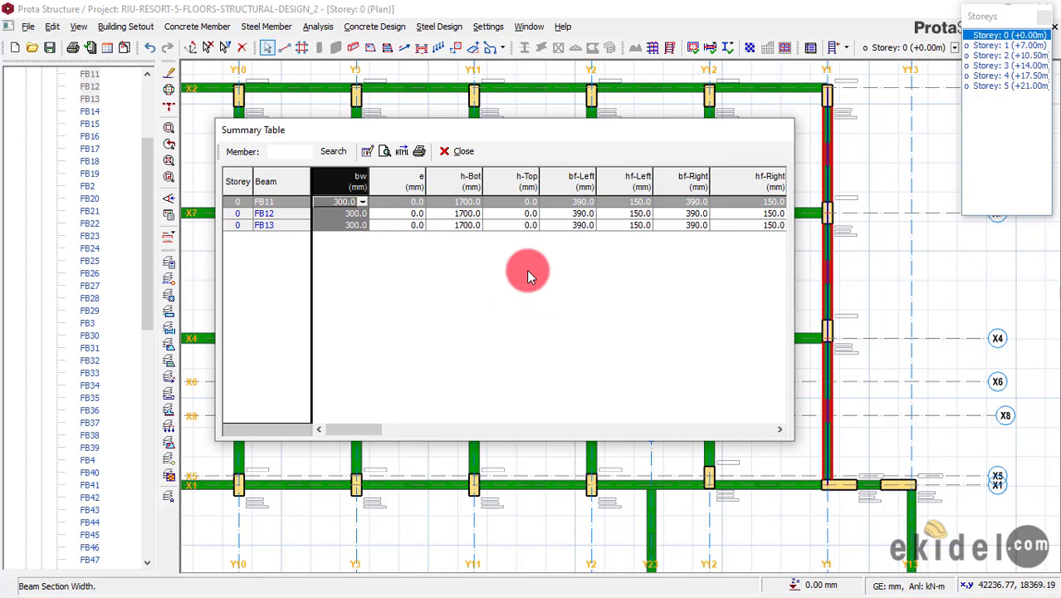
pyautogui.click(462, 155)
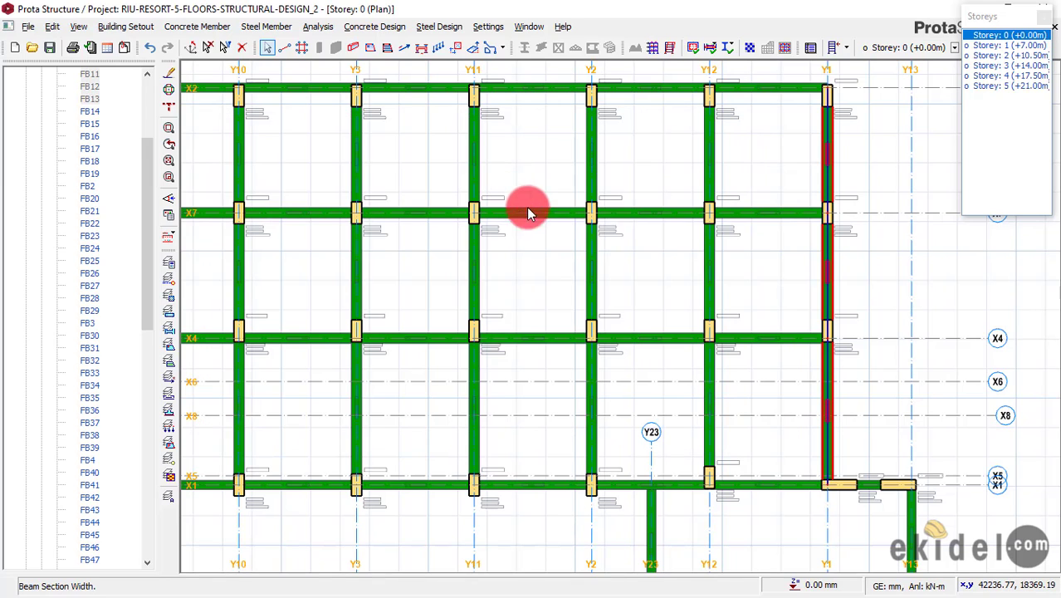
# Inspect how the Y1 beams meet their columns at axes X7 and X1, and how beam FB18 meets column 1C47.
pyautogui.scroll(7, 870, 308)
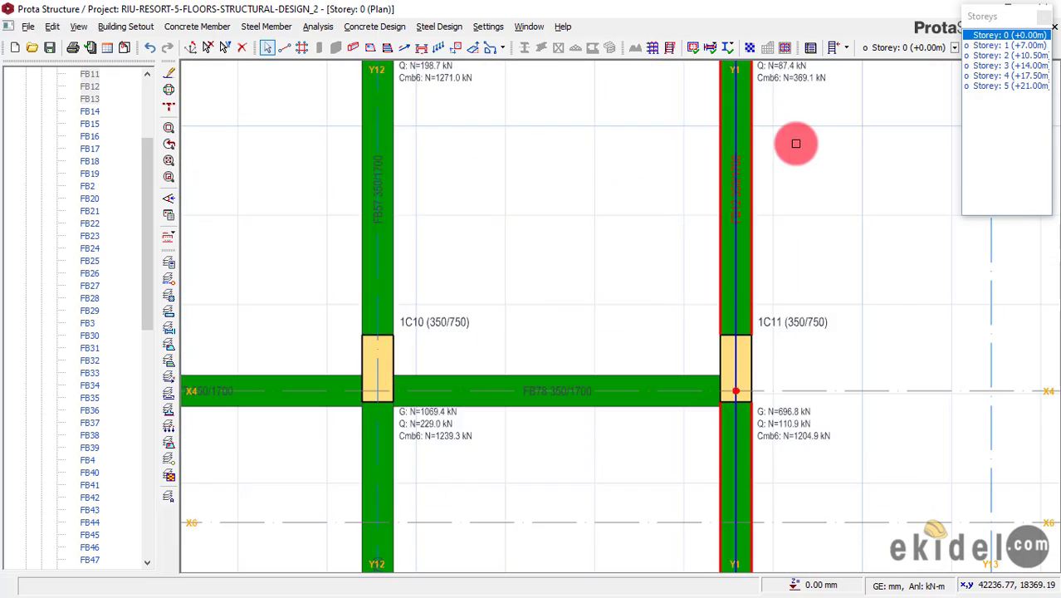
pyautogui.moveTo(725, 175); pyautogui.dragTo(717, 396, button='middle')
pyautogui.click(692, 230)
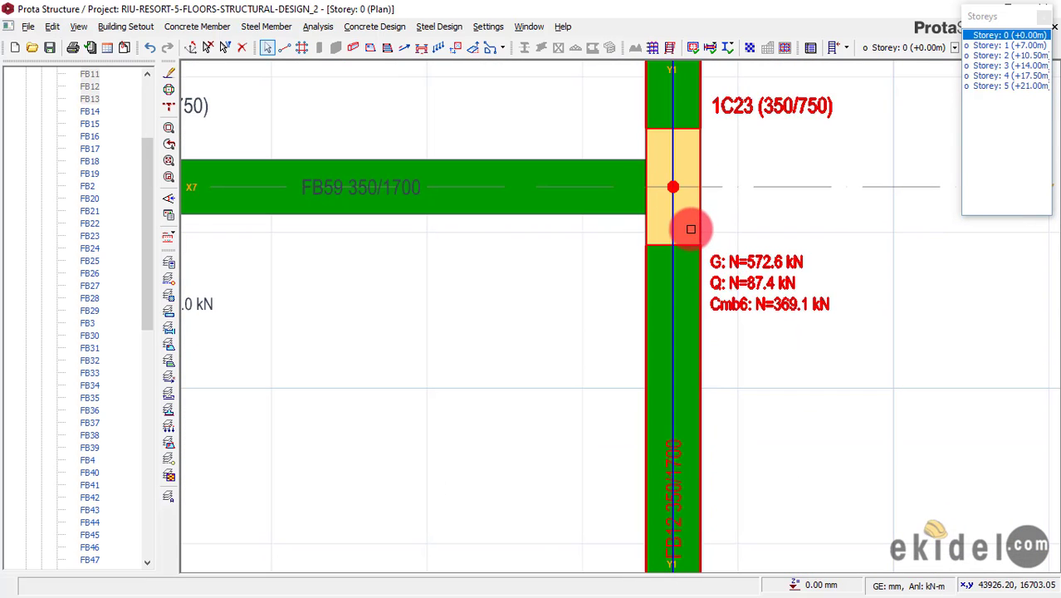
pyautogui.scroll(-2, 696, 212)
pyautogui.scroll(-6, 705, 199)
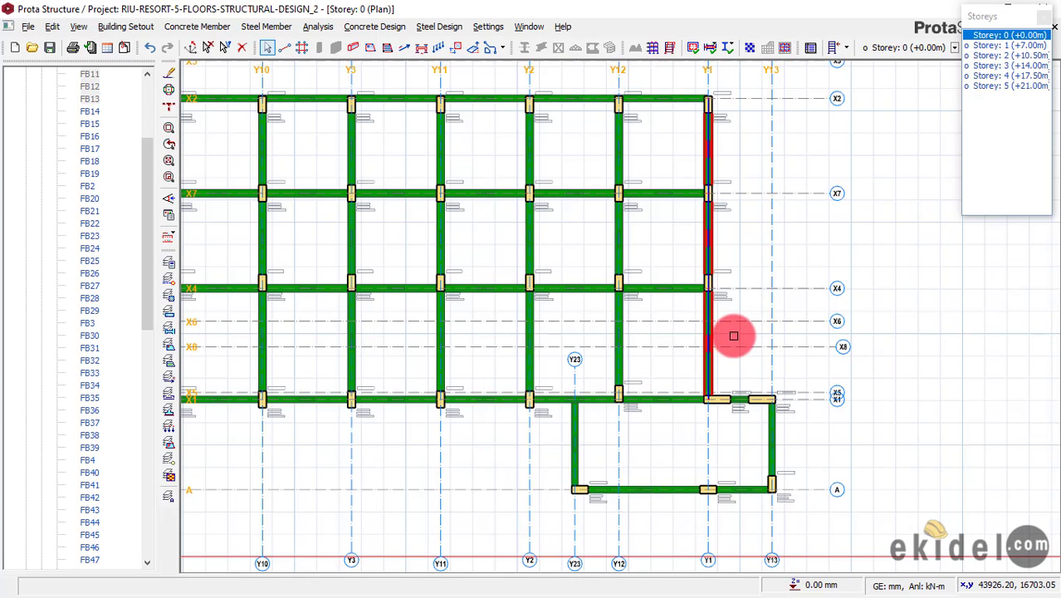
pyautogui.scroll(5, 751, 336)
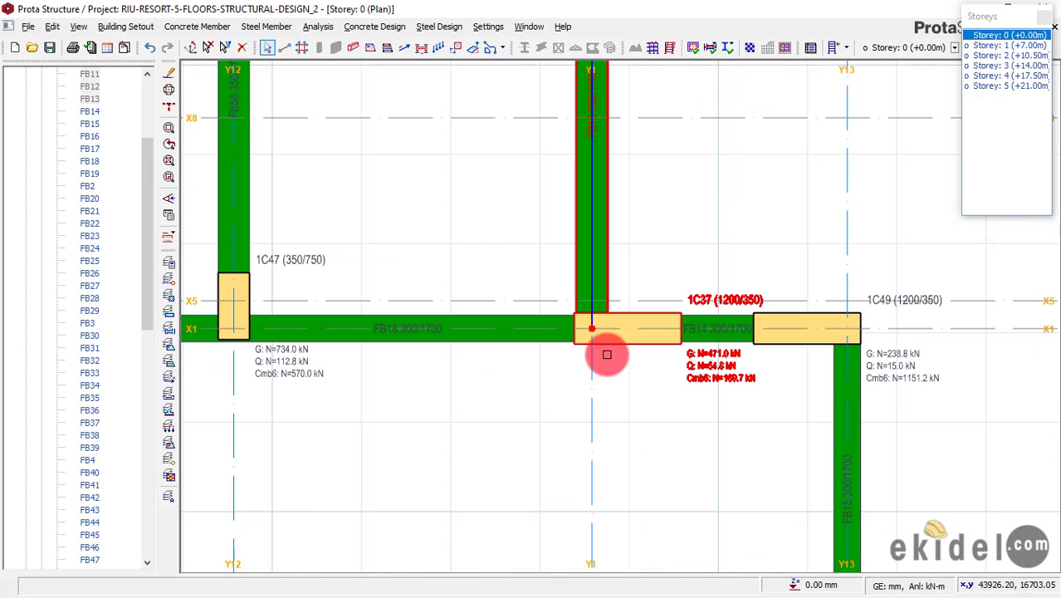
pyautogui.scroll(2, 549, 352)
pyautogui.moveTo(478, 313); pyautogui.dragTo(908, 292, button='middle')
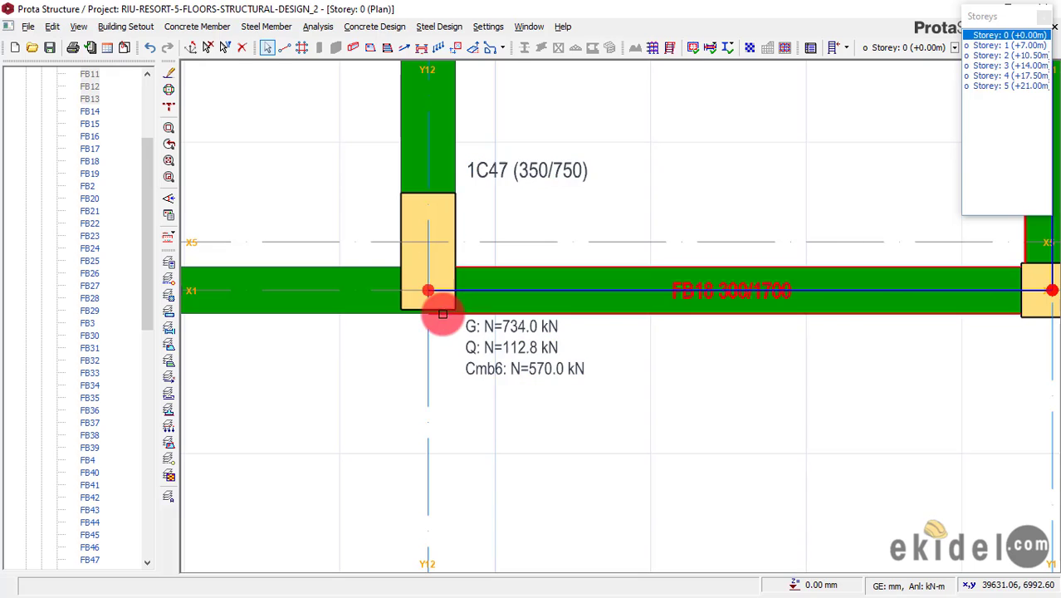
# Check the foundation beams and columns of the bay between axes X1 and A, and the grid back to axis Y6.
pyautogui.scroll(-4, 481, 277)
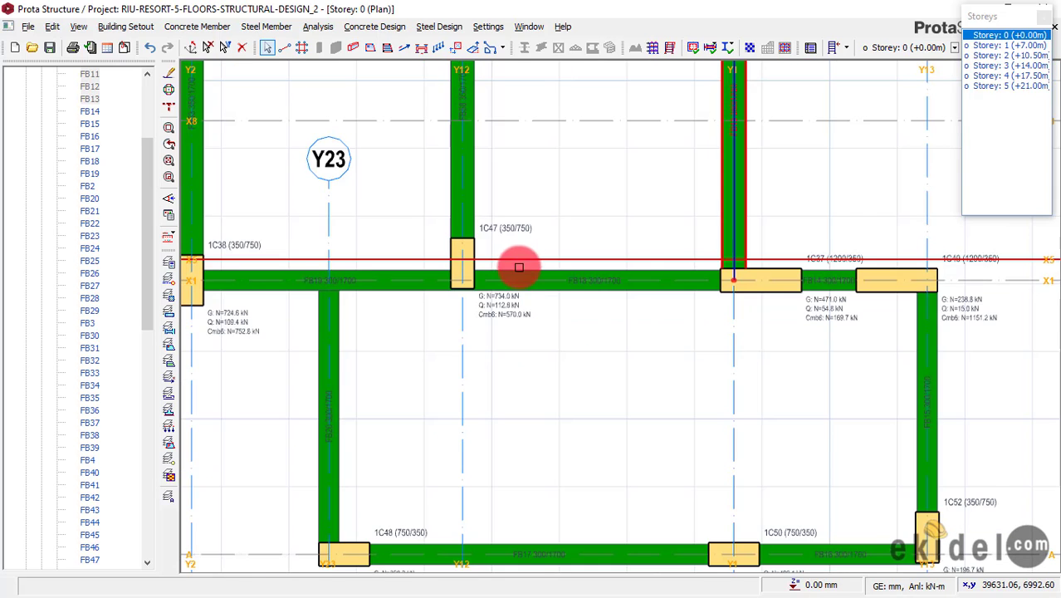
pyautogui.scroll(4, 379, 443)
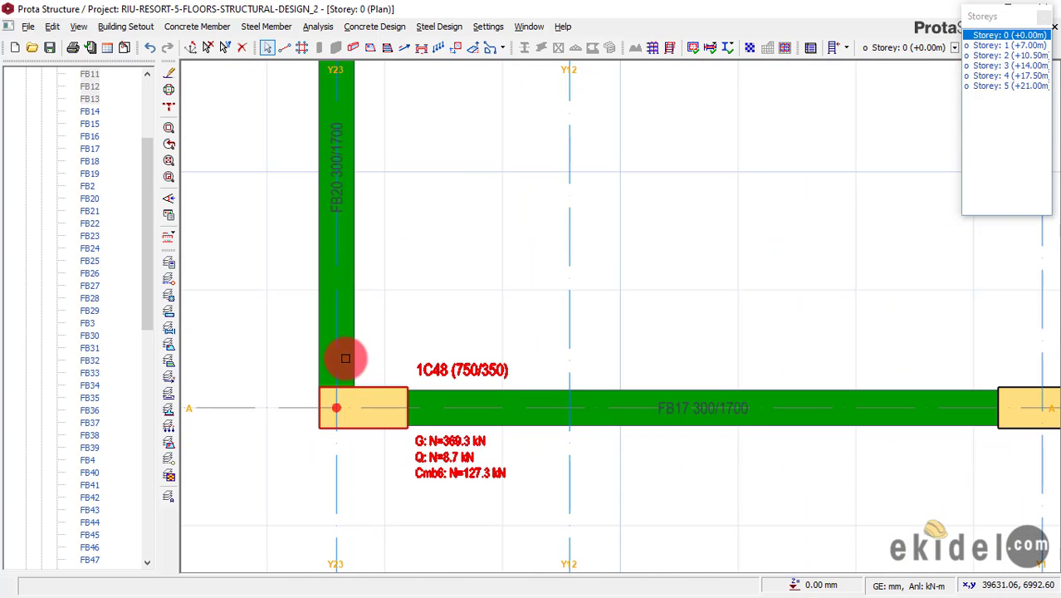
pyautogui.scroll(-2, 447, 419)
pyautogui.moveTo(691, 412); pyautogui.dragTo(415, 434, button='middle')
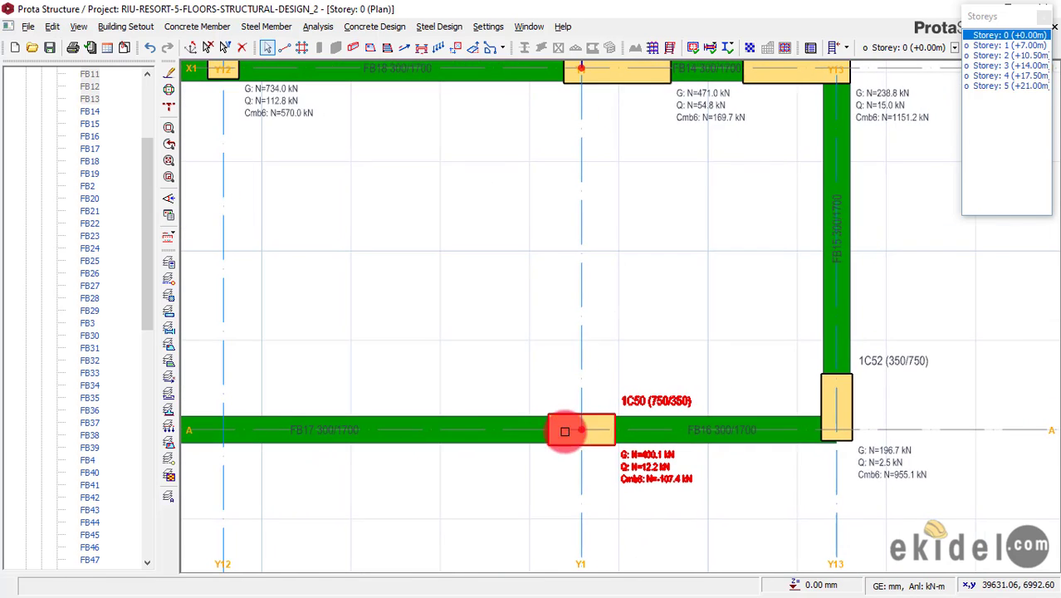
pyautogui.scroll(-2, 581, 432)
pyautogui.moveTo(835, 304); pyautogui.dragTo(834, 345, button='middle')
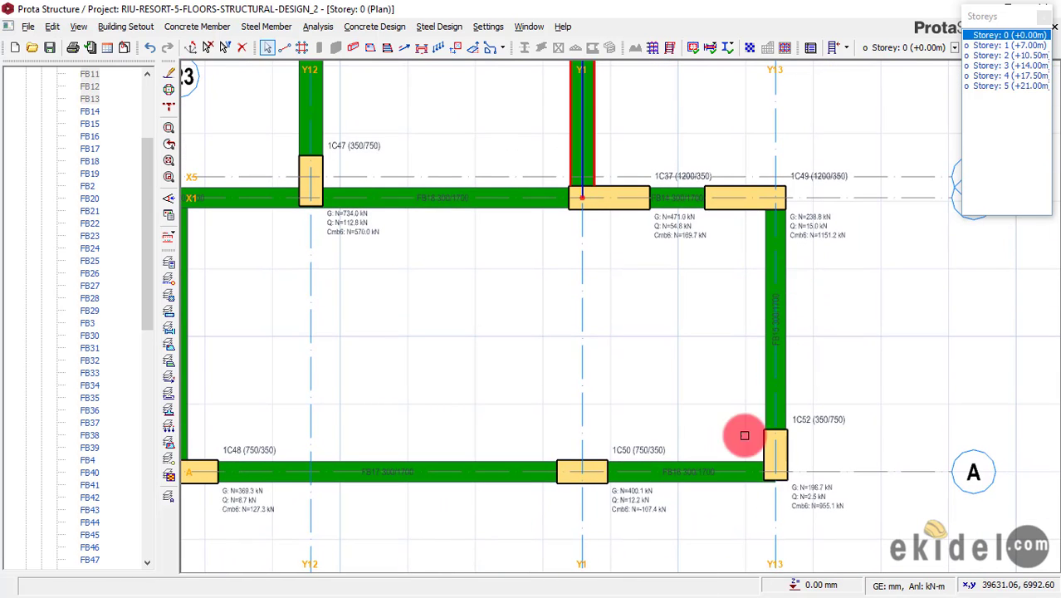
pyautogui.scroll(-5, 592, 408)
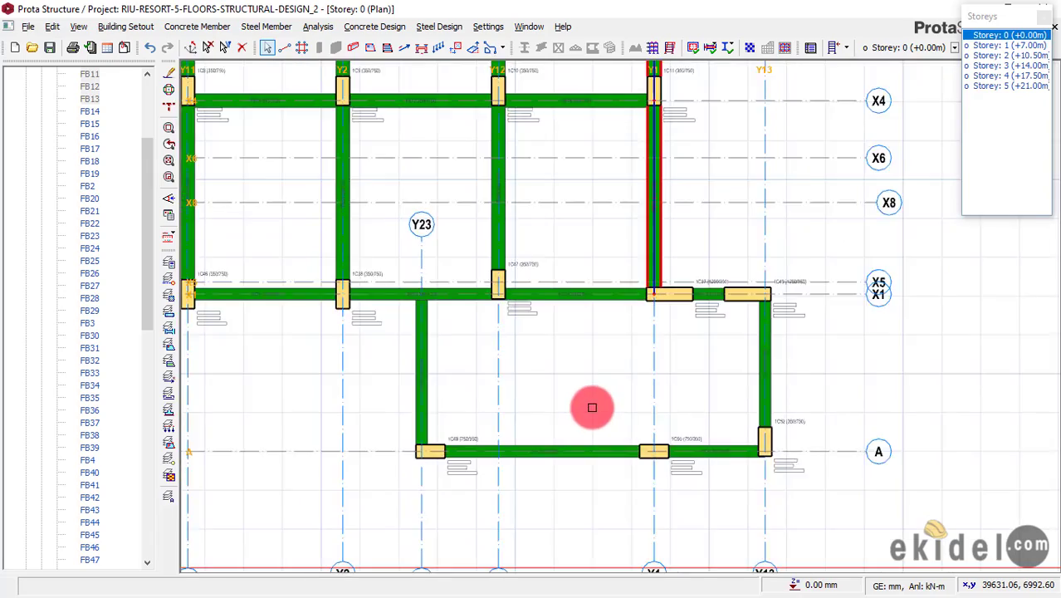
pyautogui.moveTo(520, 380); pyautogui.dragTo(738, 429, button='middle')
pyautogui.moveTo(459, 365); pyautogui.dragTo(623, 385, button='middle')
pyautogui.moveTo(512, 407); pyautogui.dragTo(715, 398, button='middle')
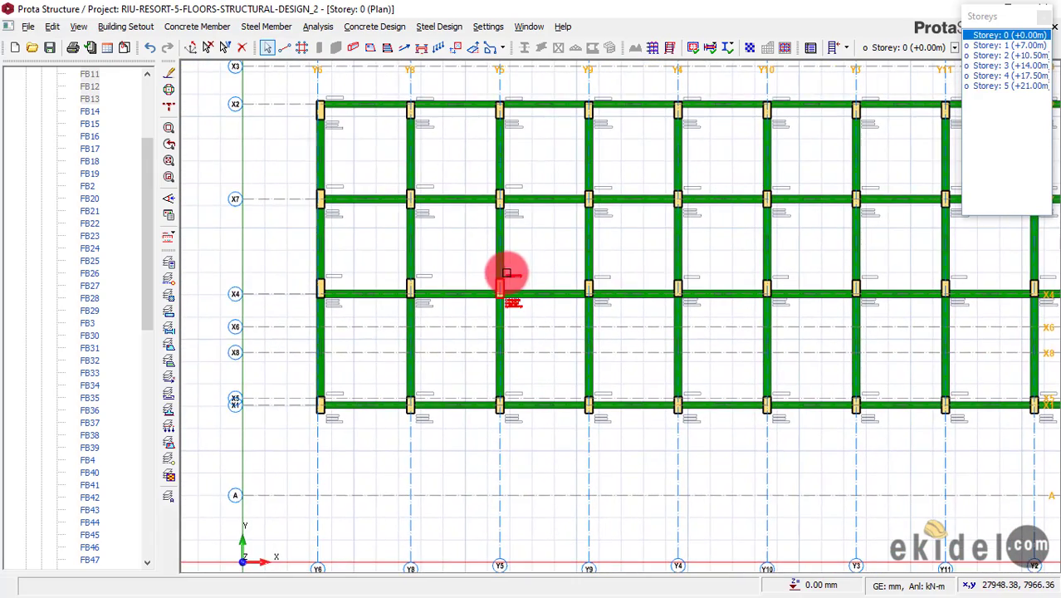
pyautogui.moveTo(505, 272); pyautogui.dragTo(480, 352, button='middle')
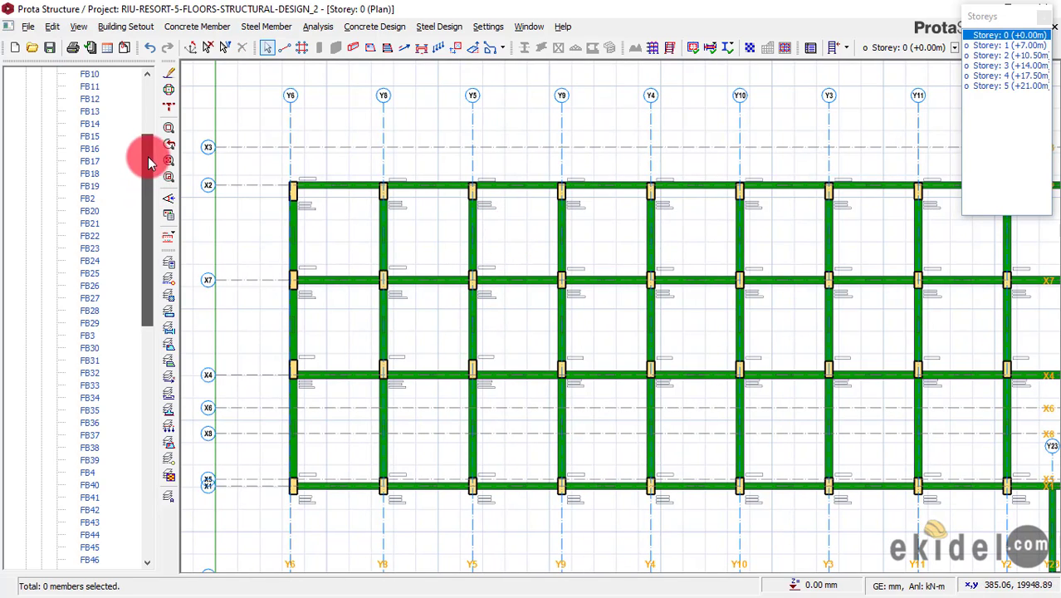
# Open the 3D view of the building and examine the foundation beams at the base of the columns.
pyautogui.moveTo(147, 155); pyautogui.dragTo(154, 126)
pyautogui.doubleClick(76, 123)
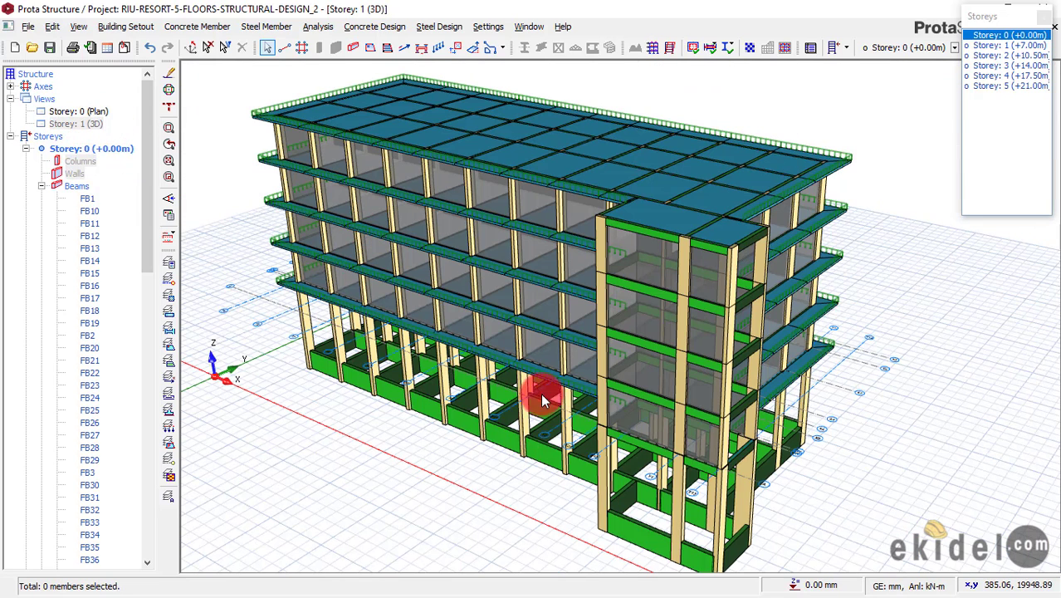
pyautogui.click(611, 456)
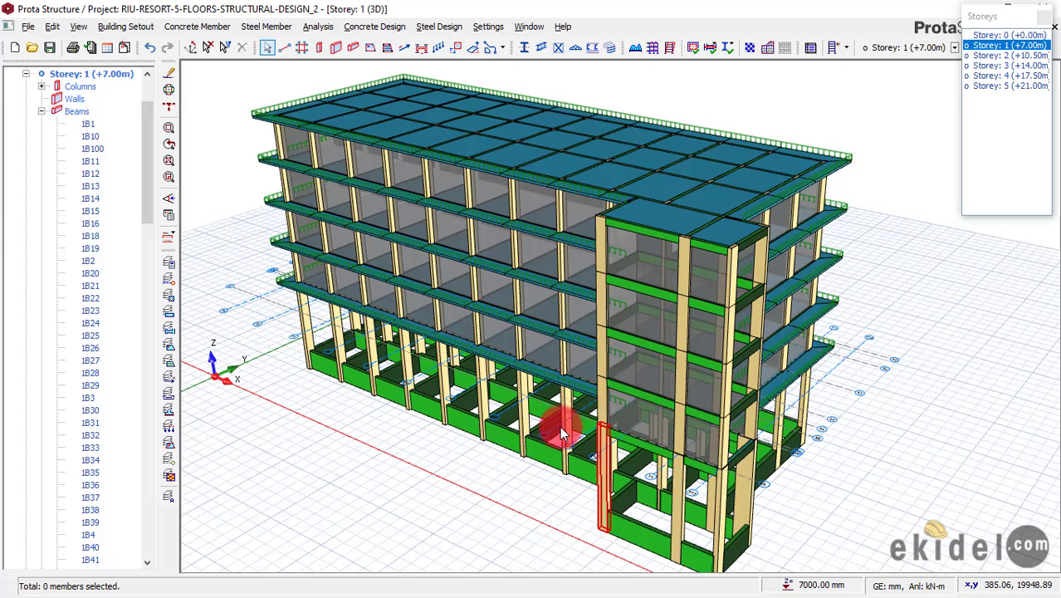
pyautogui.scroll(1, 559, 429)
pyautogui.scroll(2, 508, 337)
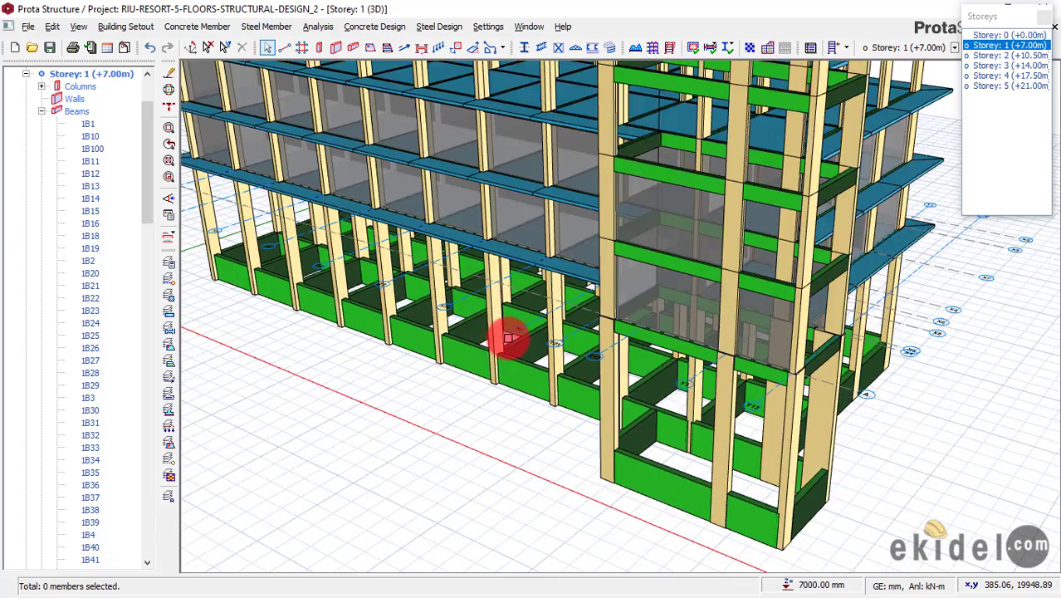
pyautogui.scroll(3, 422, 308)
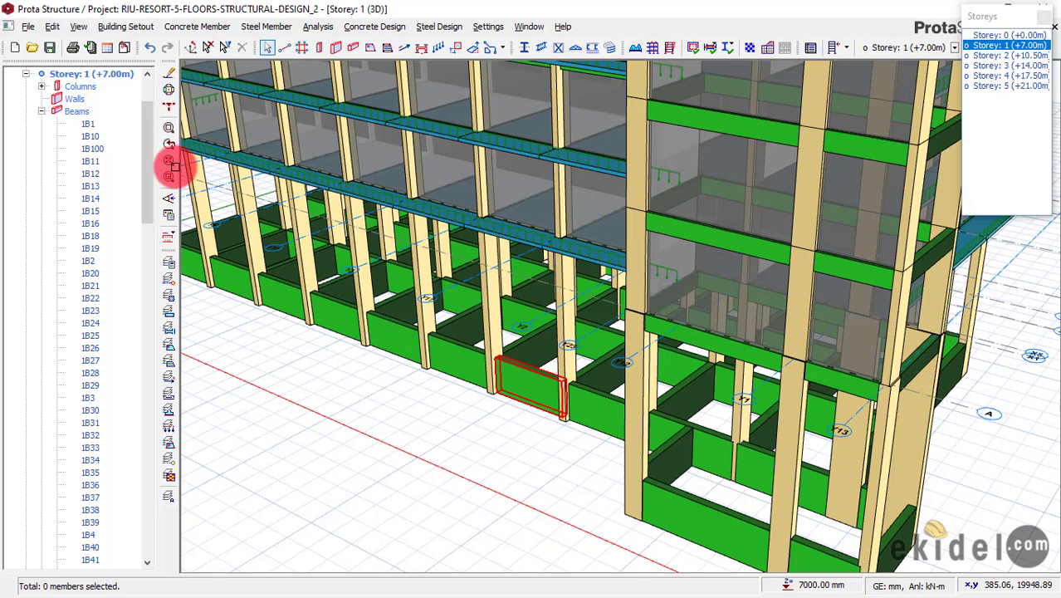
# Inspect the foundation beams near axis Y2 up close in 3D and read the beam's section properties.
pyautogui.click(169, 162)
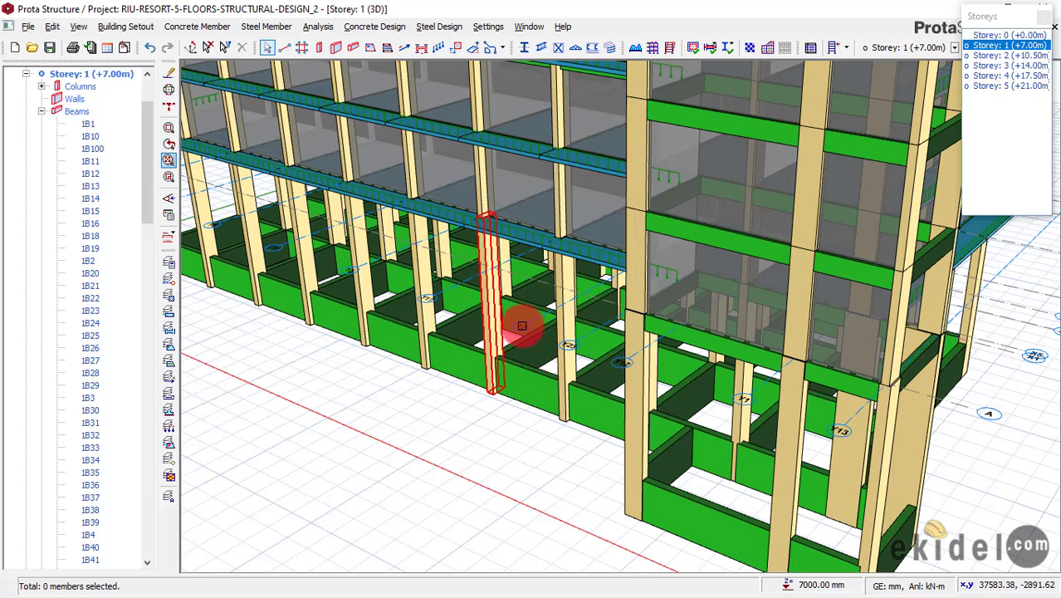
pyautogui.scroll(2, 594, 360)
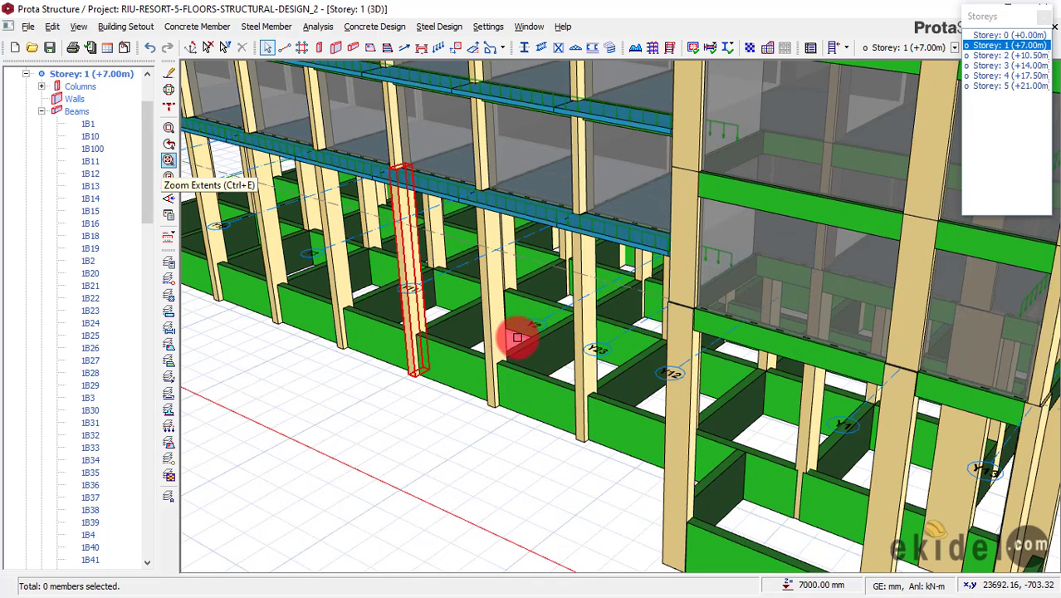
pyautogui.scroll(1, 483, 310)
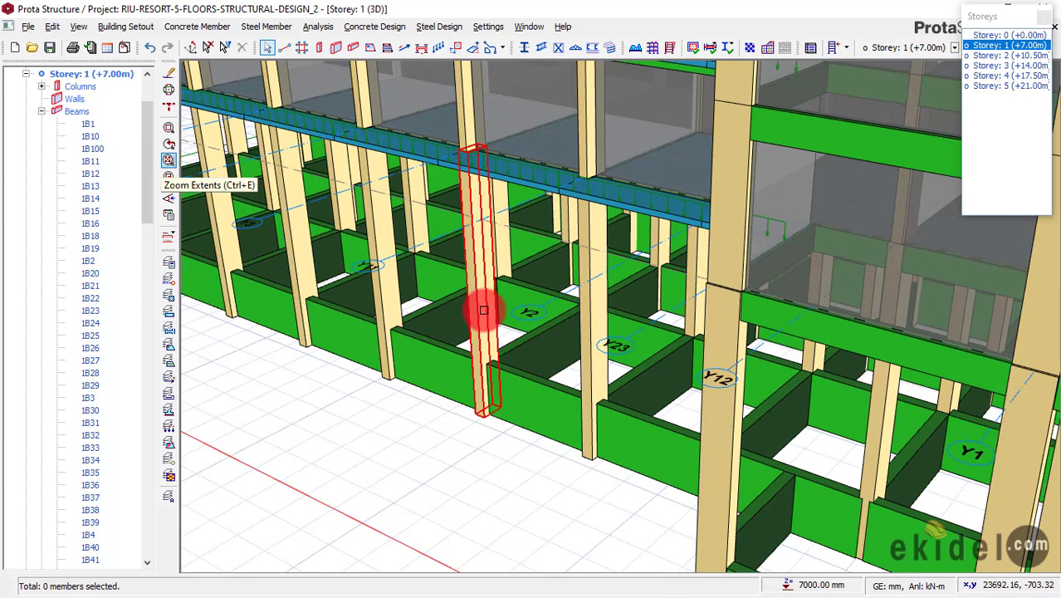
pyautogui.scroll(2, 483, 310)
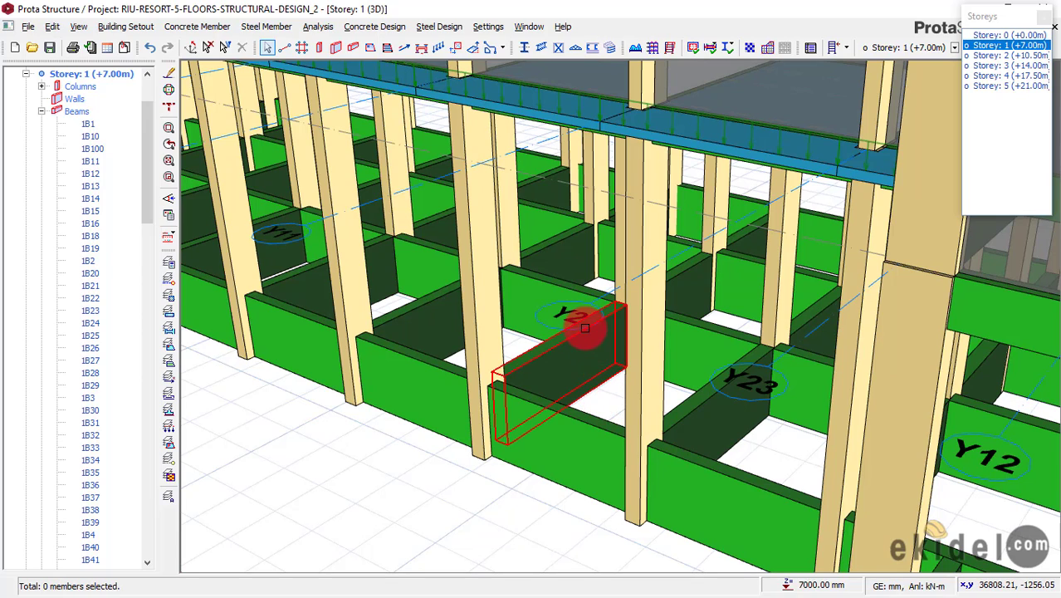
pyautogui.moveTo(588, 328)
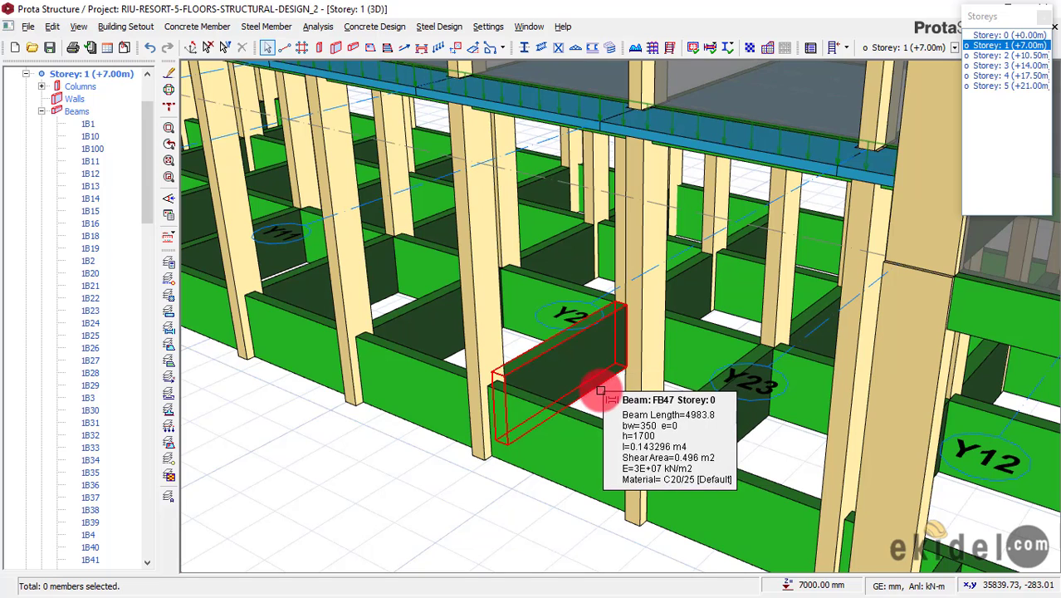
pyautogui.scroll(1, 588, 330)
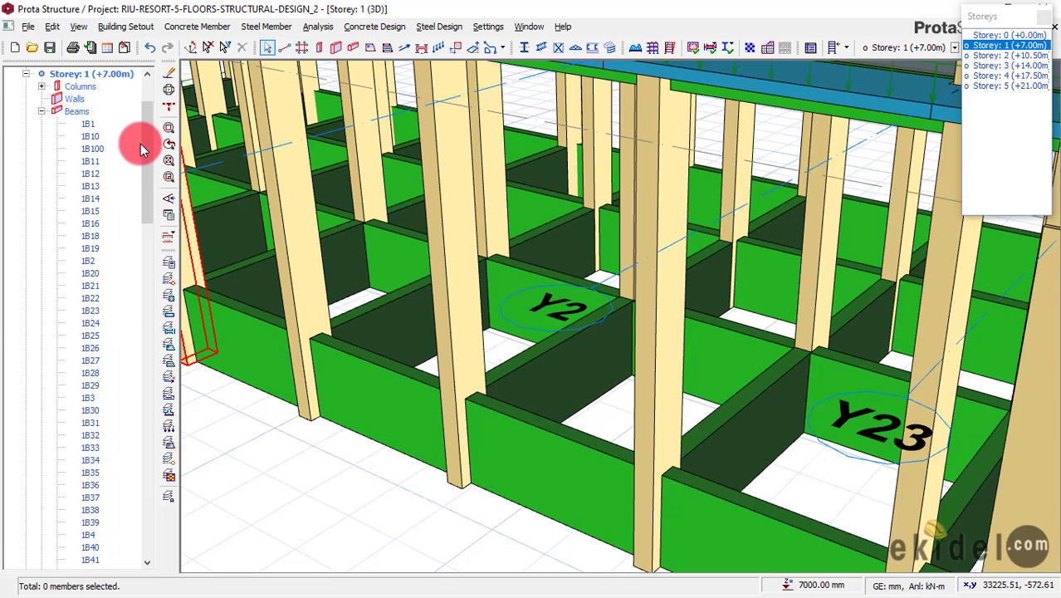
# Return to the Storey 0 plan and start slab insertion with the slab type set to 1.
pyautogui.scroll(2, 137, 129)
pyautogui.doubleClick(76, 74)
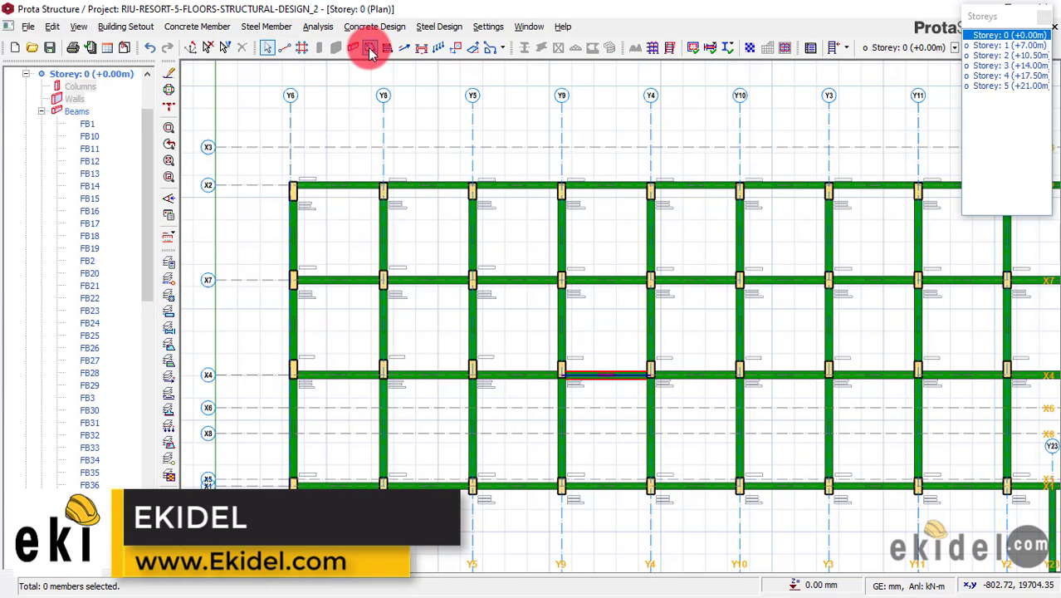
pyautogui.click(395, 192)
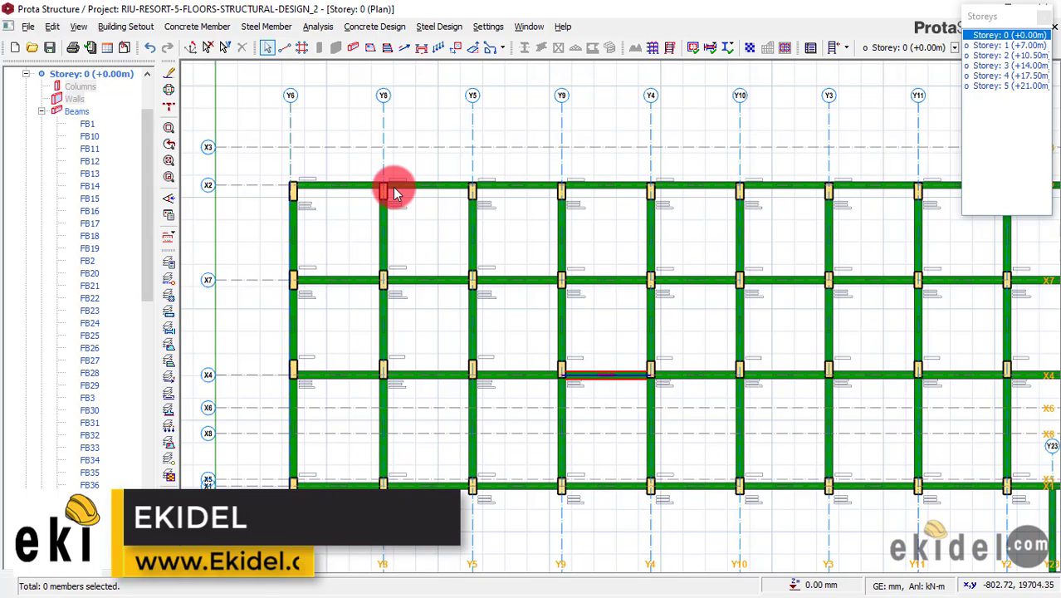
pyautogui.click(369, 47)
pyautogui.click(104, 79)
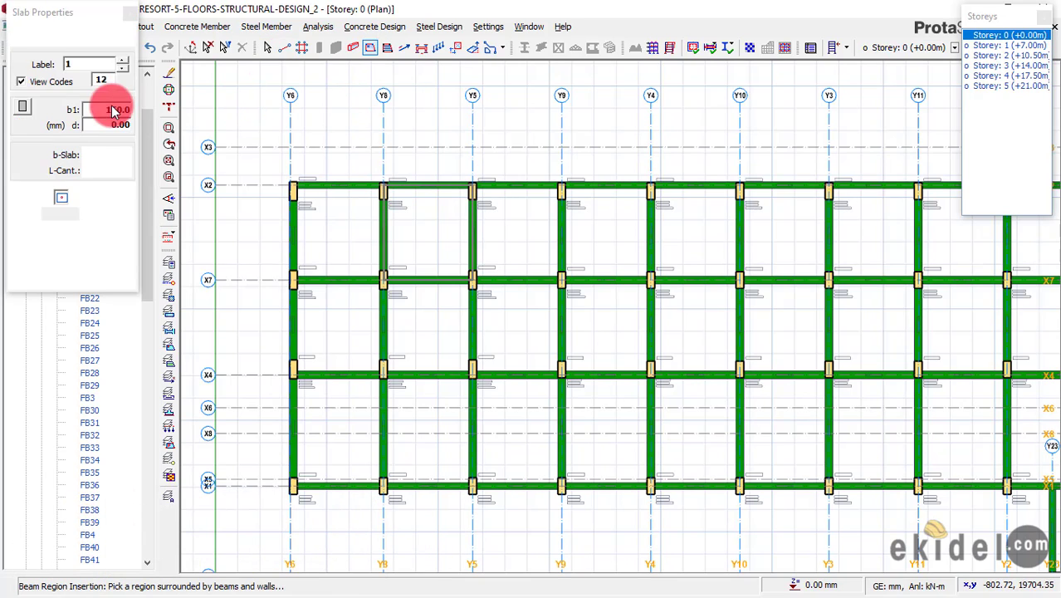
pyautogui.click(125, 110)
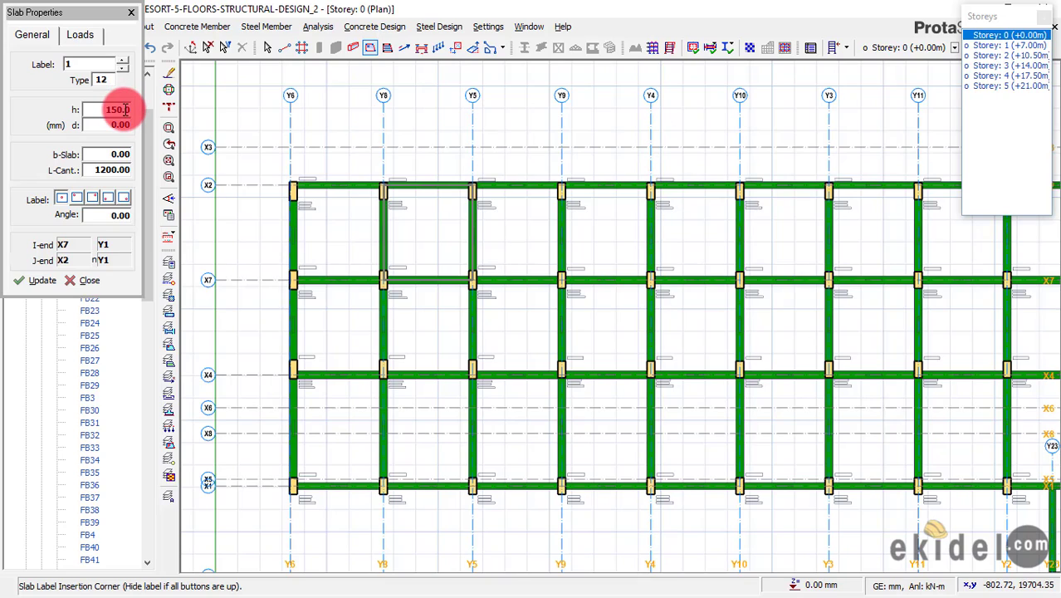
pyautogui.click(121, 108)
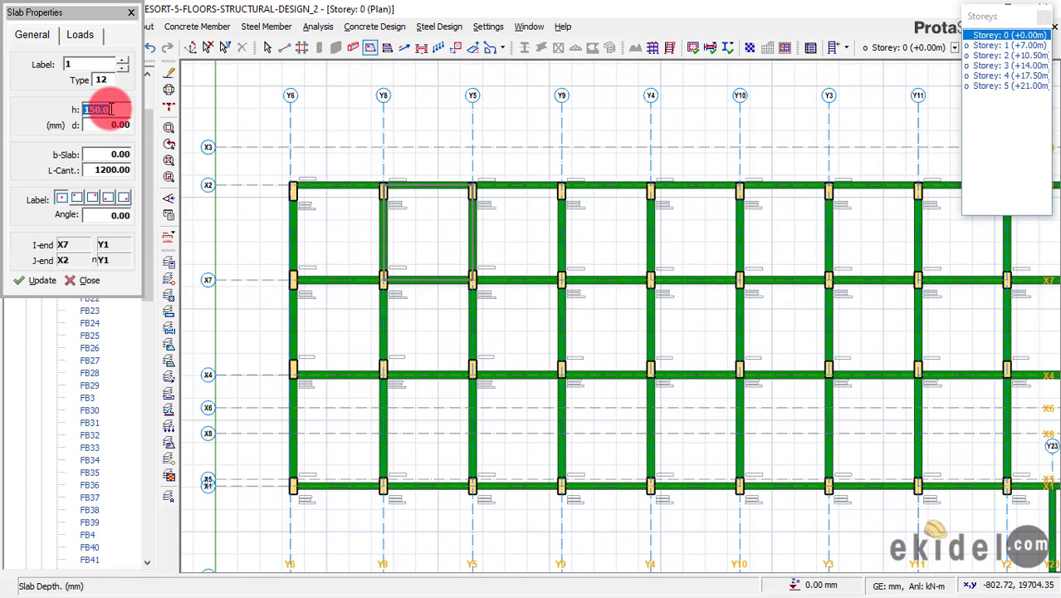
pyautogui.click(105, 80)
pyautogui.click(128, 90)
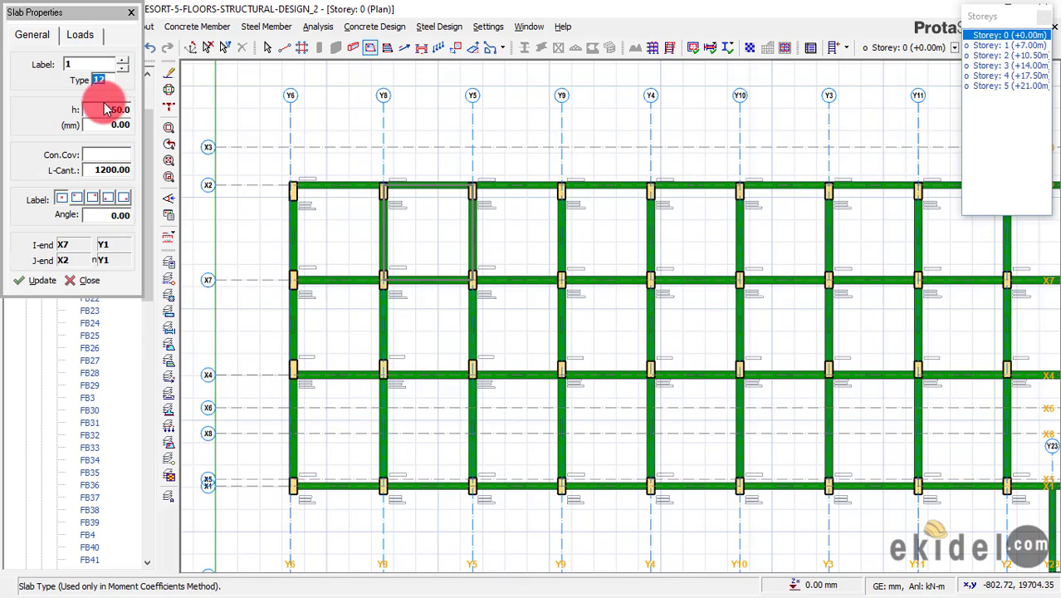
pyautogui.click(105, 81)
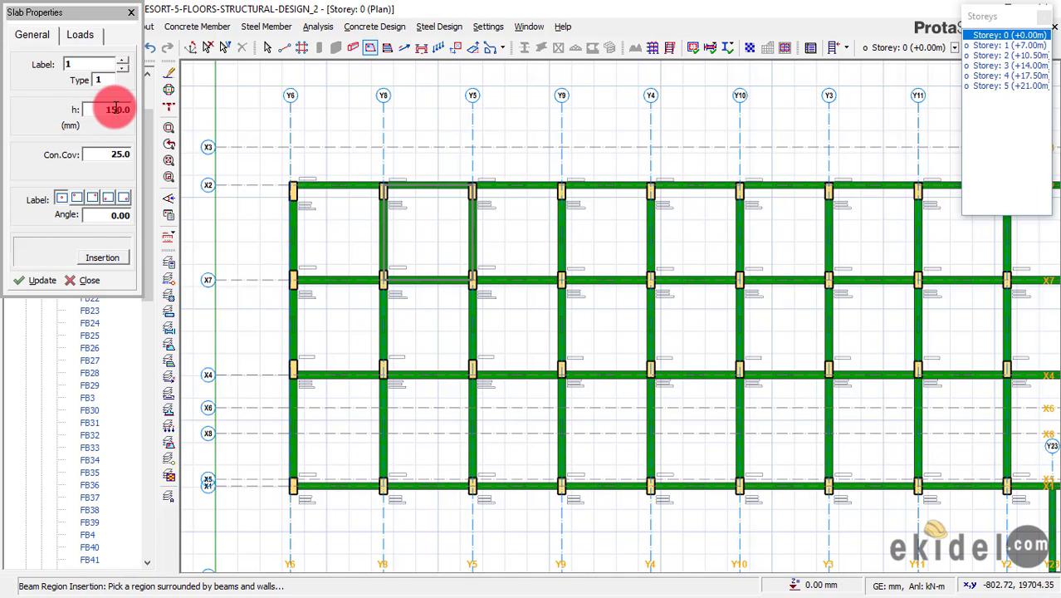
# Set the slab depth to 200 mm and the concrete cover to 50 mm.
pyautogui.click(121, 109)
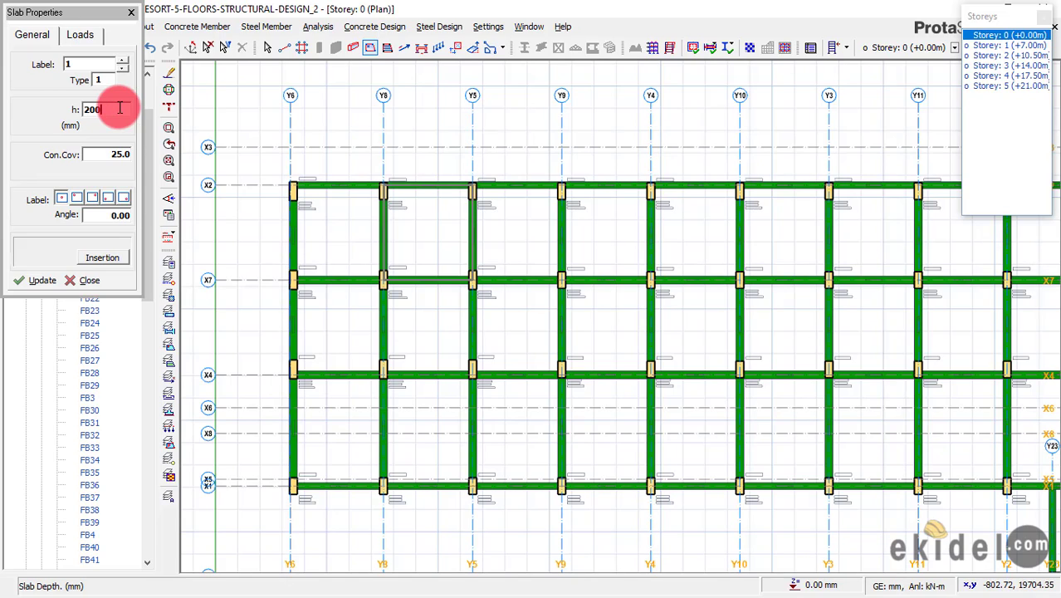
pyautogui.click(126, 152)
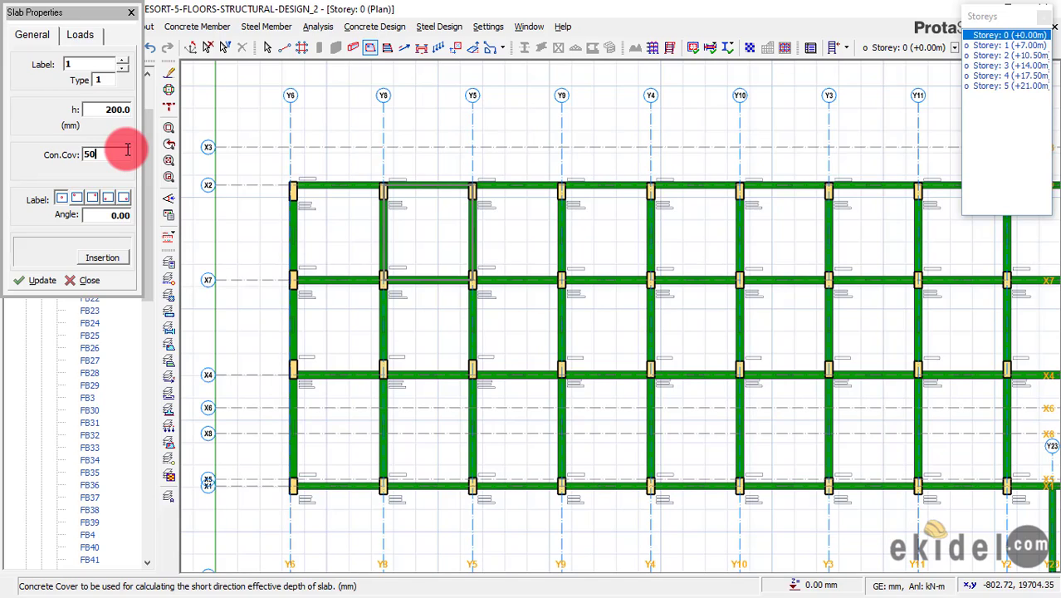
pyautogui.doubleClick(108, 153)
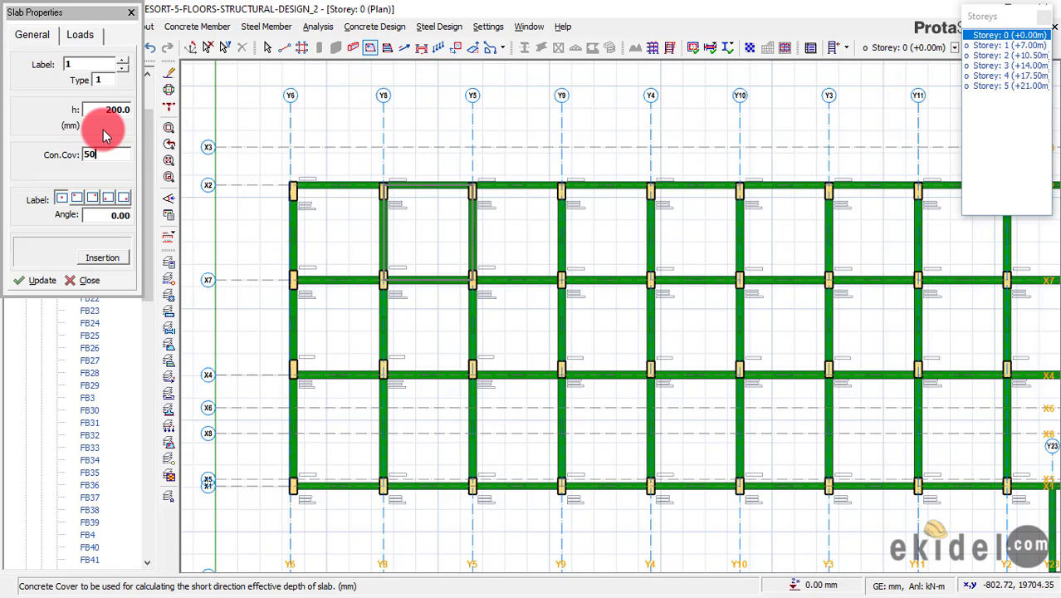
pyautogui.click(306, 95)
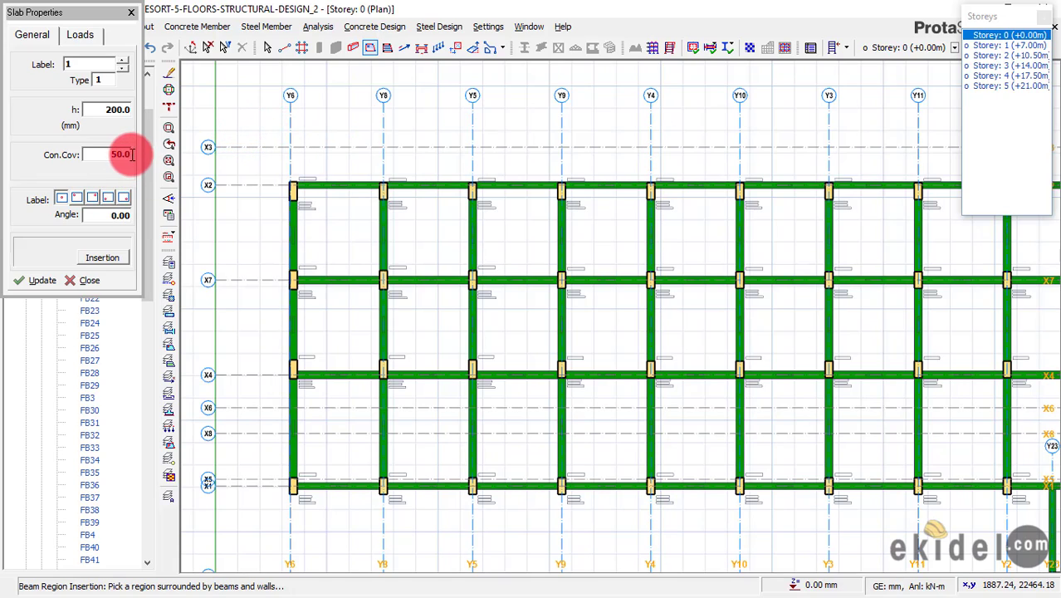
pyautogui.click(93, 155)
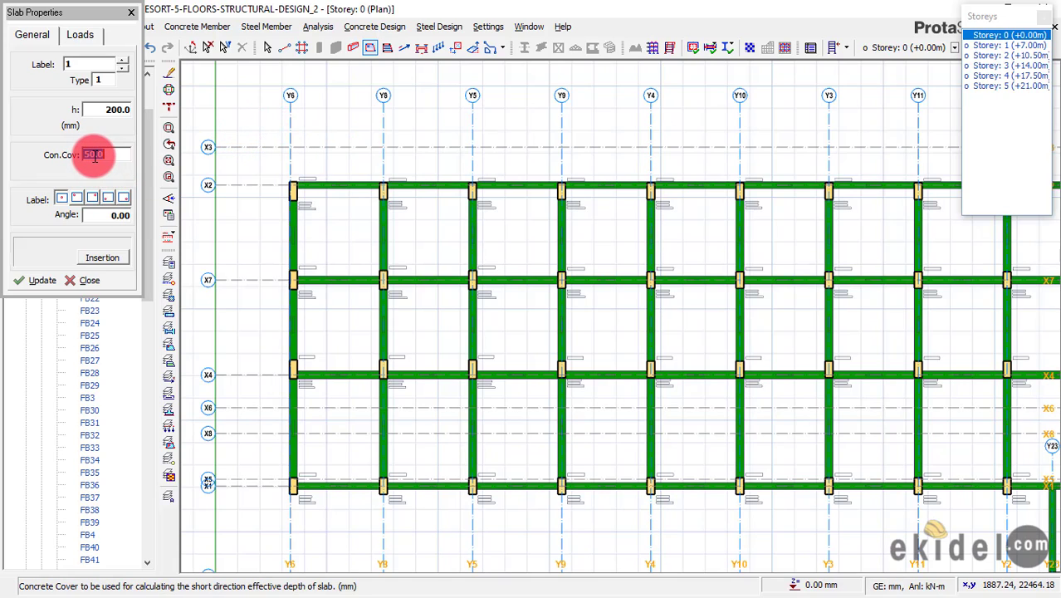
# Check the slab's loads and relative level, and insert it in the bay between axes Y6 and Y8, X4 and X1.
pyautogui.click(80, 35)
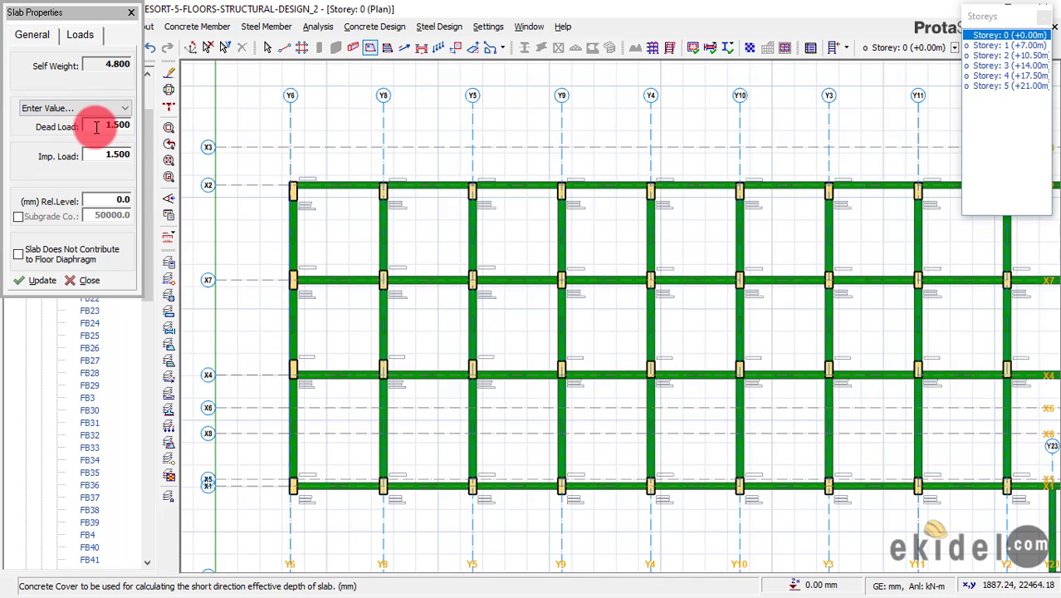
pyautogui.click(110, 155)
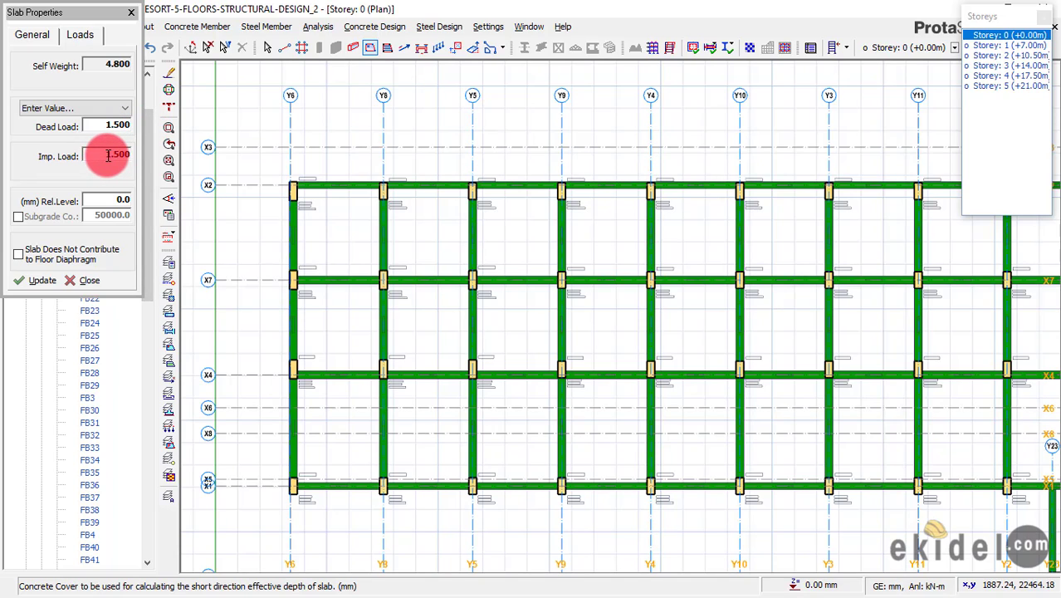
pyautogui.moveTo(107, 155); pyautogui.dragTo(119, 156)
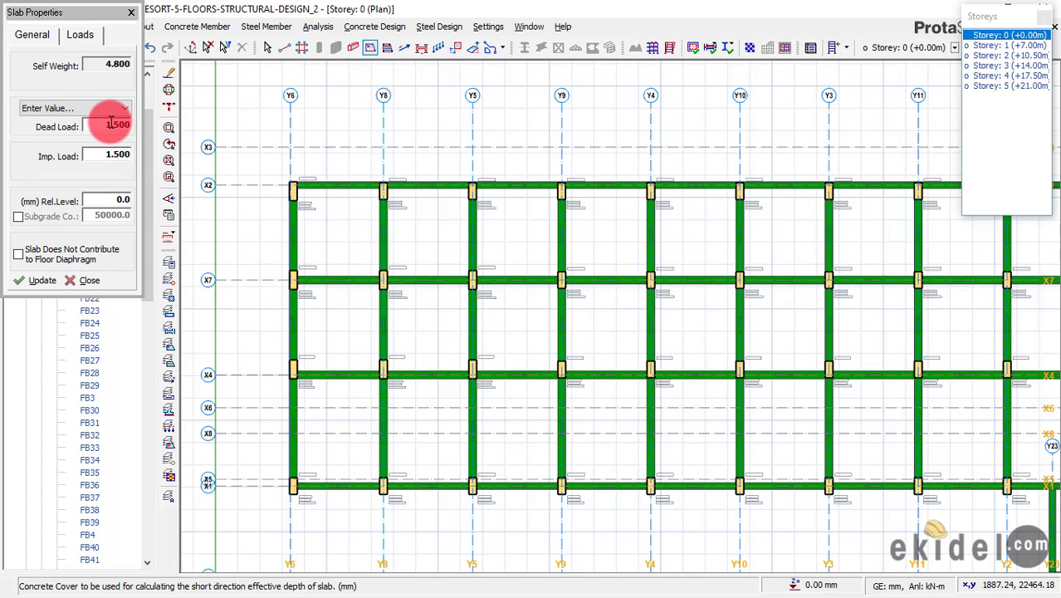
pyautogui.click(123, 199)
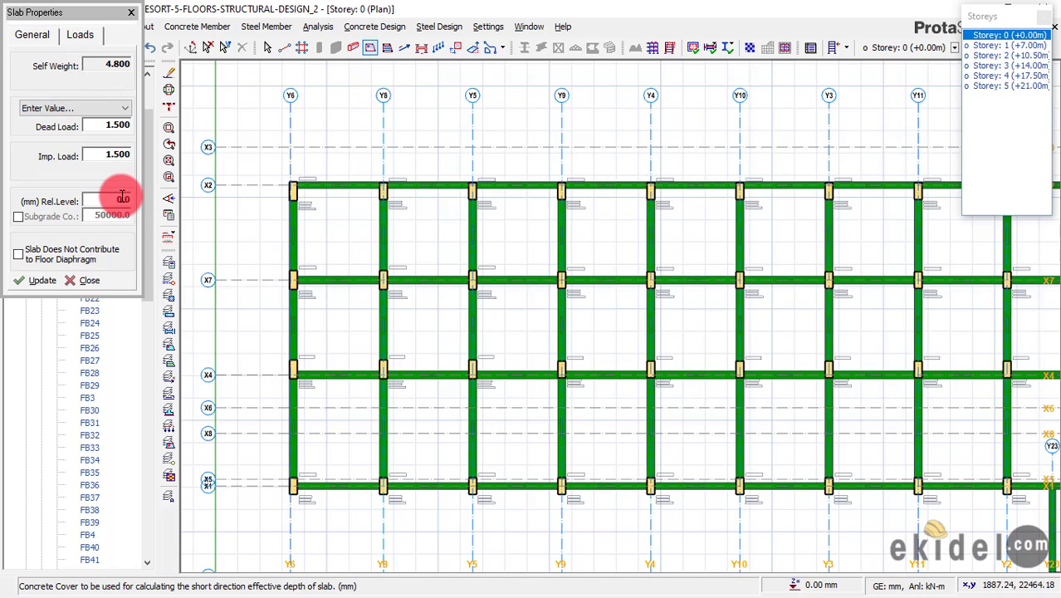
pyautogui.click(106, 199)
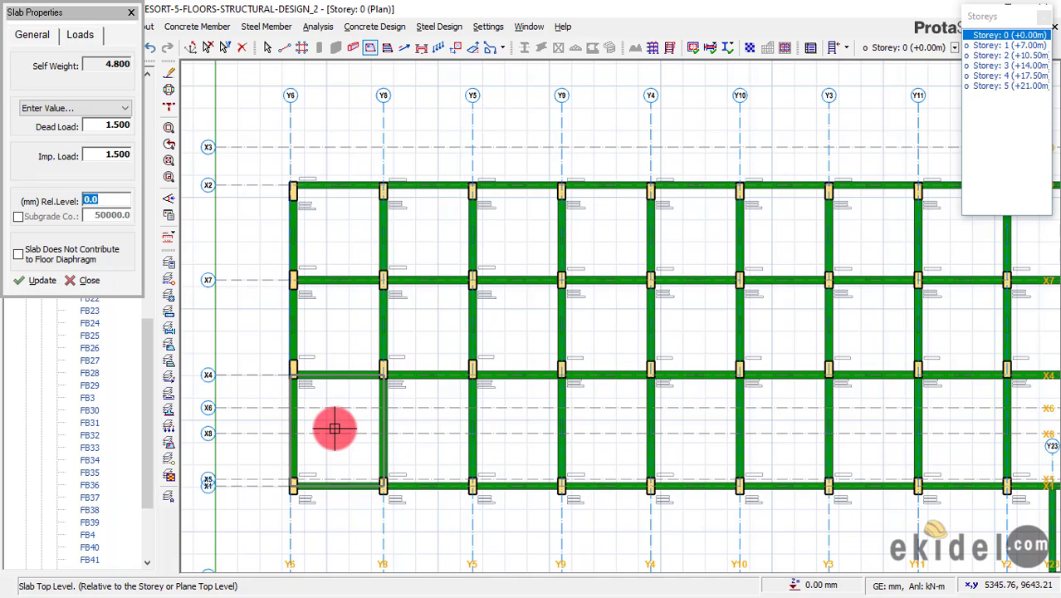
pyautogui.click(333, 428)
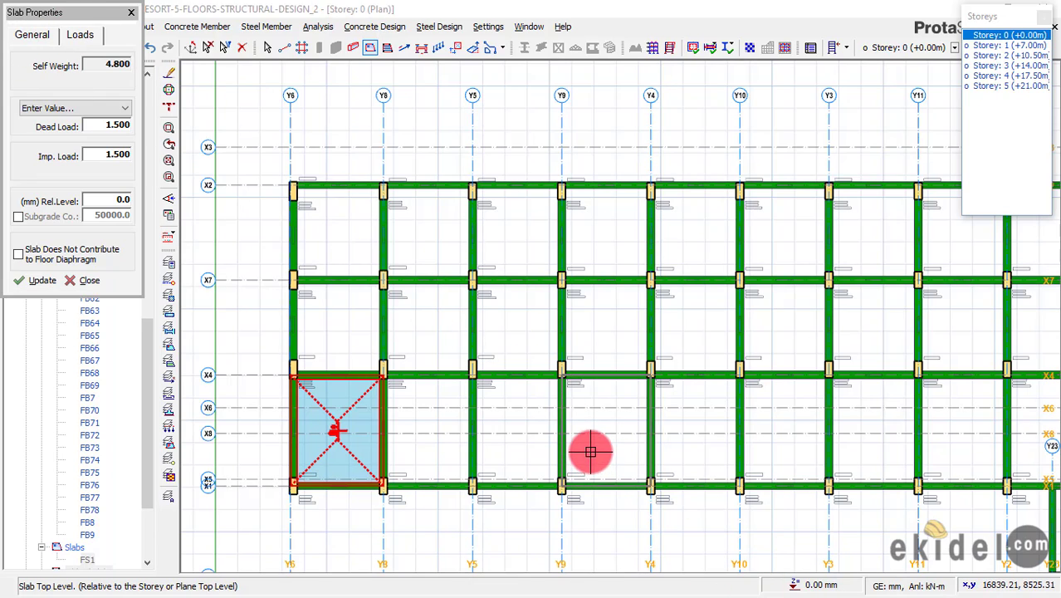
pyautogui.press('super')
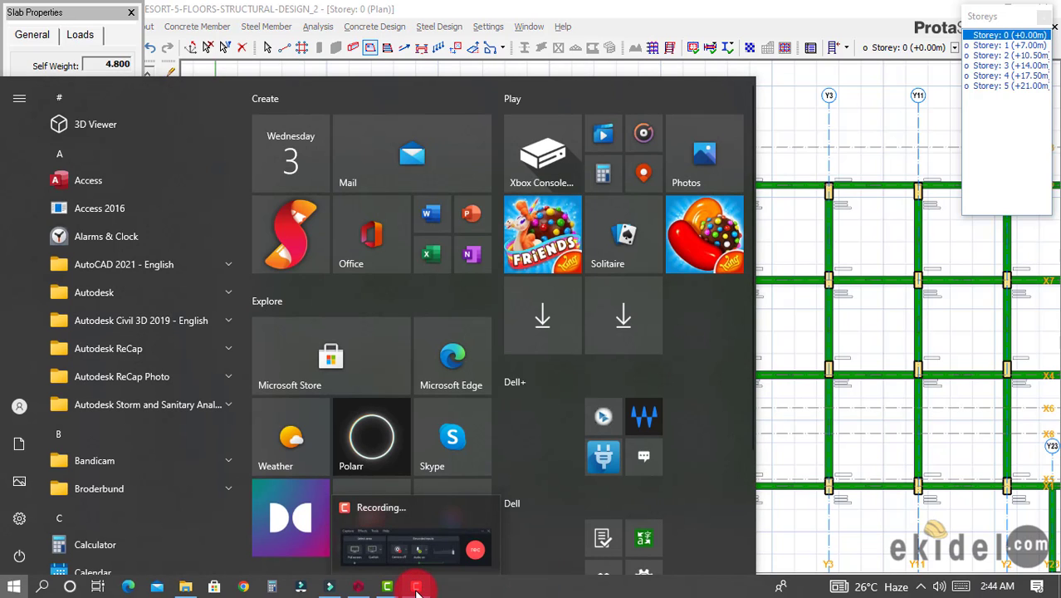
pyautogui.click(418, 587)
pyautogui.click(923, 497)
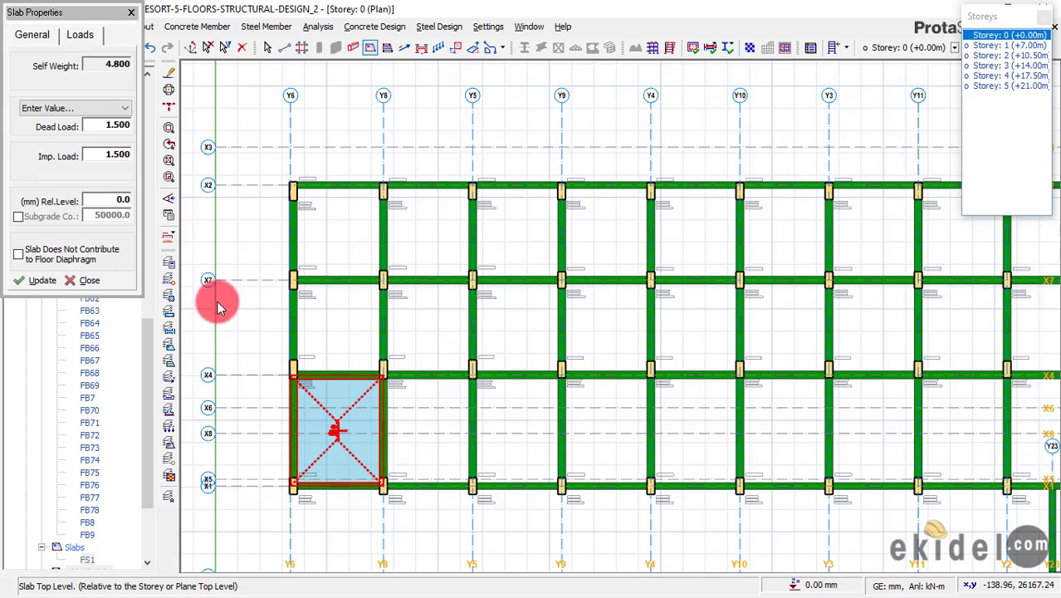
# Leave slab insertion, open the 3D view and locate the new slab in the corner bay near axis Y8.
pyautogui.press('Escape')
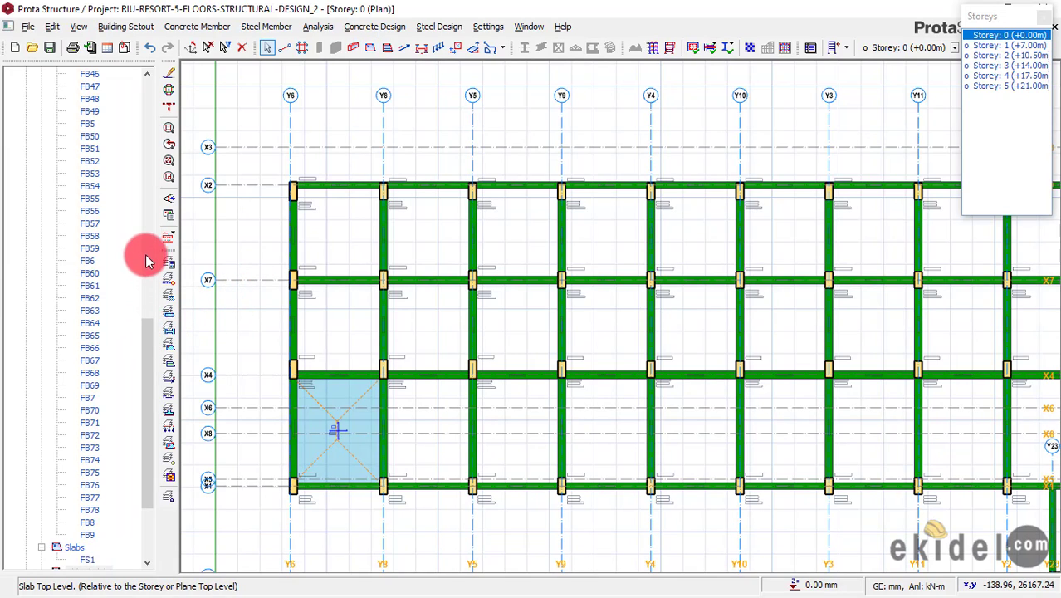
pyautogui.moveTo(146, 344); pyautogui.dragTo(162, 162)
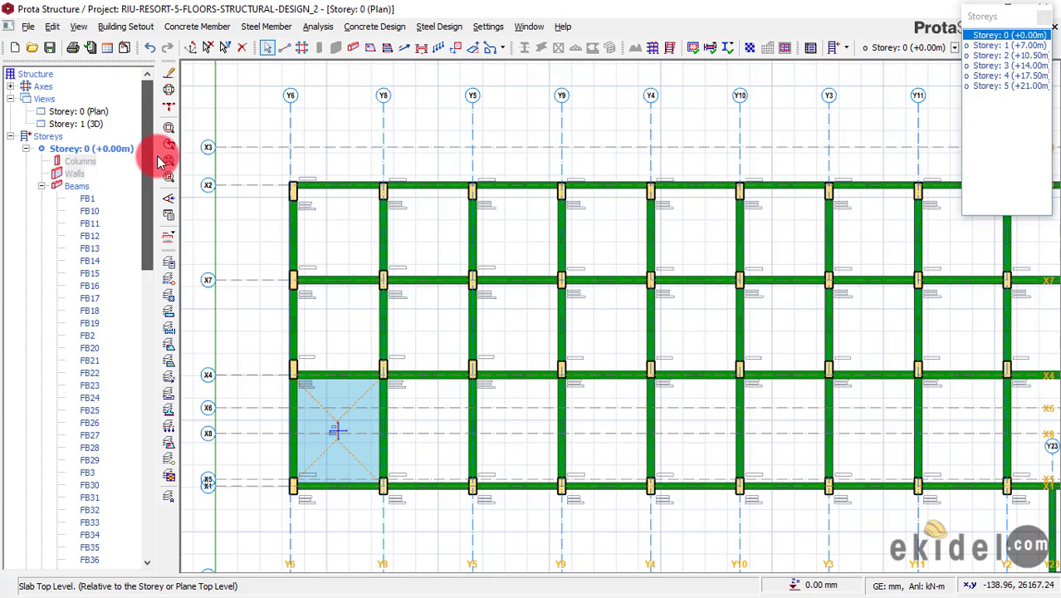
pyautogui.doubleClick(99, 125)
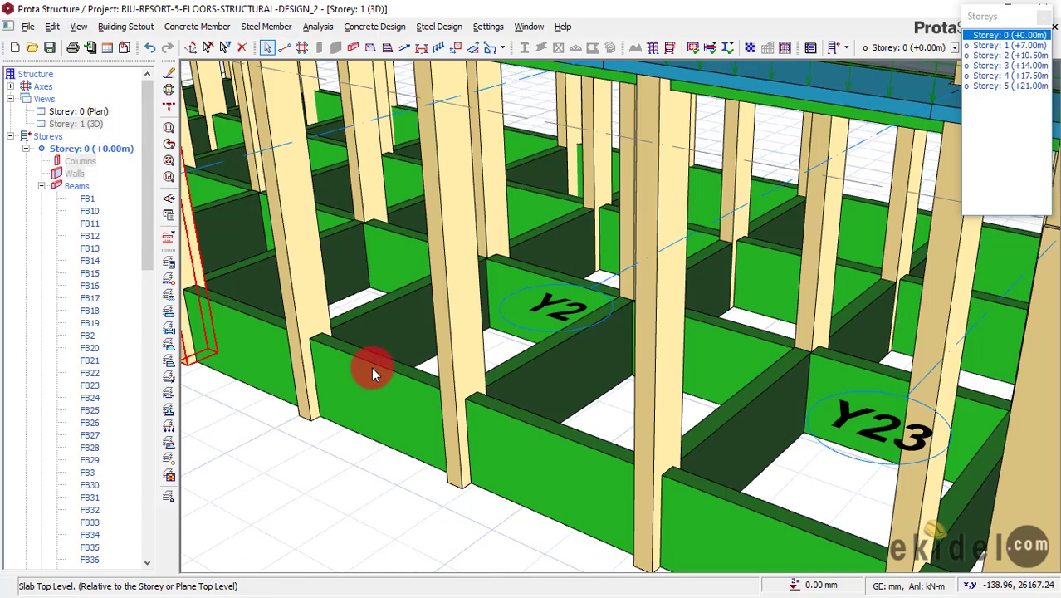
pyautogui.scroll(-2, 668, 291)
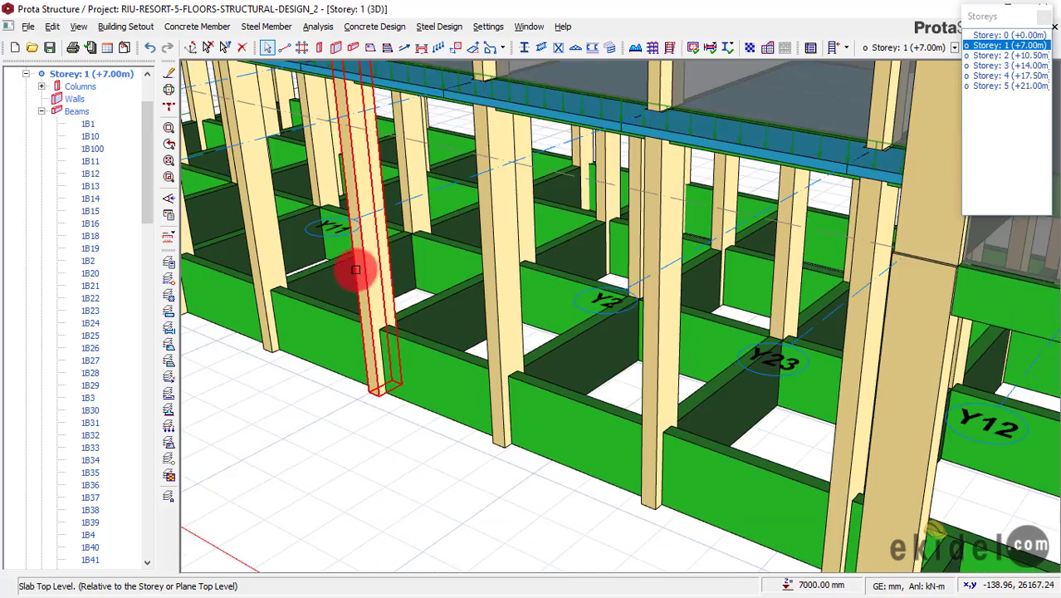
pyautogui.moveTo(407, 267); pyautogui.dragTo(967, 368, button='middle')
pyautogui.moveTo(312, 236); pyautogui.dragTo(230, 261, button='middle')
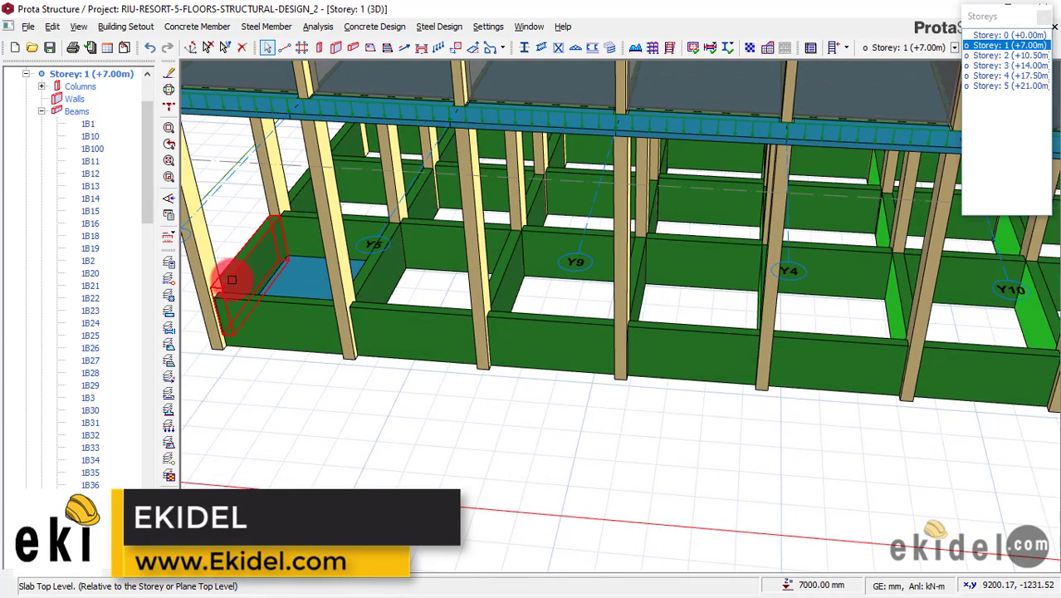
# Inspect the corner slab's level against the surrounding foundation beams up close and read its member information.
pyautogui.scroll(4, 292, 280)
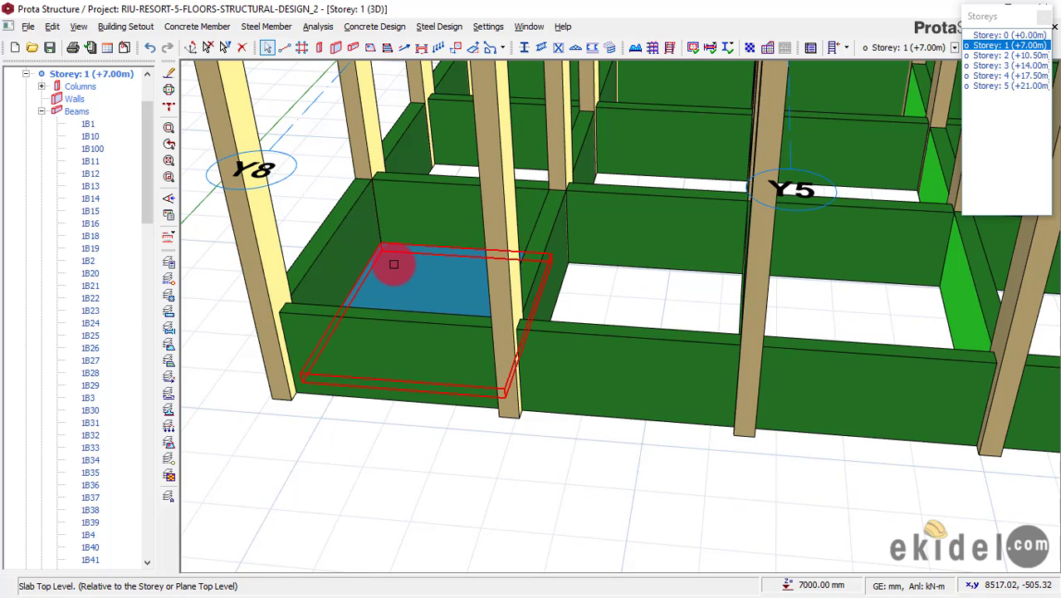
pyautogui.scroll(2, 365, 261)
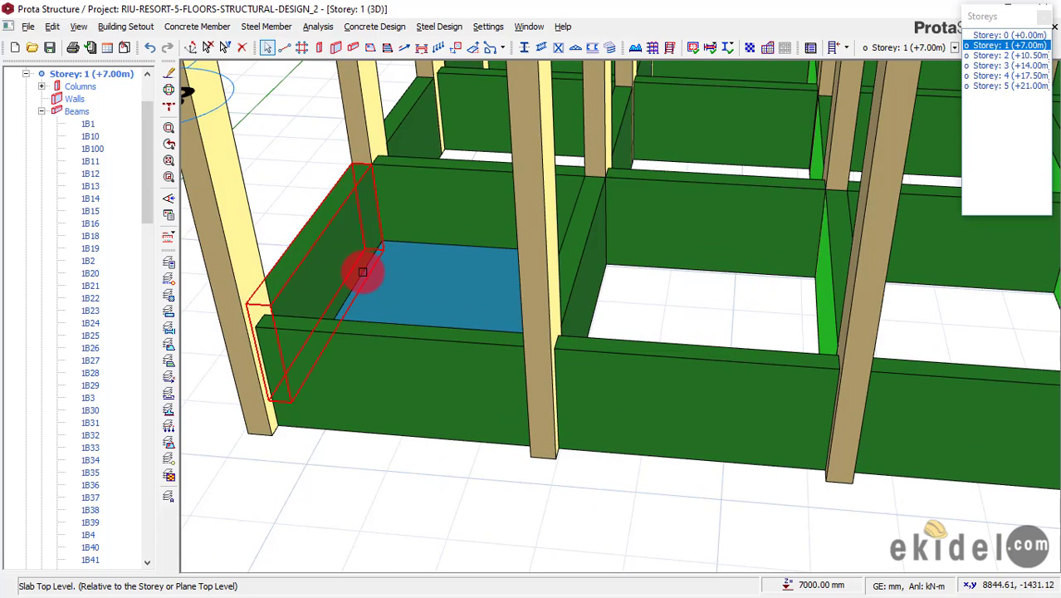
pyautogui.scroll(2, 355, 273)
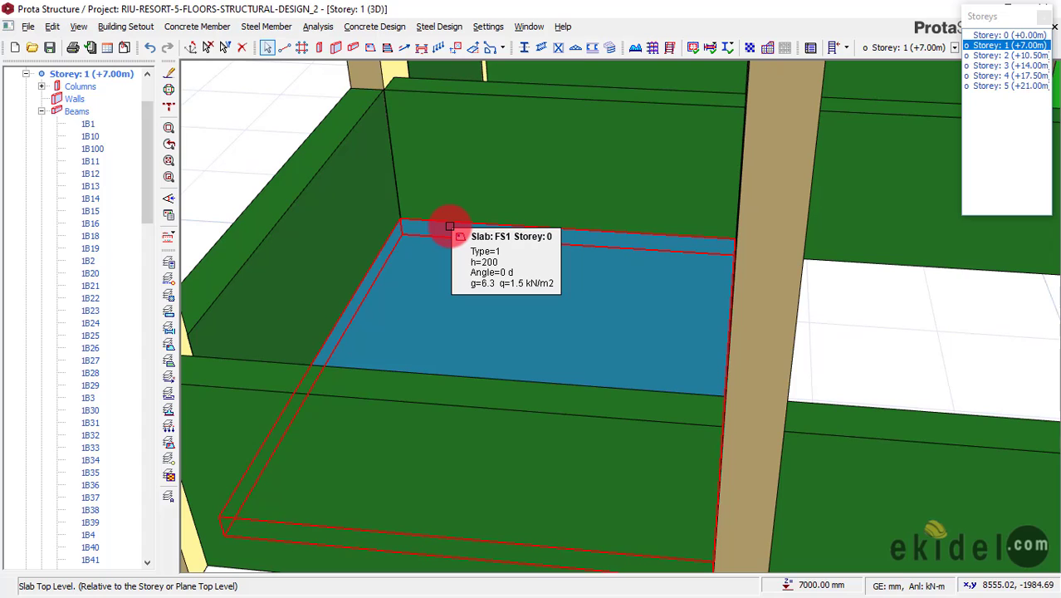
pyautogui.scroll(-3, 453, 219)
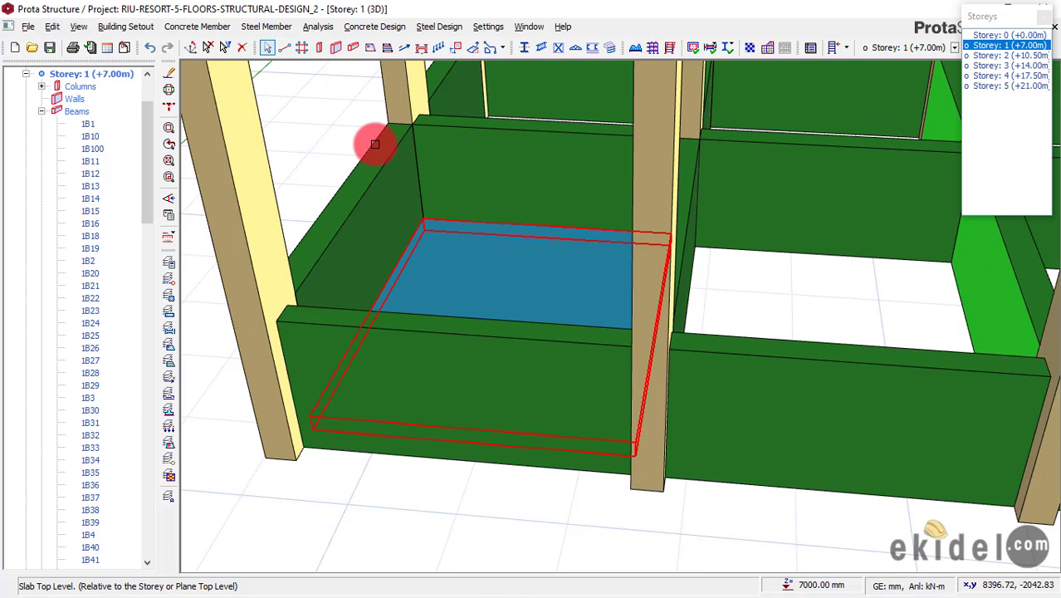
# Open the properties of the corner ground slab and review its general and load settings.
pyautogui.click(479, 266)
pyautogui.rightClick(497, 268)
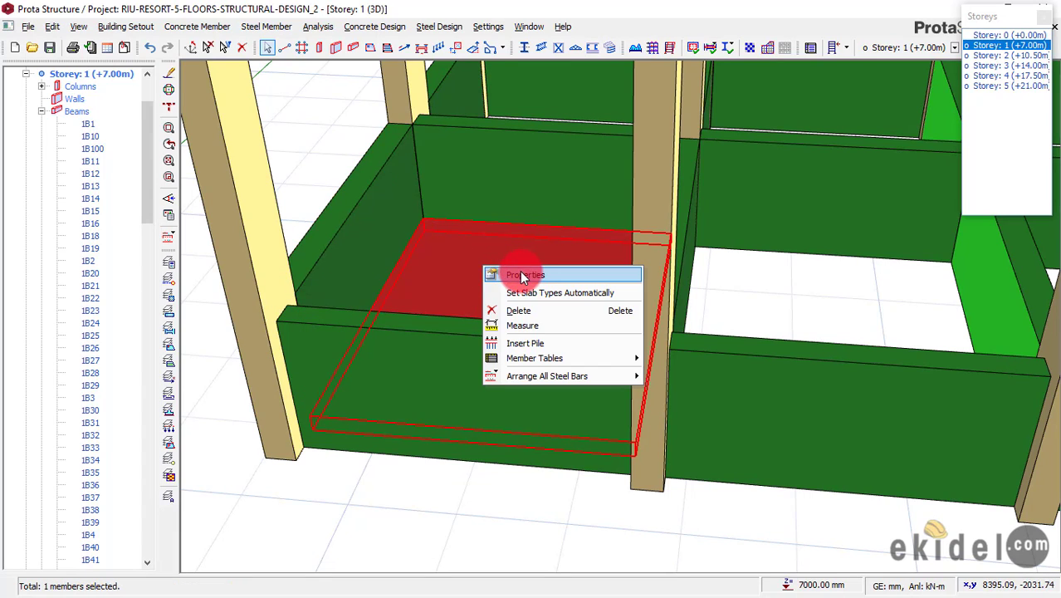
pyautogui.click(508, 272)
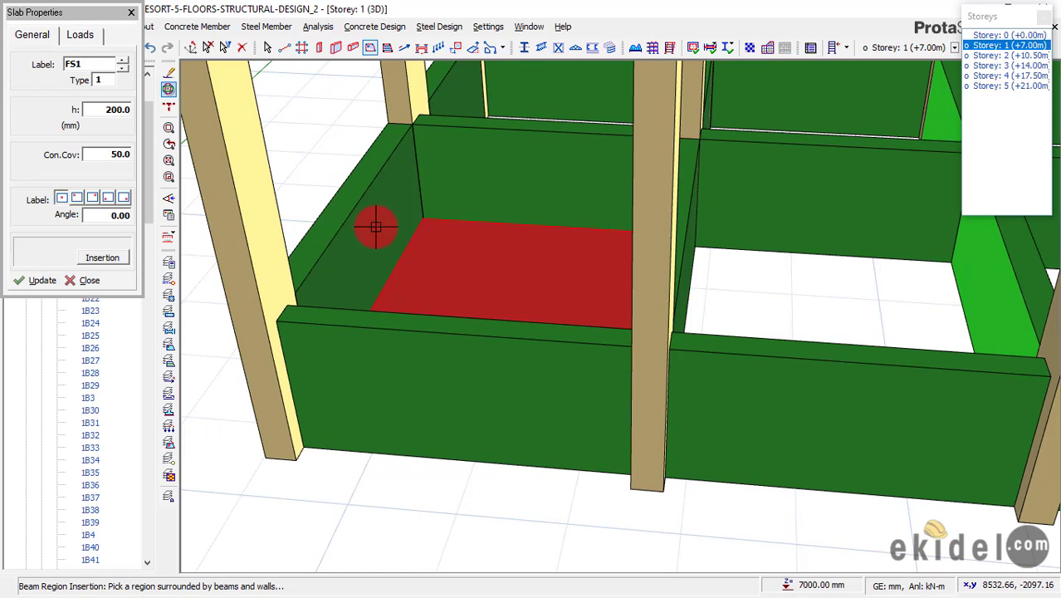
pyautogui.click(87, 34)
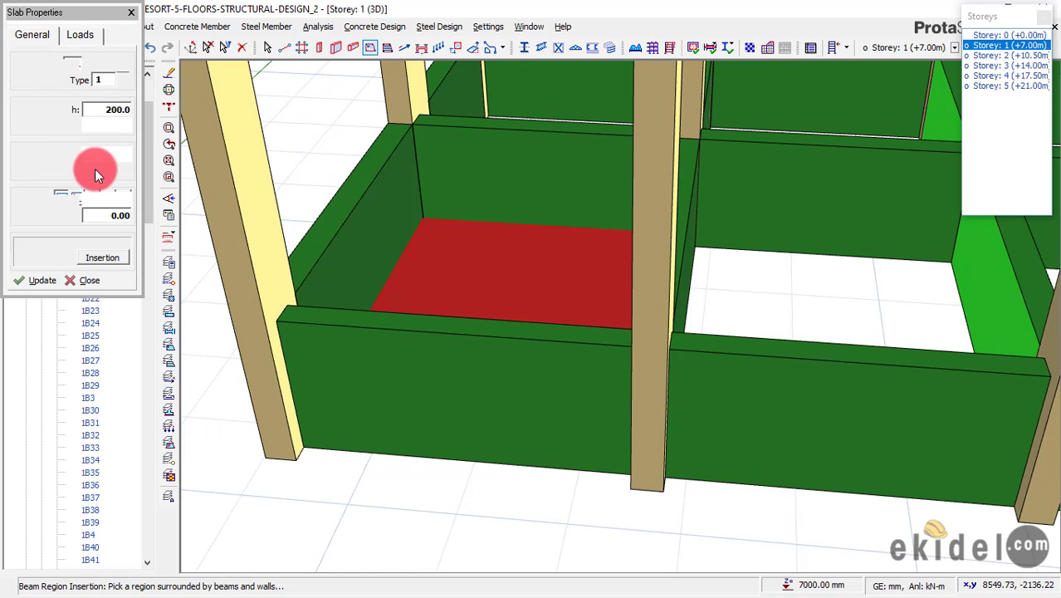
pyautogui.click(44, 38)
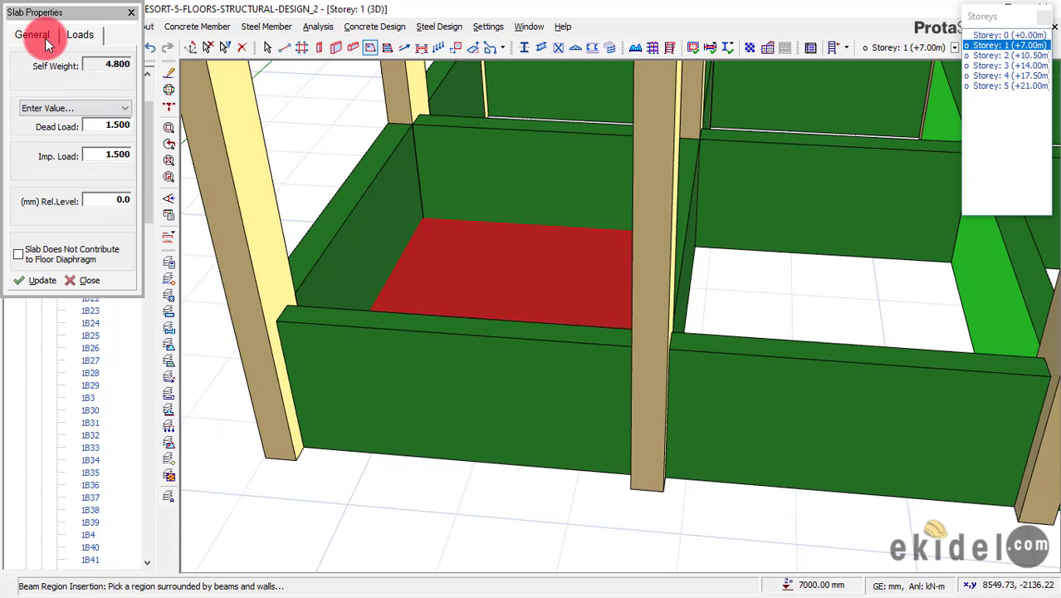
pyautogui.click(345, 228)
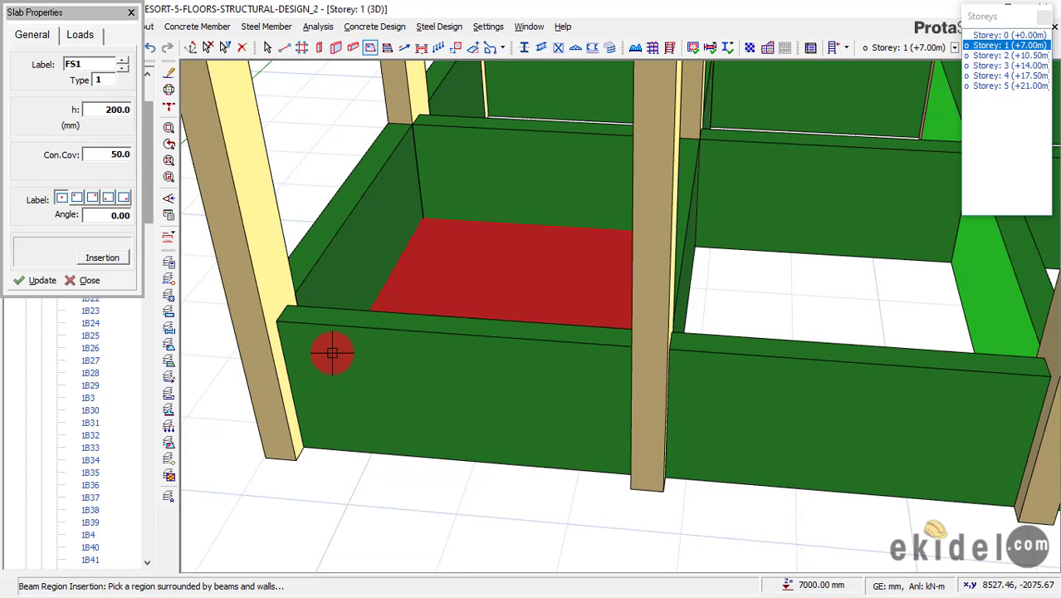
pyautogui.click(168, 145)
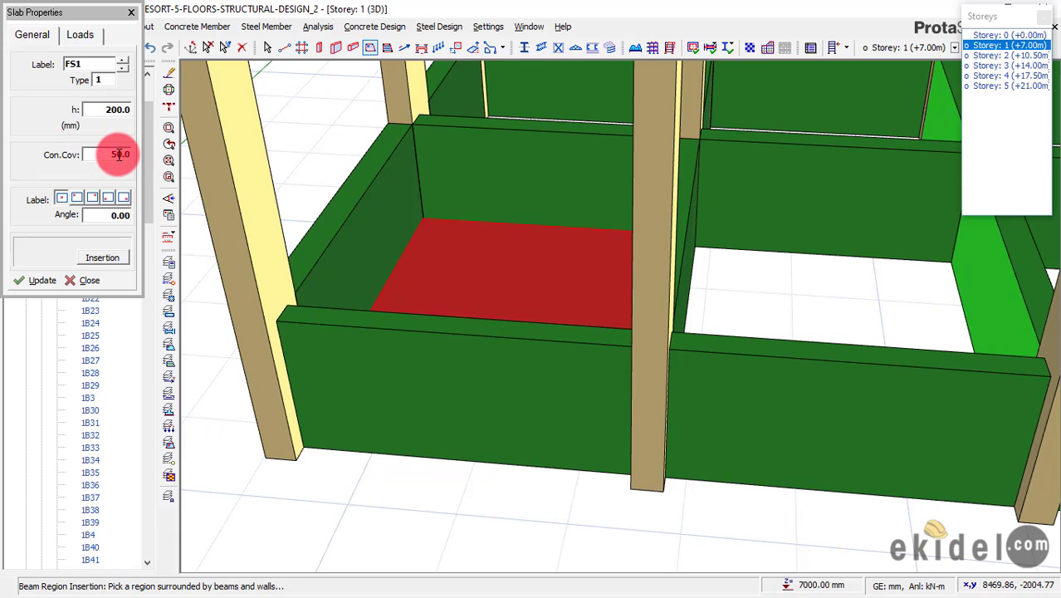
# Set the corner ground slab's relative level to 1450 mm and check its edge against the surrounding foundation beams.
pyautogui.click(79, 35)
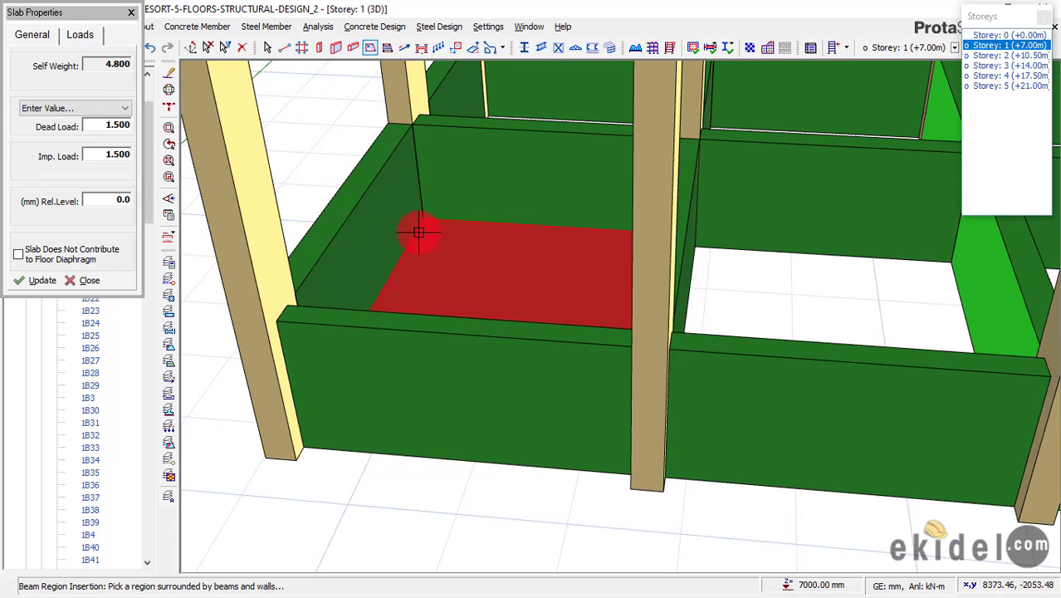
pyautogui.doubleClick(125, 199)
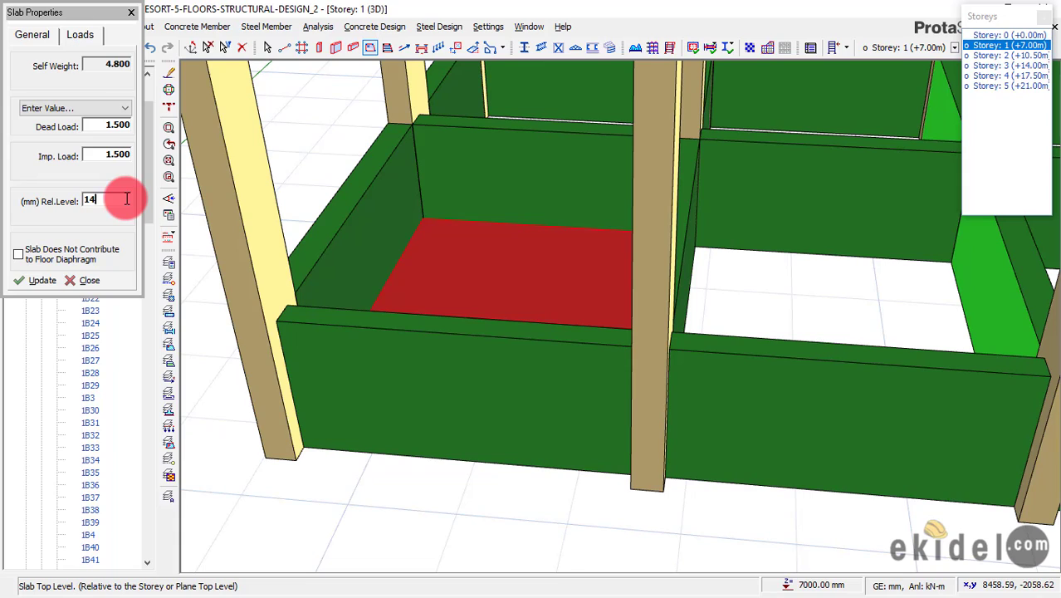
pyautogui.write('1450')
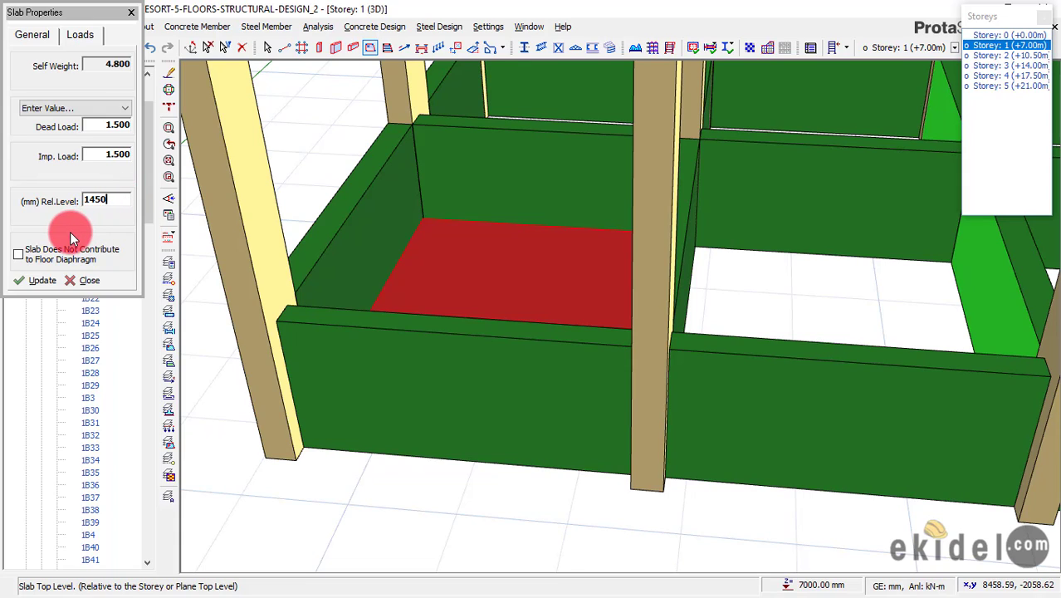
pyautogui.click(36, 280)
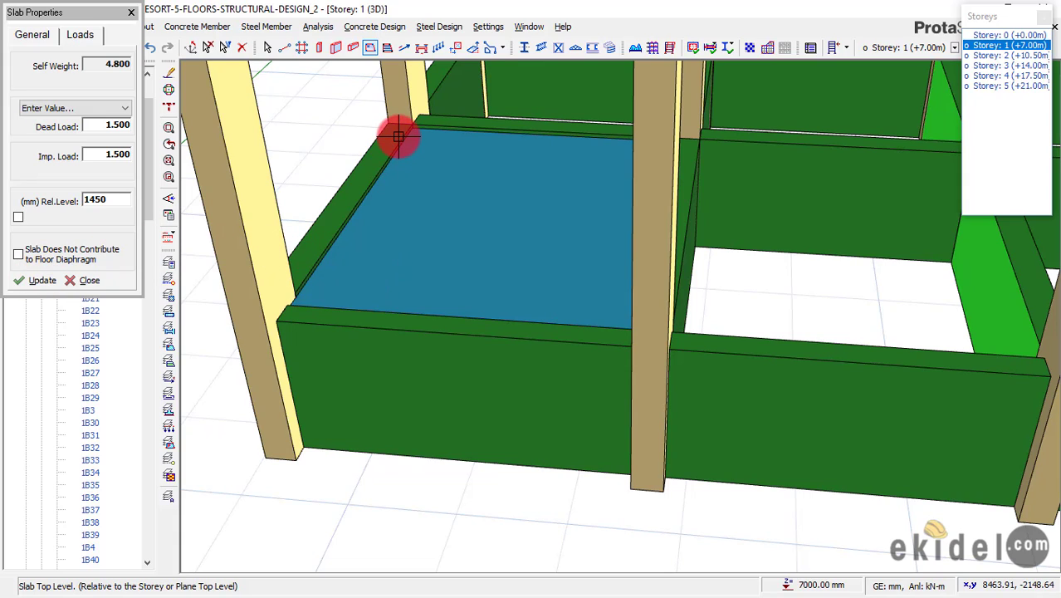
pyautogui.scroll(1, 392, 139)
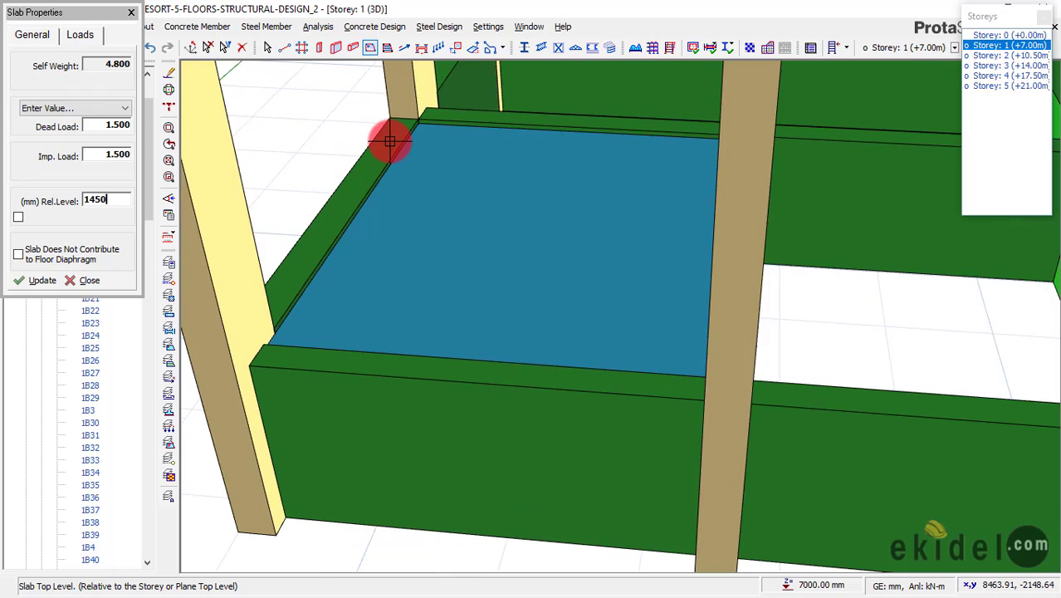
pyautogui.scroll(5, 392, 137)
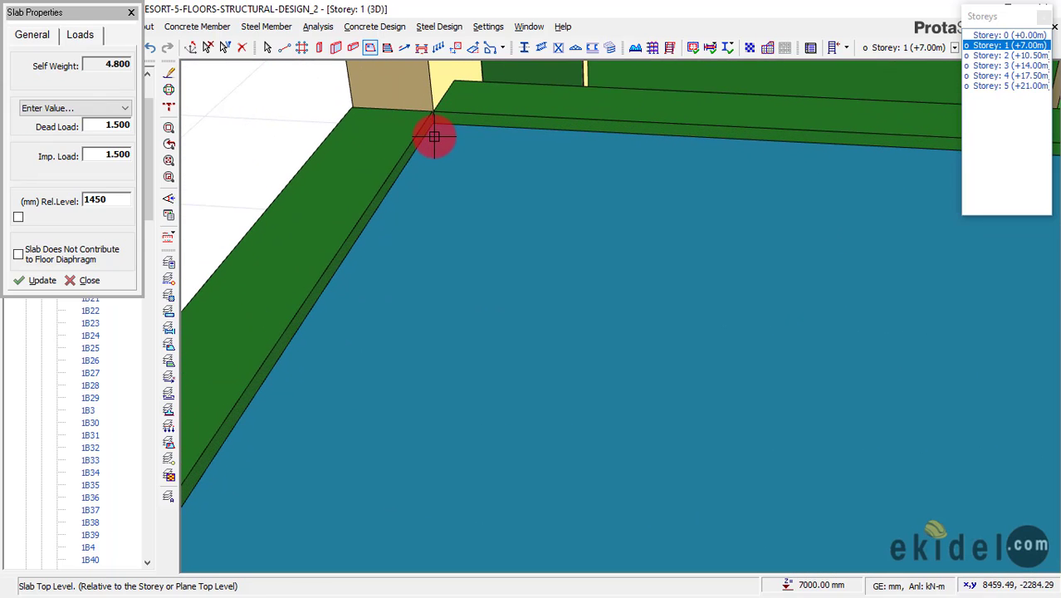
pyautogui.scroll(1, 432, 134)
pyautogui.scroll(1, 432, 128)
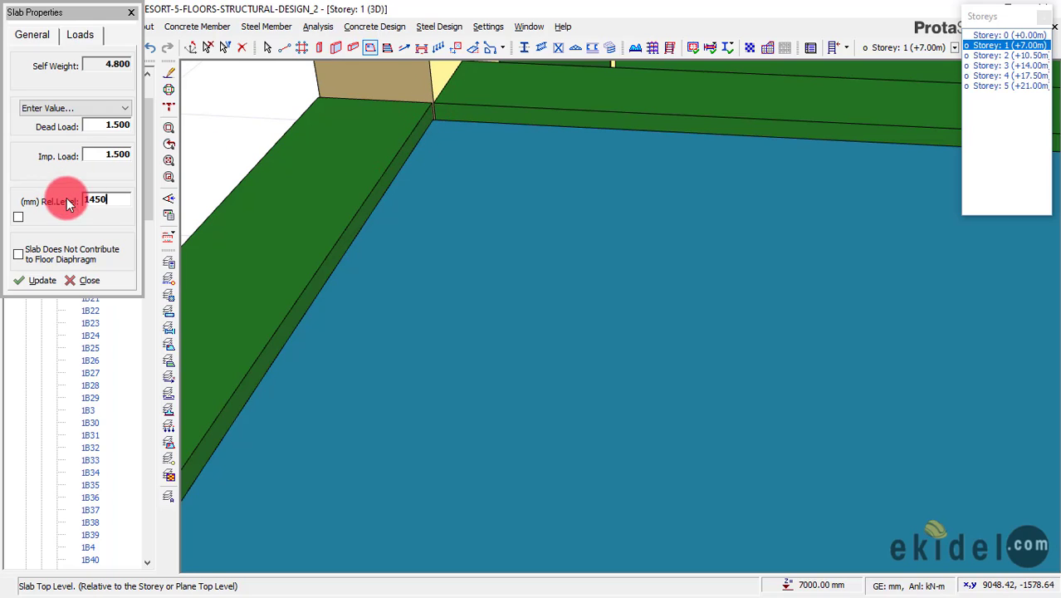
# Set the corner ground slab's relative level to 1500 mm, apply it, and check the slab against the beam tops.
pyautogui.click(32, 34)
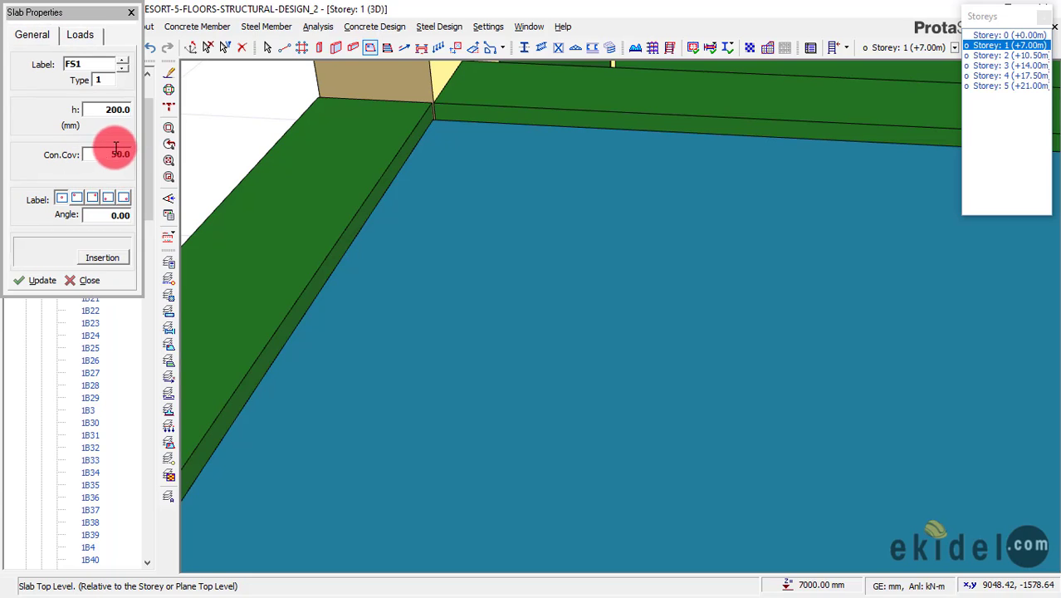
pyautogui.click(87, 35)
pyautogui.doubleClick(105, 199)
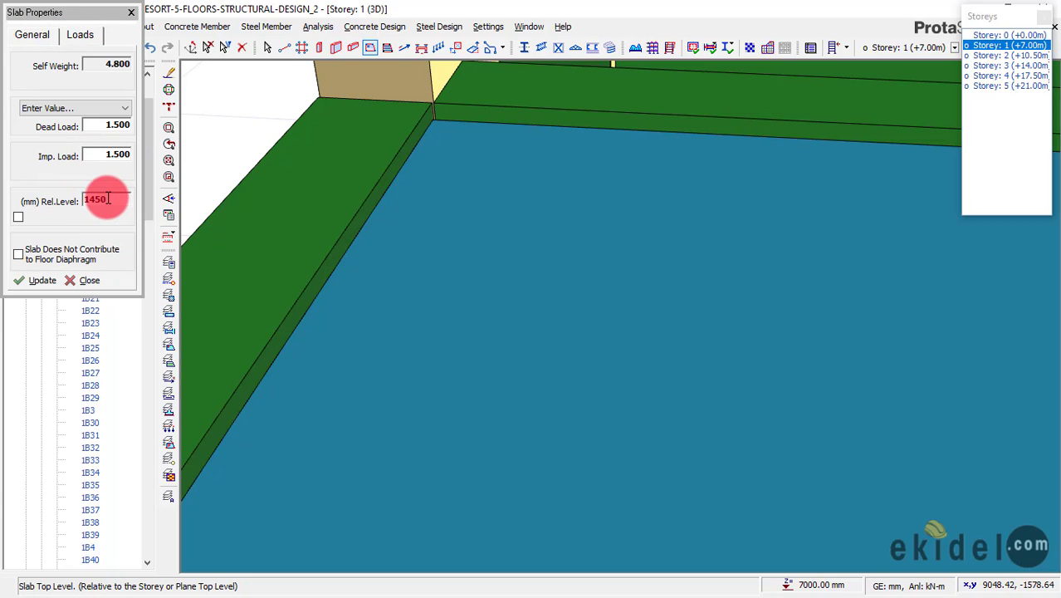
pyautogui.moveTo(109, 200); pyautogui.dragTo(94, 199)
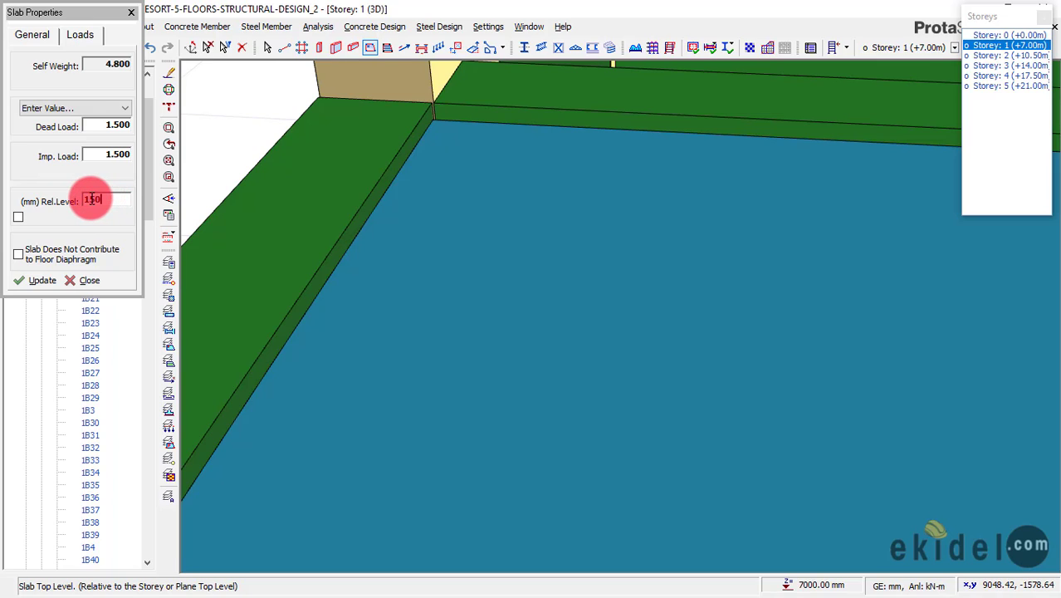
pyautogui.click(30, 282)
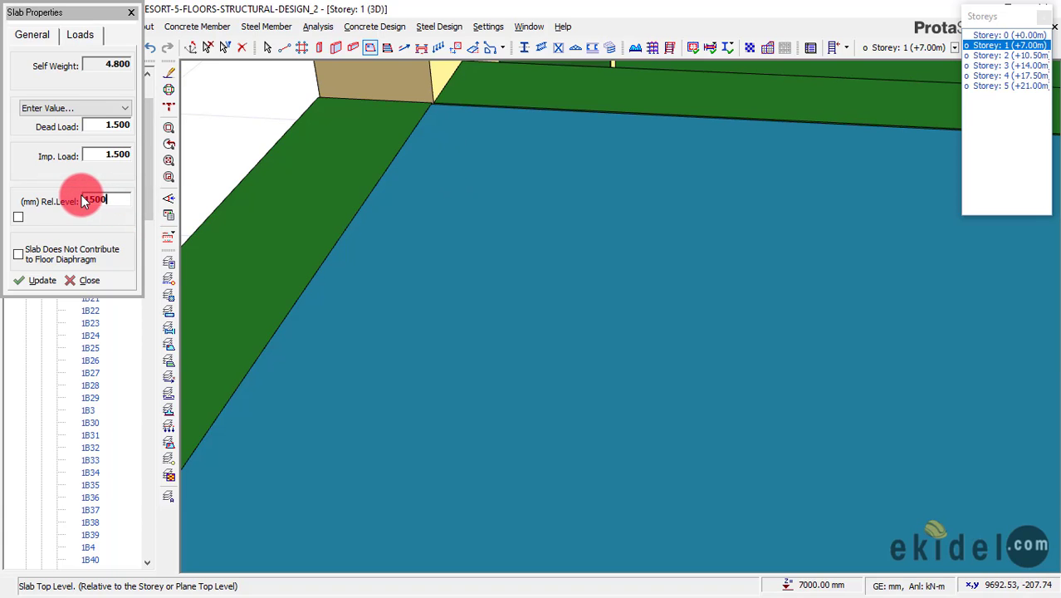
pyautogui.scroll(-1, 477, 146)
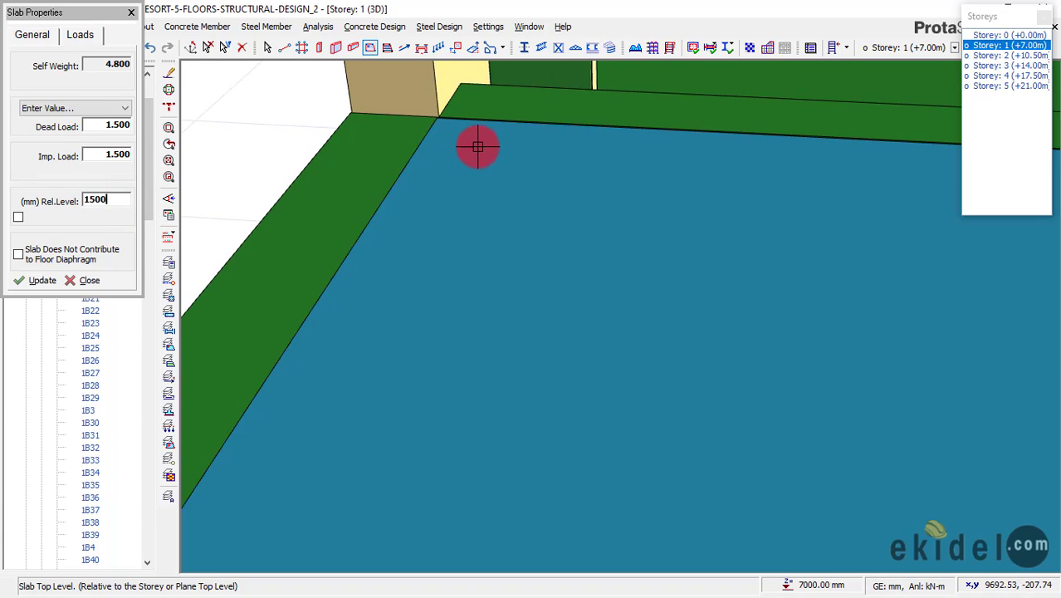
pyautogui.scroll(-3, 479, 141)
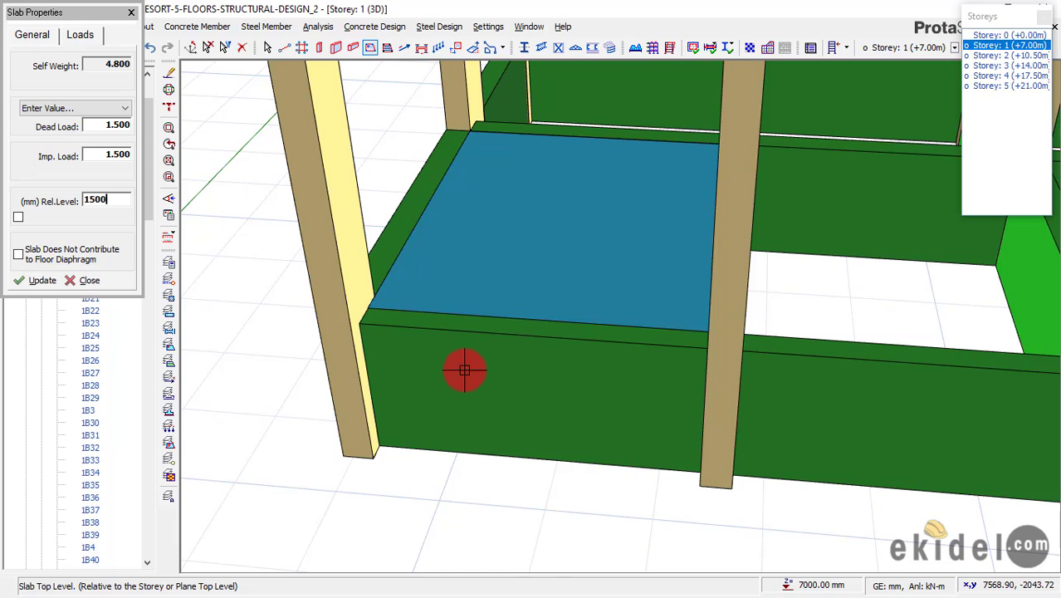
pyautogui.scroll(2, 463, 328)
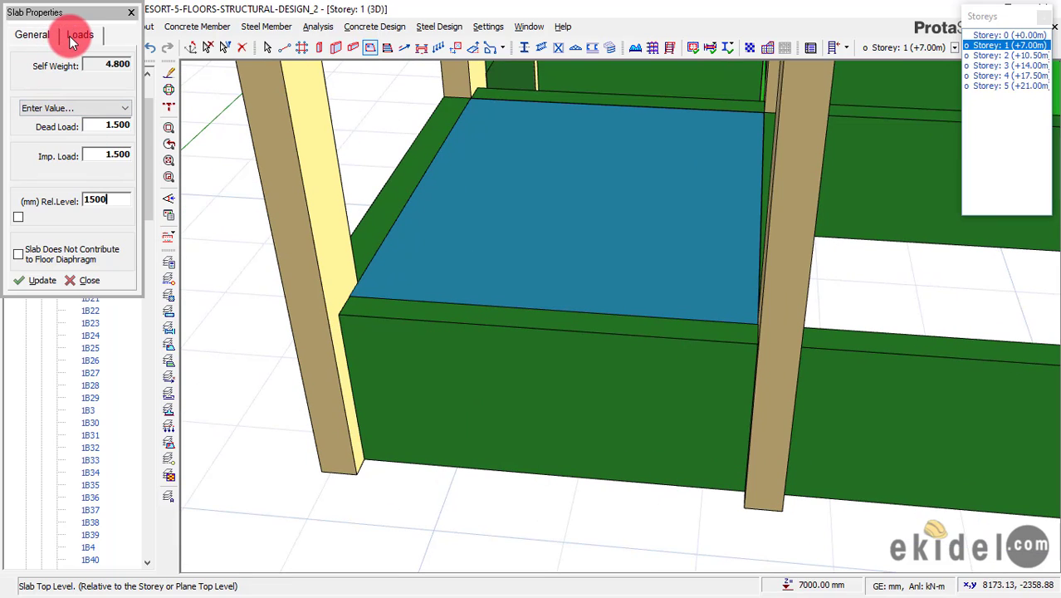
# Review the corner slab's general and load settings and examine the slab in 3D from below and above.
pyautogui.click(37, 34)
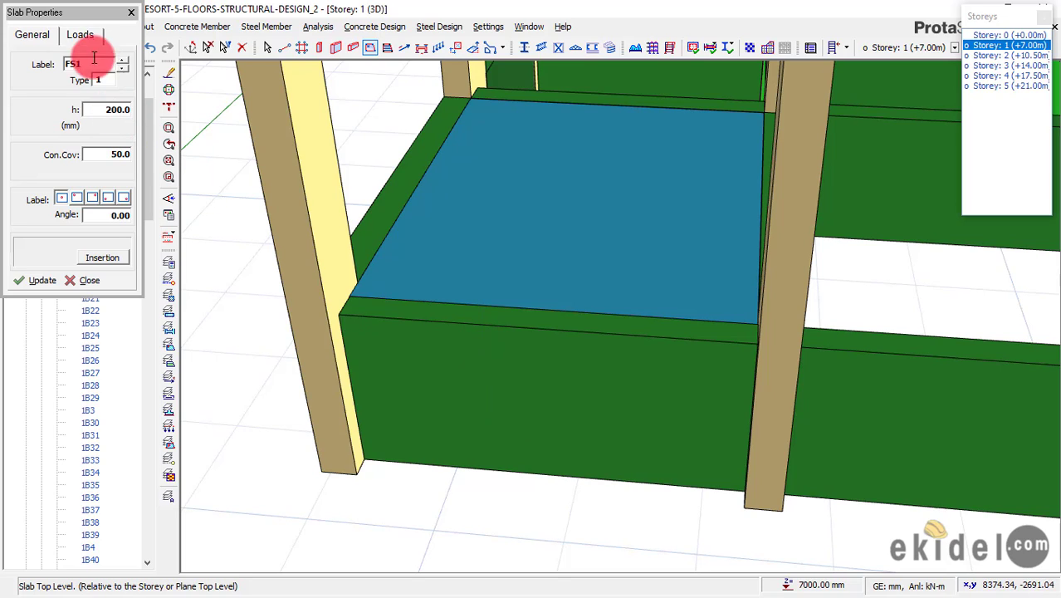
pyautogui.click(77, 34)
pyautogui.doubleClick(107, 198)
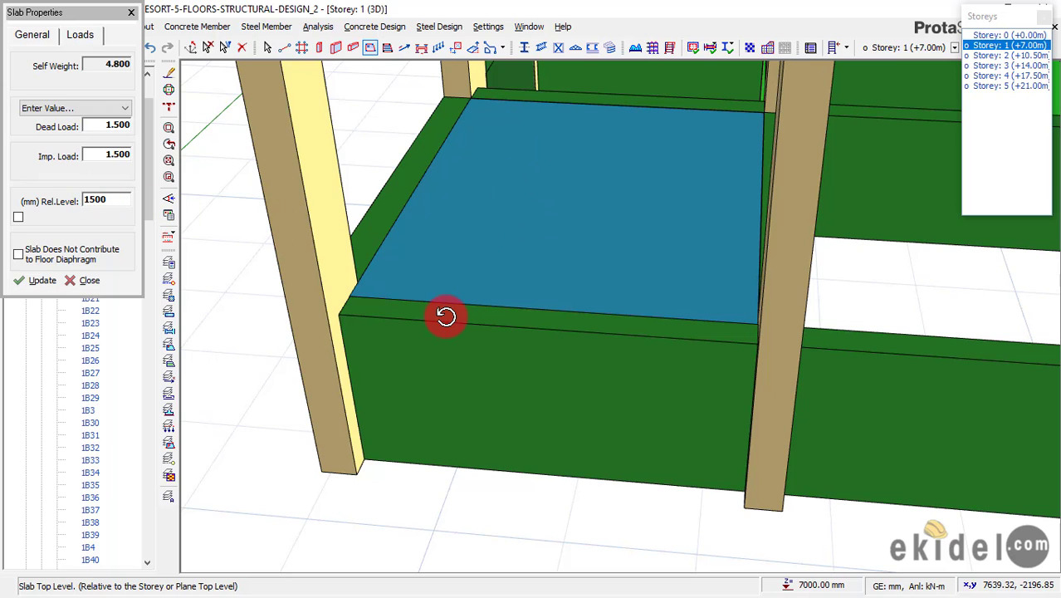
pyautogui.moveTo(446, 316)
pyautogui.mouseDown(button='middle')
pyautogui.moveTo(457, 237)
pyautogui.moveTo(458, 266)
pyautogui.moveTo(485, 268)
pyautogui.moveTo(469, 287)
pyautogui.mouseUp(button='middle')
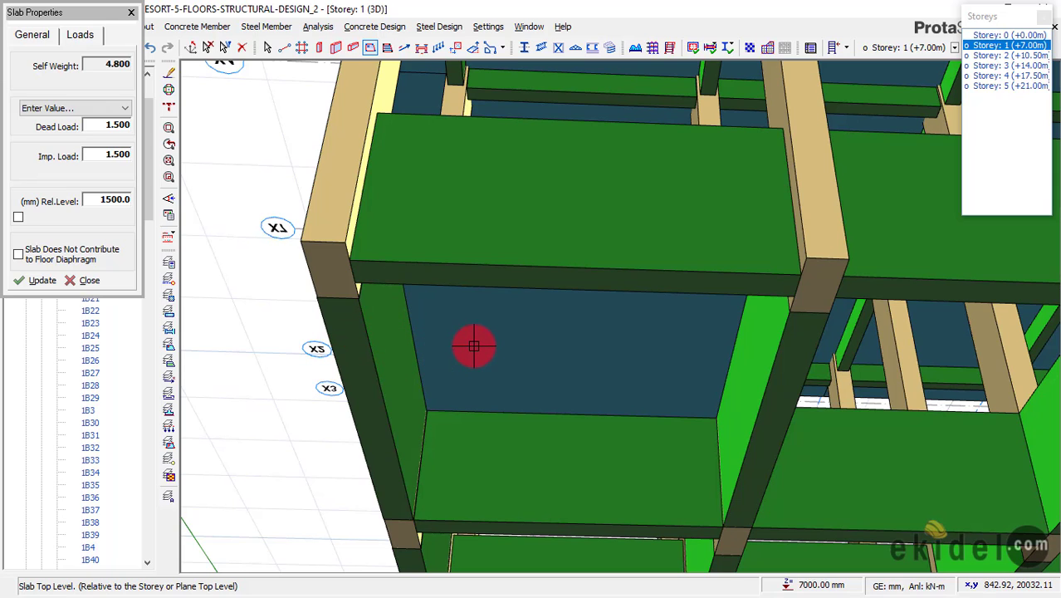
pyautogui.moveTo(473, 357); pyautogui.dragTo(465, 425, button='middle')
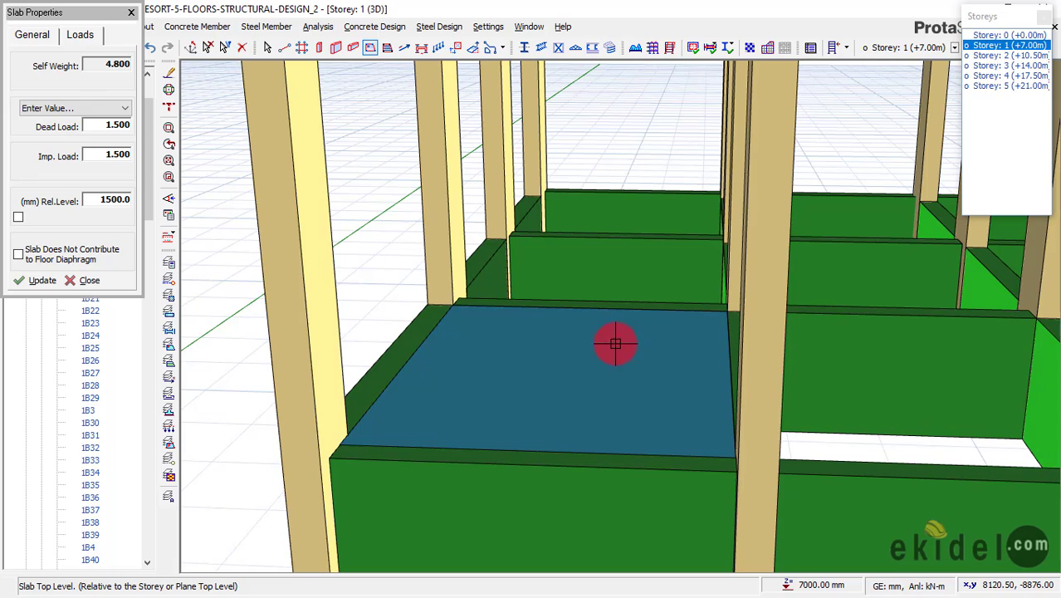
# Try to insert a ground slab in the 3D view in the bay next to the corner slab.
pyautogui.scroll(-1, 582, 251)
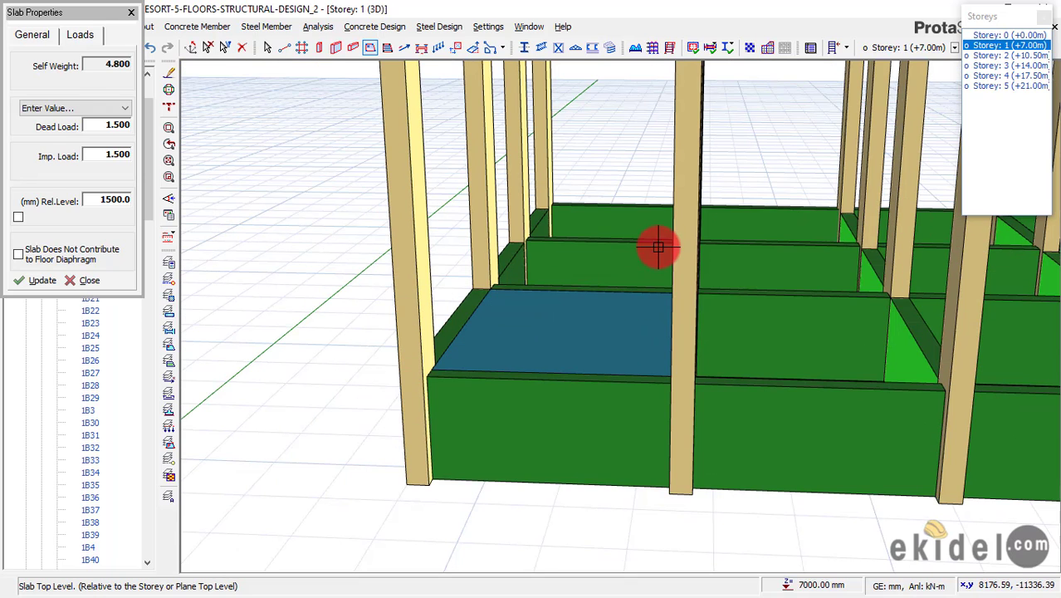
pyautogui.scroll(-1, 639, 342)
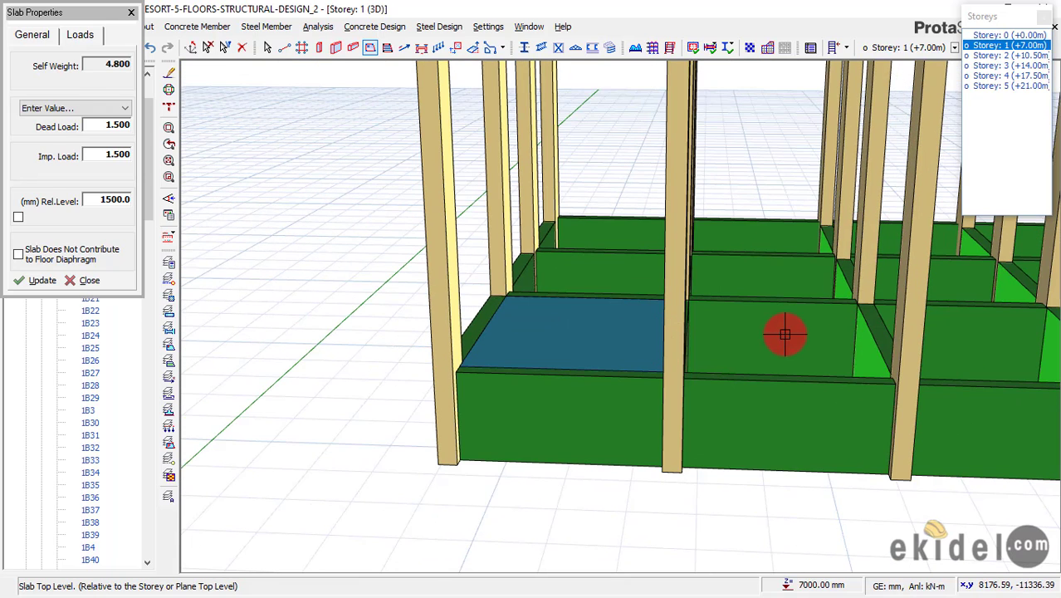
pyautogui.scroll(1, 791, 332)
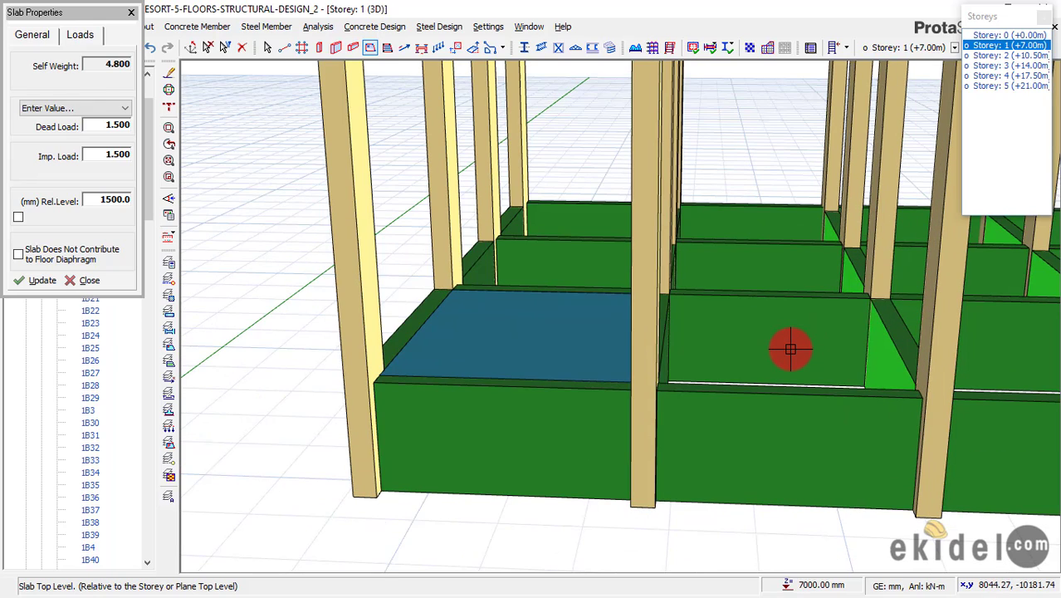
pyautogui.click(790, 348)
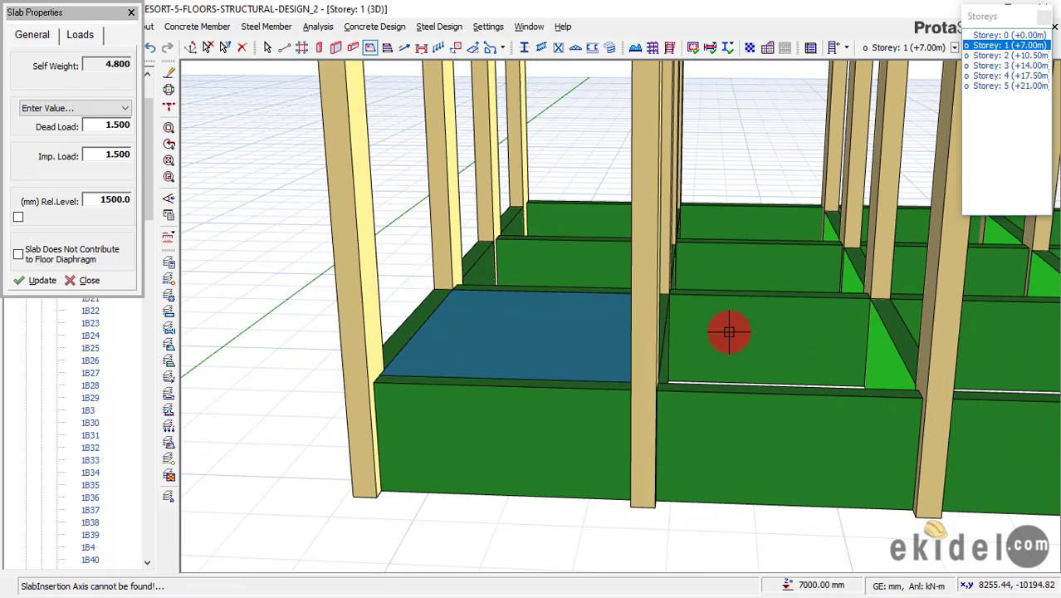
pyautogui.scroll(-3, 721, 342)
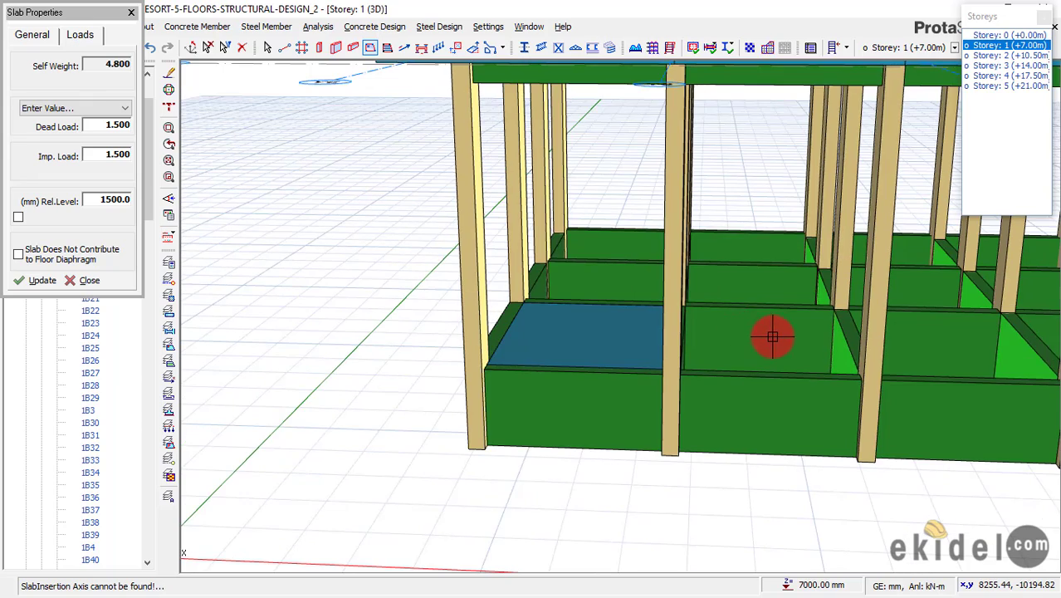
pyautogui.moveTo(763, 351); pyautogui.dragTo(748, 332, button='middle')
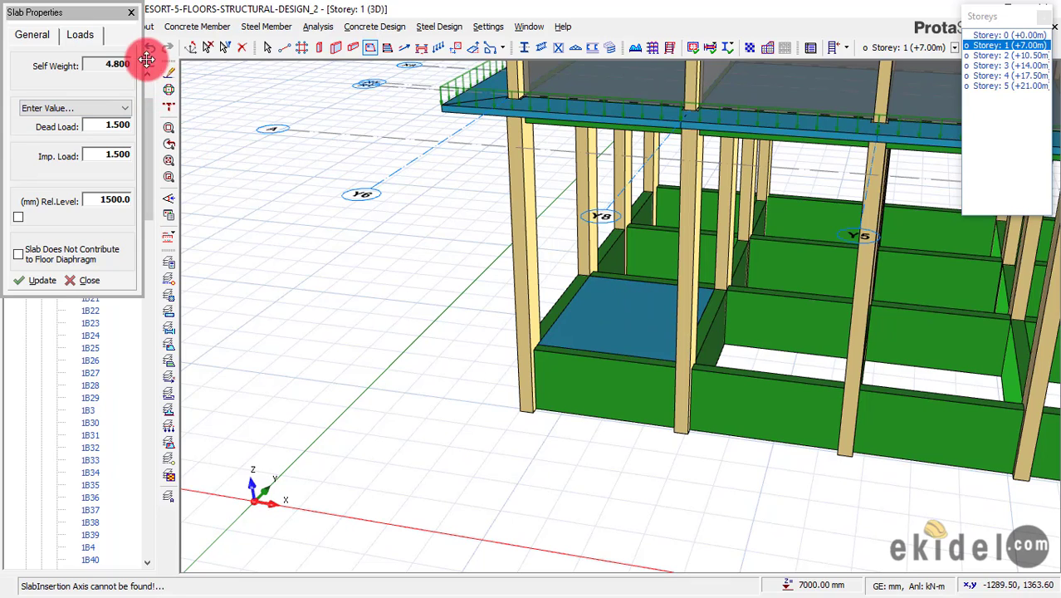
# Close the slab properties, return to the Storey 0 plan and locate the slab between axes Y6 and Y8.
pyautogui.click(132, 15)
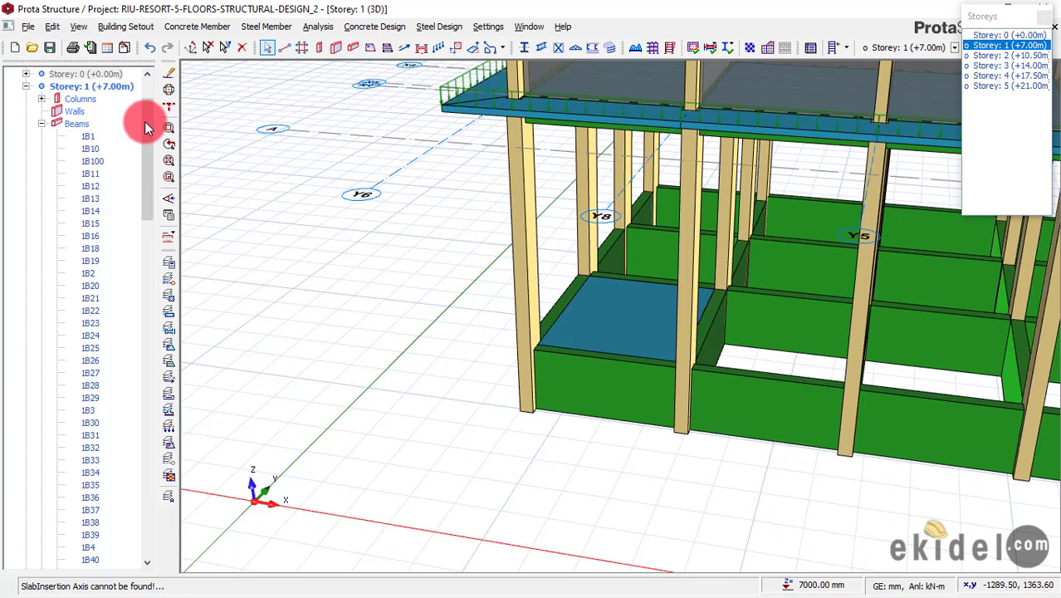
pyautogui.scroll(2, 146, 93)
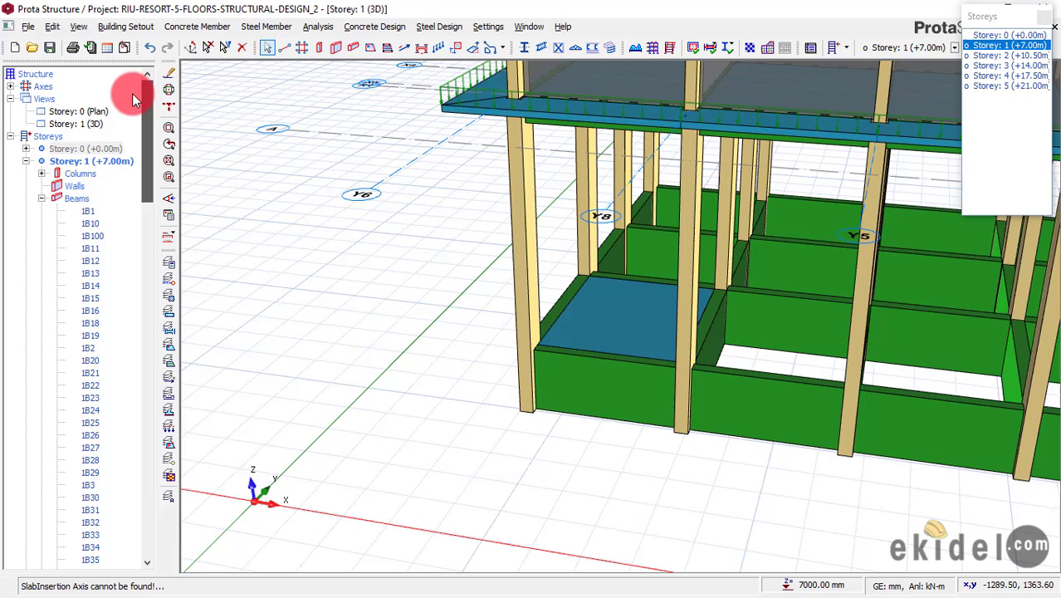
pyautogui.doubleClick(83, 111)
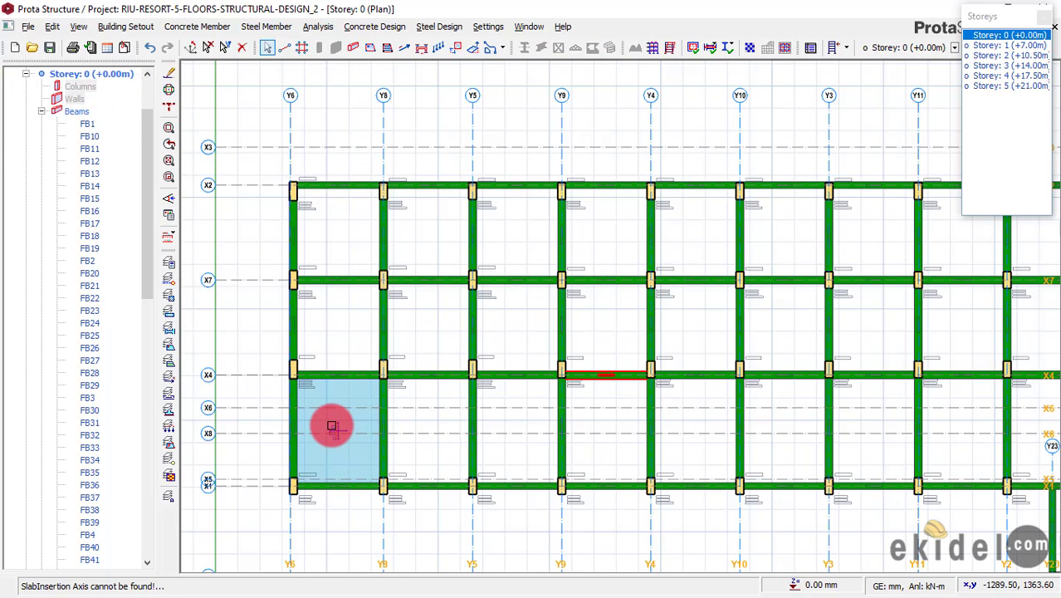
pyautogui.scroll(5, 332, 426)
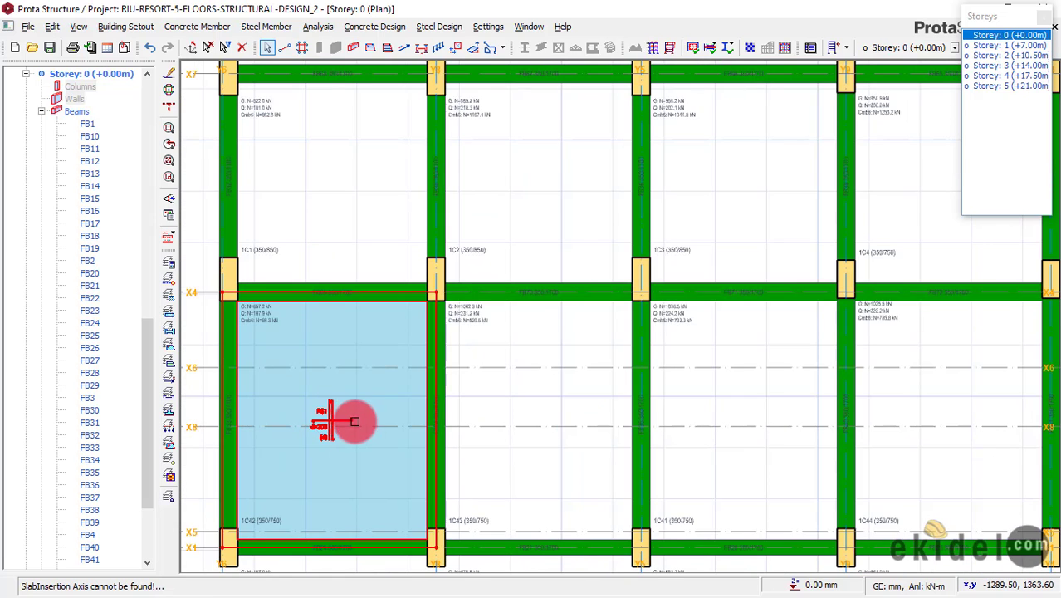
pyautogui.scroll(5, 348, 419)
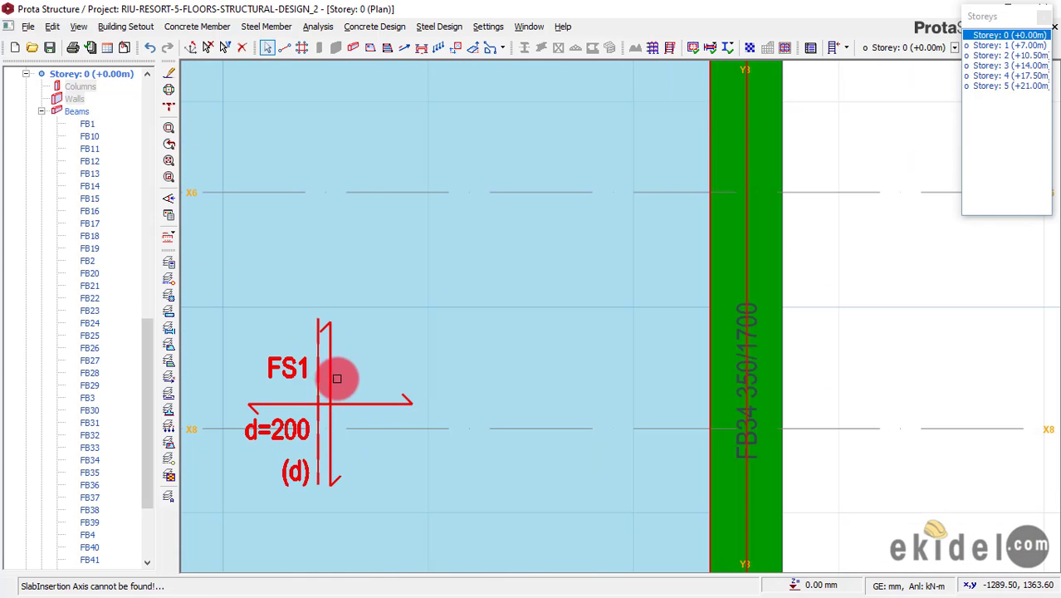
pyautogui.scroll(-3, 485, 324)
# Delete the ground slab between axes Y6 and Y8 and undo the deletion.
pyautogui.click(558, 357)
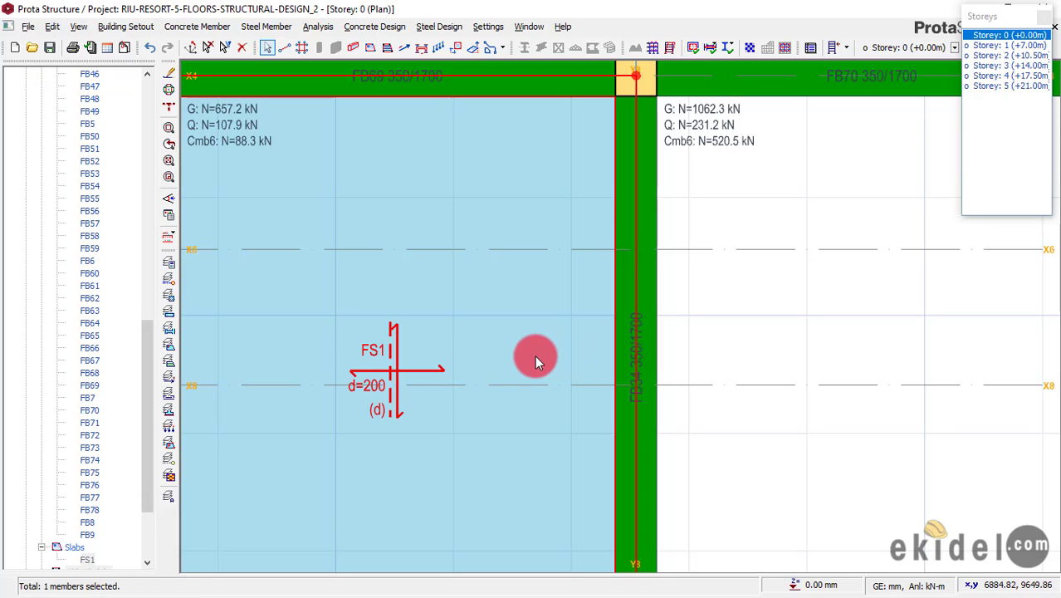
pyautogui.press('Delete')
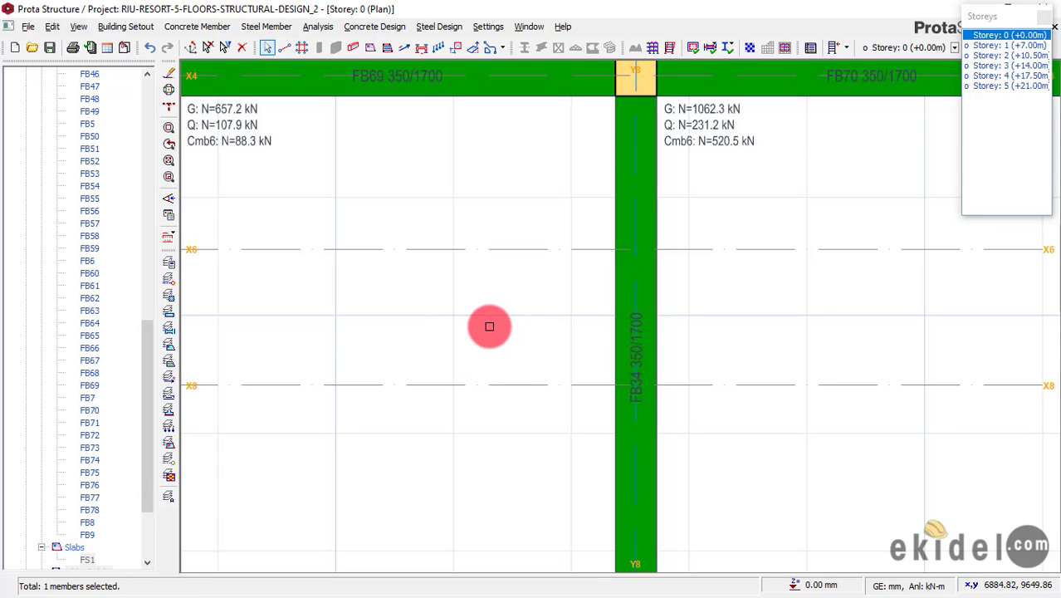
pyautogui.scroll(-2, 491, 326)
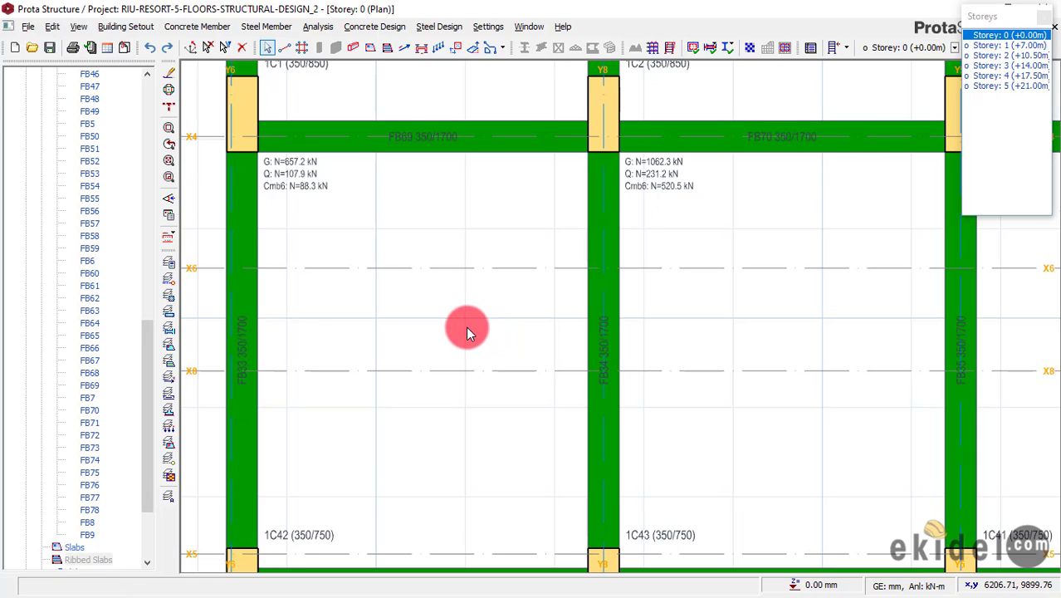
pyautogui.click(455, 299)
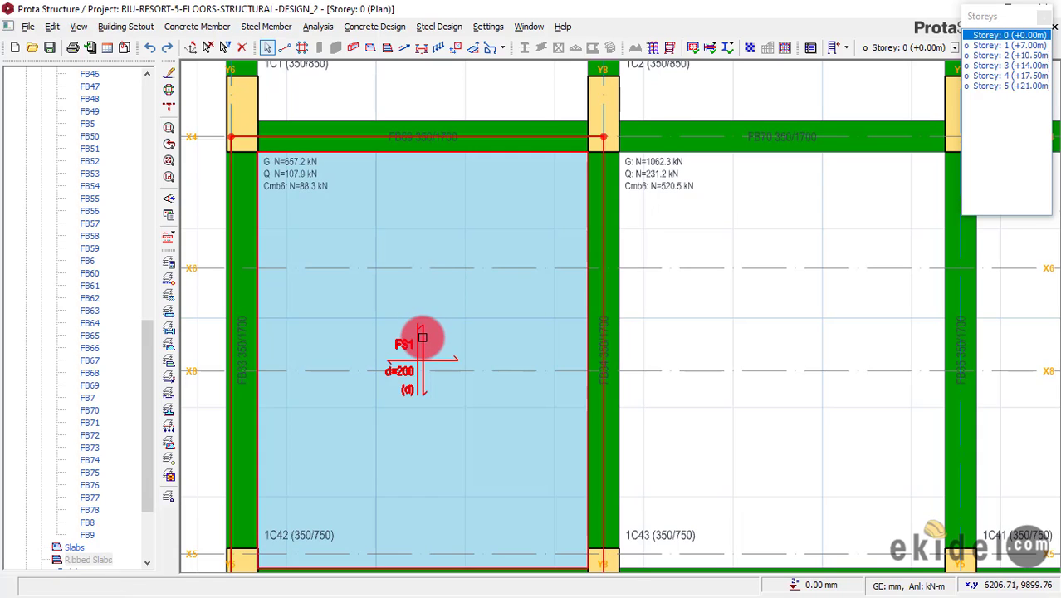
# Open the load settings of the slab between axes Y6 and Y8, and insert ground slabs in the X1–X4 bays from axis Y8 to Y4.
pyautogui.scroll(2, 423, 337)
pyautogui.click(423, 336)
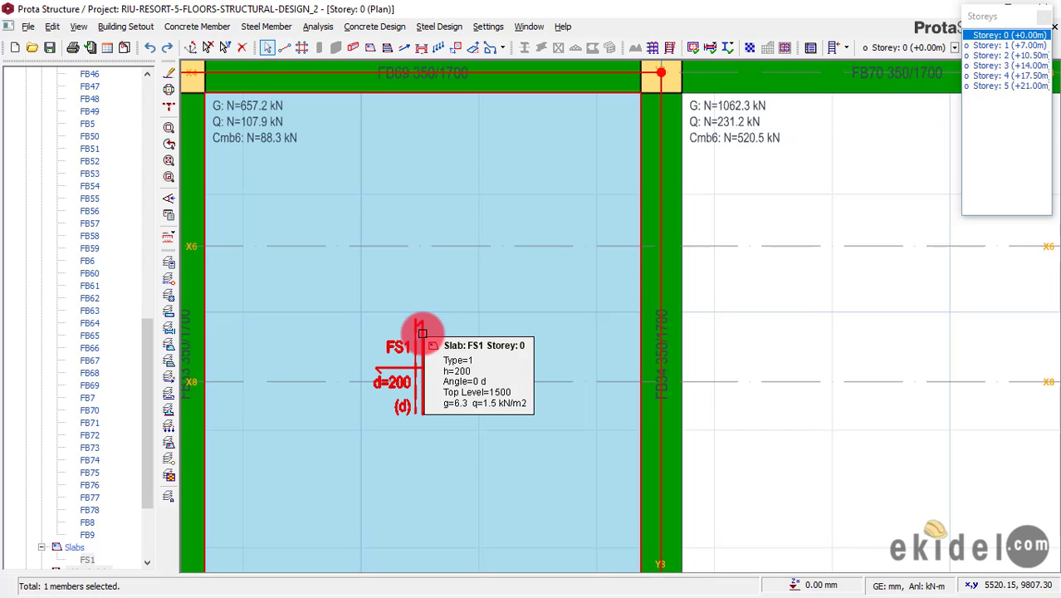
pyautogui.rightClick(422, 335)
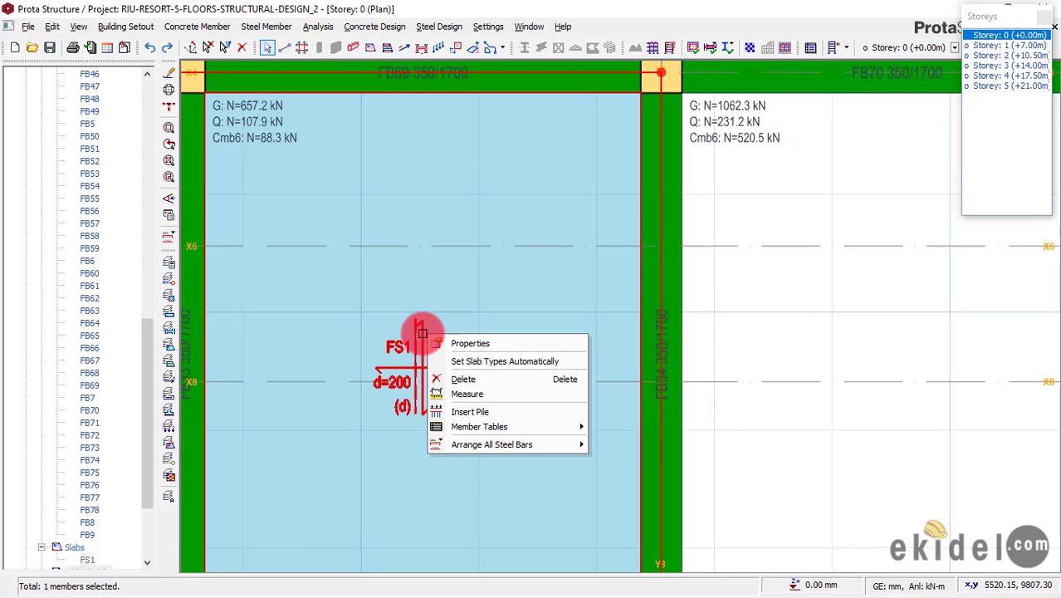
pyautogui.click(470, 344)
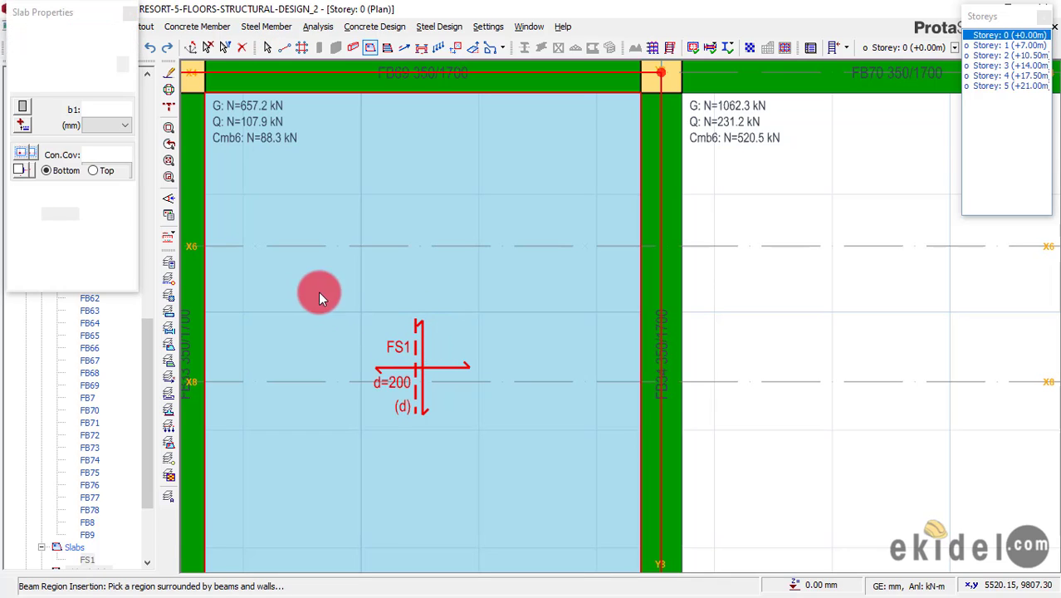
pyautogui.click(79, 36)
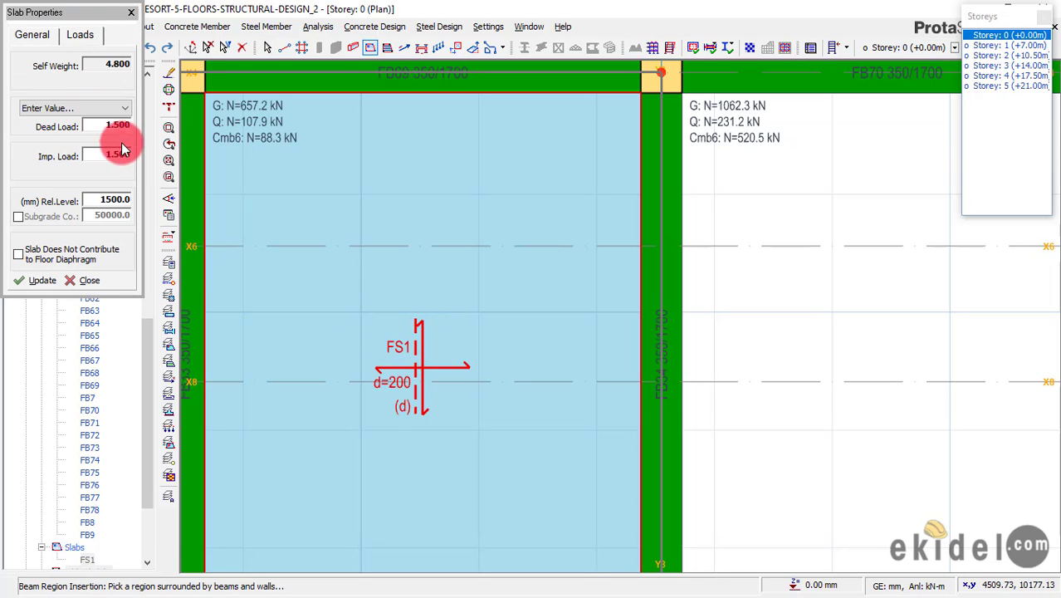
pyautogui.scroll(-1, 408, 311)
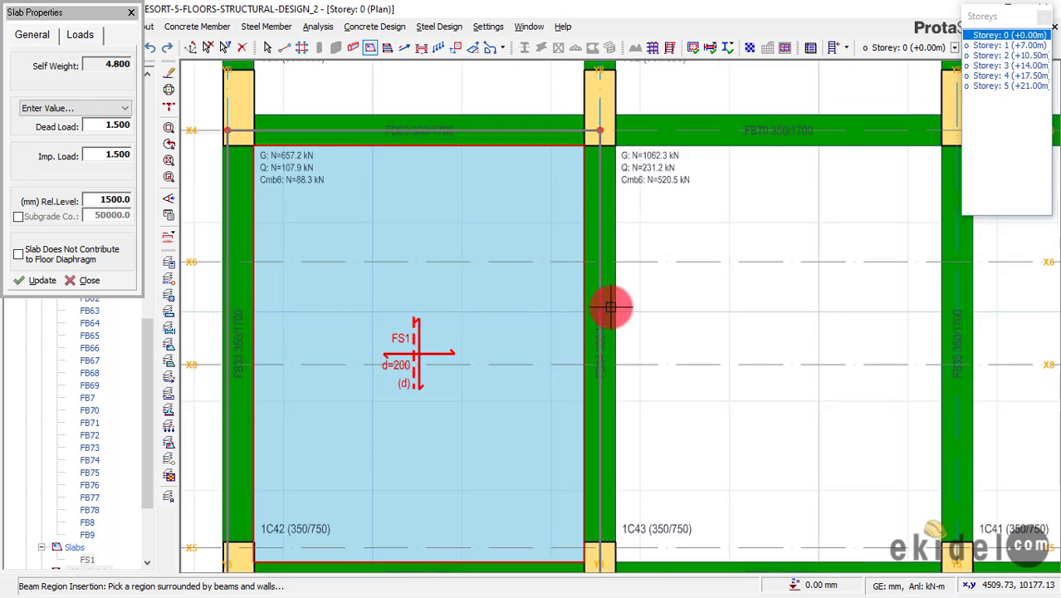
pyautogui.scroll(-2, 614, 308)
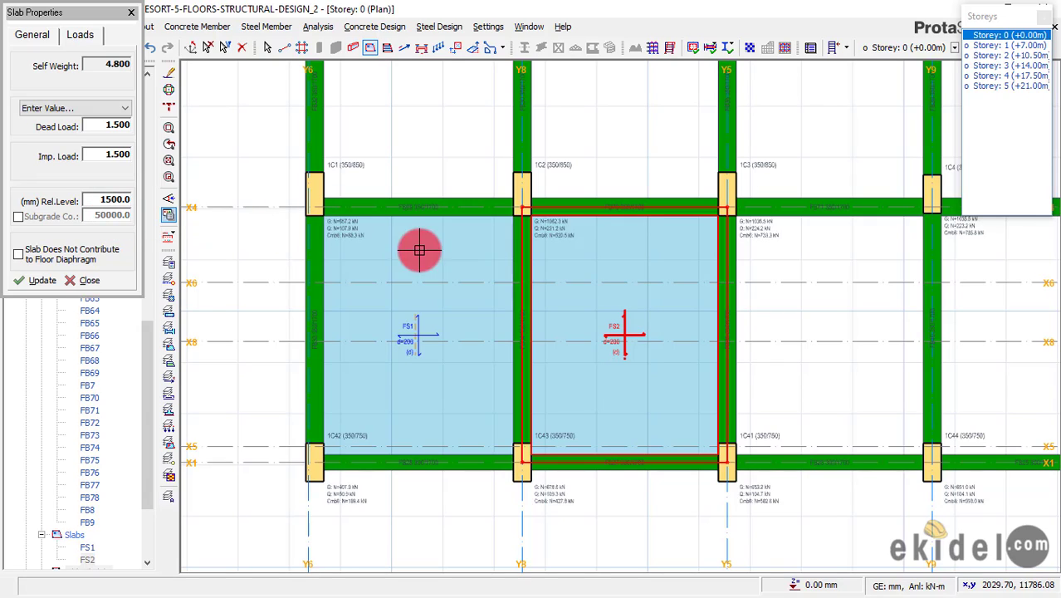
pyautogui.moveTo(755, 304); pyautogui.dragTo(580, 279, button='middle')
pyautogui.click(593, 276)
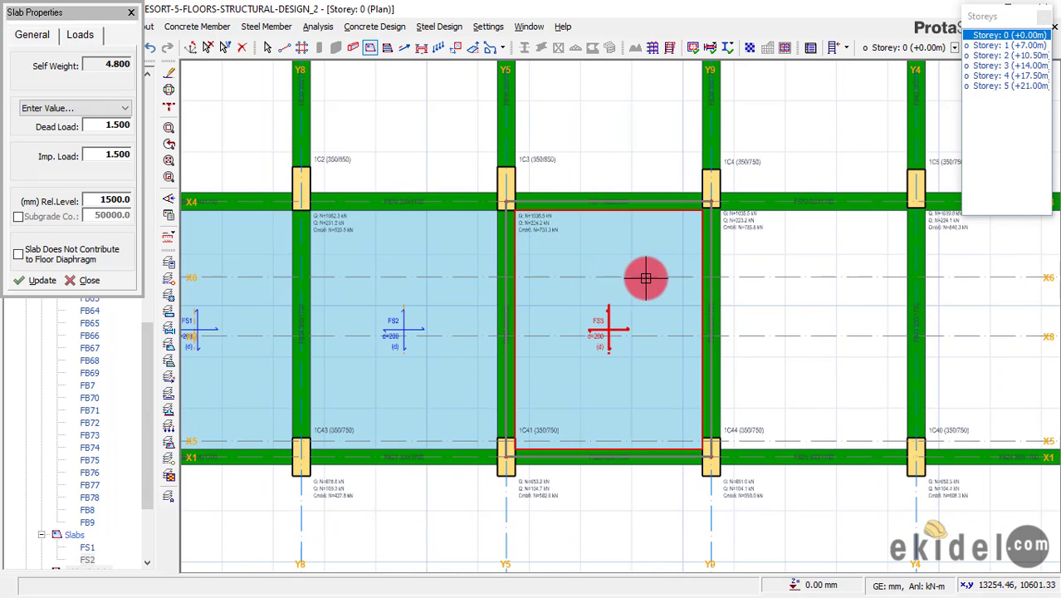
pyautogui.click(847, 268)
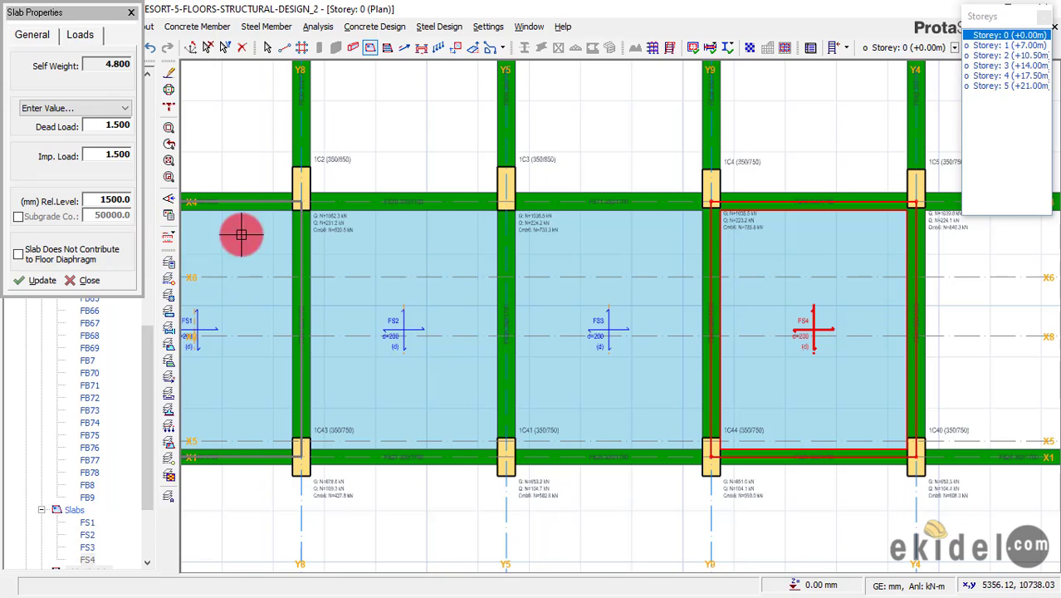
# Continue the ground slabs in the X1–X4 row, filling the bays from axis Y4 to axis Y2.
pyautogui.click(352, 47)
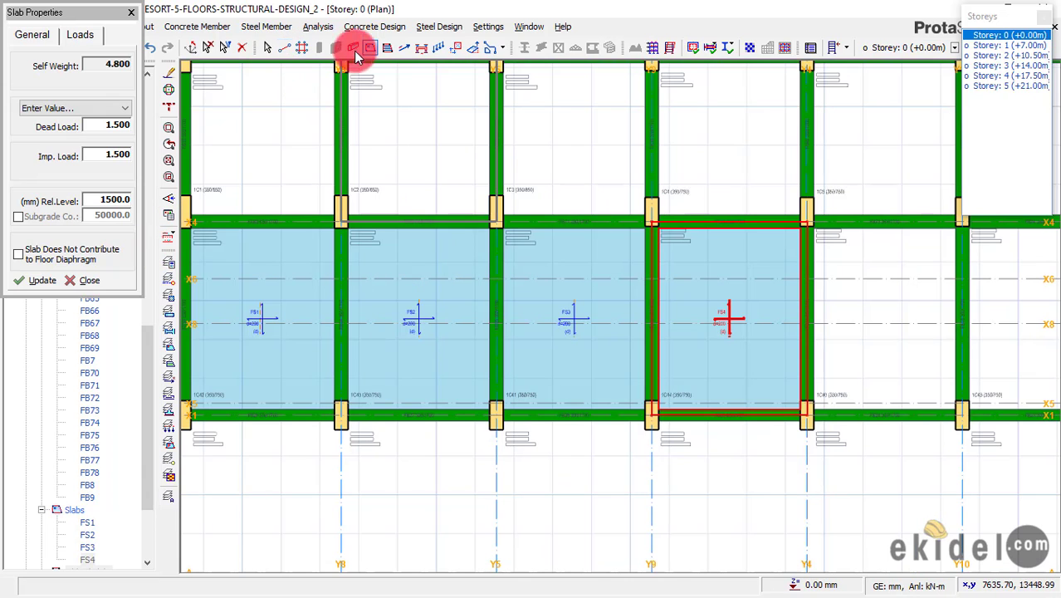
pyautogui.moveTo(879, 291); pyautogui.dragTo(654, 296, button='middle')
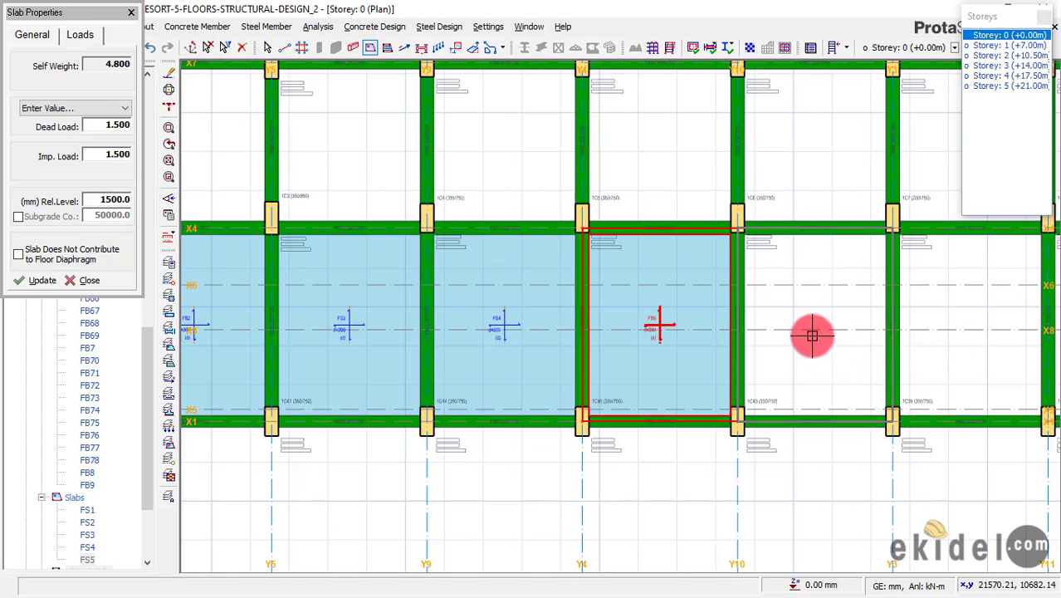
pyautogui.moveTo(816, 335); pyautogui.dragTo(564, 353, button='middle')
pyautogui.click(584, 316)
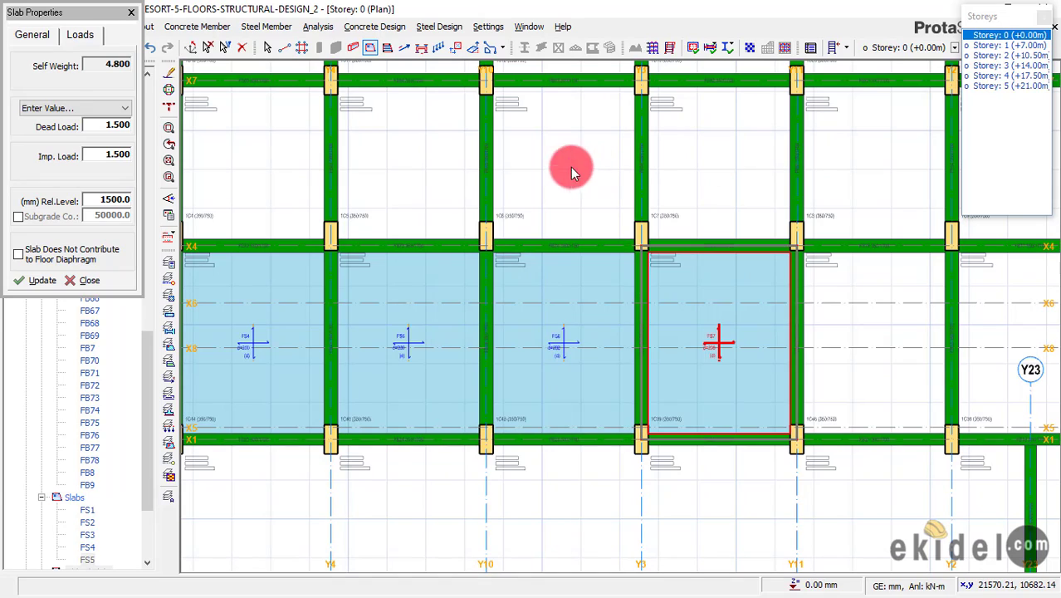
# Insert ground slabs in the X4–X7 row, filling the bays from axis Y2 back to axis Y6.
pyautogui.click(872, 169)
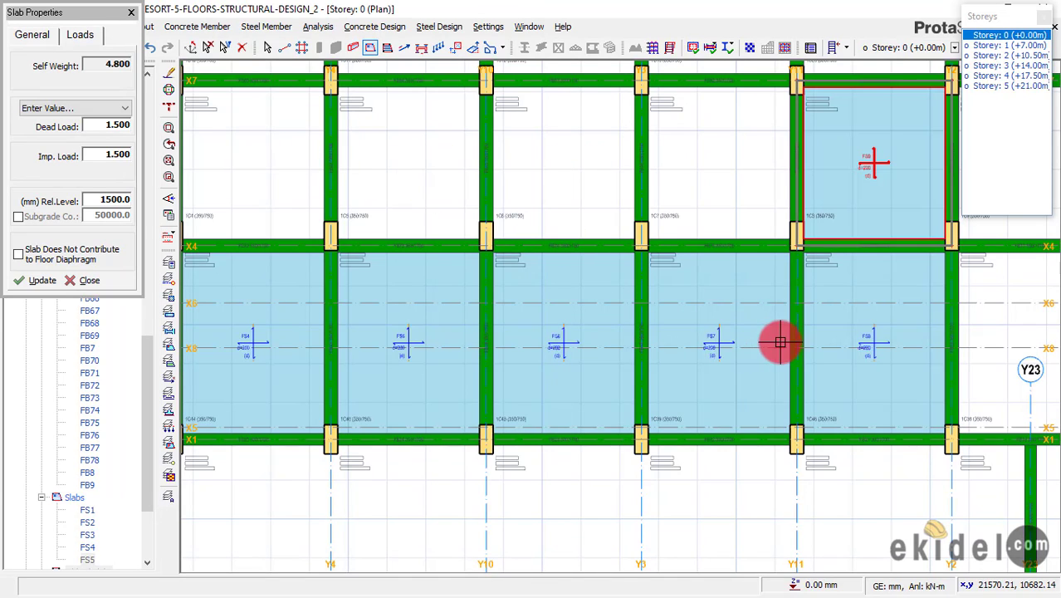
pyautogui.click(719, 169)
pyautogui.click(563, 170)
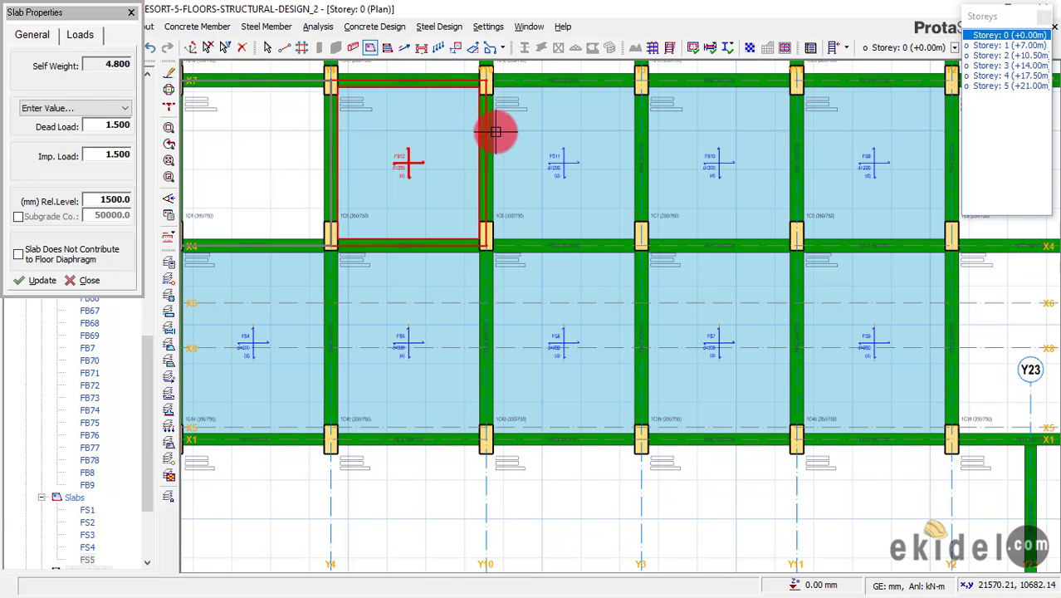
pyautogui.scroll(-1, 801, 328)
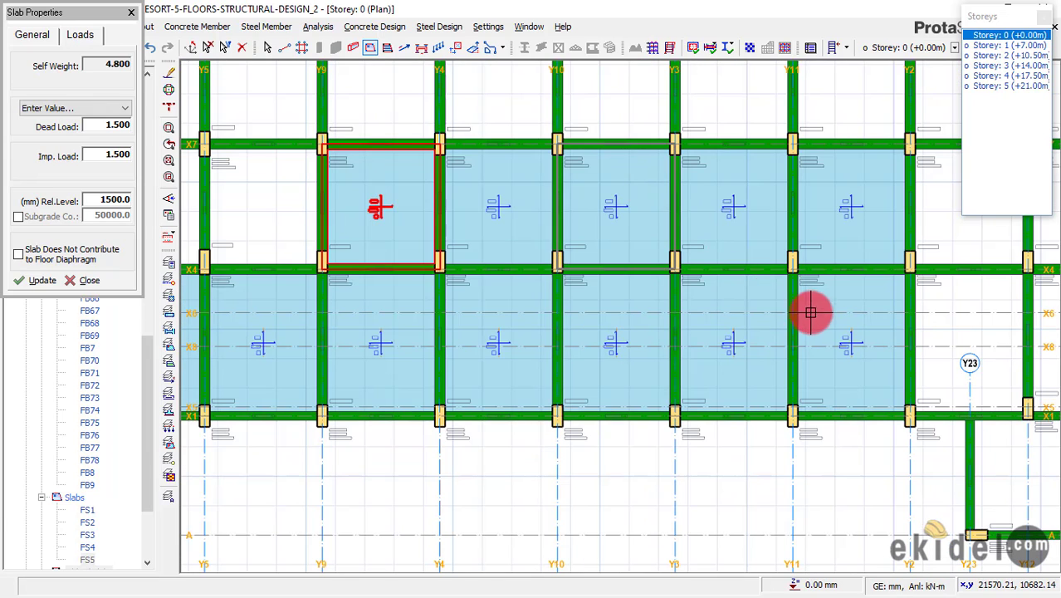
pyautogui.scroll(-1, 664, 294)
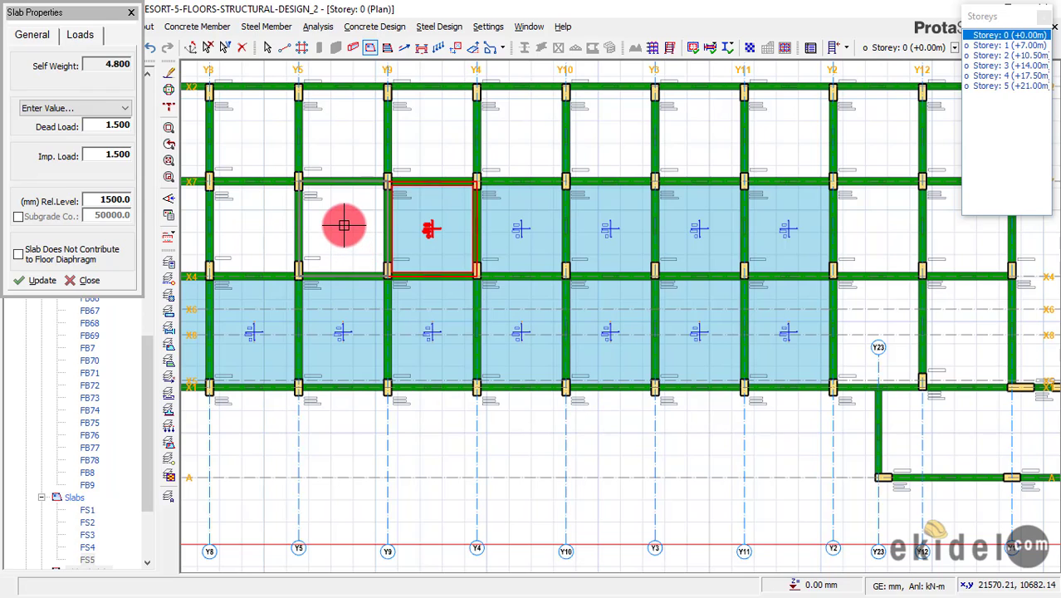
pyautogui.click(344, 220)
pyautogui.moveTo(340, 220); pyautogui.dragTo(603, 239, button='middle')
pyautogui.click(441, 235)
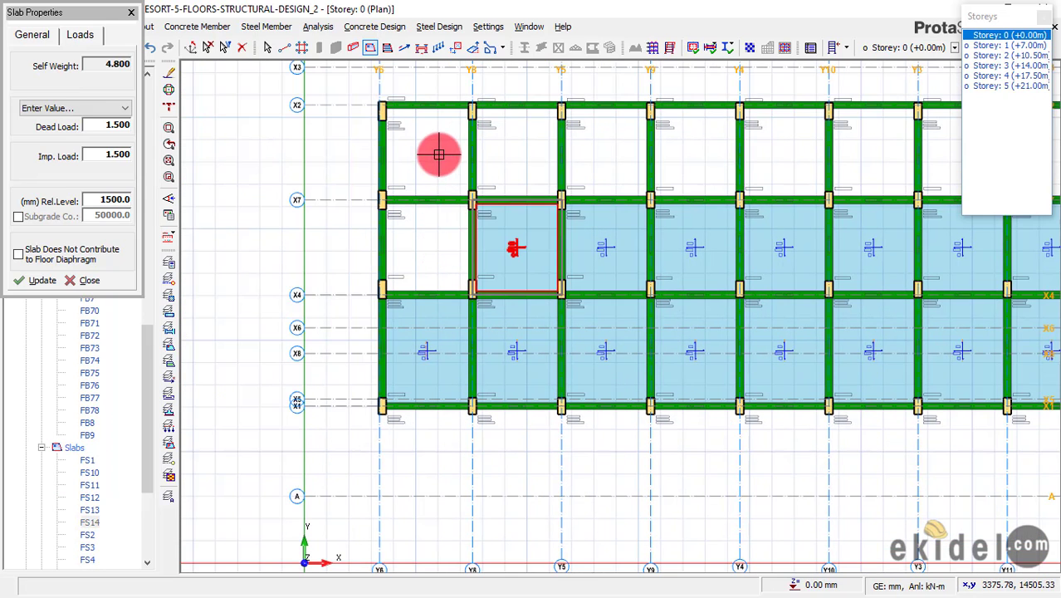
# Insert ground slabs in all bays between axes X7 and X2, from axis Y6 to axis Y1.
pyautogui.click(436, 154)
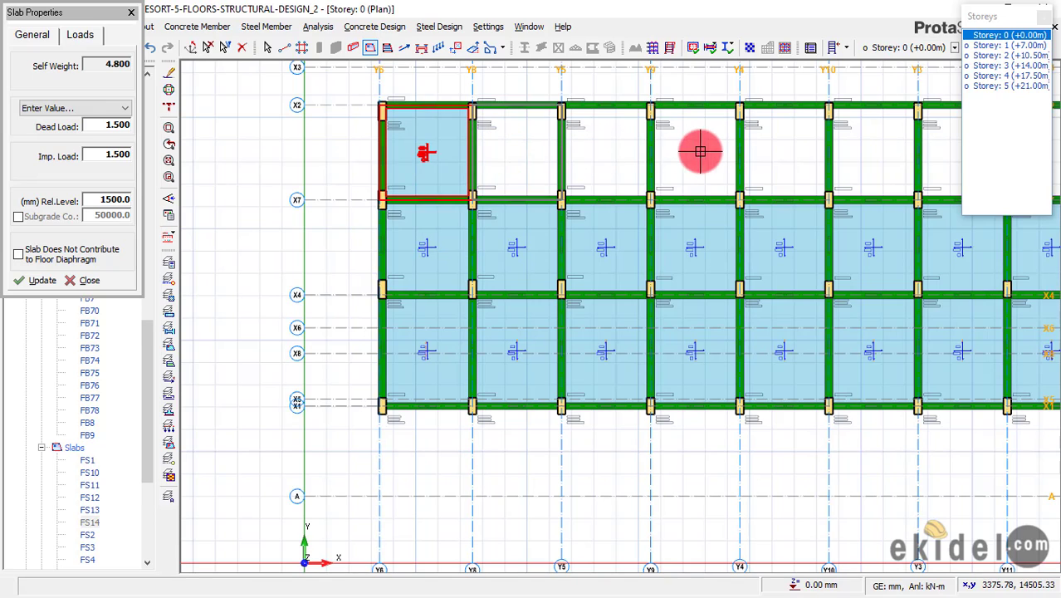
pyautogui.click(797, 164)
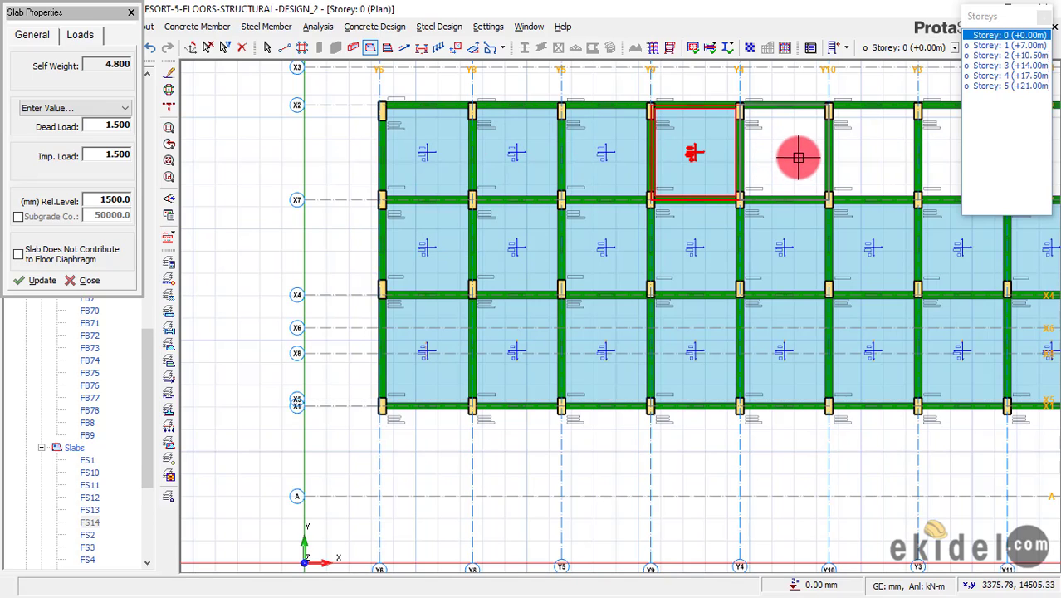
pyautogui.moveTo(793, 157); pyautogui.dragTo(351, 188, button='middle')
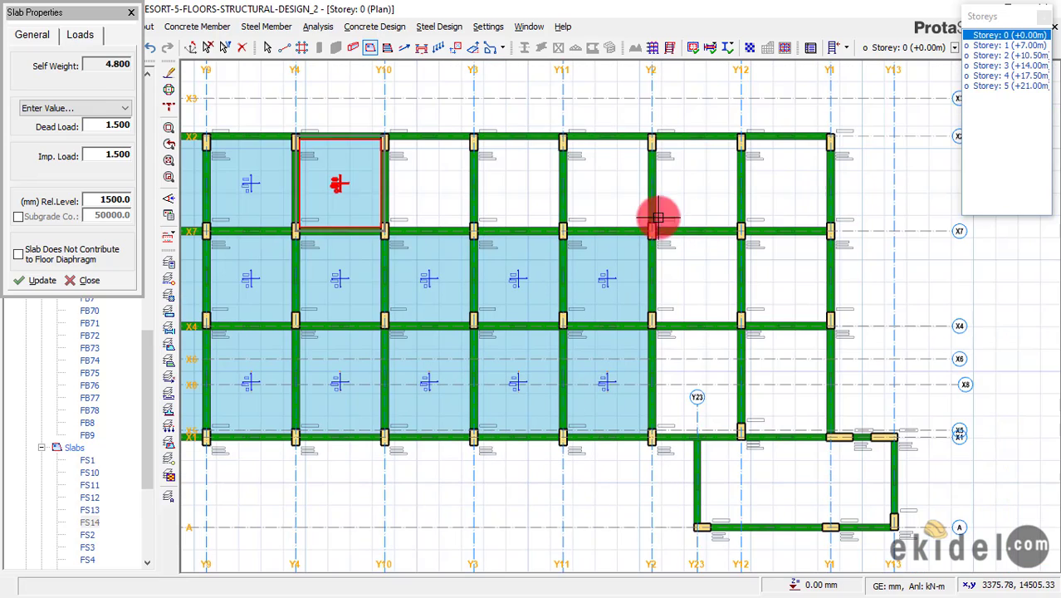
pyautogui.click(588, 176)
pyautogui.click(589, 187)
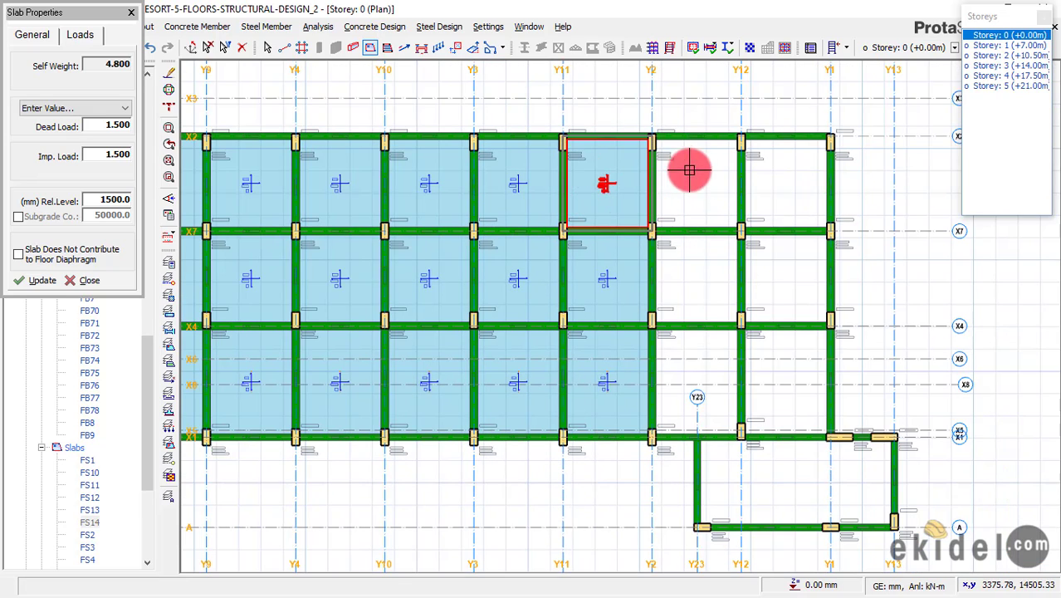
pyautogui.click(727, 192)
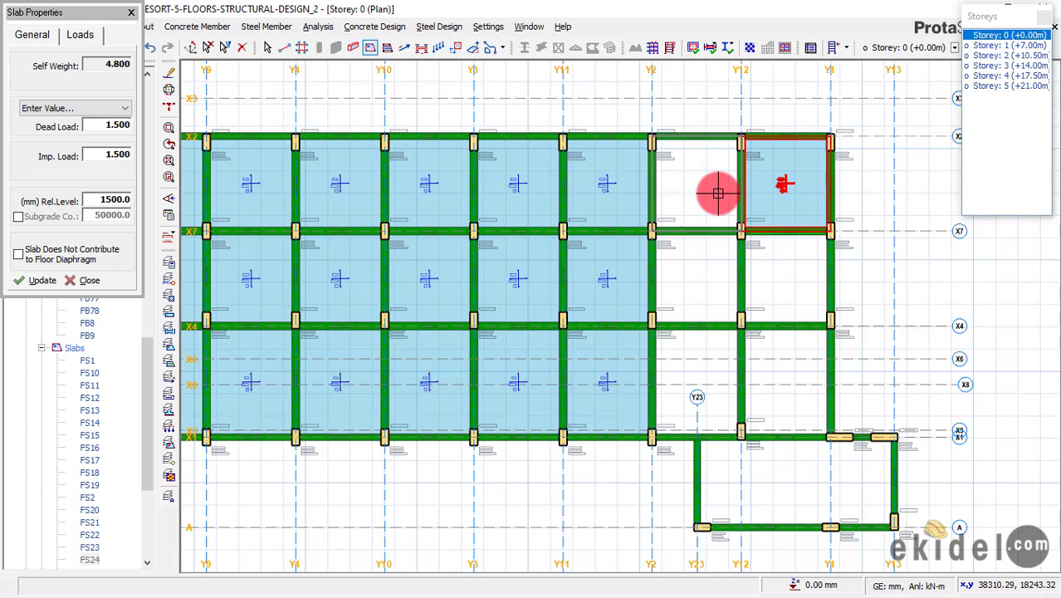
pyautogui.click(718, 192)
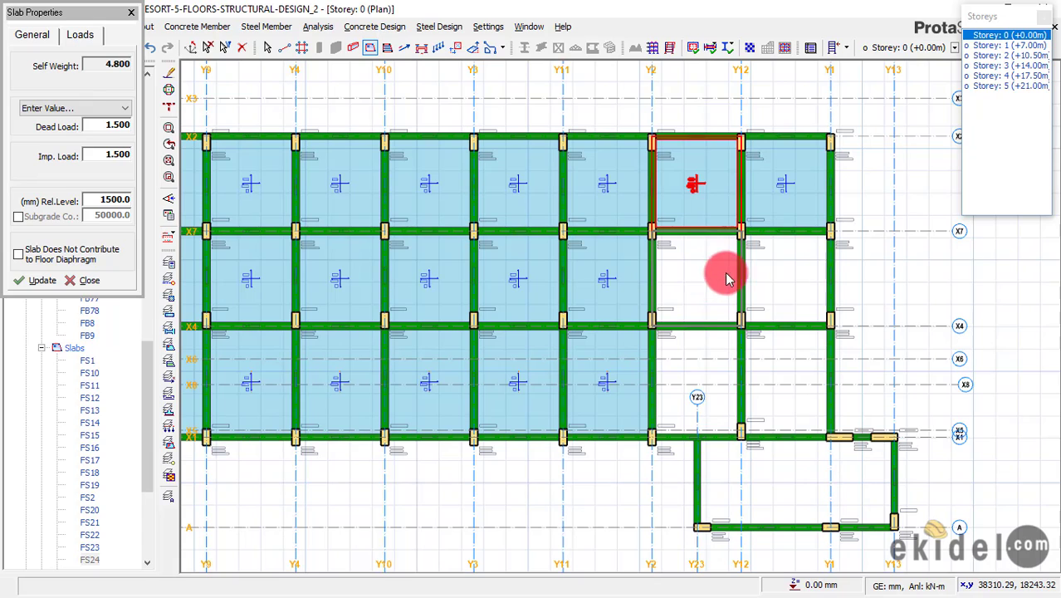
# Fill the four remaining bays between axes Y2 and Y1, from X7 down to X1, with ground slabs.
pyautogui.click(727, 268)
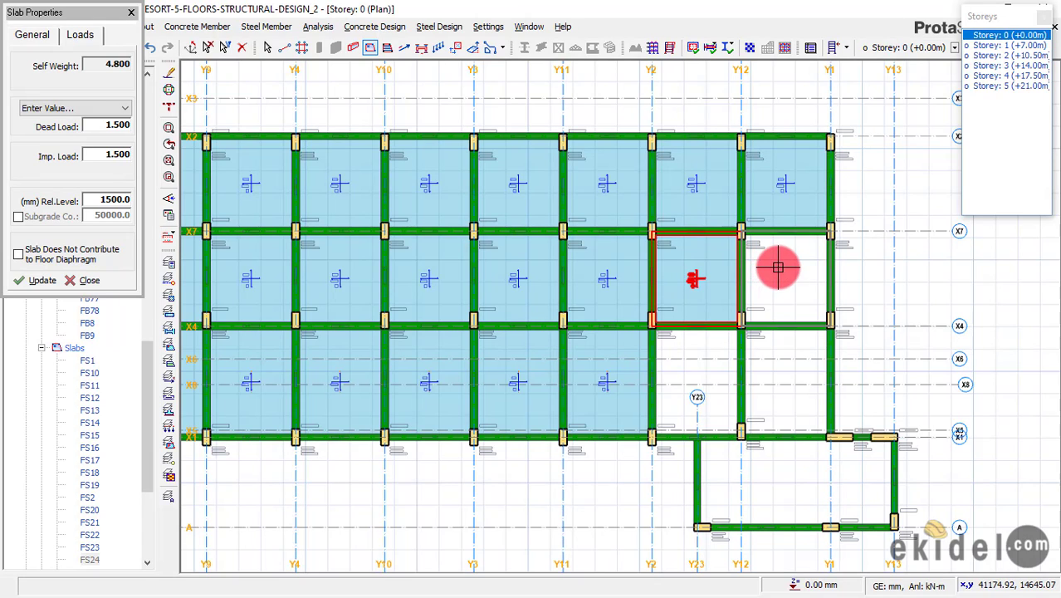
pyautogui.click(780, 277)
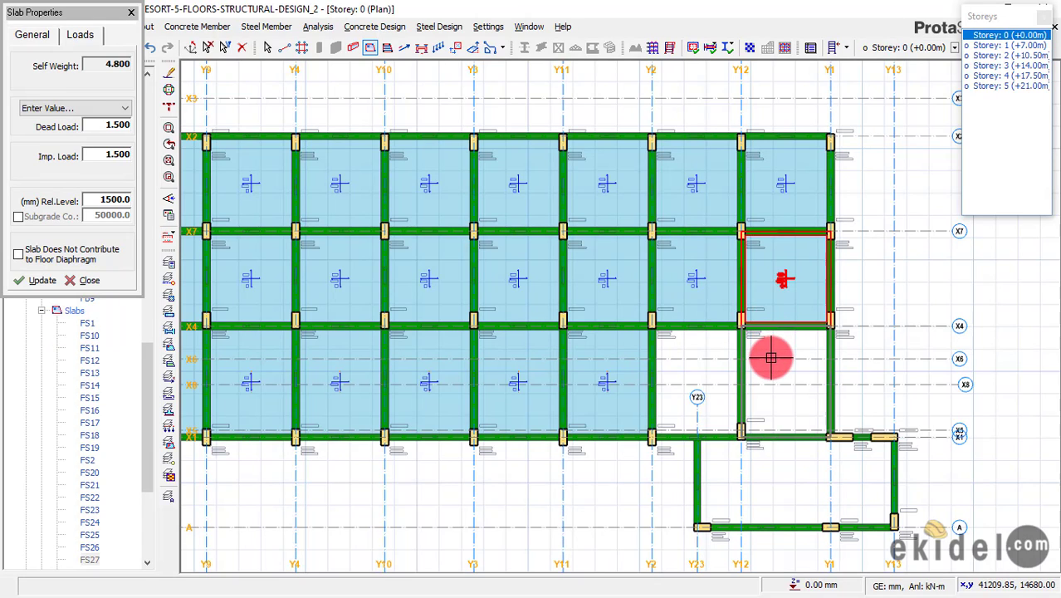
pyautogui.click(711, 369)
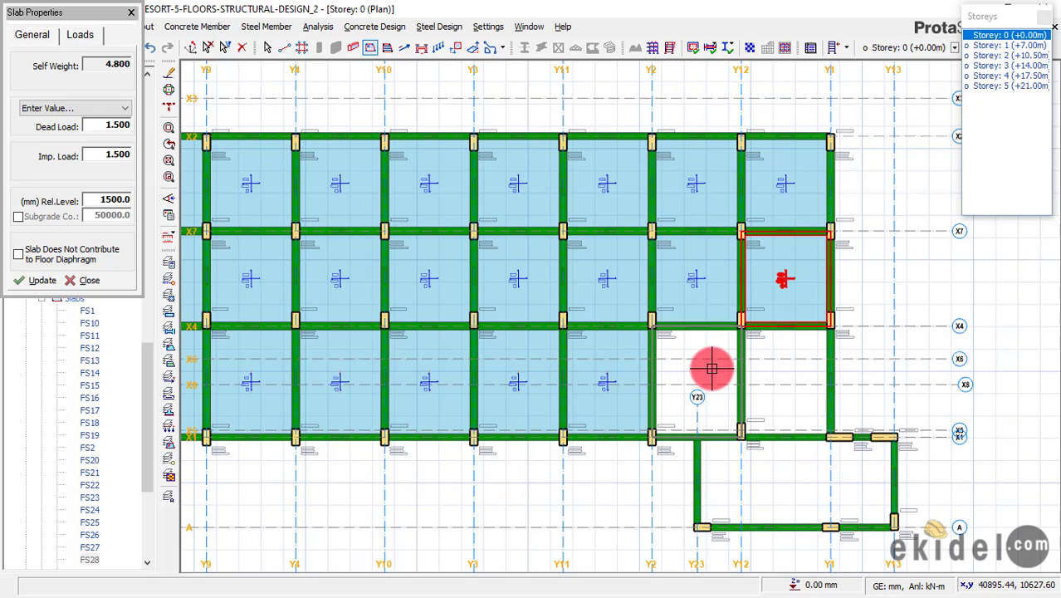
pyautogui.click(784, 365)
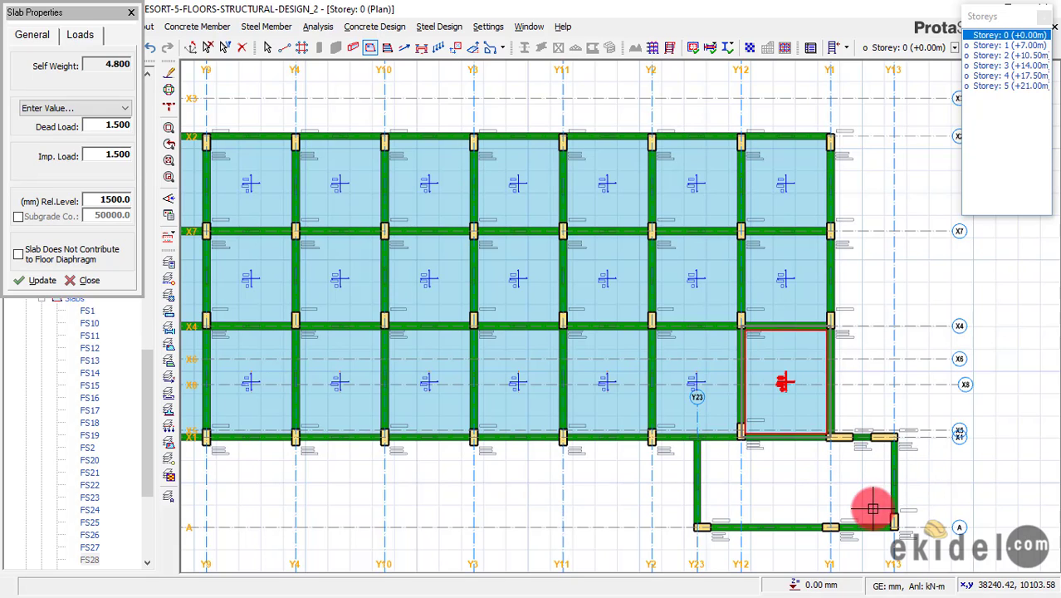
# Examine the projecting bay between axes Y23 and Y13, from X1 to A, and leave slab insertion.
pyautogui.scroll(1, 869, 521)
pyautogui.scroll(1, 694, 393)
pyautogui.scroll(1, 673, 330)
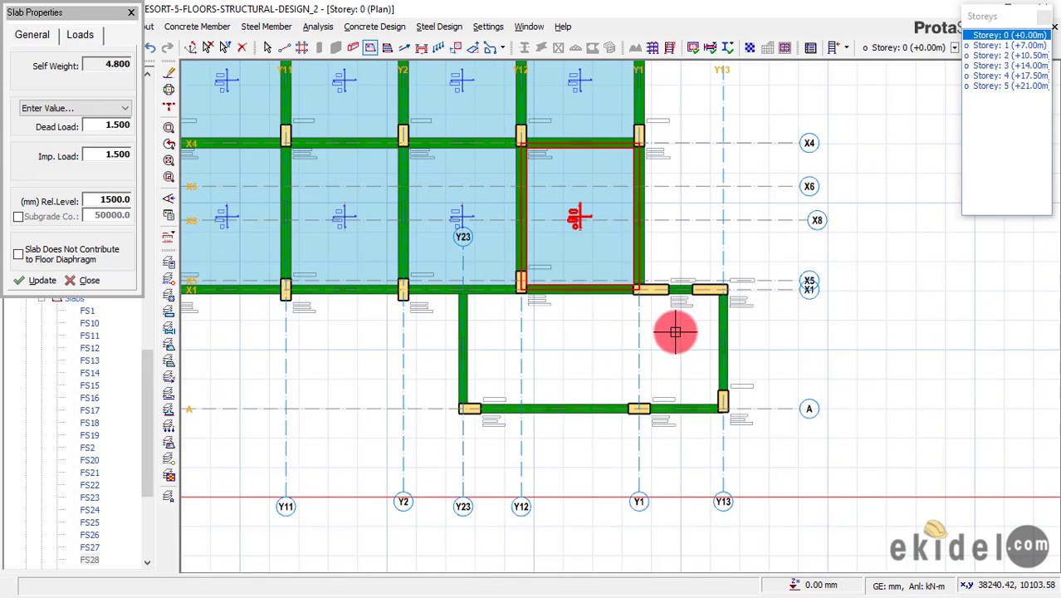
pyautogui.scroll(1, 550, 286)
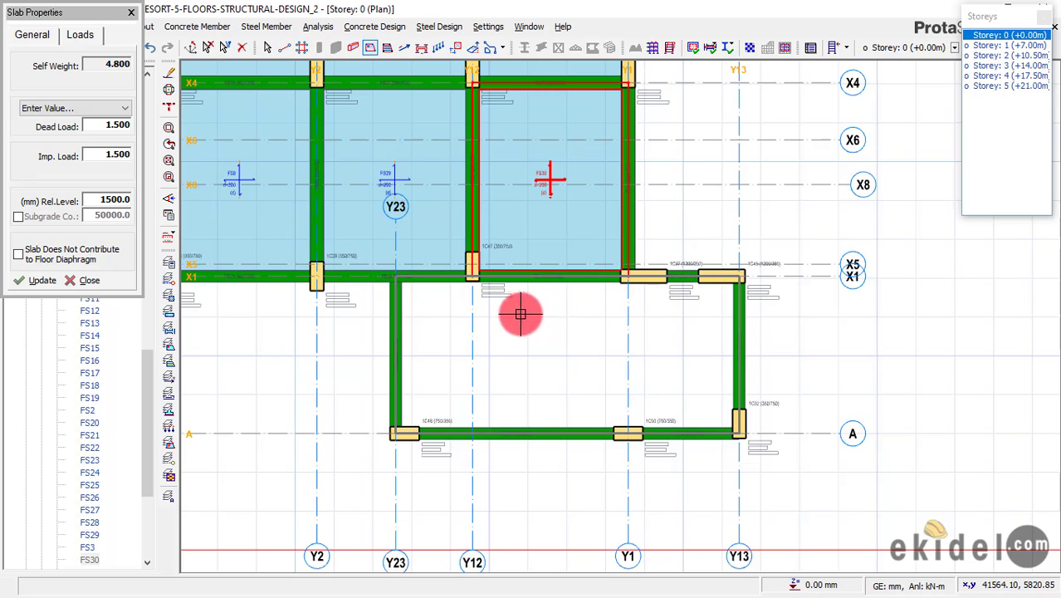
pyautogui.click(274, 123)
pyautogui.click(208, 47)
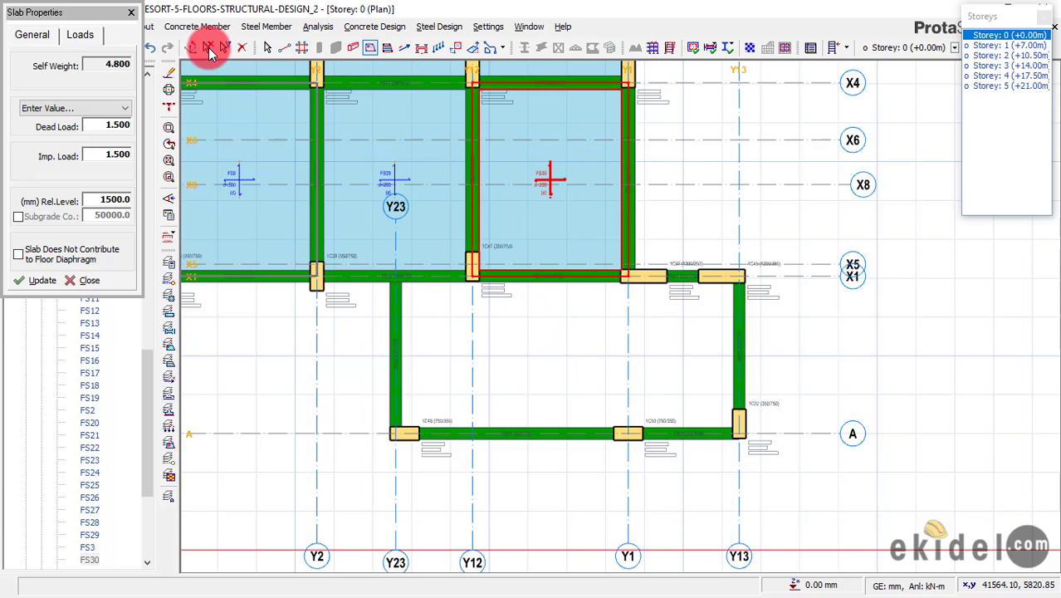
pyautogui.click(493, 316)
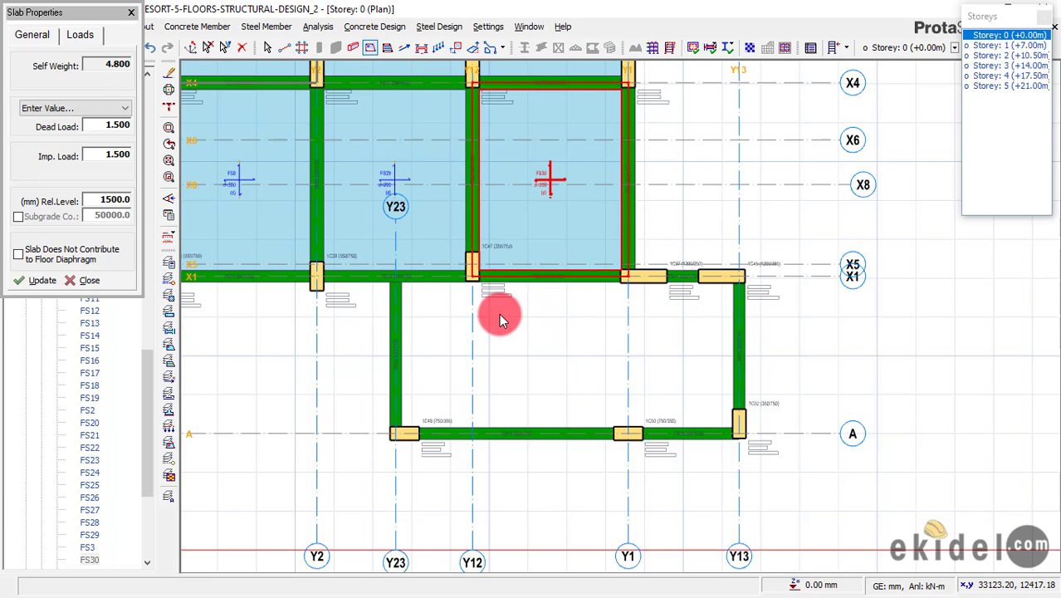
pyautogui.click(431, 354)
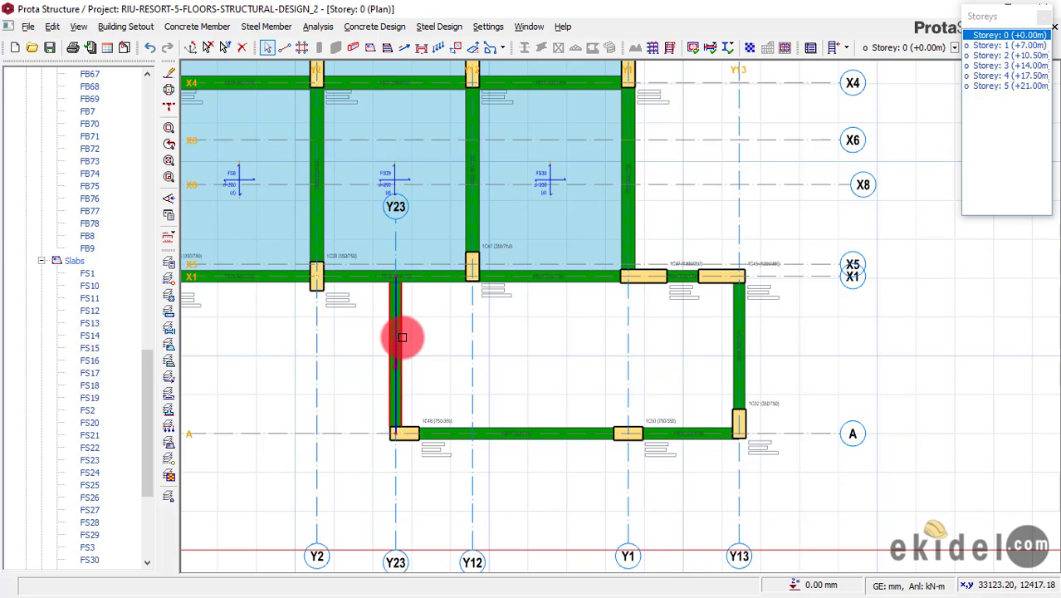
# Measure the projecting bay's side along axis Y23, between axes X1 and A.
pyautogui.moveTo(401, 337)
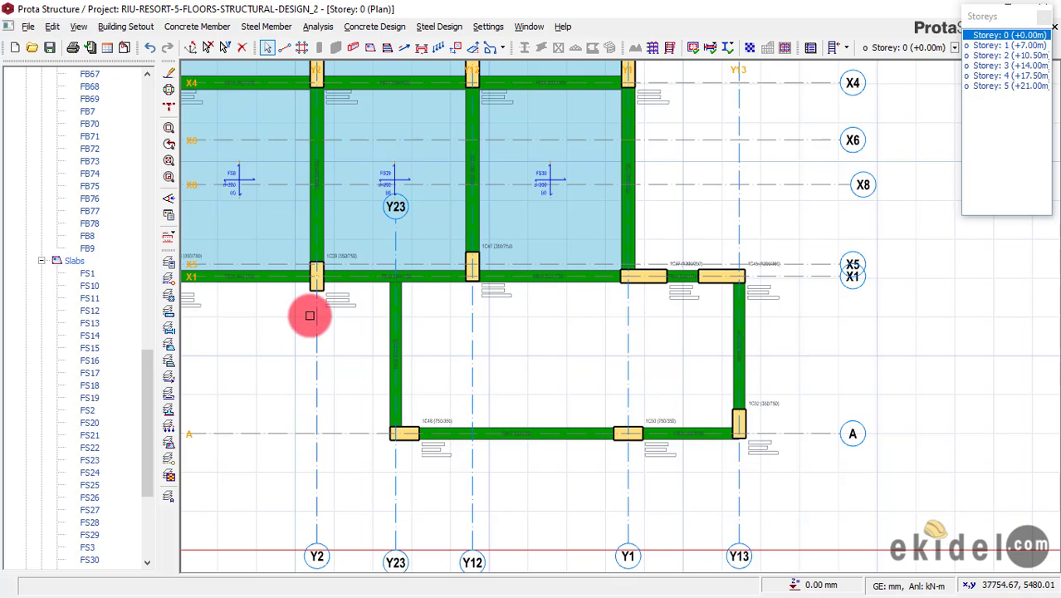
pyautogui.rightClick(284, 323)
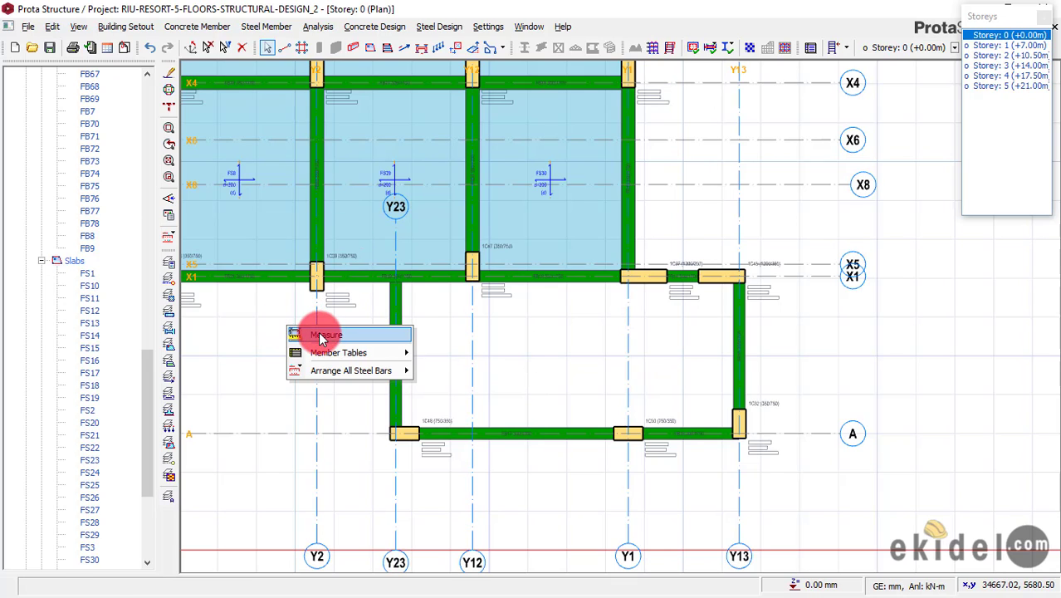
pyautogui.click(311, 331)
pyautogui.scroll(4, 399, 276)
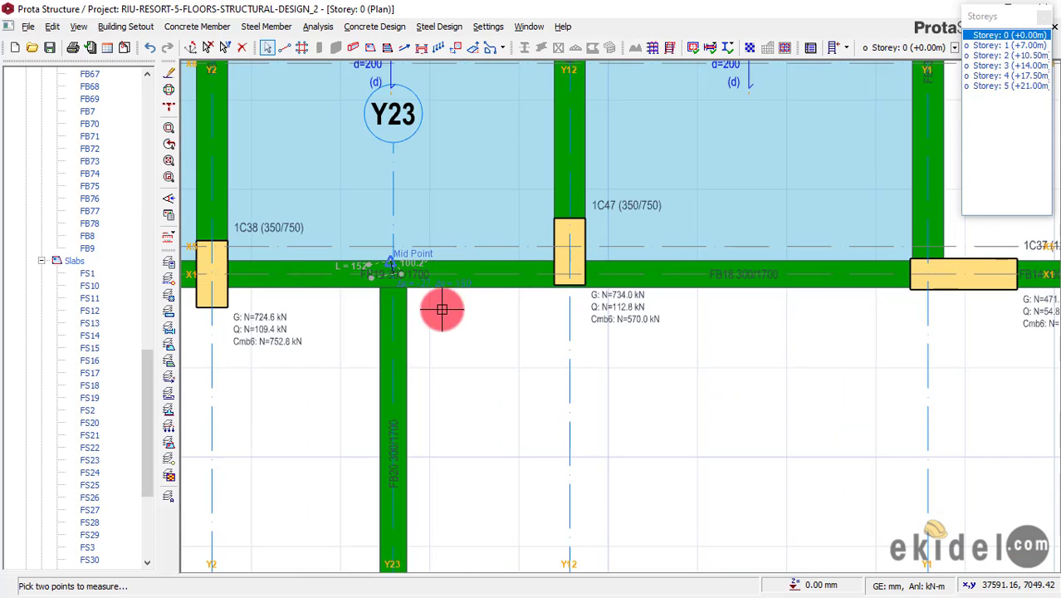
pyautogui.scroll(-3, 441, 306)
pyautogui.scroll(1, 419, 466)
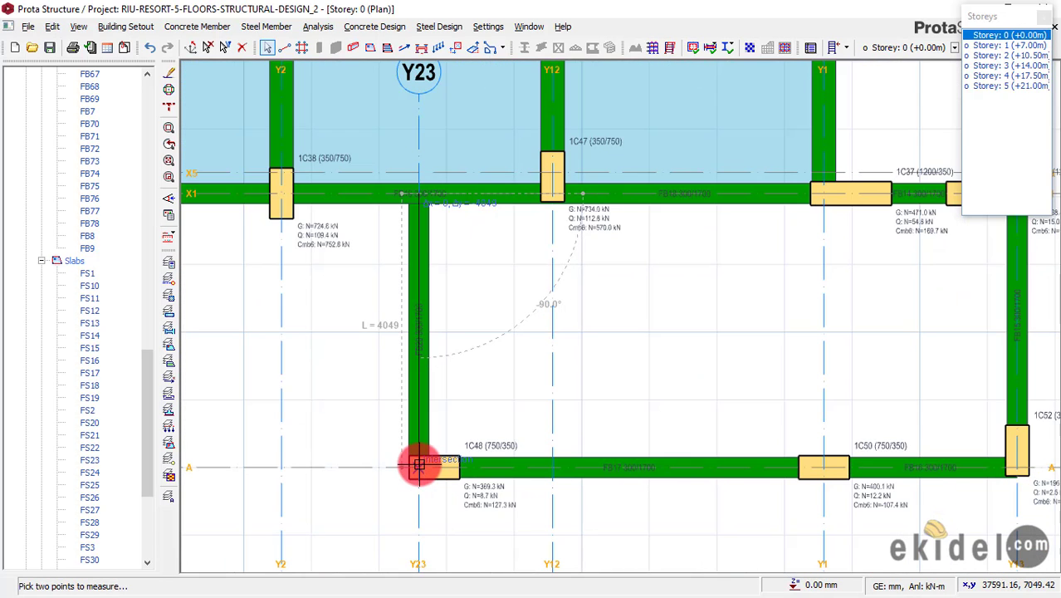
pyautogui.click(419, 465)
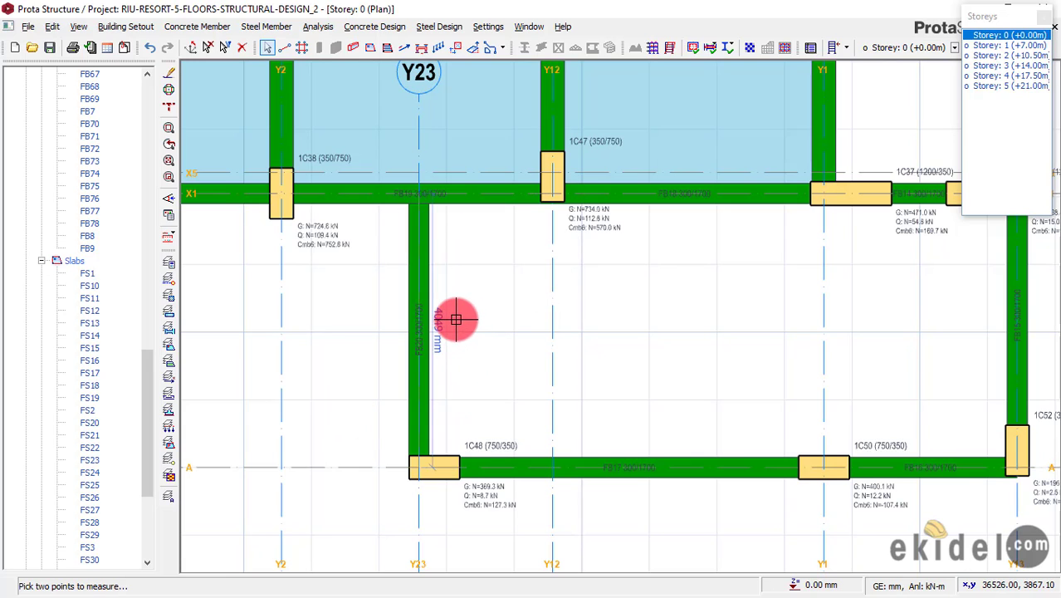
pyautogui.scroll(3, 450, 310)
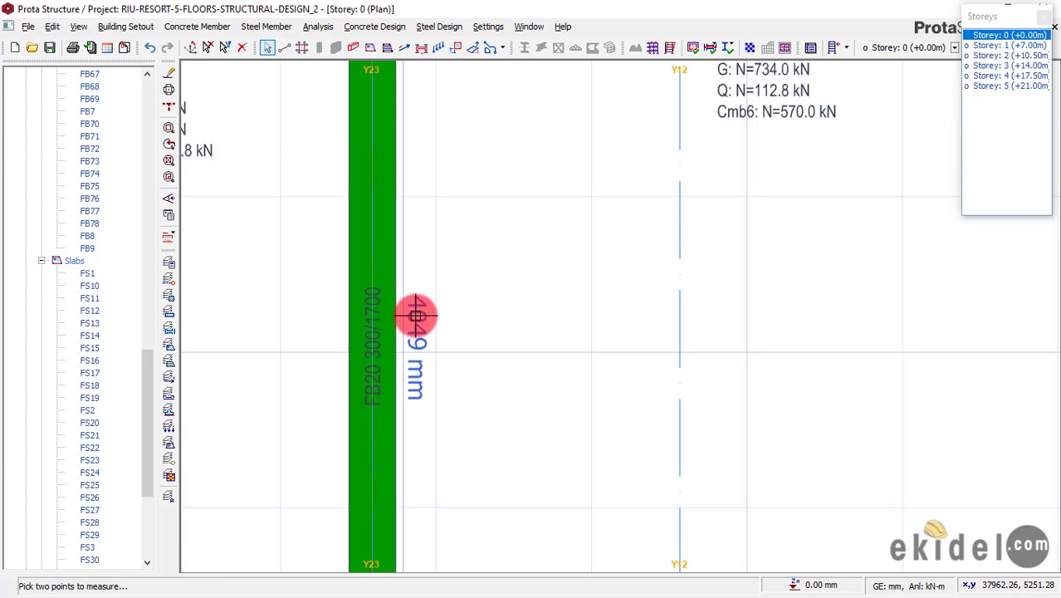
# Measure the projecting bay's side along axis A, between axes Y23 and Y13, and leave the Measure command.
pyautogui.scroll(-2, 378, 297)
pyautogui.scroll(-2, 380, 297)
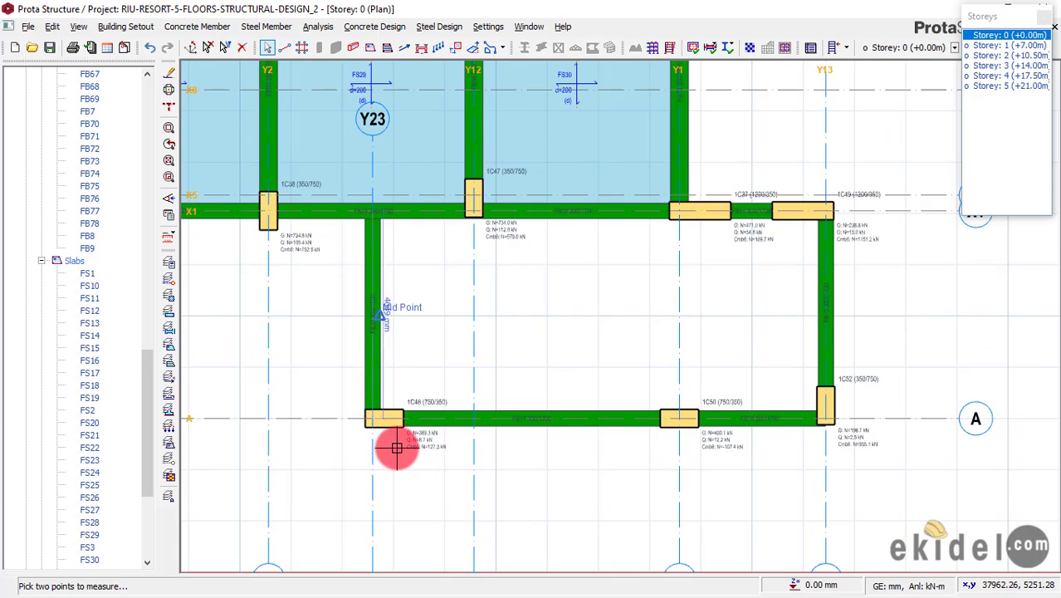
pyautogui.click(372, 417)
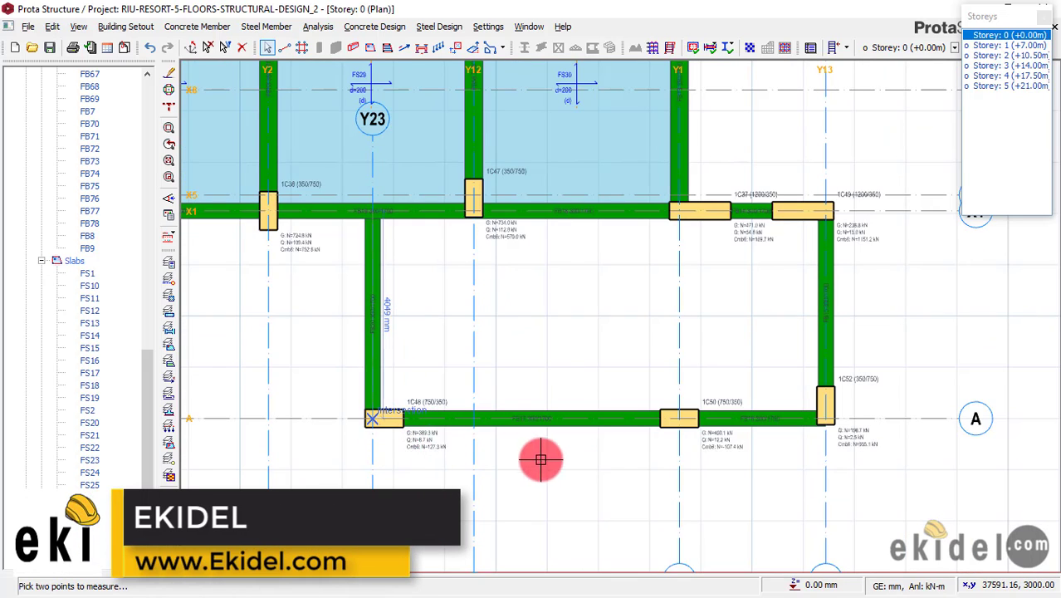
pyautogui.click(826, 417)
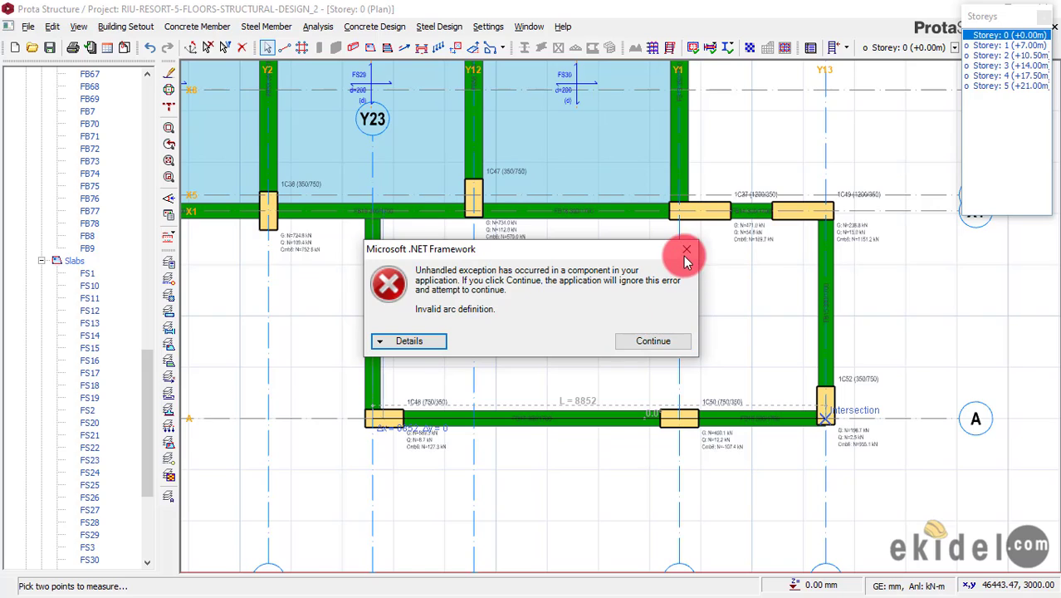
pyautogui.click(652, 341)
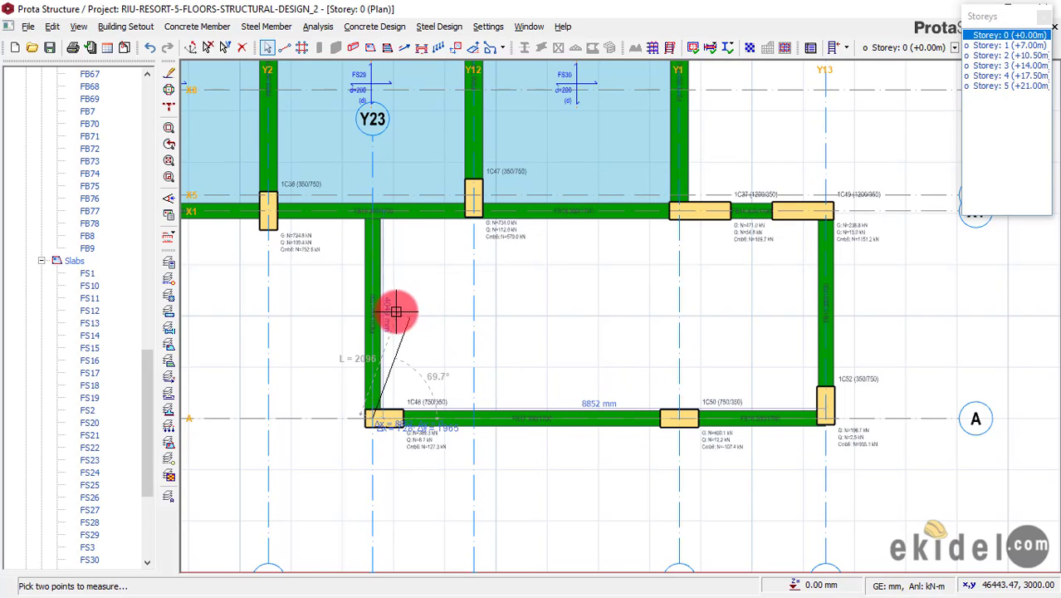
pyautogui.press('Escape')
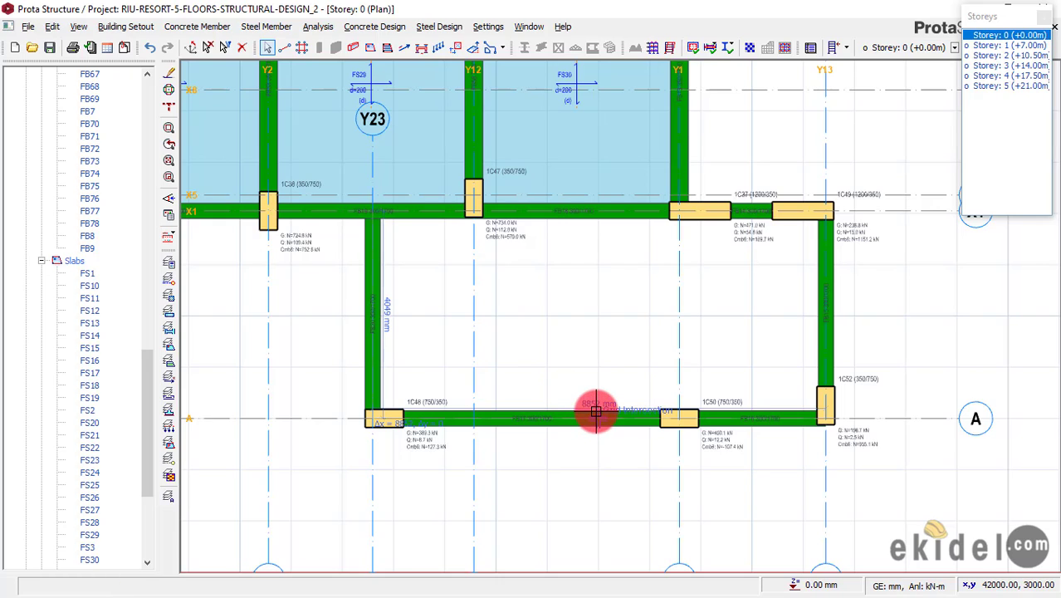
# Insert a 350 × 1700 mm foundation beam along axis Y1 between axes X1 and A to divide the projecting bay.
pyautogui.scroll(2, 596, 411)
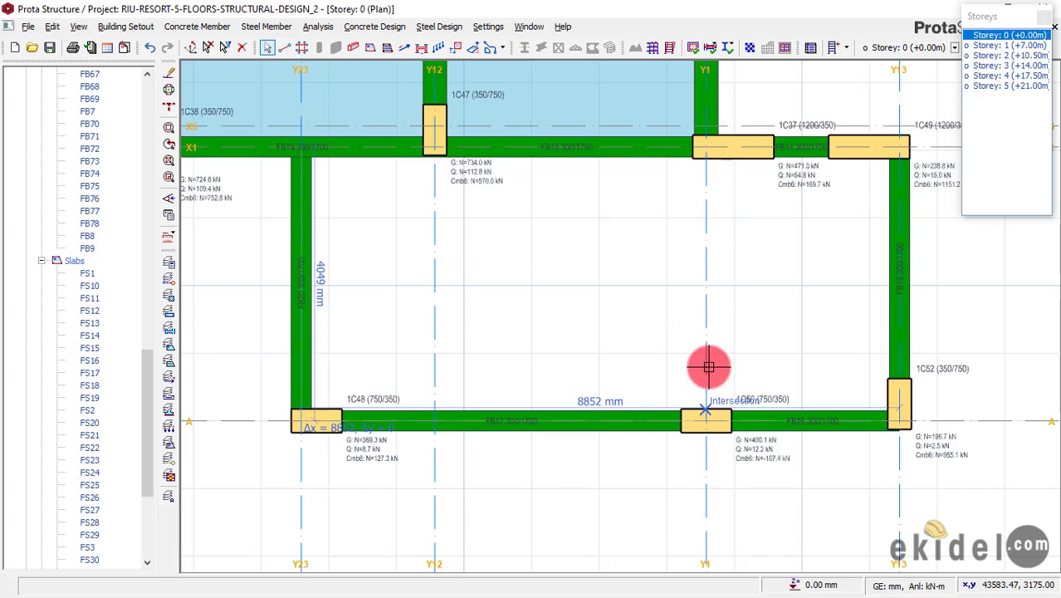
pyautogui.click(353, 48)
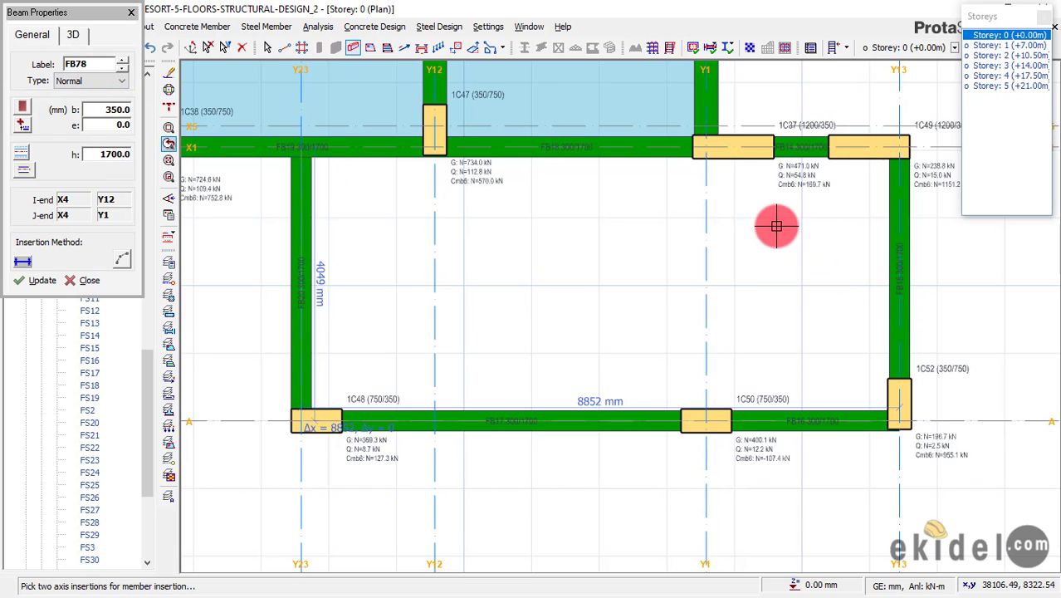
pyautogui.click(712, 148)
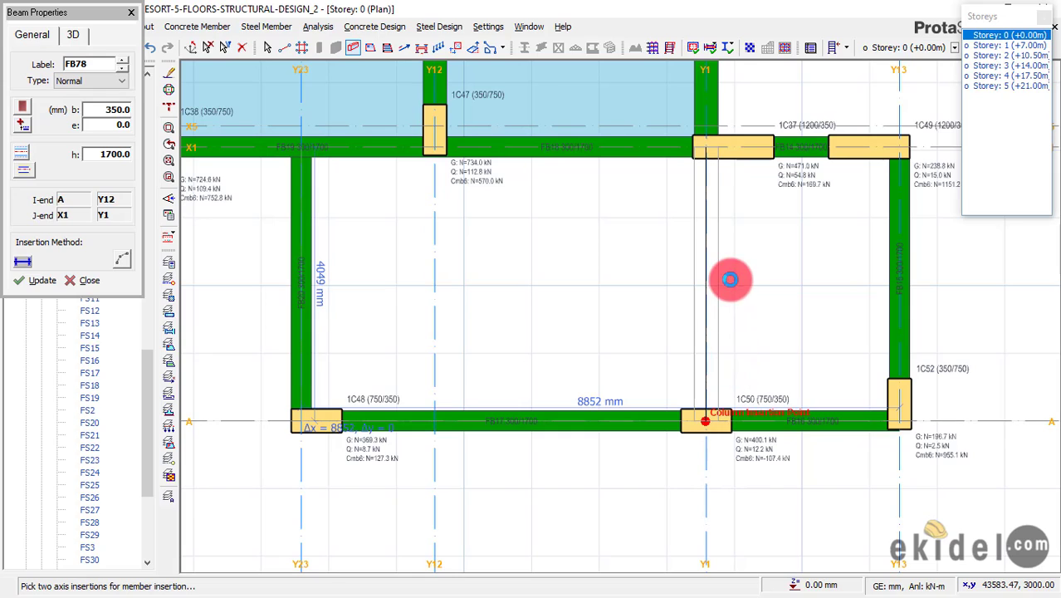
pyautogui.click(569, 233)
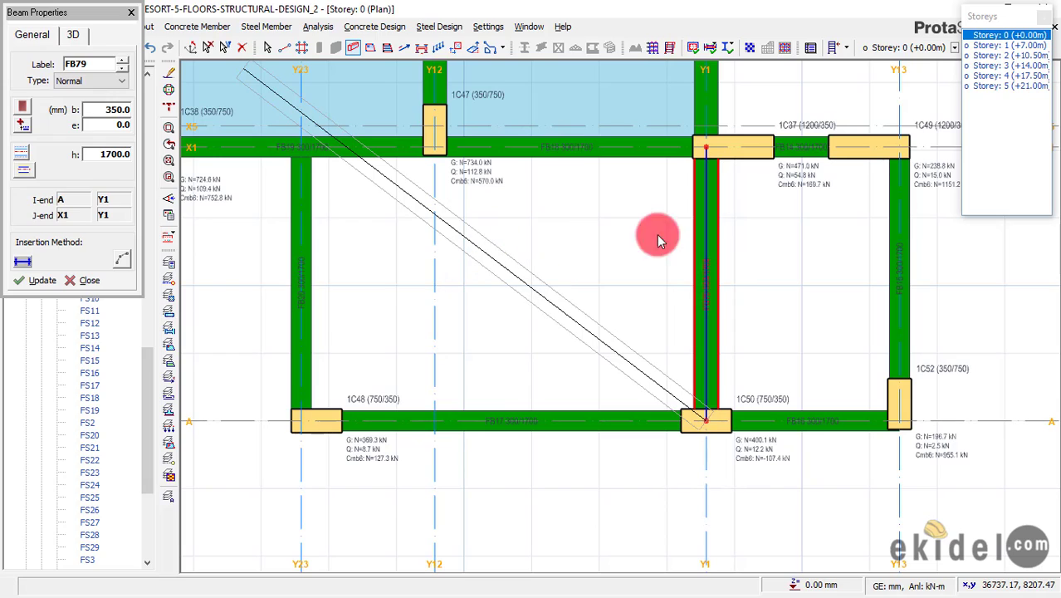
pyautogui.press('Escape')
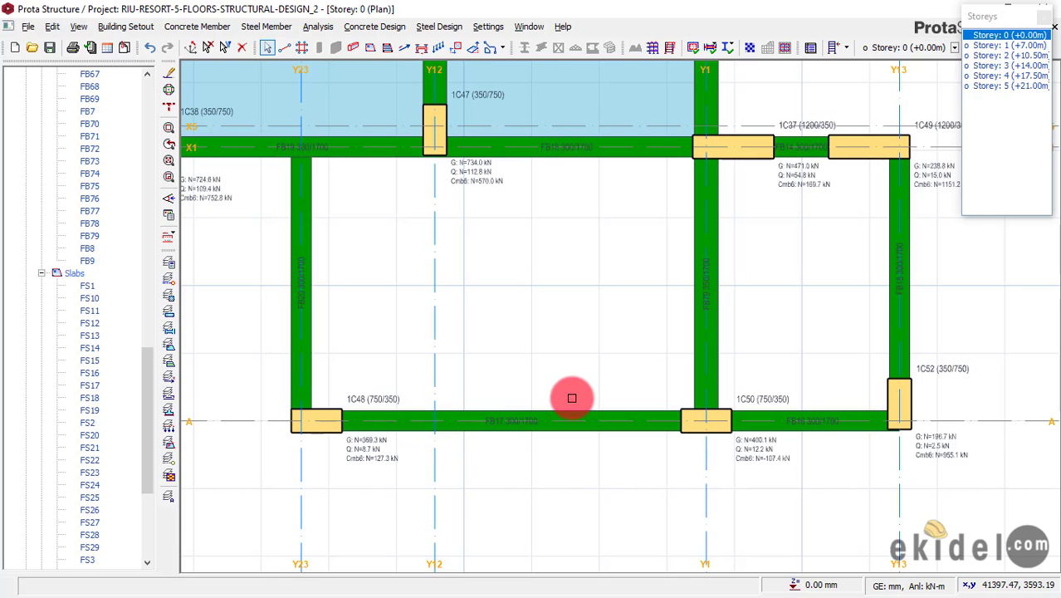
# Using slab FS30's properties, insert 200 mm ground slabs in the Y23–Y1 and Y1–Y13 bays between axes X1 and A.
pyautogui.scroll(-4, 572, 398)
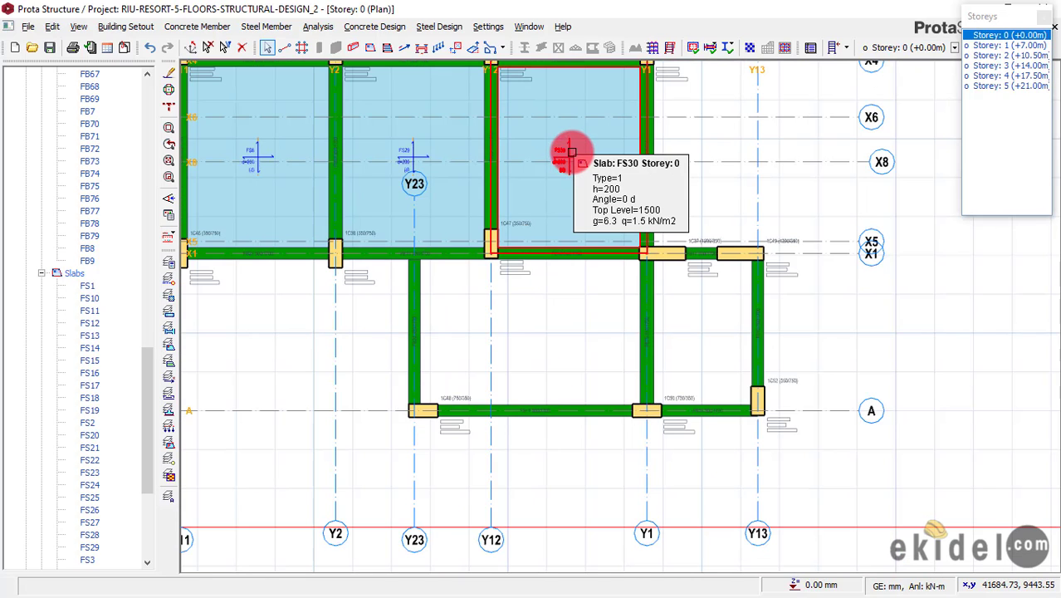
pyautogui.click(572, 152)
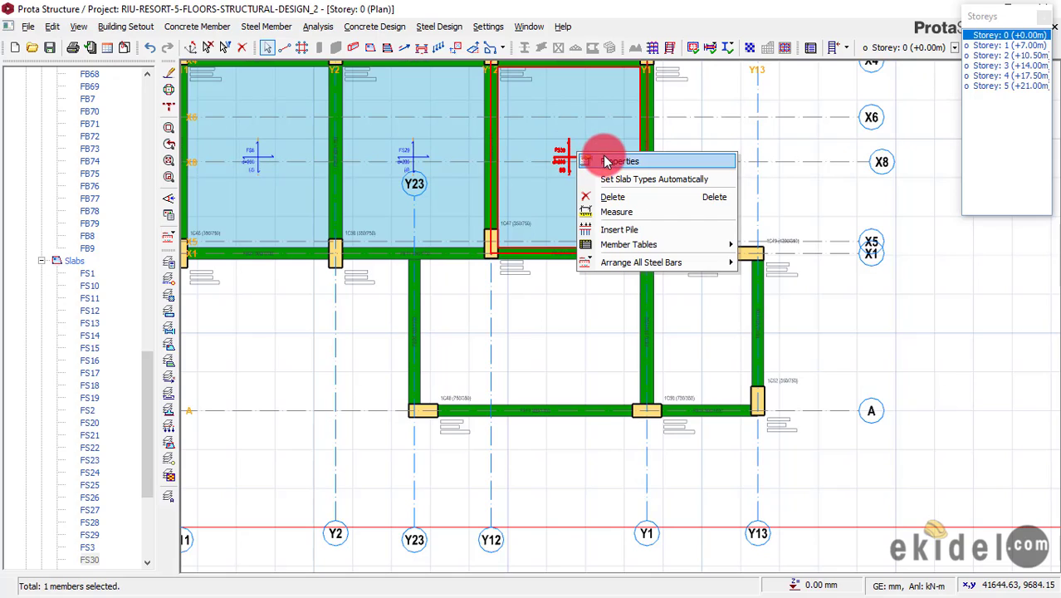
pyautogui.click(607, 163)
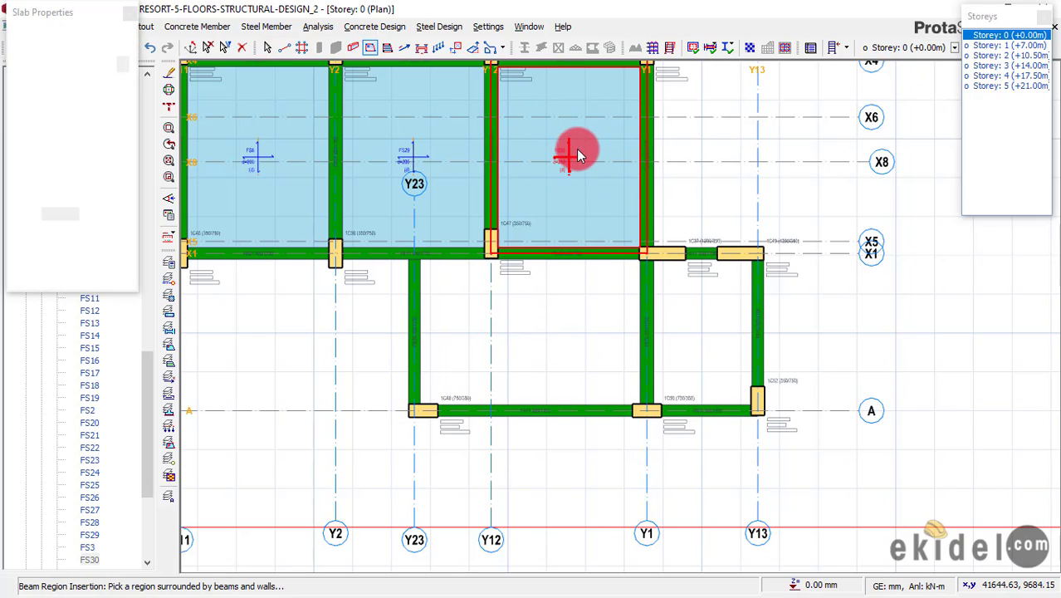
pyautogui.click(540, 295)
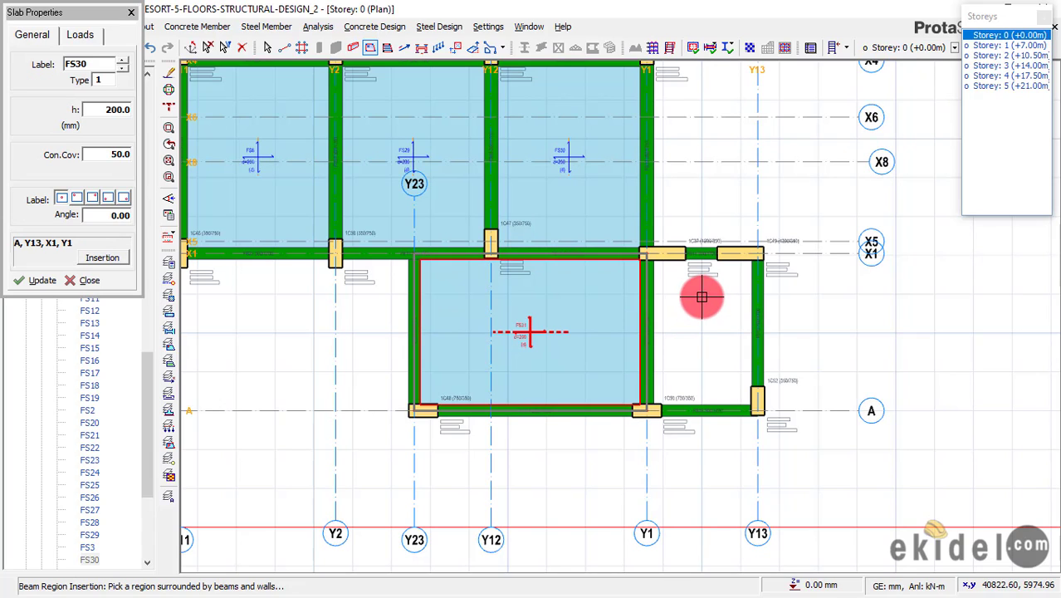
pyautogui.click(665, 316)
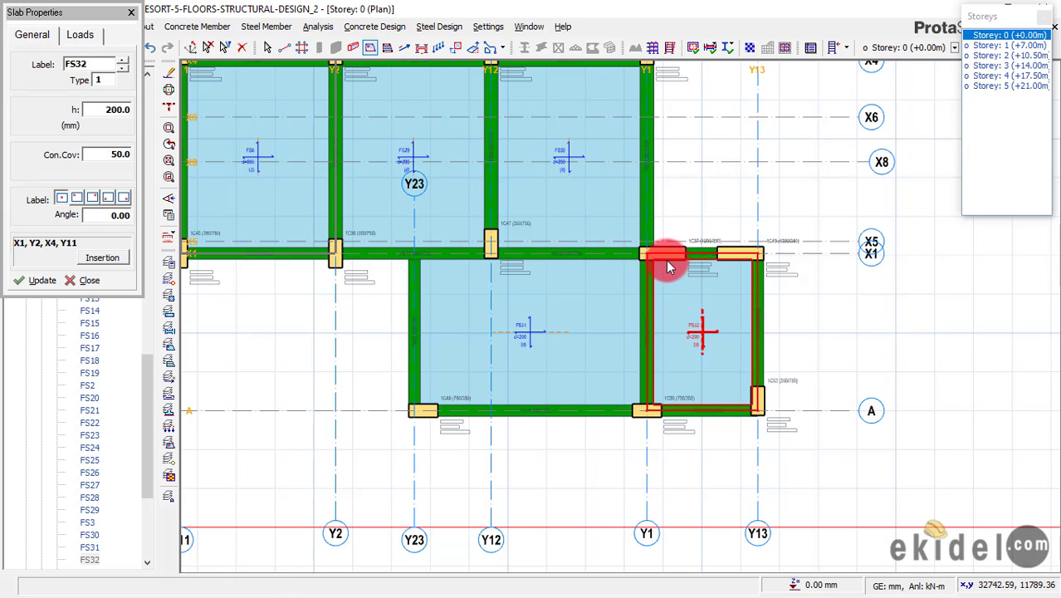
pyautogui.press('Escape')
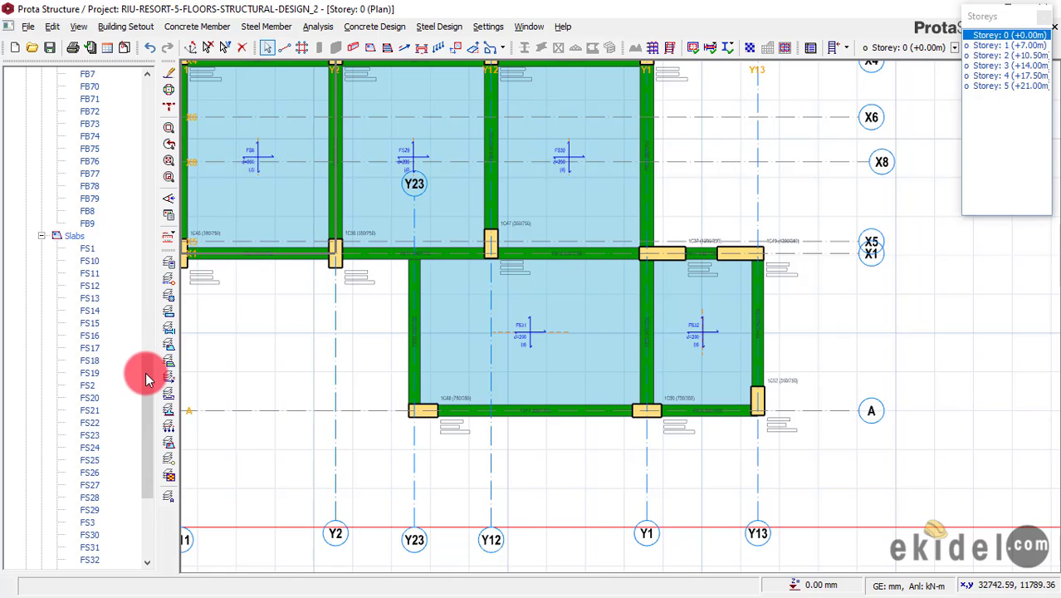
# Check the whole Storey 0 plan and open the Storey 1 3D view.
pyautogui.moveTo(146, 373); pyautogui.dragTo(140, 293)
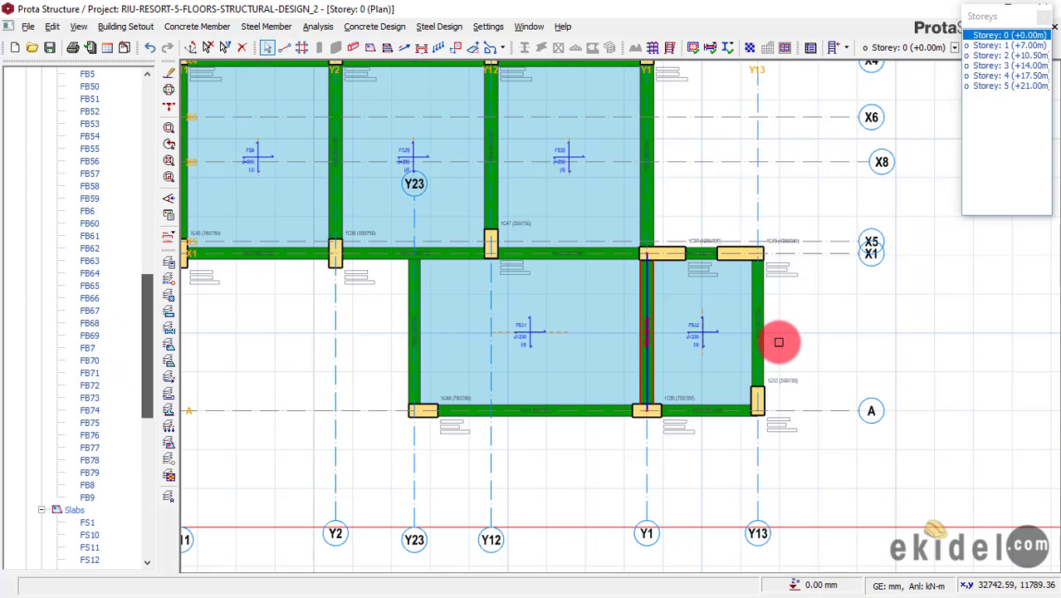
pyautogui.scroll(-5, 778, 341)
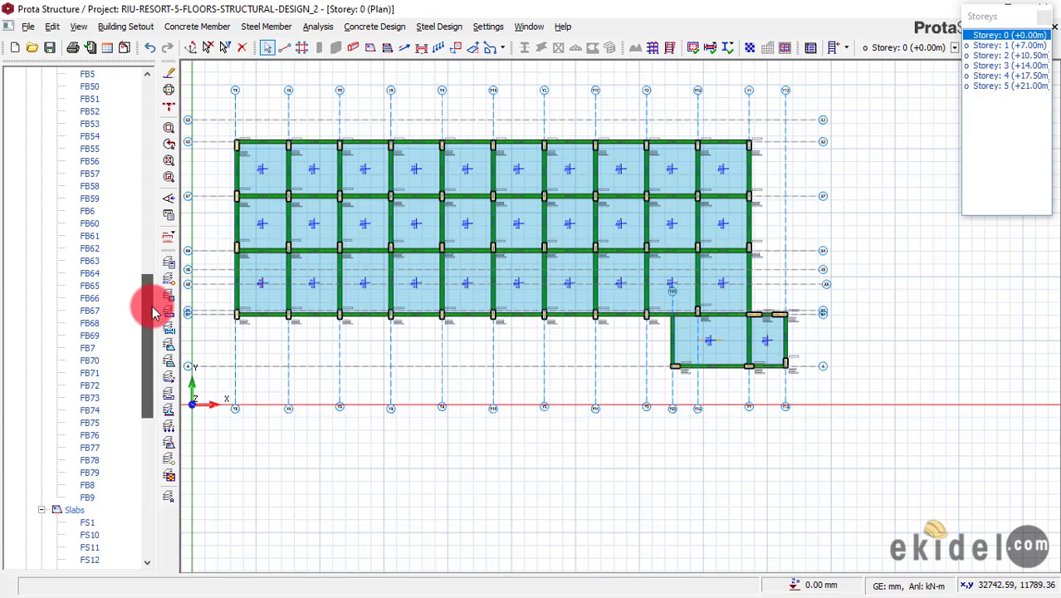
pyautogui.moveTo(152, 311); pyautogui.dragTo(163, 112)
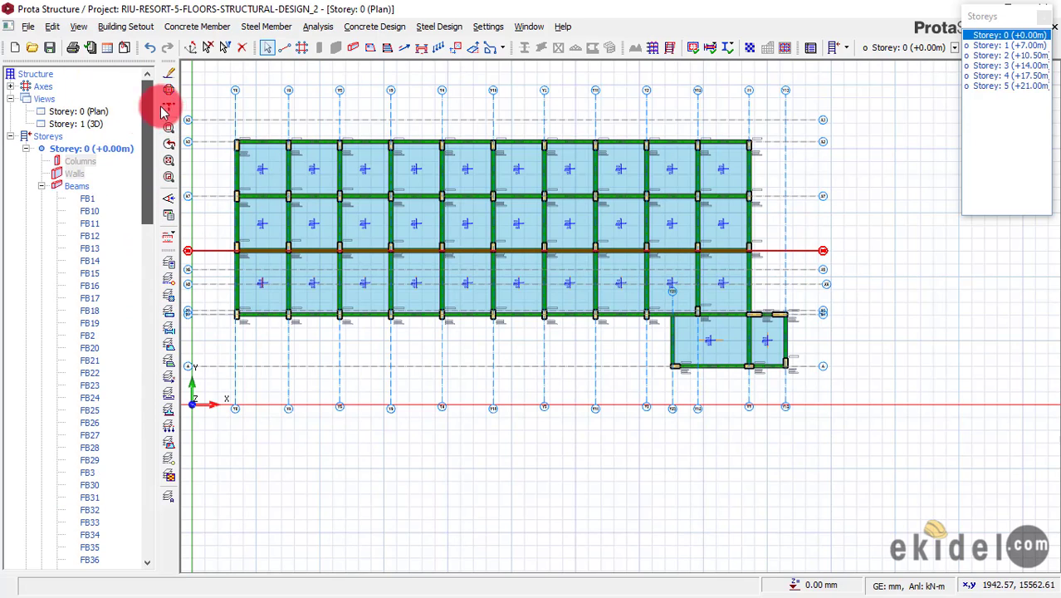
pyautogui.doubleClick(91, 125)
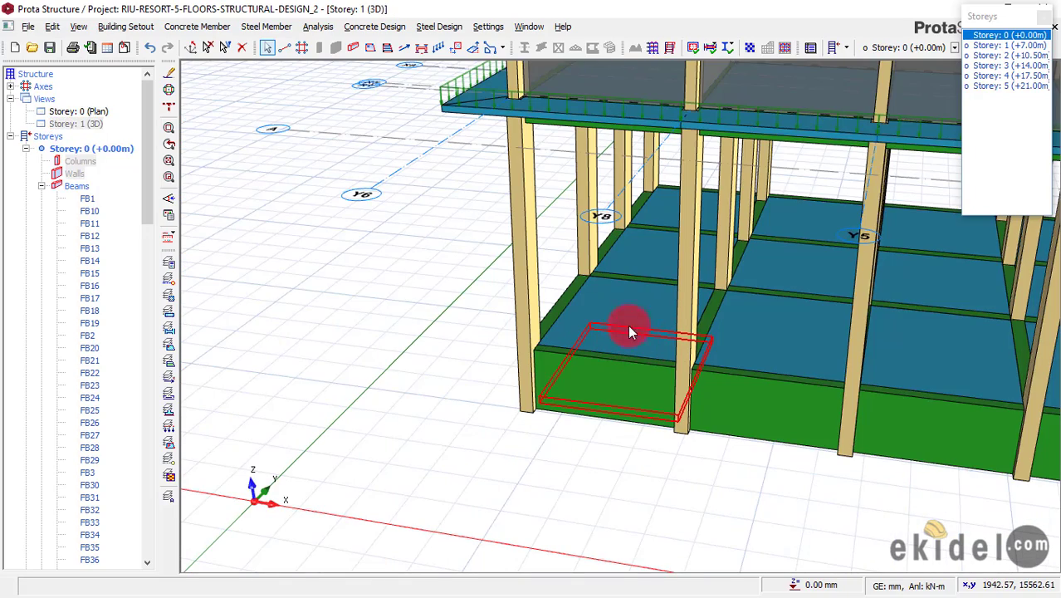
# Examine the foundation beams and ground slabs in 3D from several sides and from below, including the projecting bay.
pyautogui.scroll(-5, 350, 280)
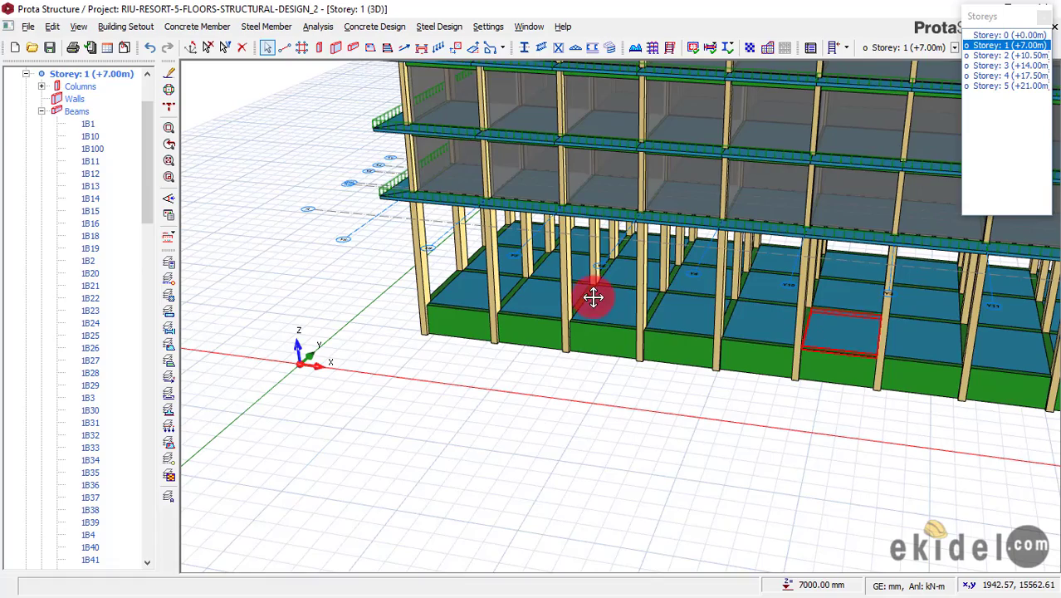
pyautogui.moveTo(593, 296); pyautogui.dragTo(711, 300, button='middle')
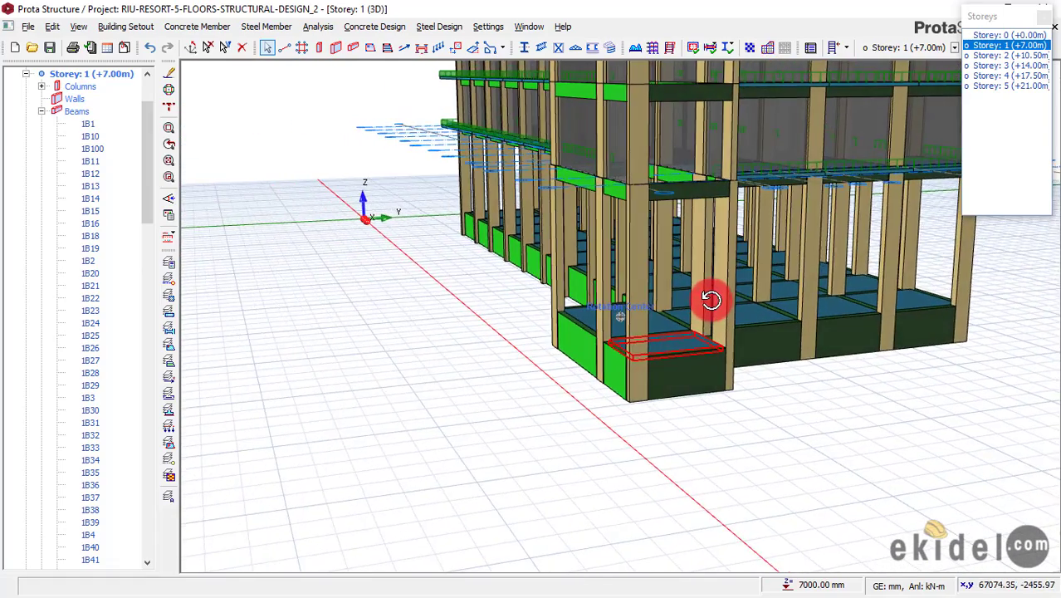
pyautogui.moveTo(516, 328)
pyautogui.mouseDown(button='middle')
pyautogui.moveTo(502, 323)
pyautogui.moveTo(680, 374)
pyautogui.moveTo(575, 365)
pyautogui.moveTo(580, 309)
pyautogui.mouseUp(button='middle')
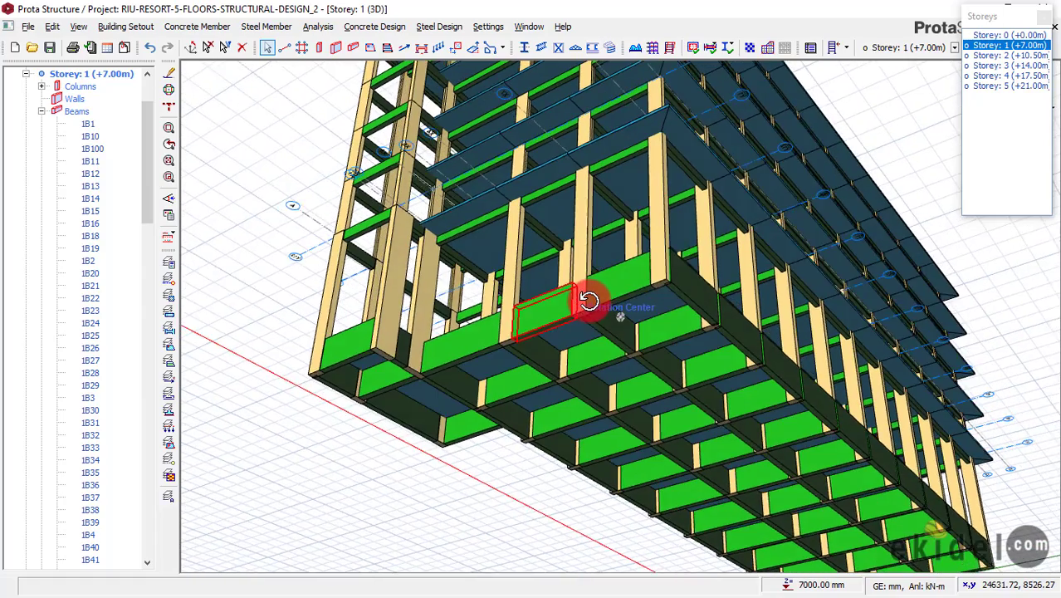
pyautogui.moveTo(595, 307); pyautogui.dragTo(637, 360, button='middle')
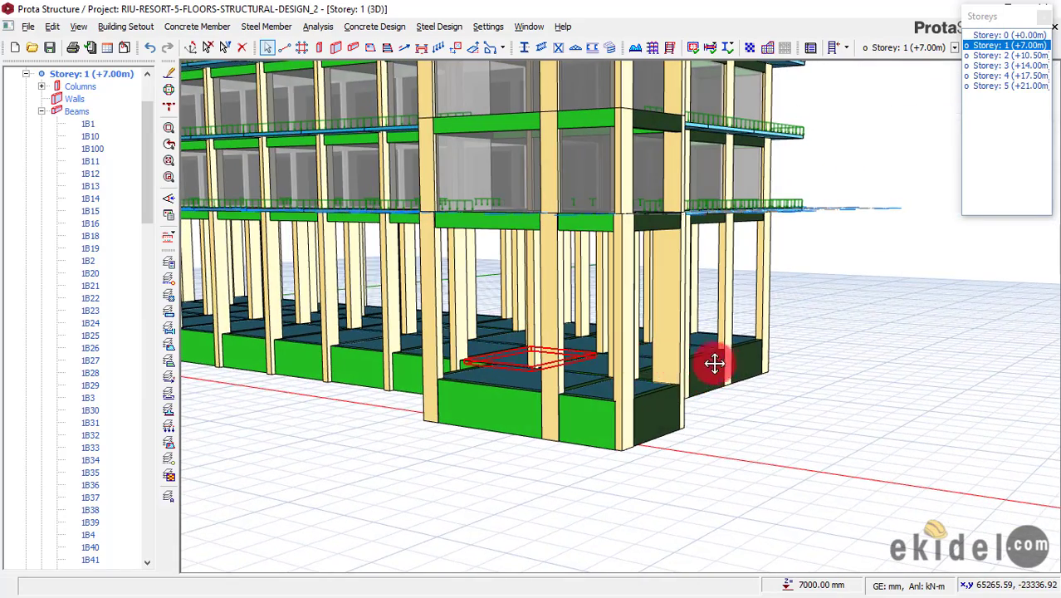
pyautogui.moveTo(770, 368); pyautogui.dragTo(681, 361, button='middle')
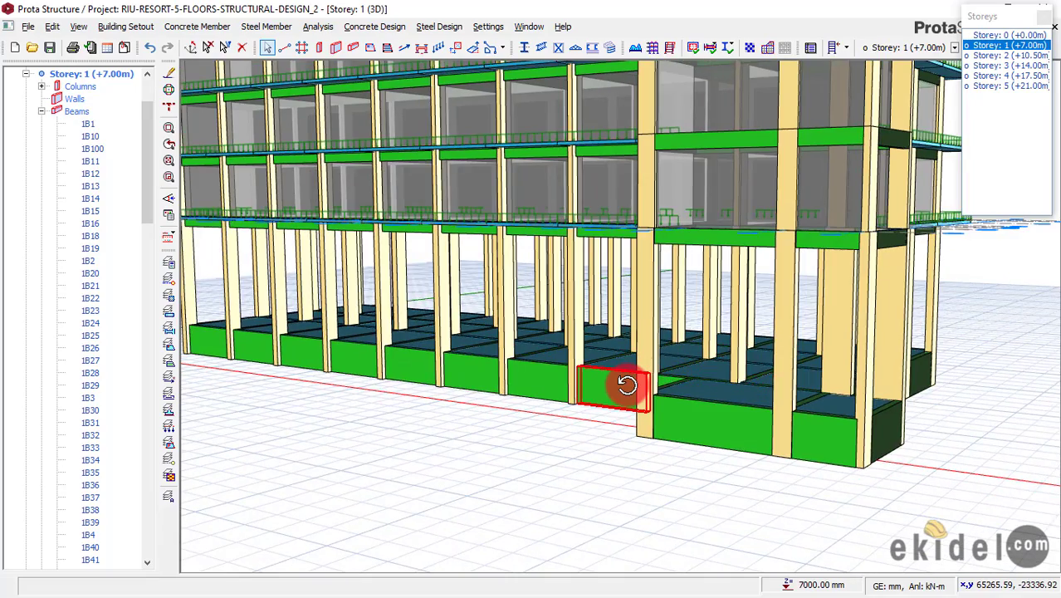
pyautogui.moveTo(627, 385); pyautogui.dragTo(687, 372, button='middle')
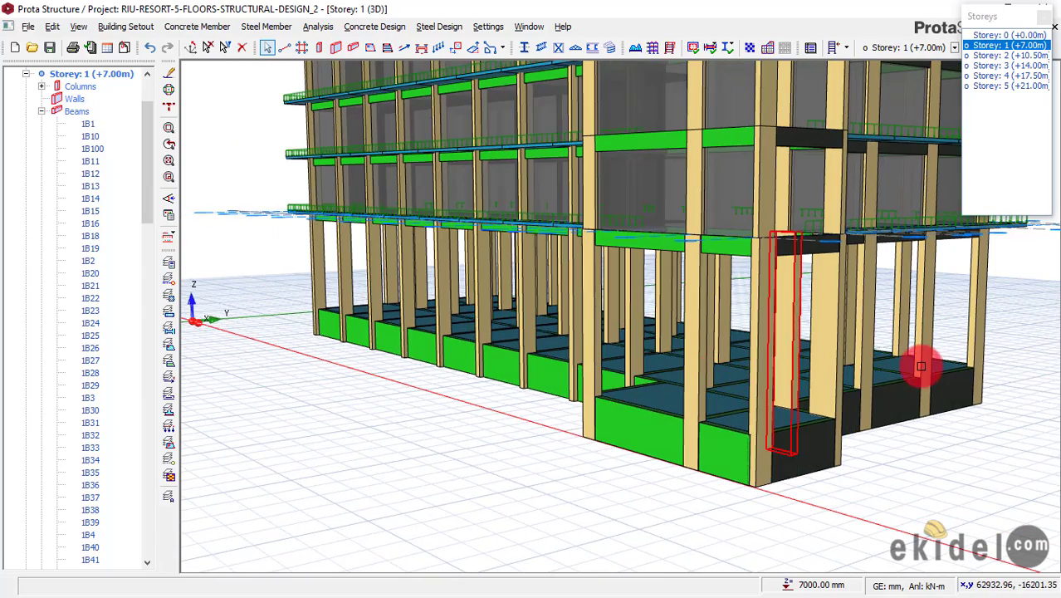
pyautogui.moveTo(753, 391); pyautogui.dragTo(765, 372, button='middle')
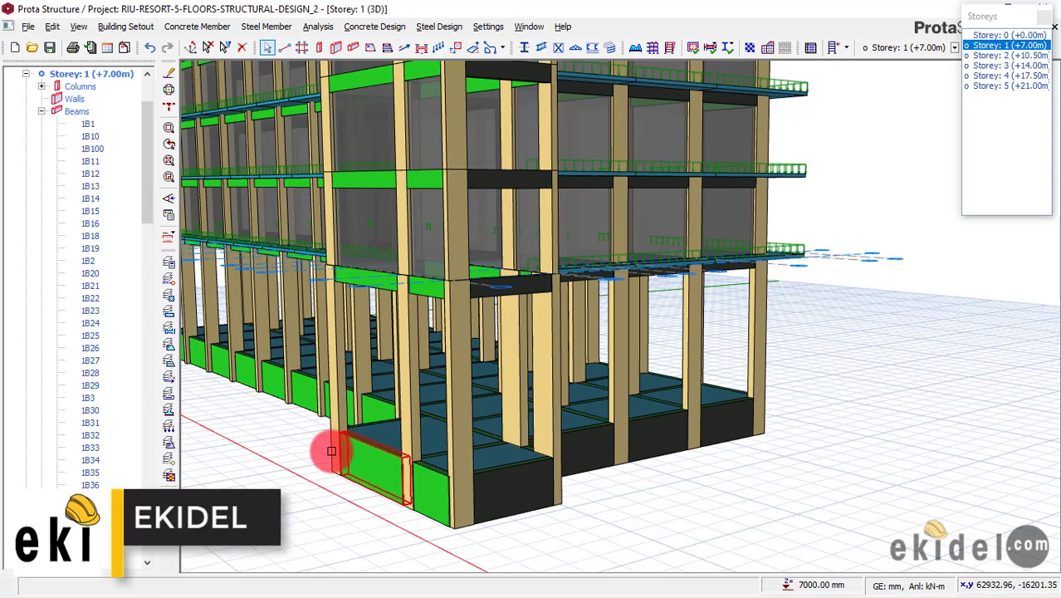
pyautogui.moveTo(543, 430); pyautogui.dragTo(336, 320, button='middle')
pyautogui.scroll(2, 336, 320)
pyautogui.moveTo(334, 310)
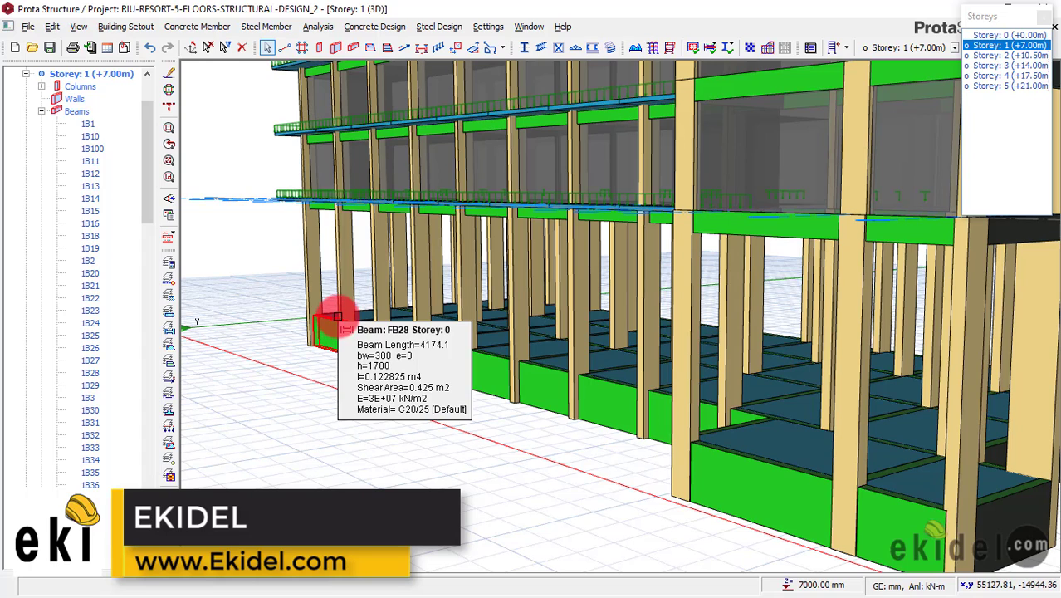
pyautogui.scroll(2, 332, 309)
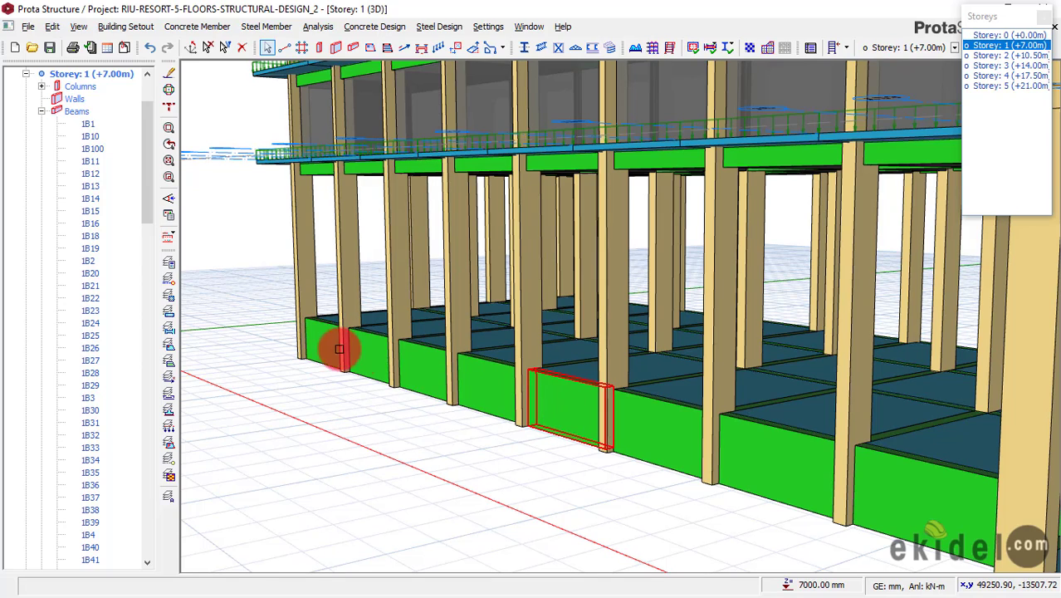
# Inspect the edge foundation beams and adjoining ground slabs up close in 3D along the long facade, checking their member data and how they meet.
pyautogui.moveTo(324, 335)
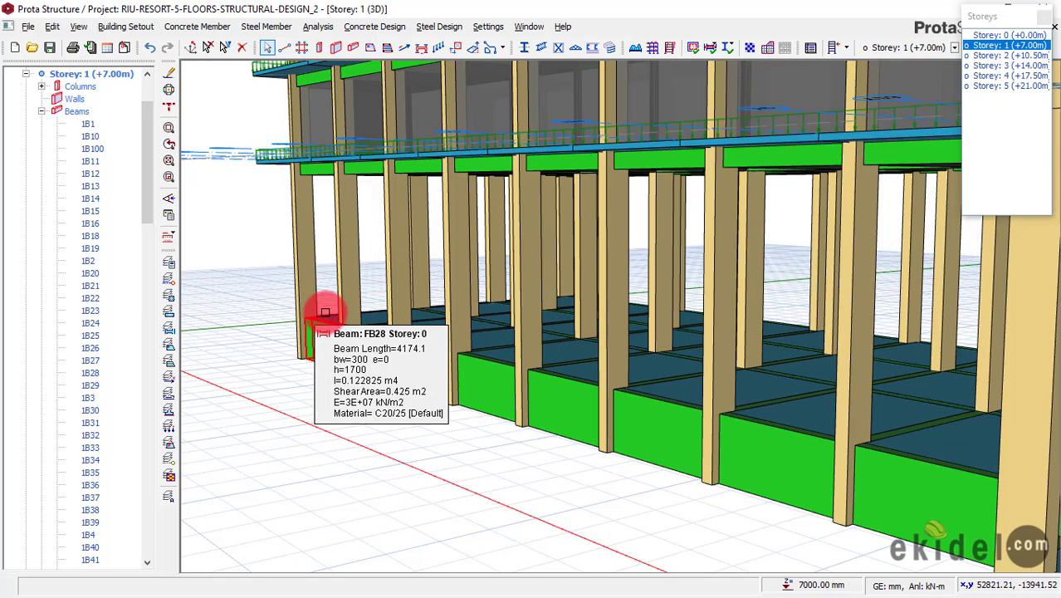
pyautogui.scroll(1, 320, 324)
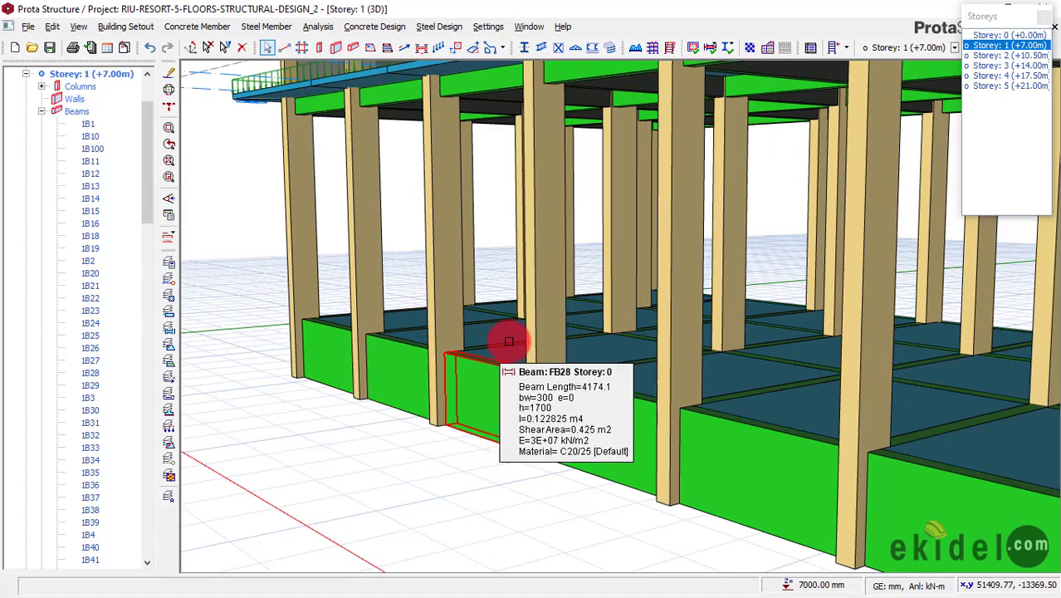
pyautogui.scroll(1, 498, 345)
pyautogui.moveTo(502, 355); pyautogui.dragTo(519, 363, button='middle')
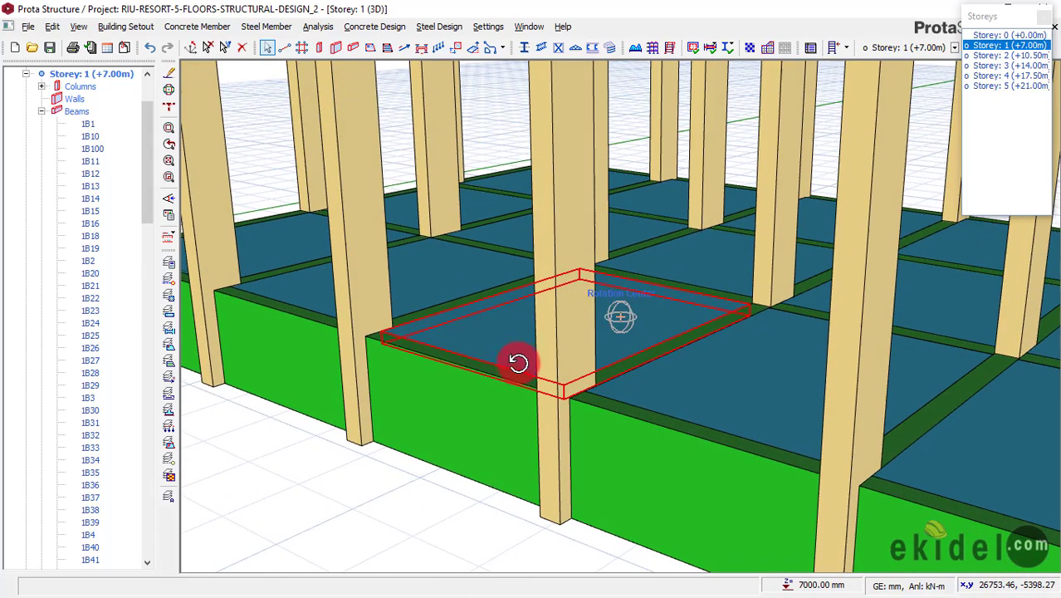
pyautogui.scroll(1, 465, 322)
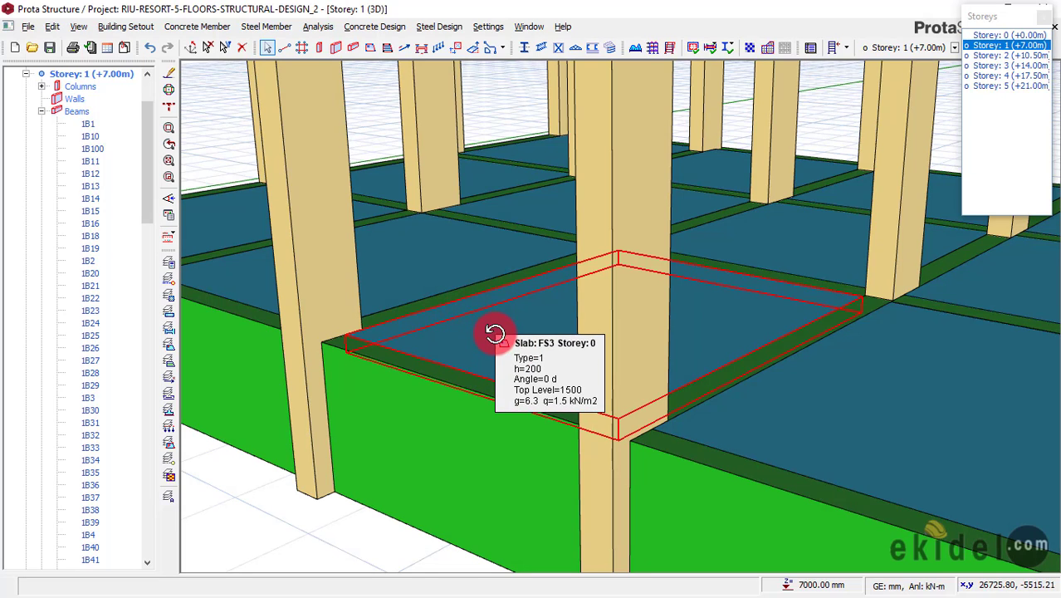
pyautogui.moveTo(492, 332); pyautogui.dragTo(523, 330, button='middle')
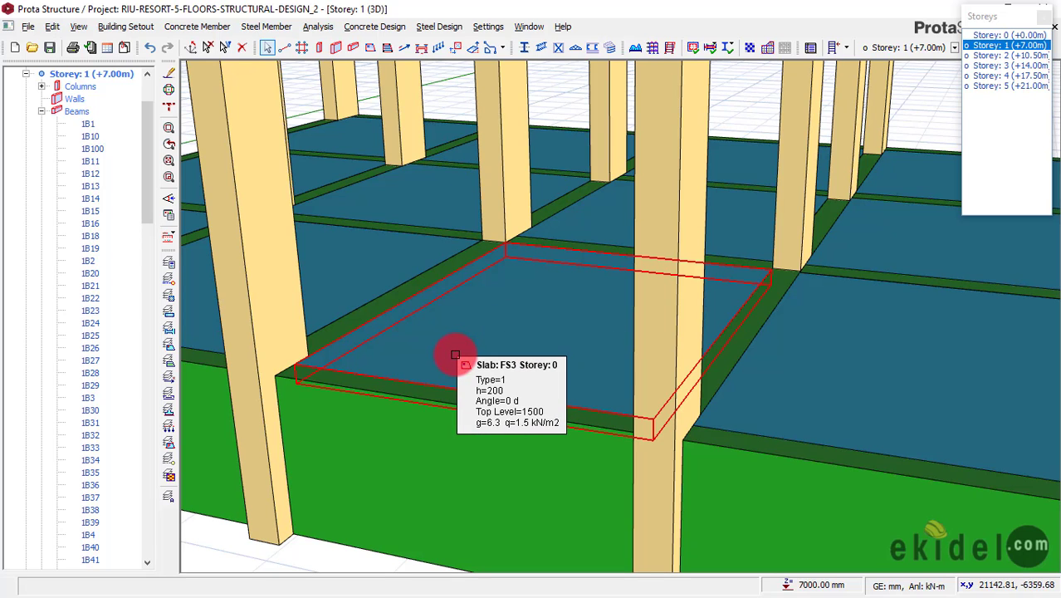
pyautogui.scroll(-5, 453, 355)
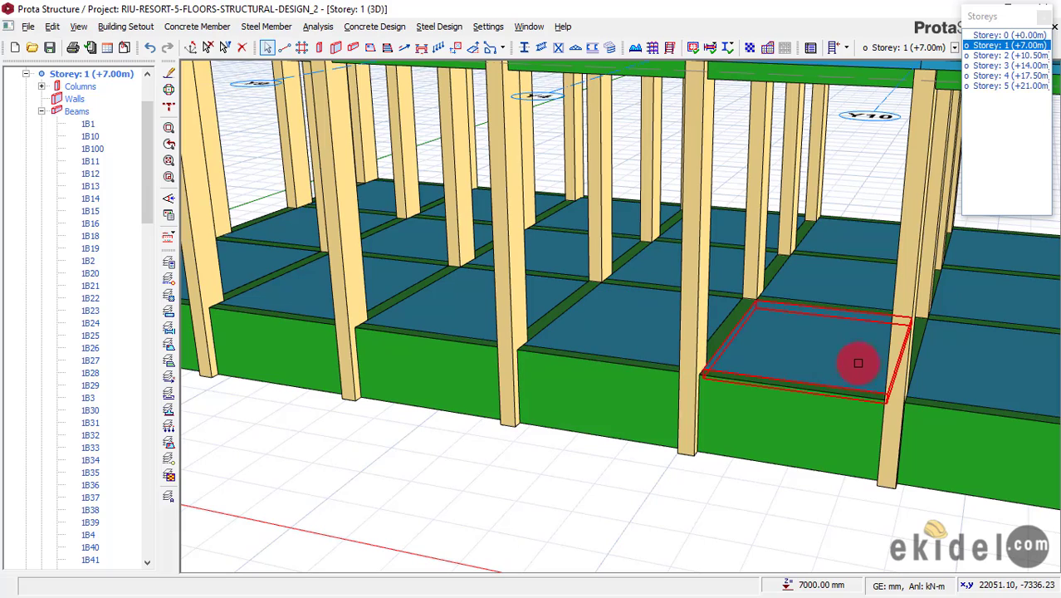
pyautogui.moveTo(867, 374); pyautogui.dragTo(826, 306, button='middle')
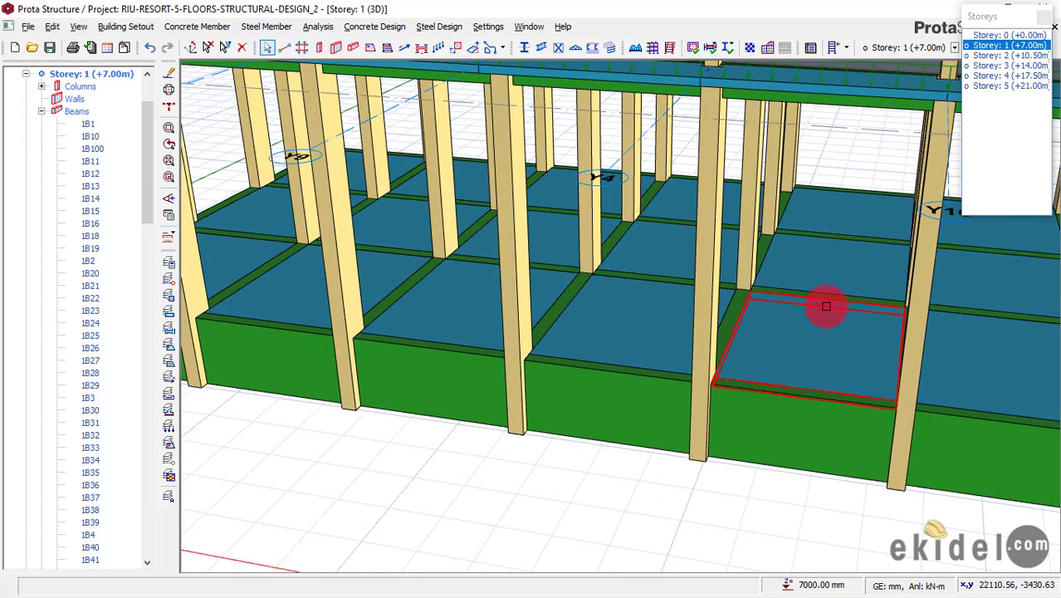
pyautogui.scroll(2, 828, 300)
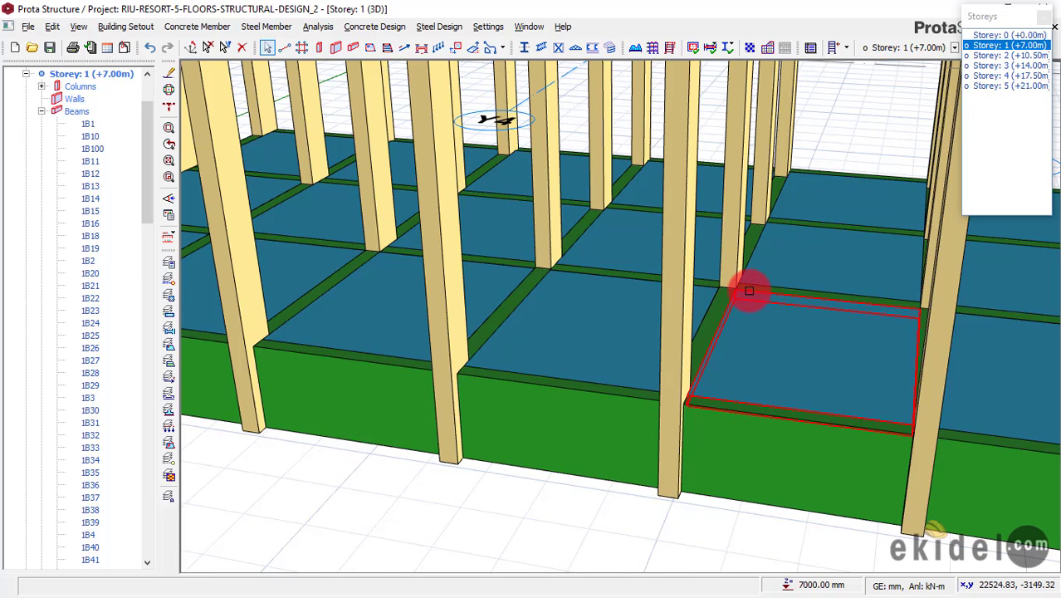
pyautogui.scroll(1, 749, 291)
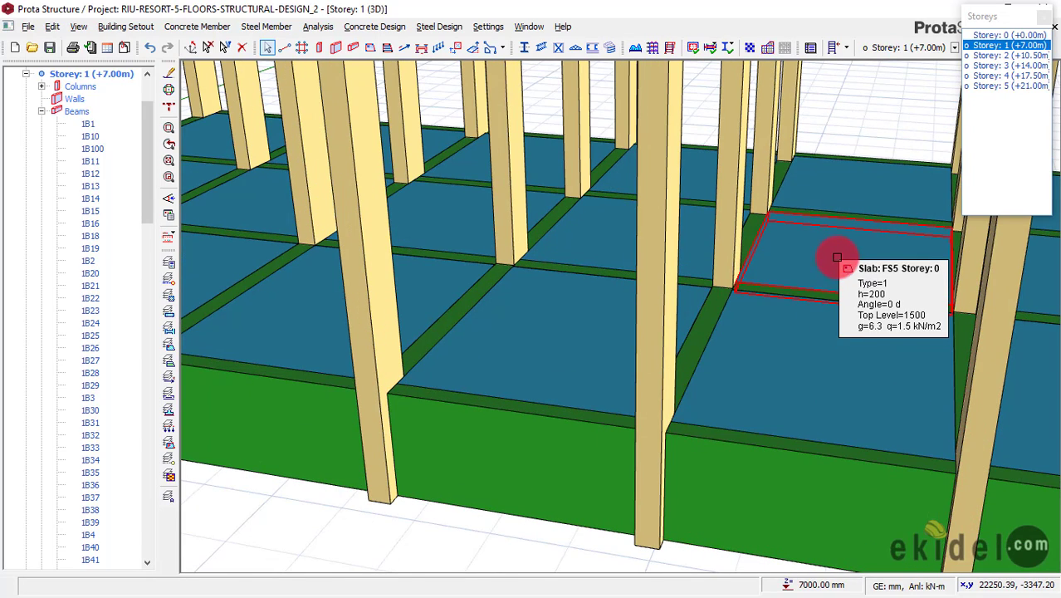
pyautogui.scroll(3, 848, 303)
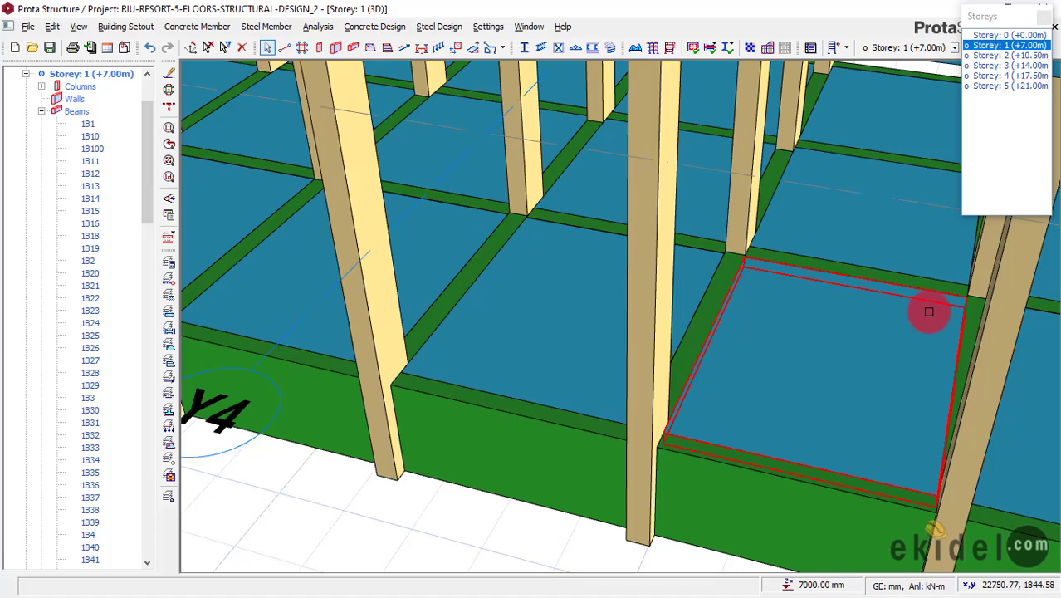
pyautogui.scroll(-4, 516, 236)
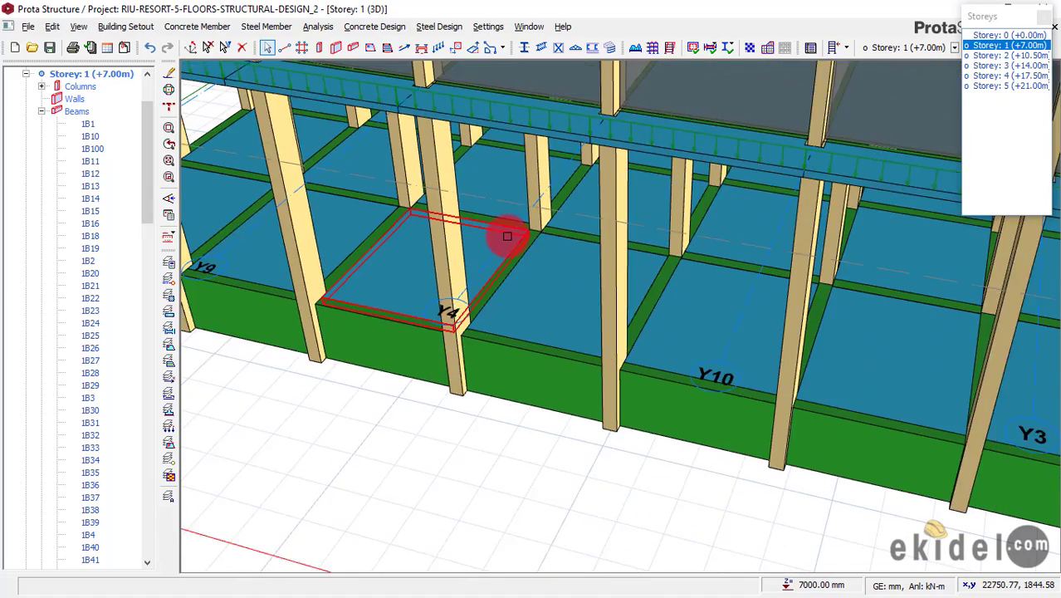
# Examine the projecting bay's ground slabs and foundation beams in 3D, and view the whole building from several sides.
pyautogui.scroll(-2, 507, 235)
pyautogui.moveTo(905, 348)
pyautogui.mouseDown(button='middle')
pyautogui.moveTo(626, 281)
pyautogui.moveTo(433, 183)
pyautogui.moveTo(842, 352)
pyautogui.mouseUp(button='middle')
pyautogui.moveTo(947, 451); pyautogui.dragTo(923, 445, button='middle')
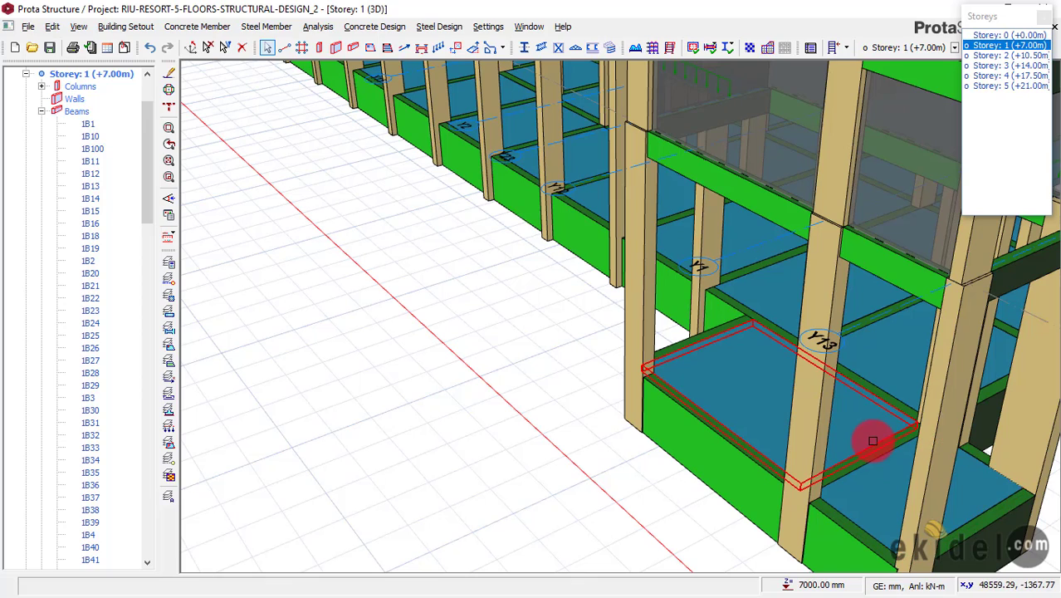
pyautogui.moveTo(873, 441)
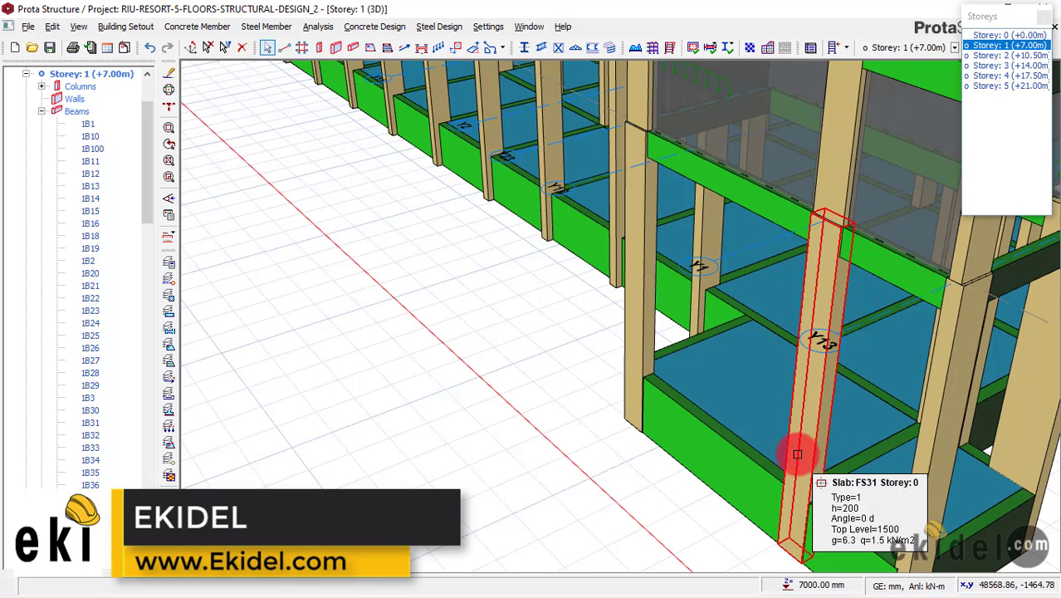
pyautogui.scroll(-2, 771, 390)
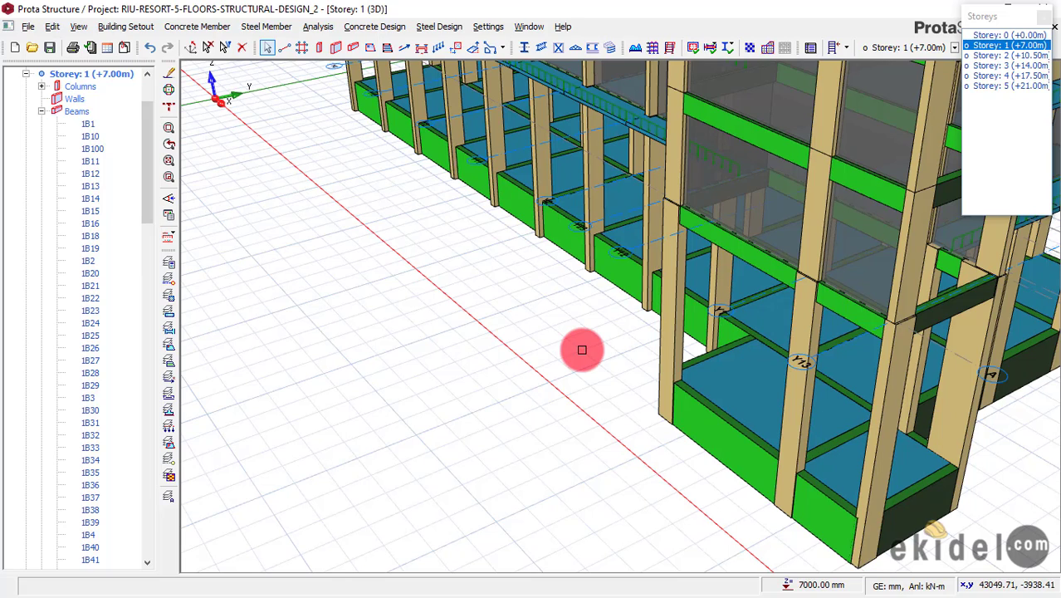
pyautogui.scroll(-3, 536, 344)
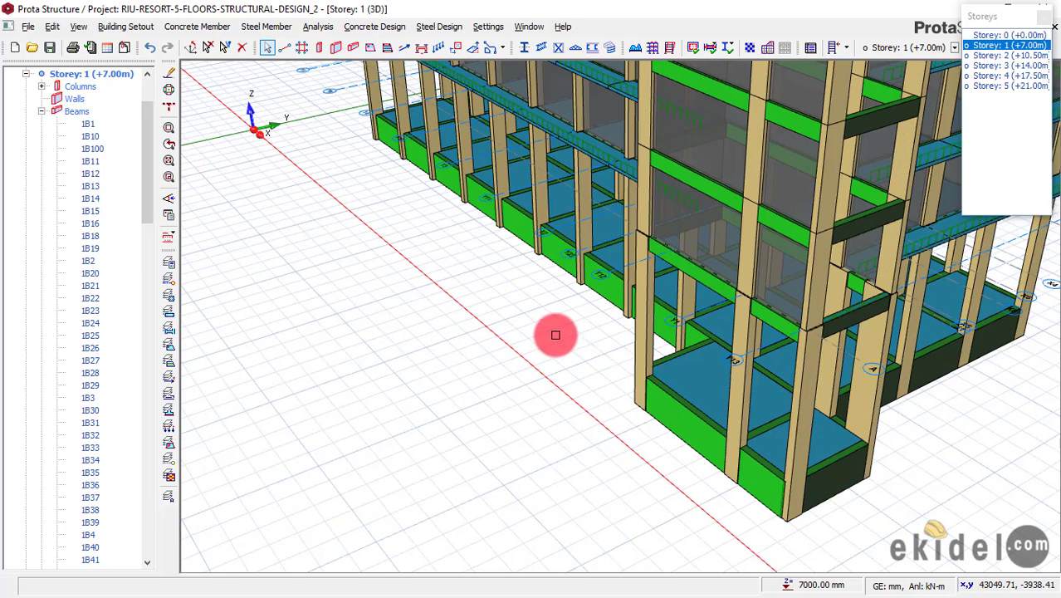
pyautogui.moveTo(591, 354); pyautogui.dragTo(645, 346)
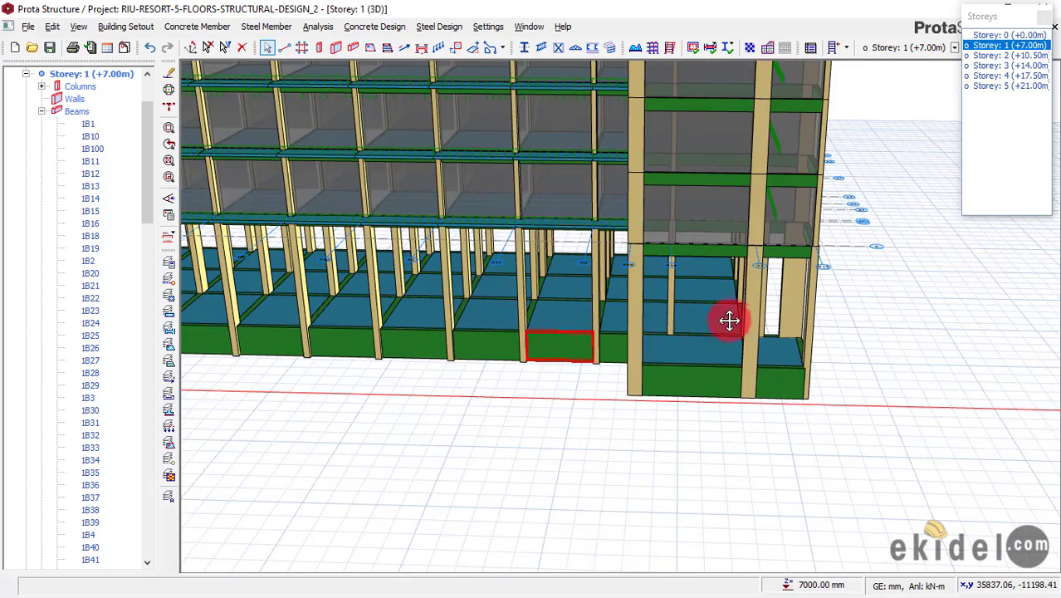
pyautogui.moveTo(729, 321); pyautogui.dragTo(647, 369)
pyautogui.scroll(-2, 713, 388)
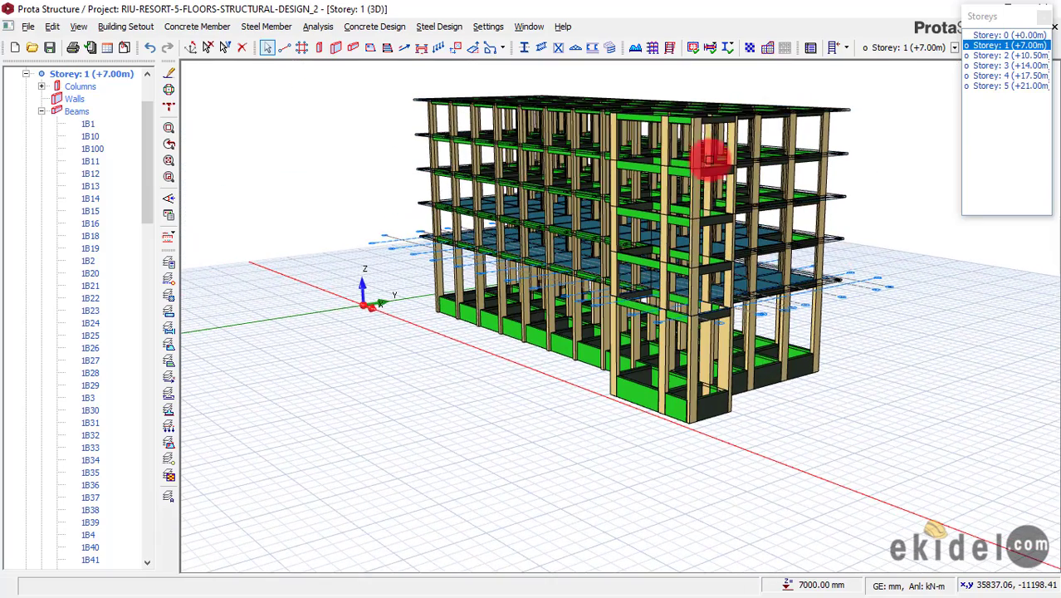
pyautogui.moveTo(706, 131); pyautogui.dragTo(674, 166)
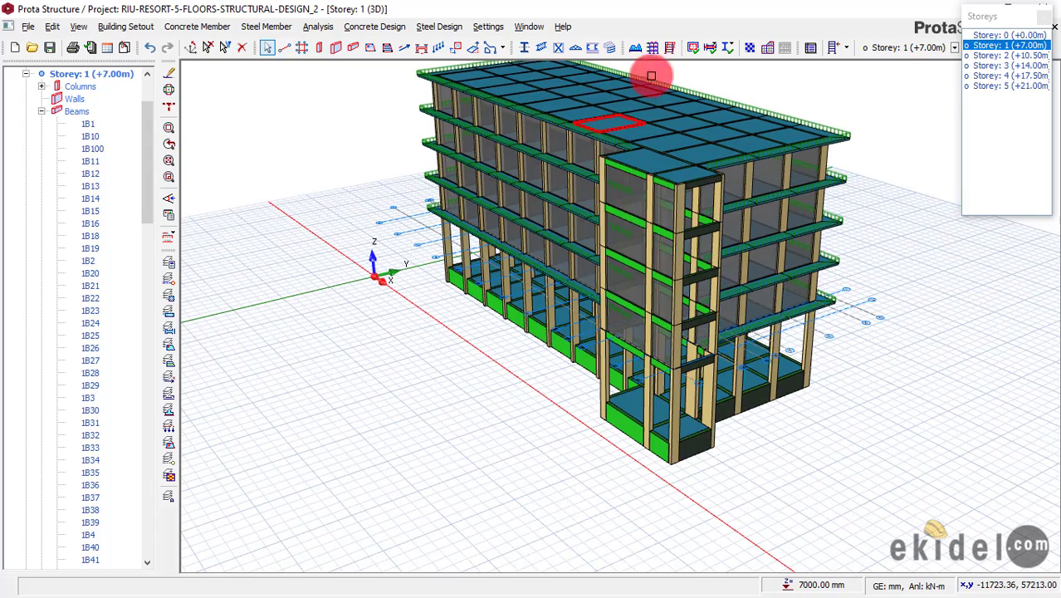
pyautogui.scroll(2, 531, 324)
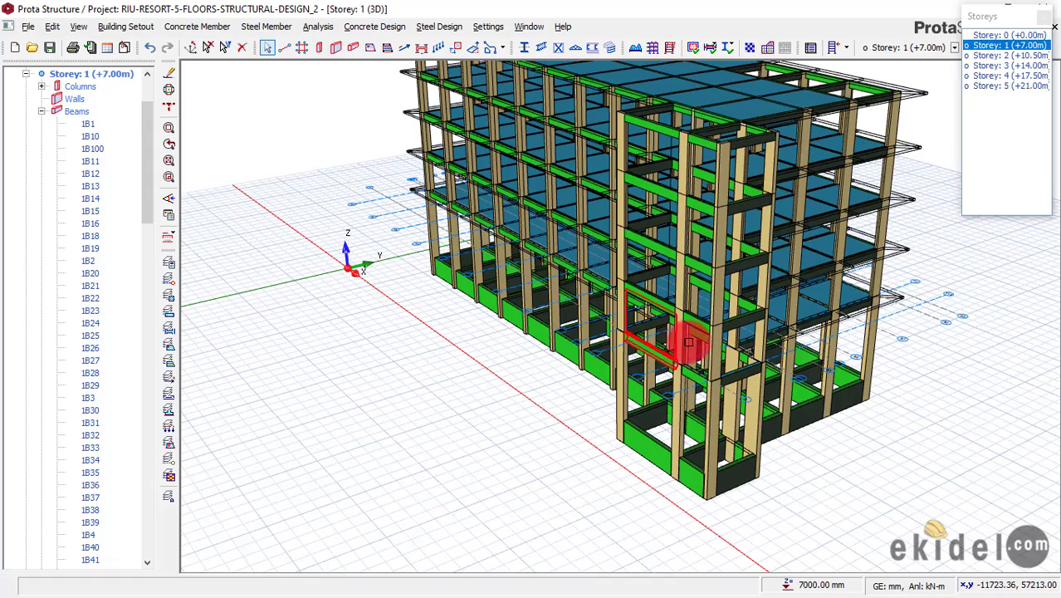
pyautogui.moveTo(702, 341); pyautogui.dragTo(633, 243, button='middle')
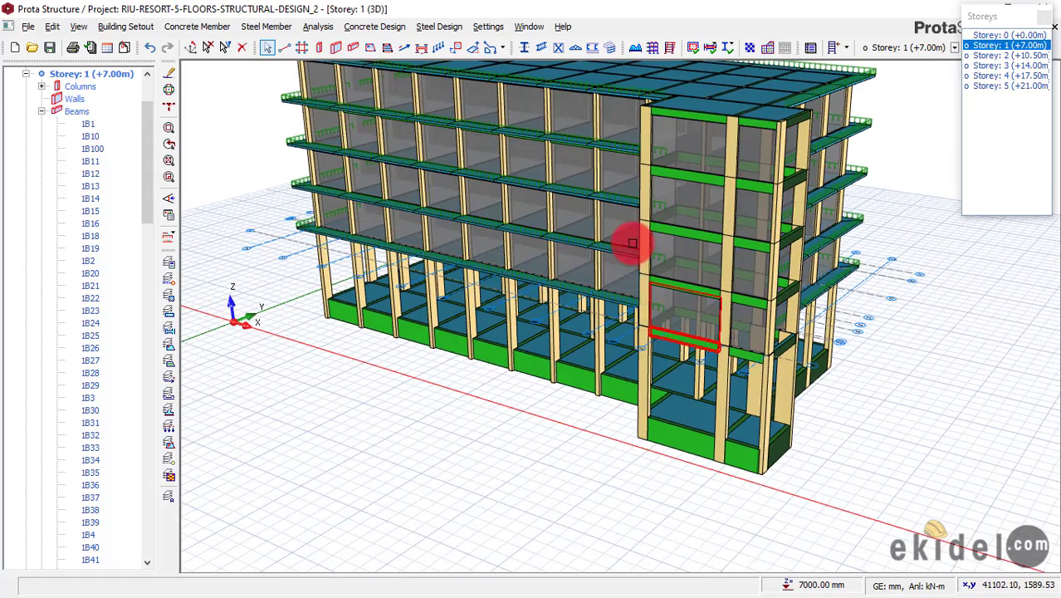